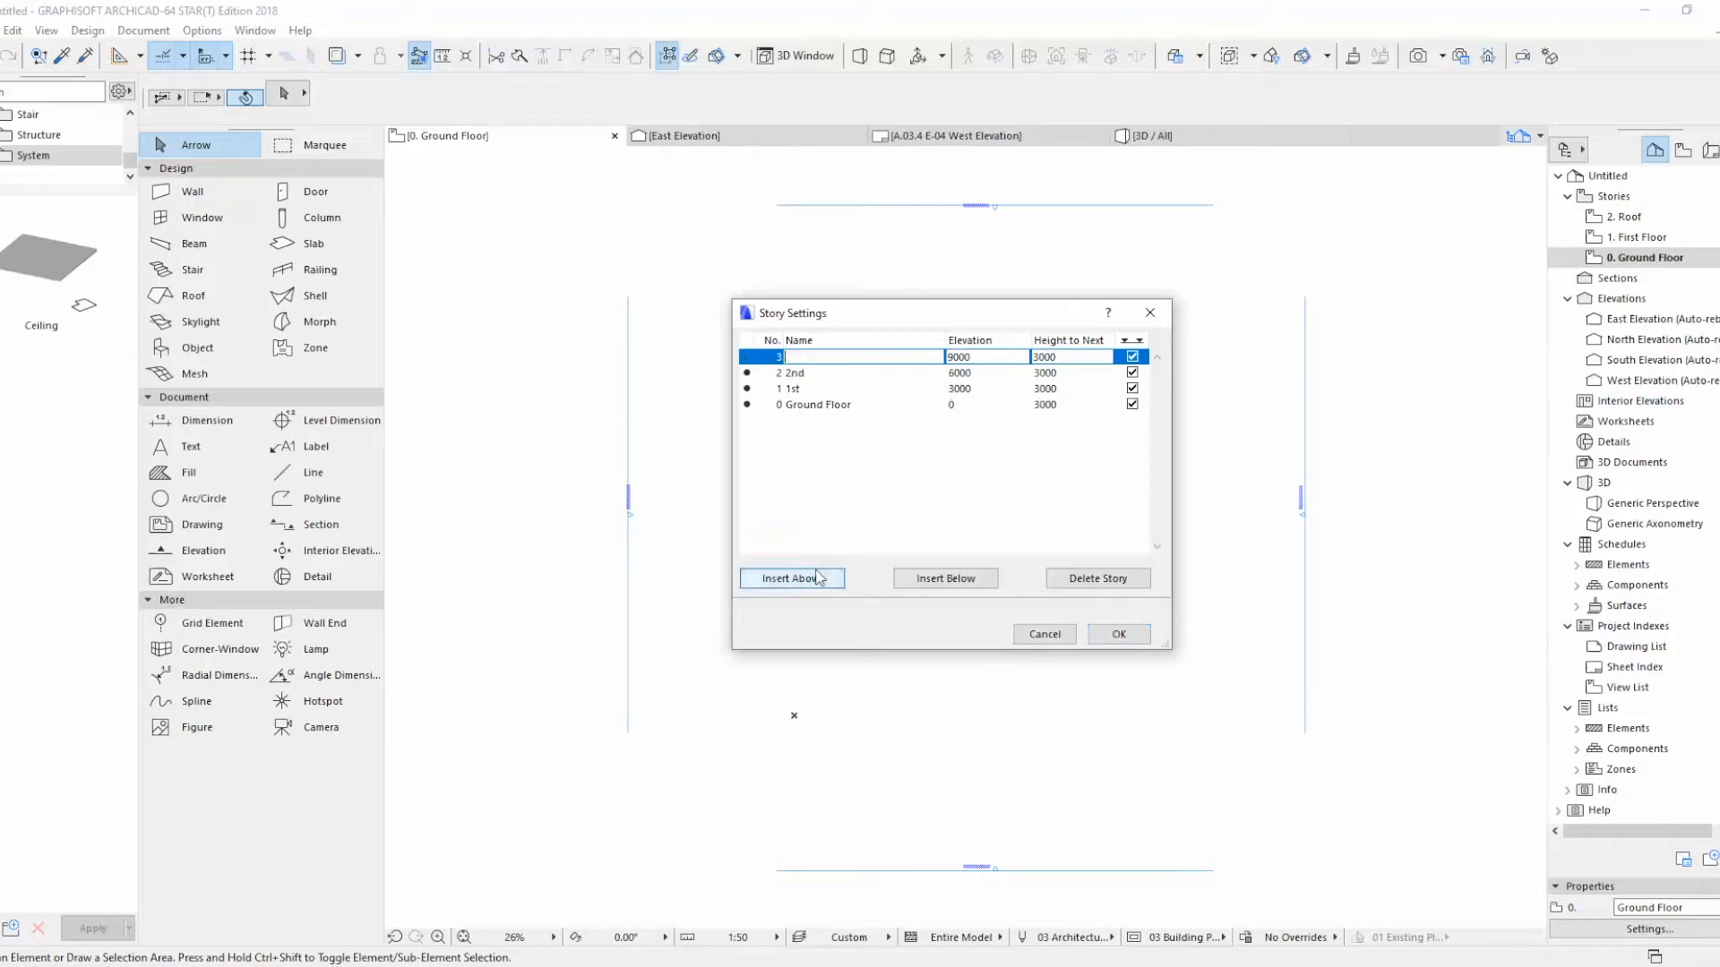
Step: Set the Ground Floor's height to next to 5000, enter a new height for story 3, and apply the story settings
click(862, 404)
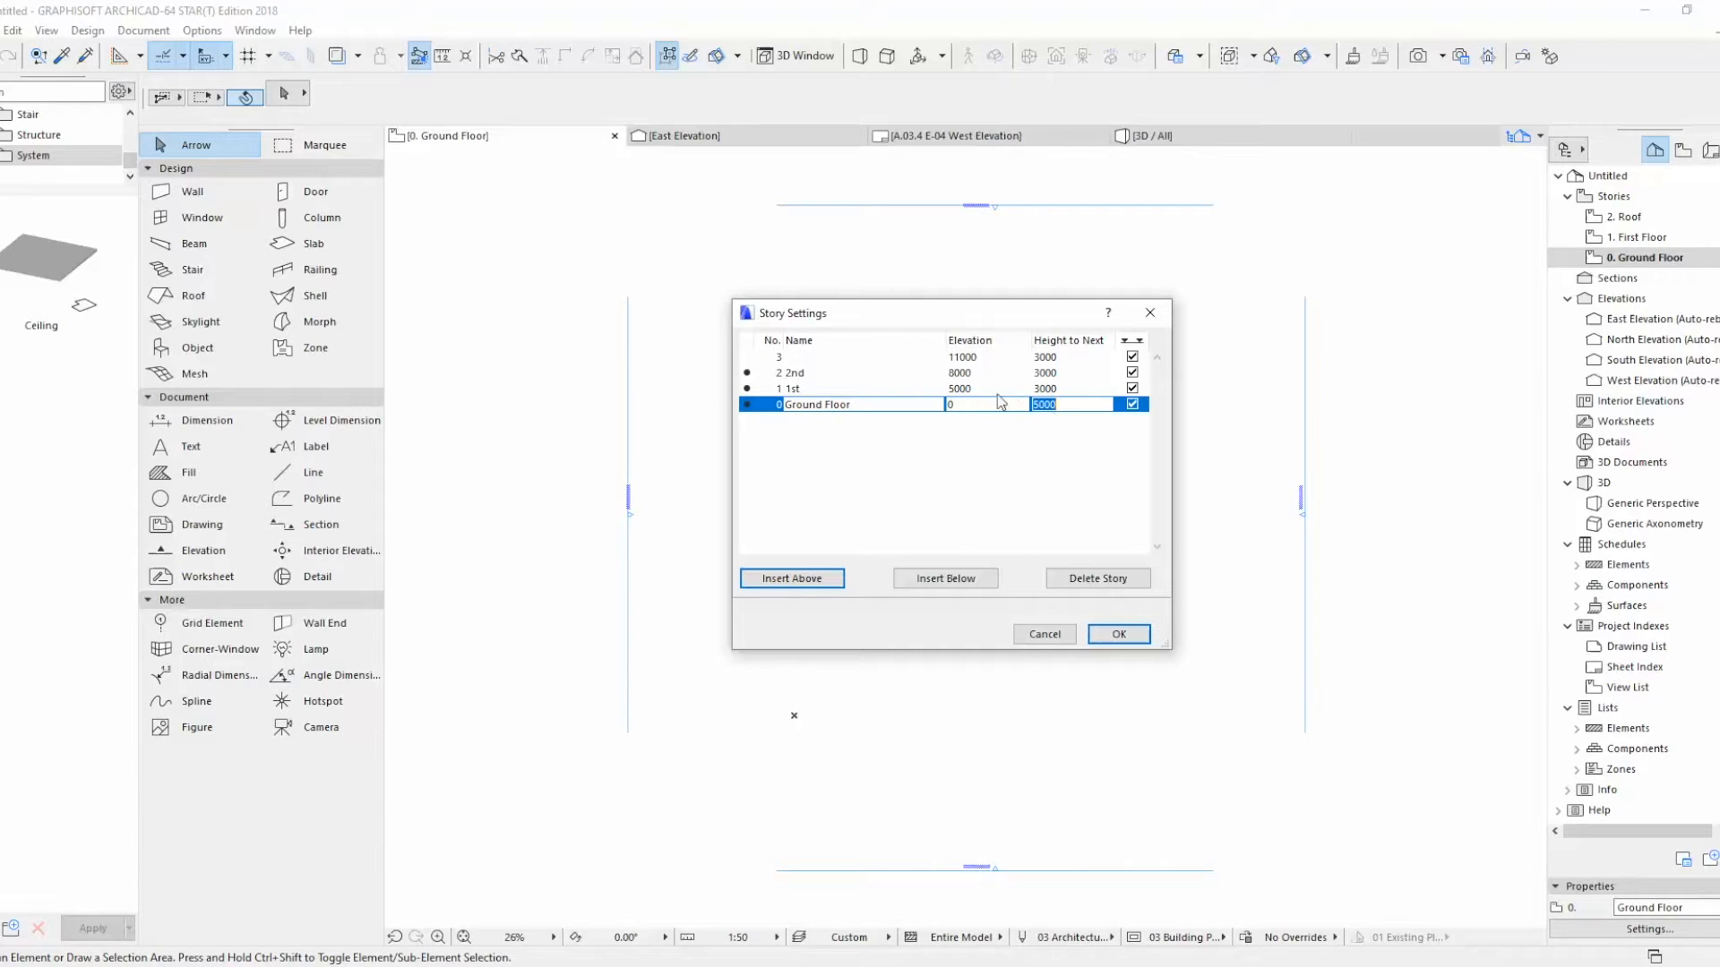
click(1069, 388)
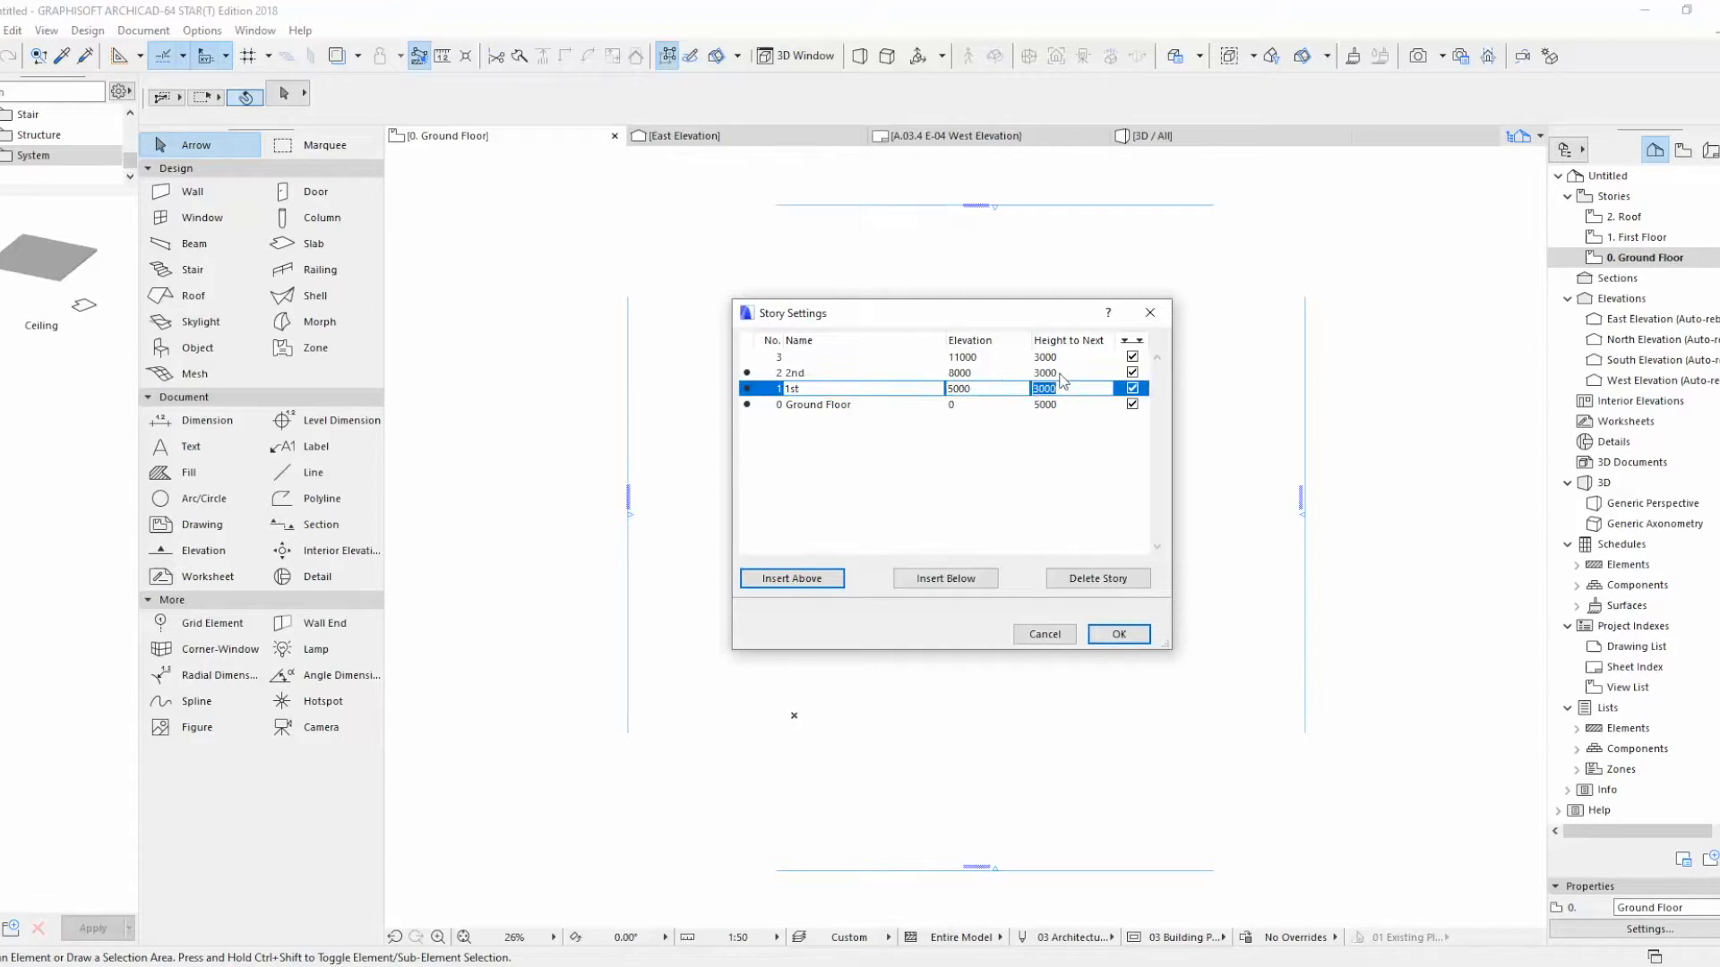
click(1067, 357)
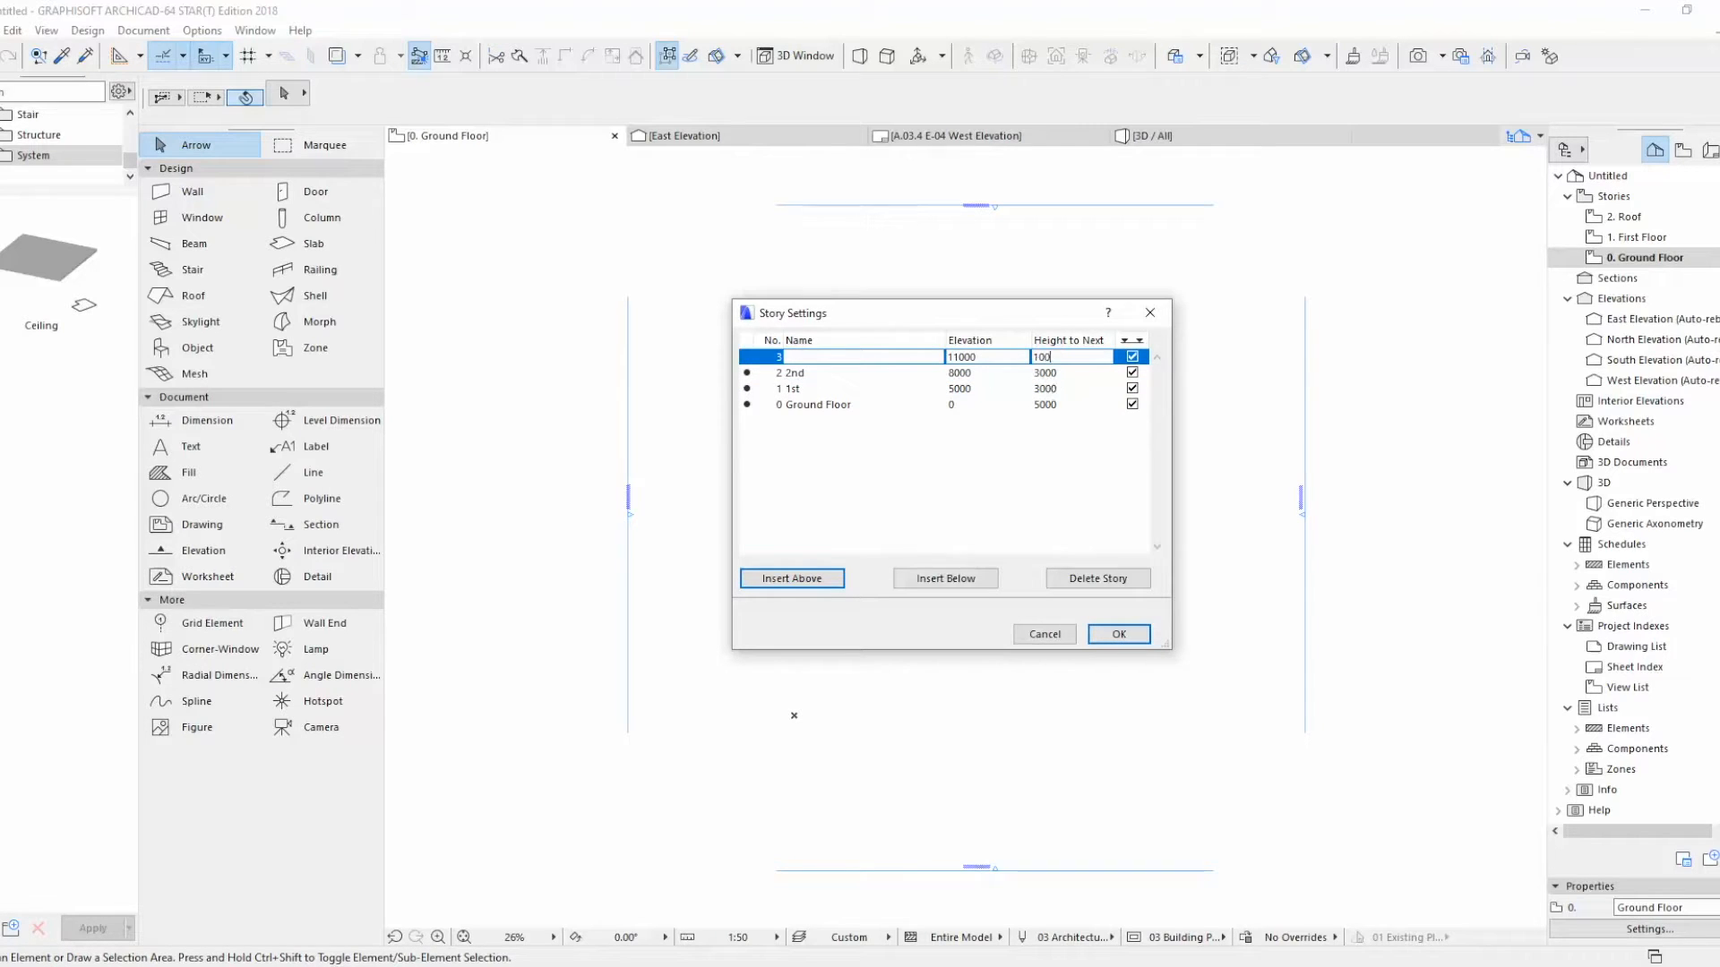
click(1115, 638)
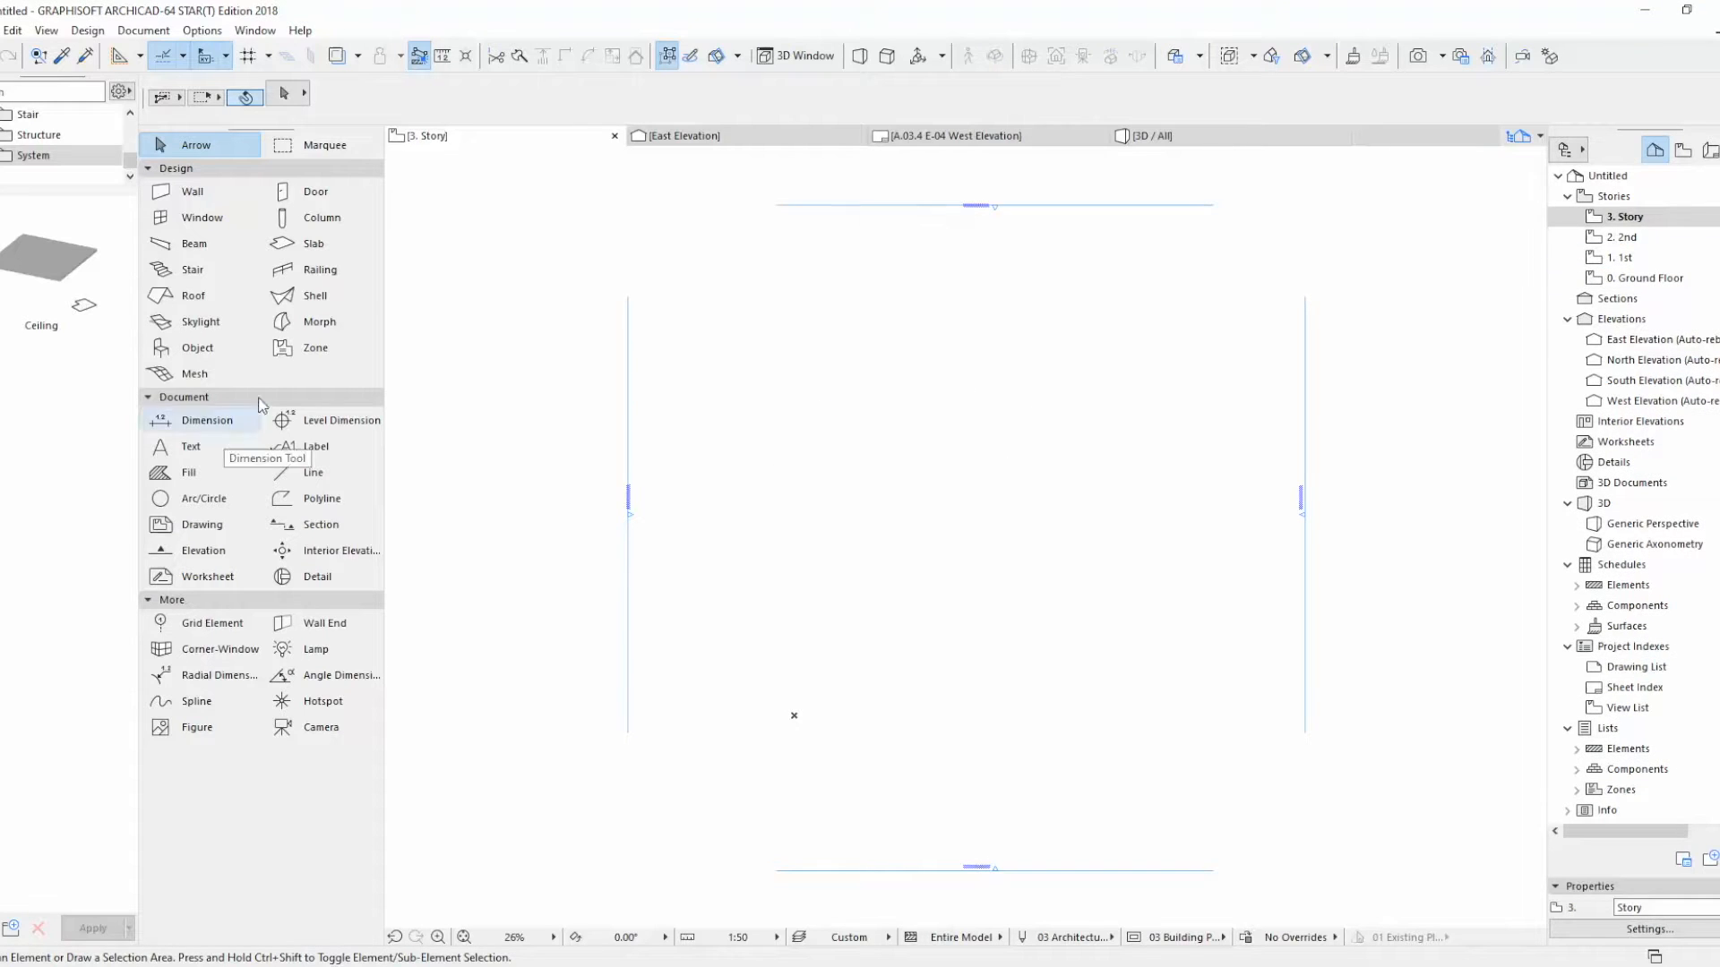
Step: Switch to the 1st story and open the Slab tool's default settings with the building materials for a basic structure
click(1632, 258)
double_click(314, 244)
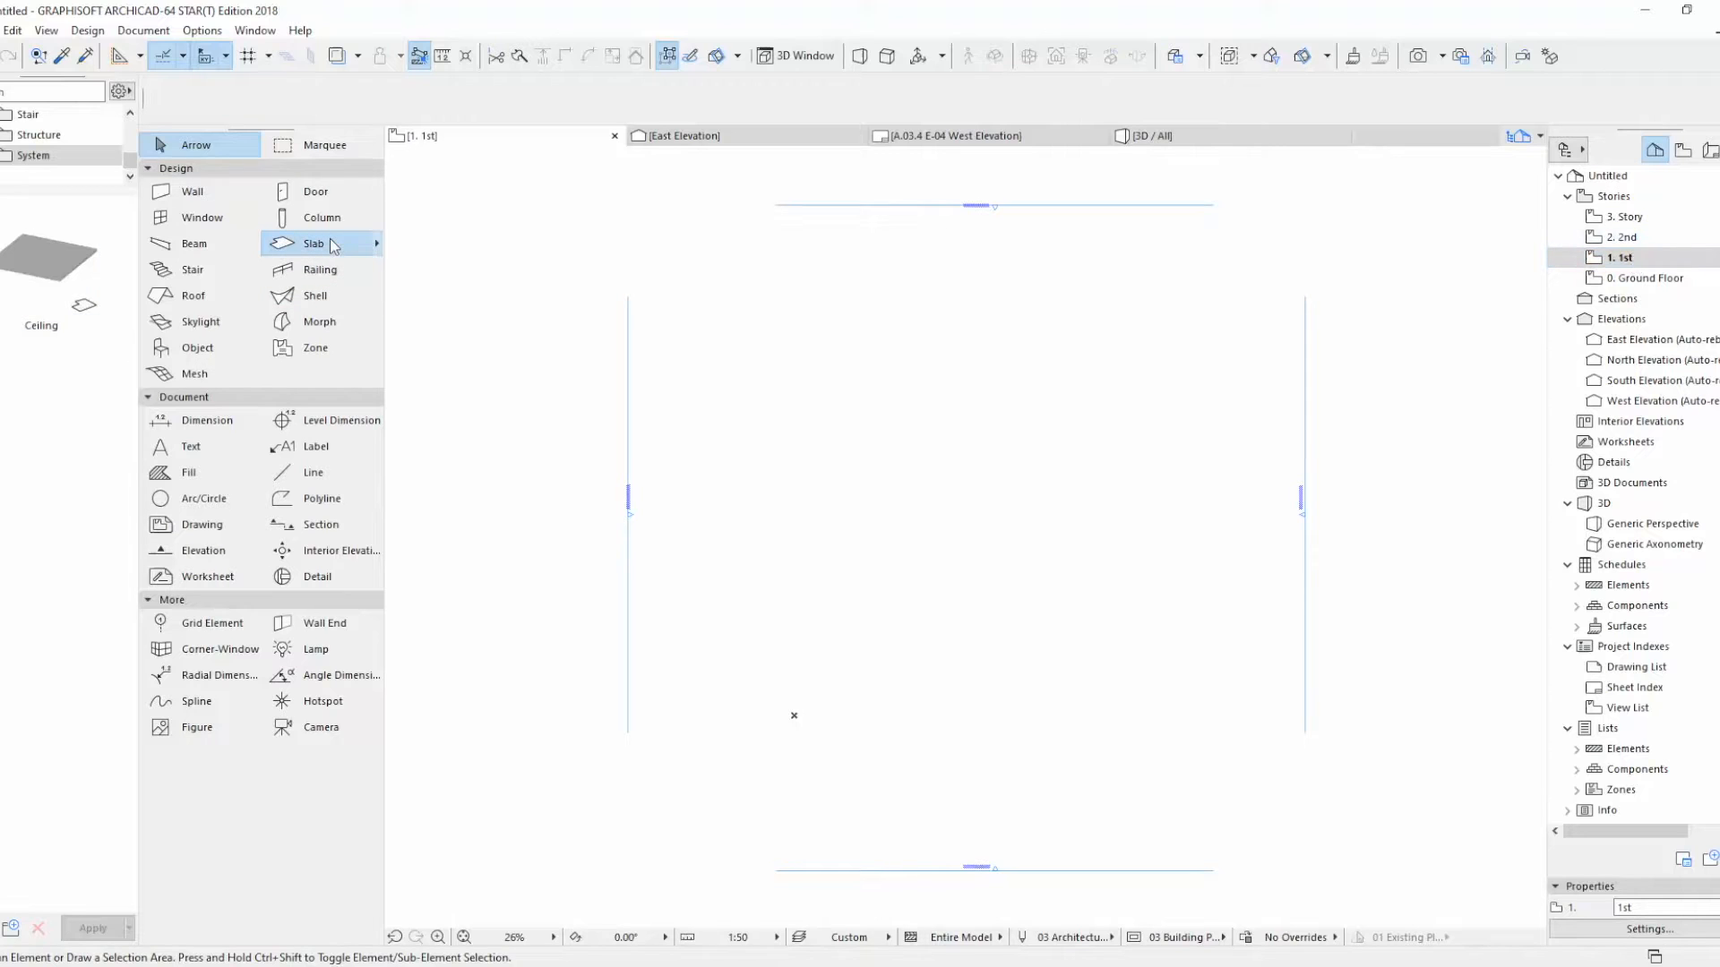
click(864, 120)
click(958, 161)
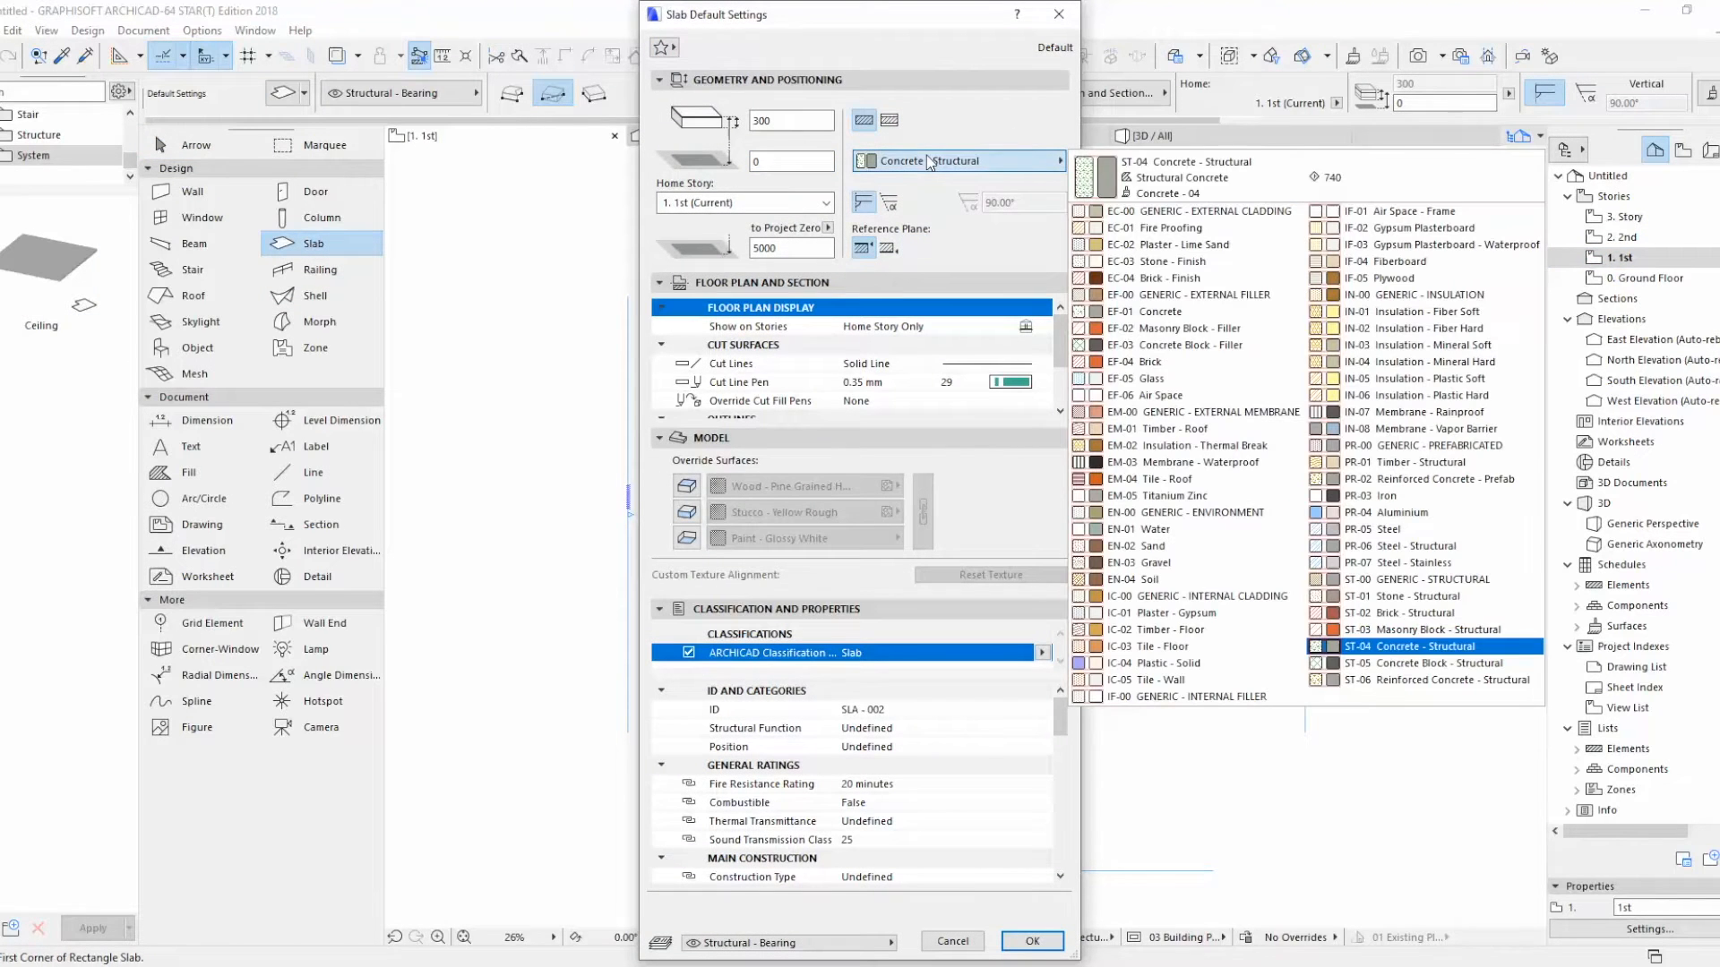
Step: Try the composite structure Concrete Floor with Parquet for the slab defaults
click(889, 120)
click(958, 161)
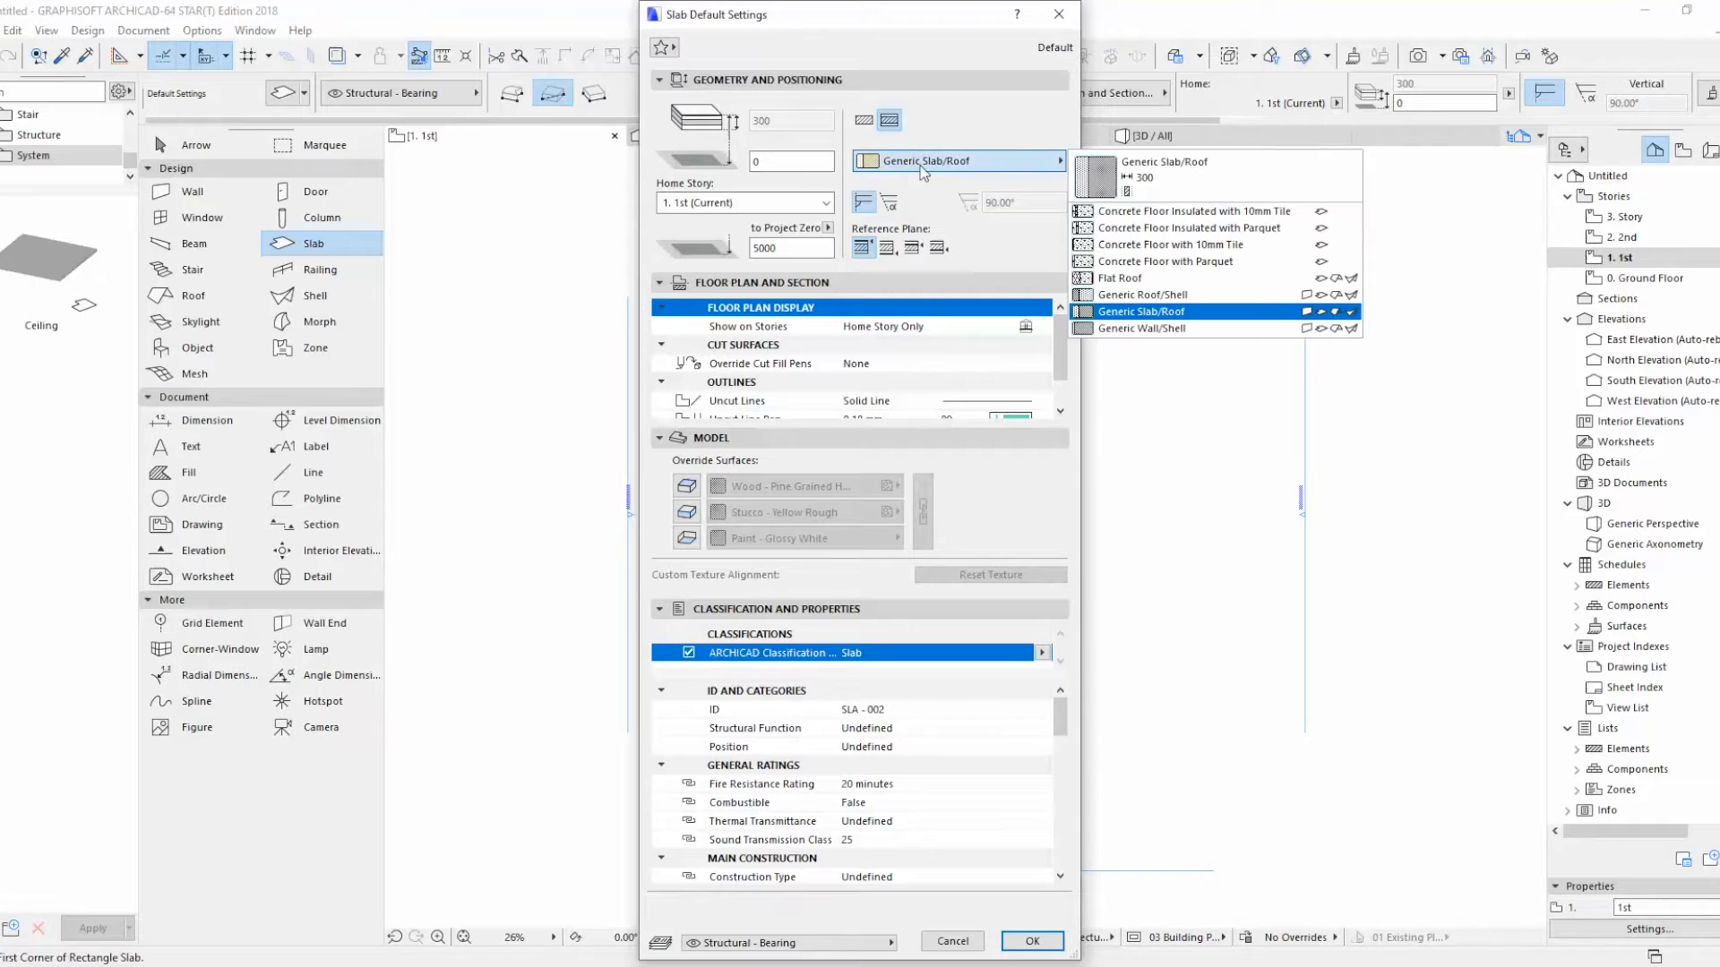
click(1208, 265)
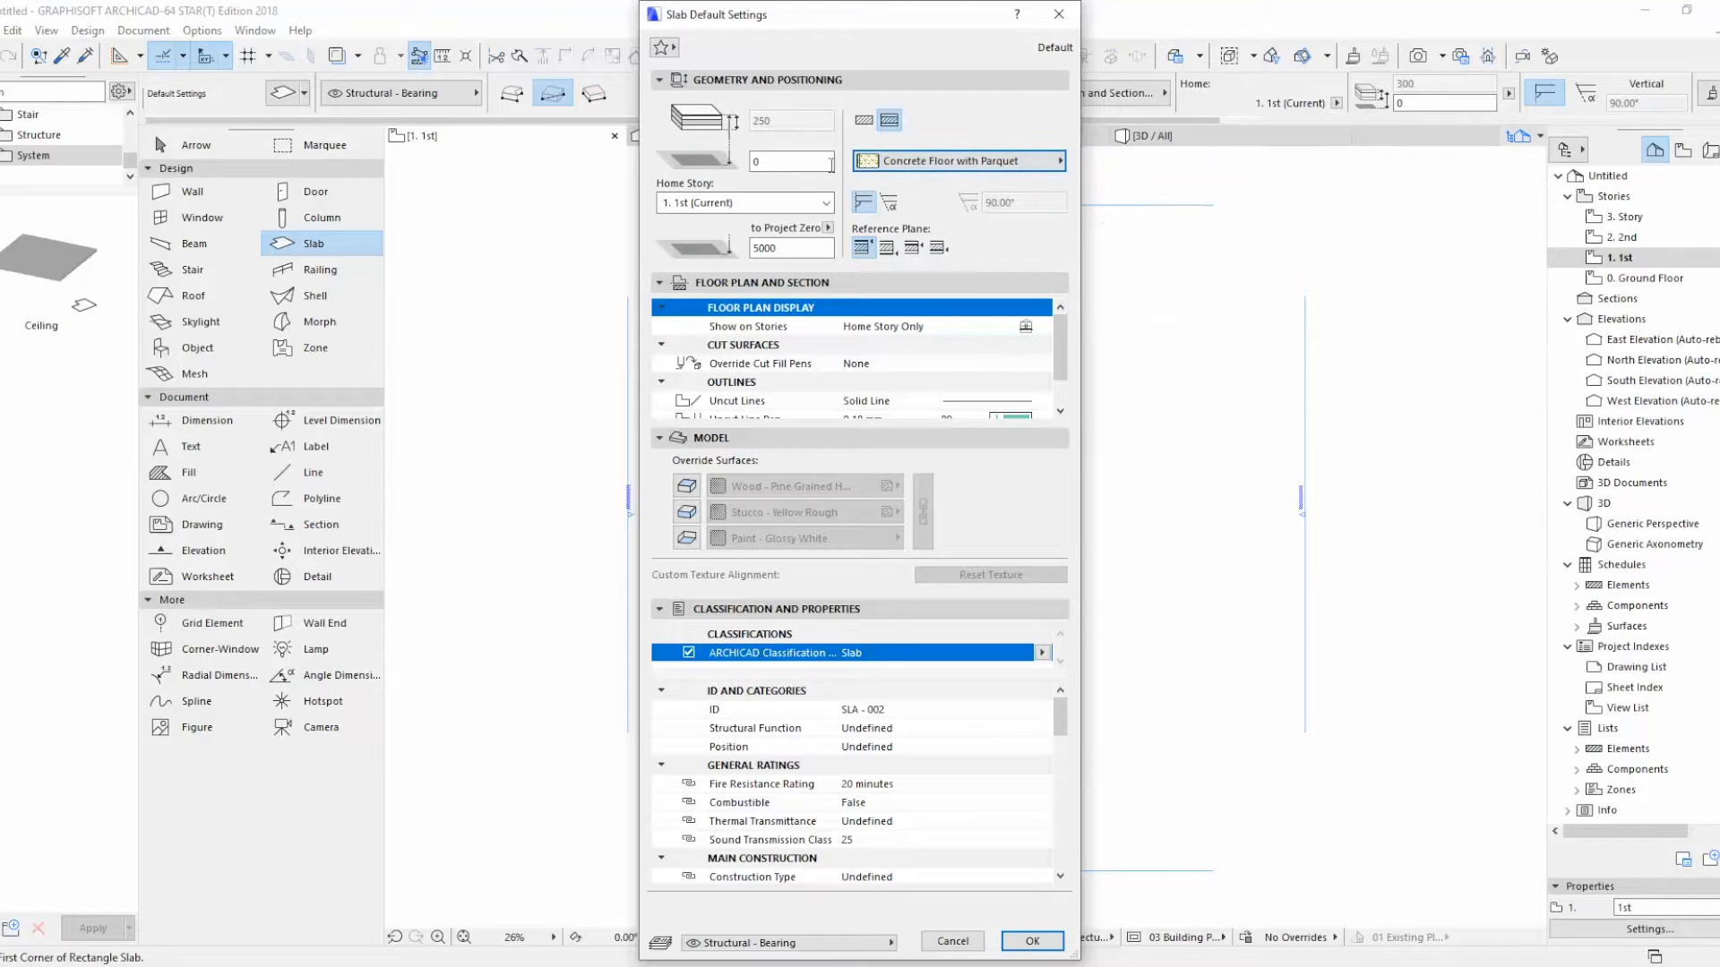
Step: Define the slab defaults as a basic Concrete - Structural structure with a thickness of 250
click(864, 119)
click(1003, 161)
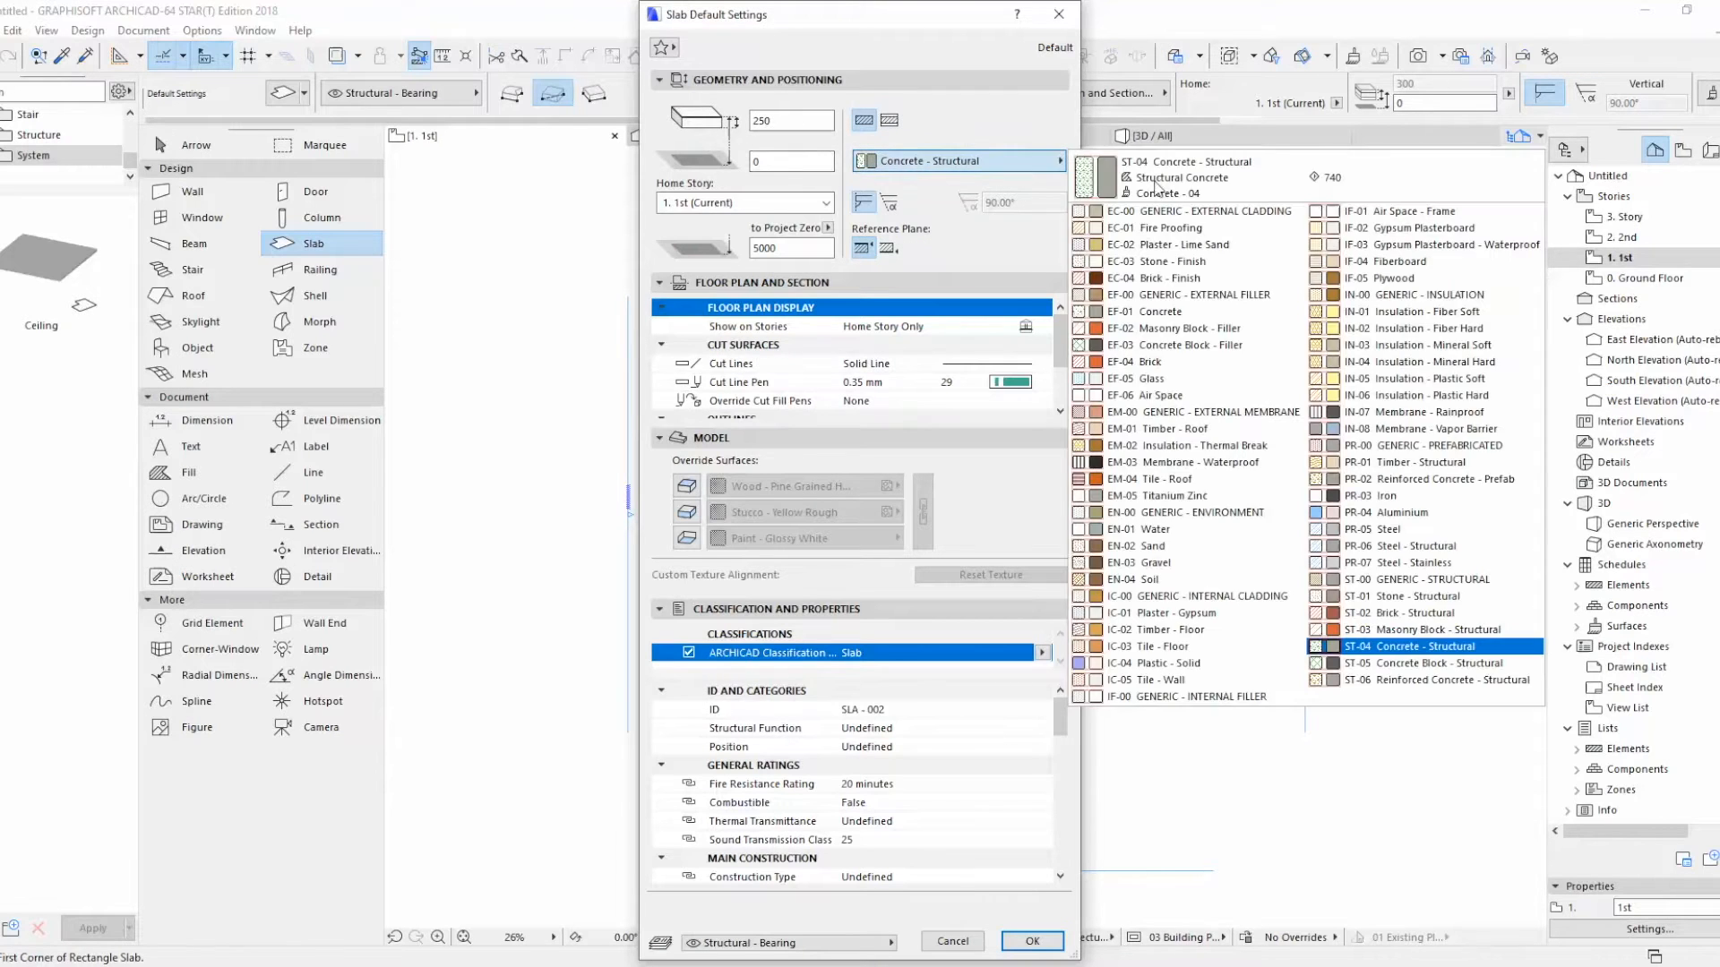
click(783, 165)
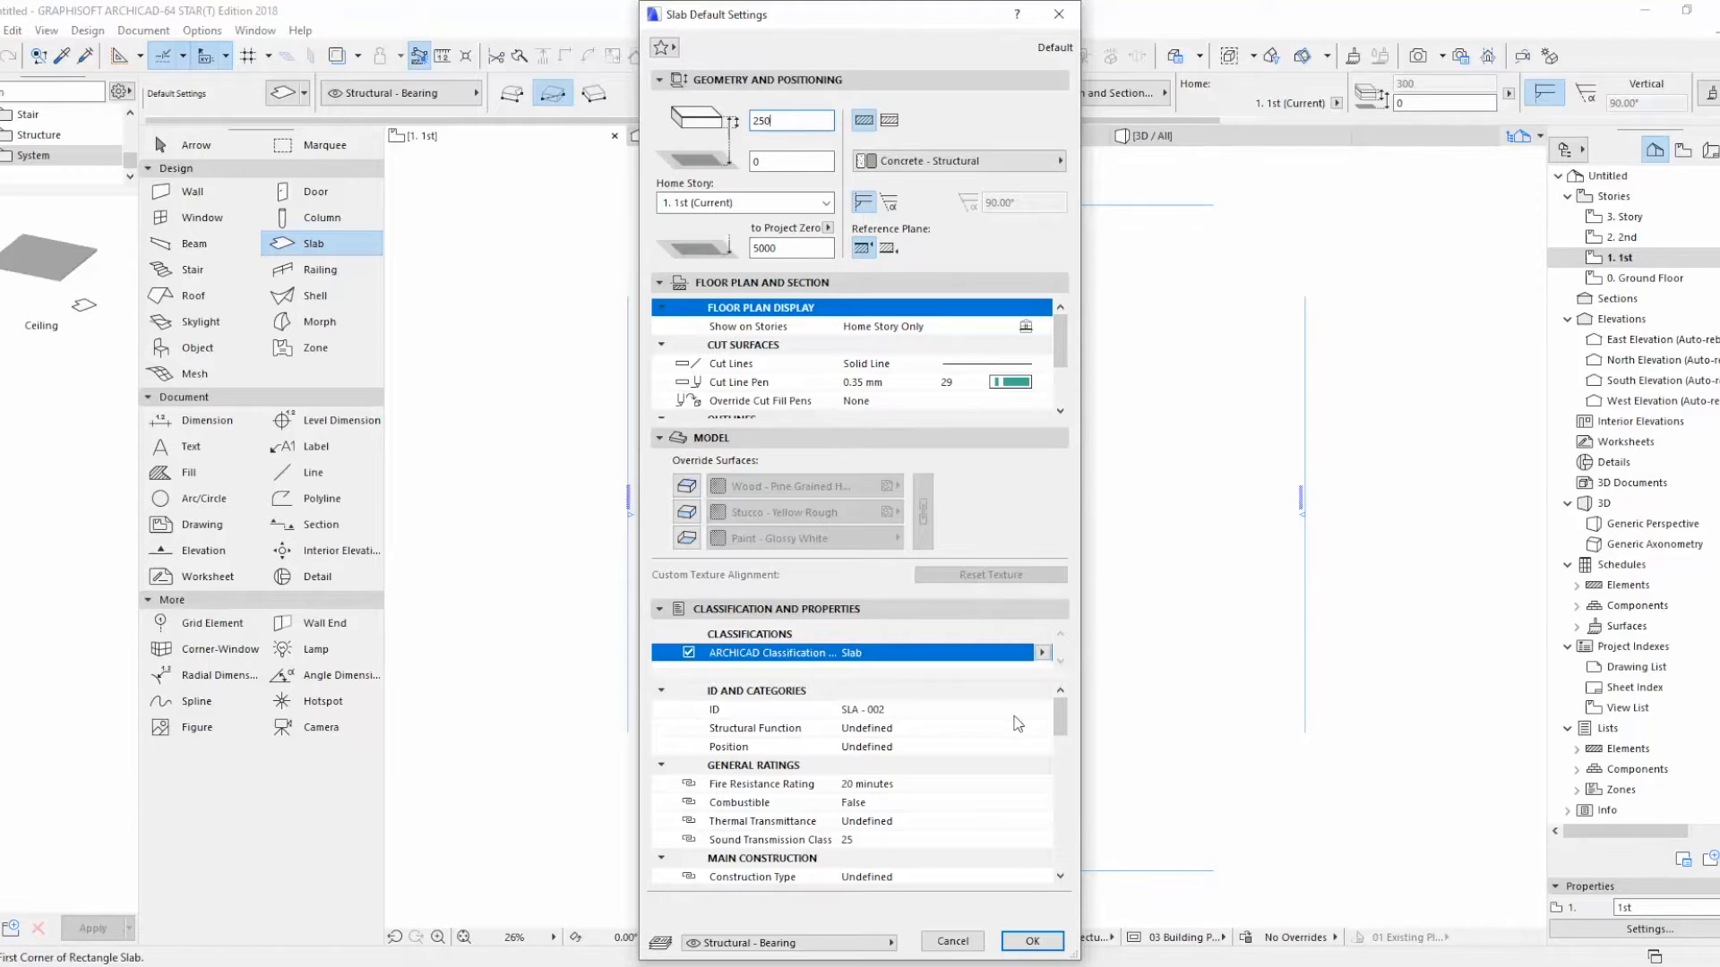
click(1032, 942)
Step: Draw a rectangular slab measuring 20000 by 20000 on the 1st story, starting from the project origin
click(794, 715)
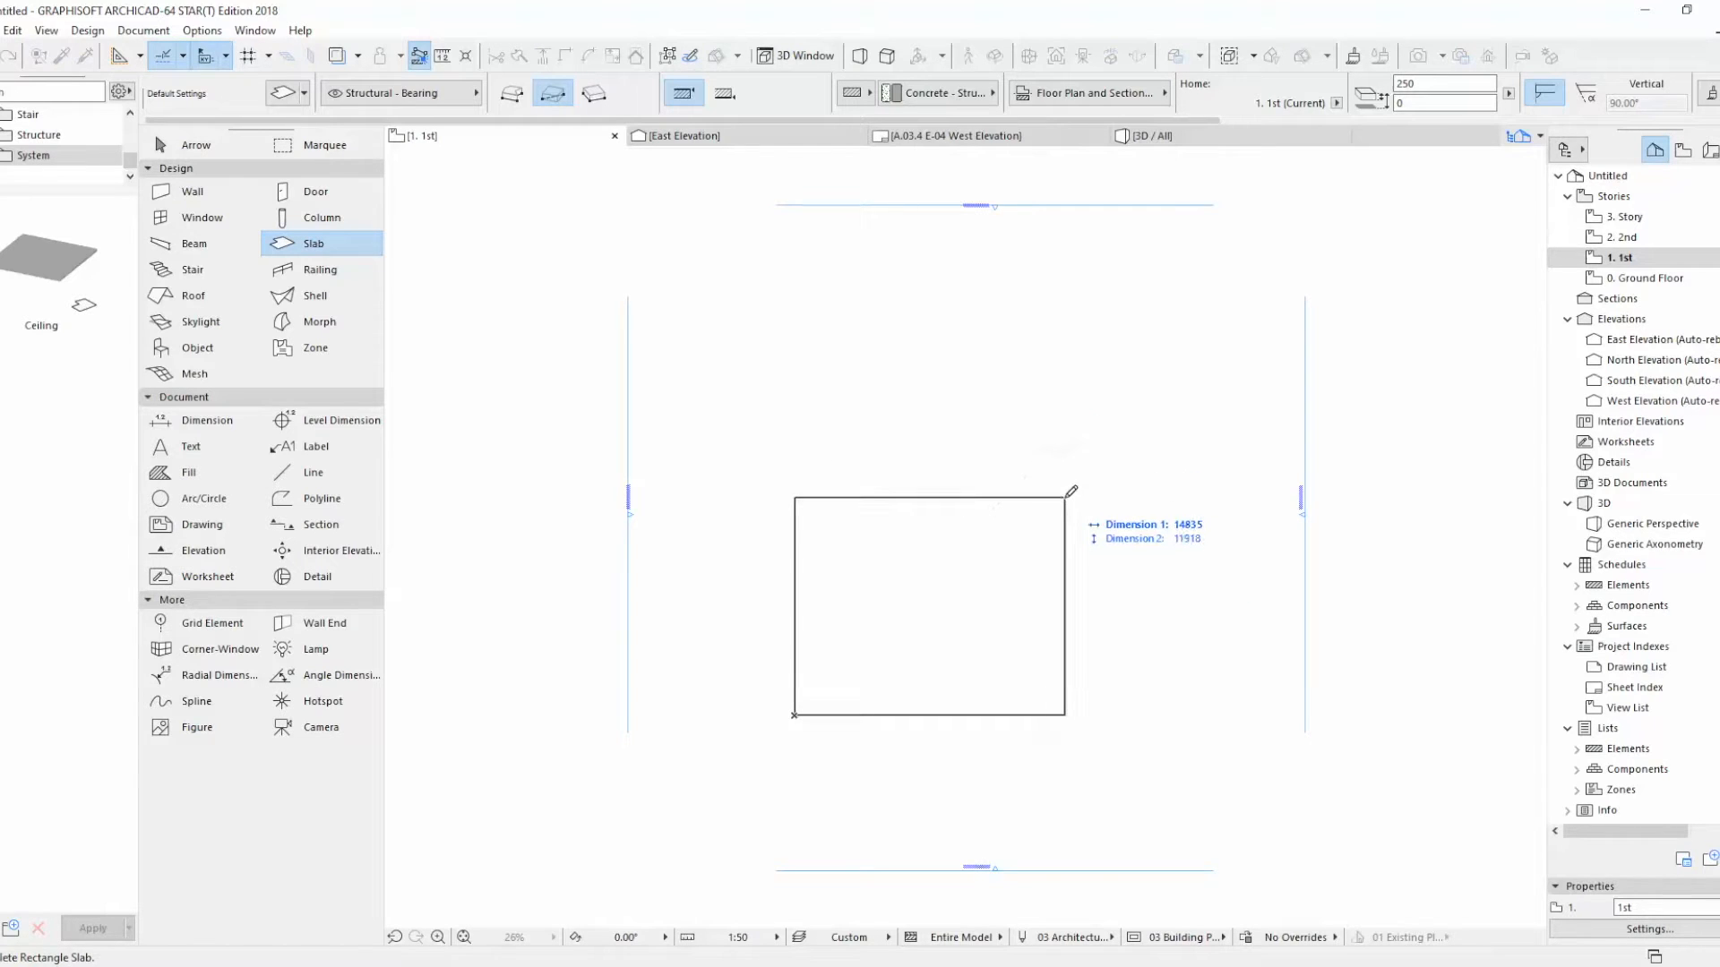
key(Tab)
text(5)
key(Escape)
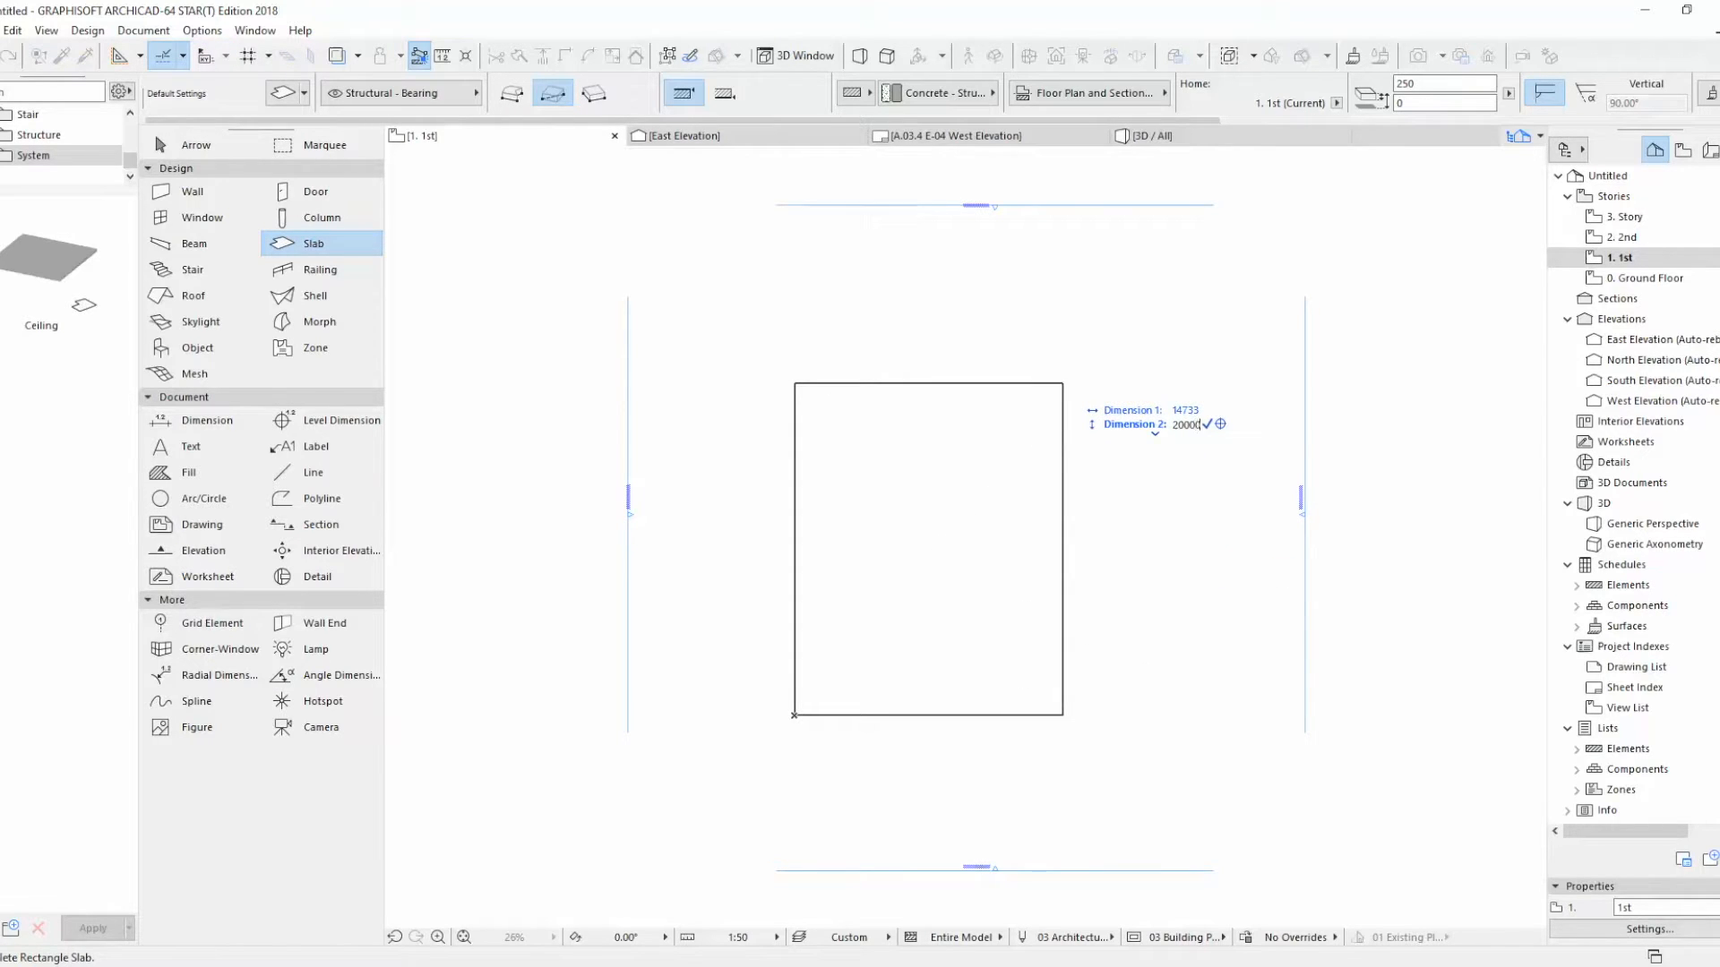
text(20000)
key(Tab)
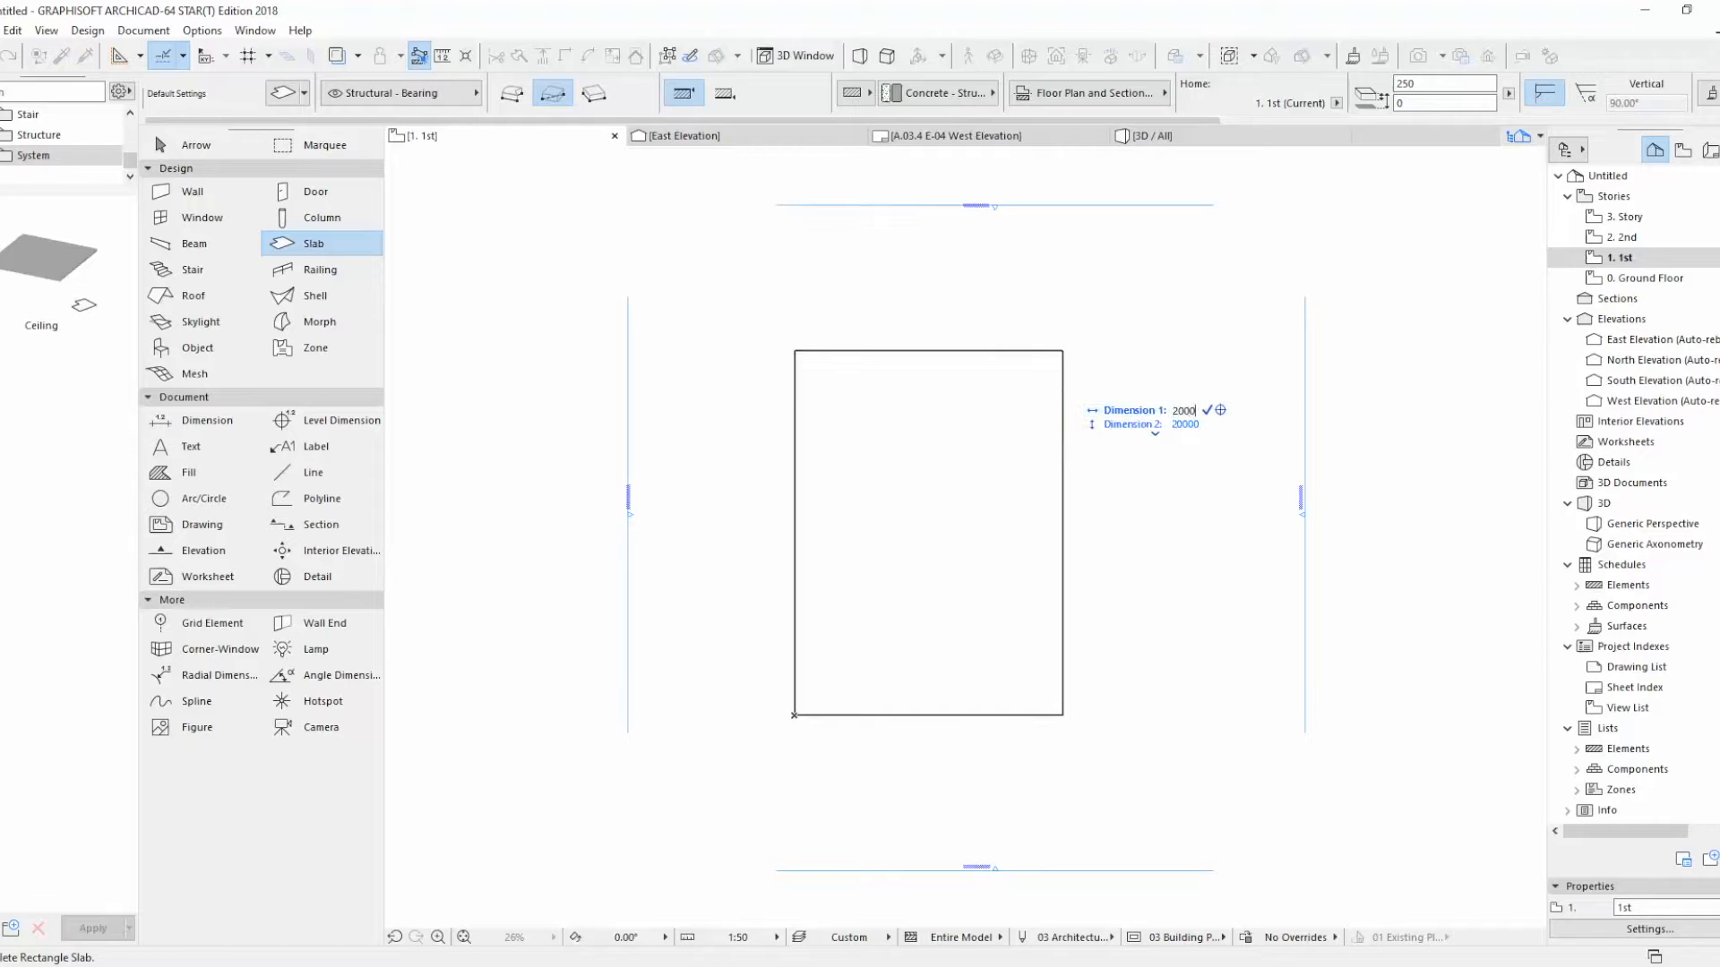
text(20000)
key(Return)
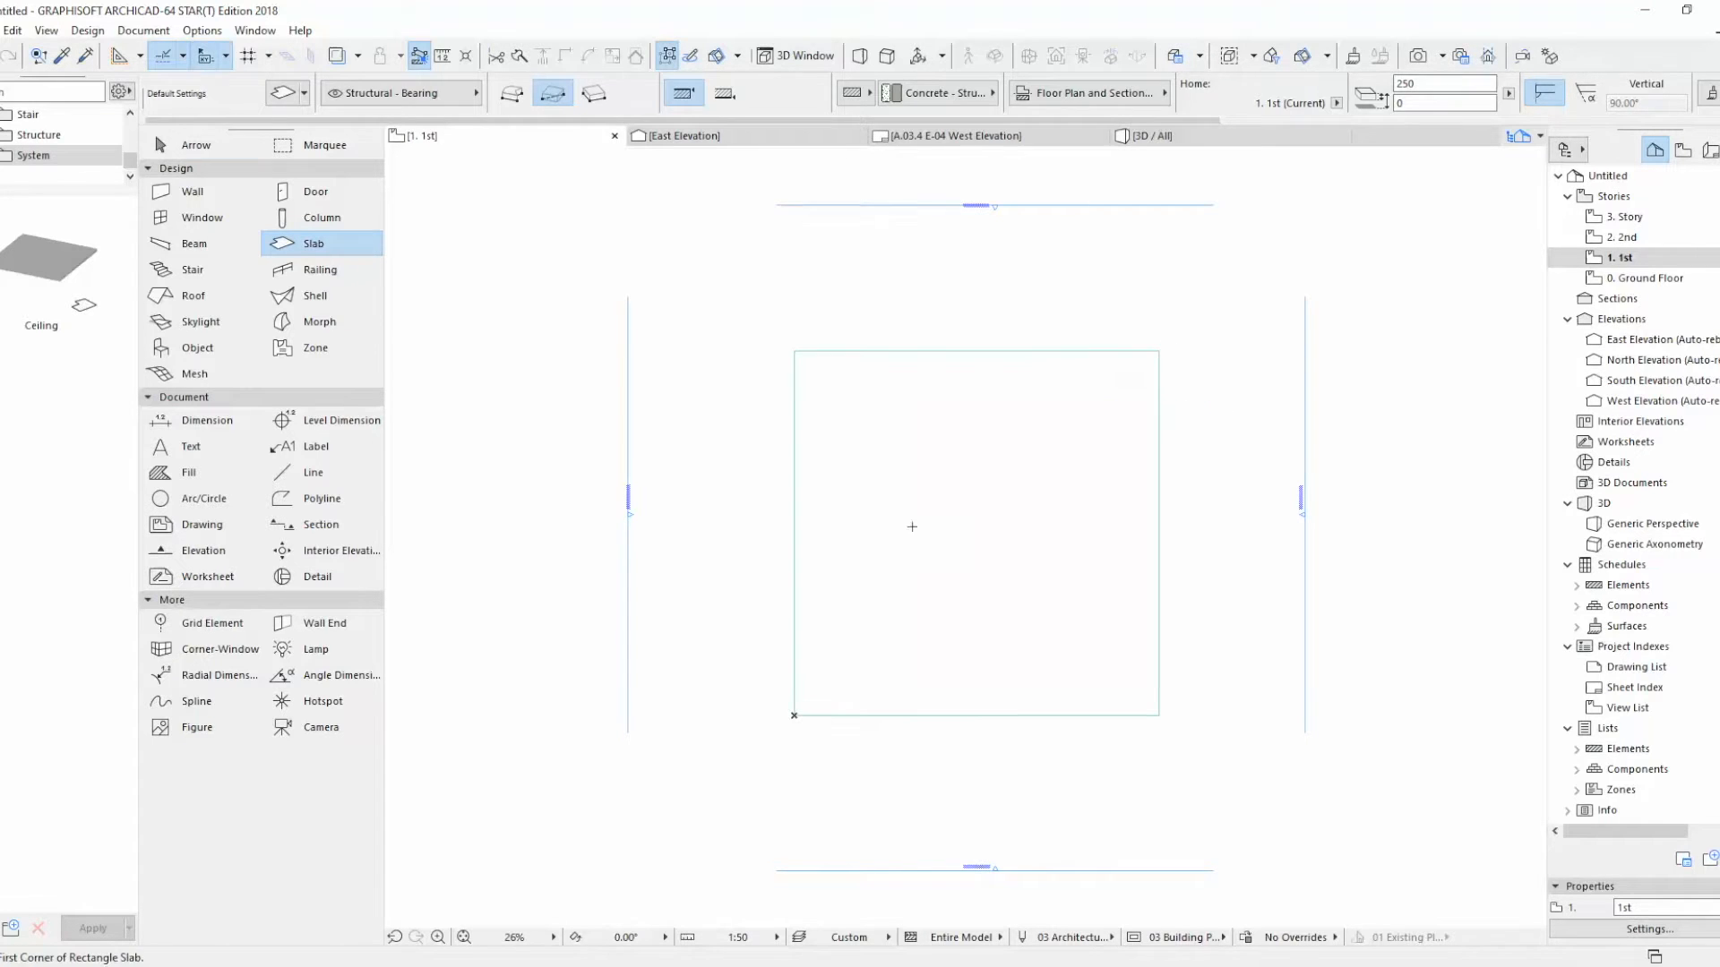
key(Escape)
Step: Show the model in the 3D view and apply the White Model with Shadows 3D style
click(1213, 137)
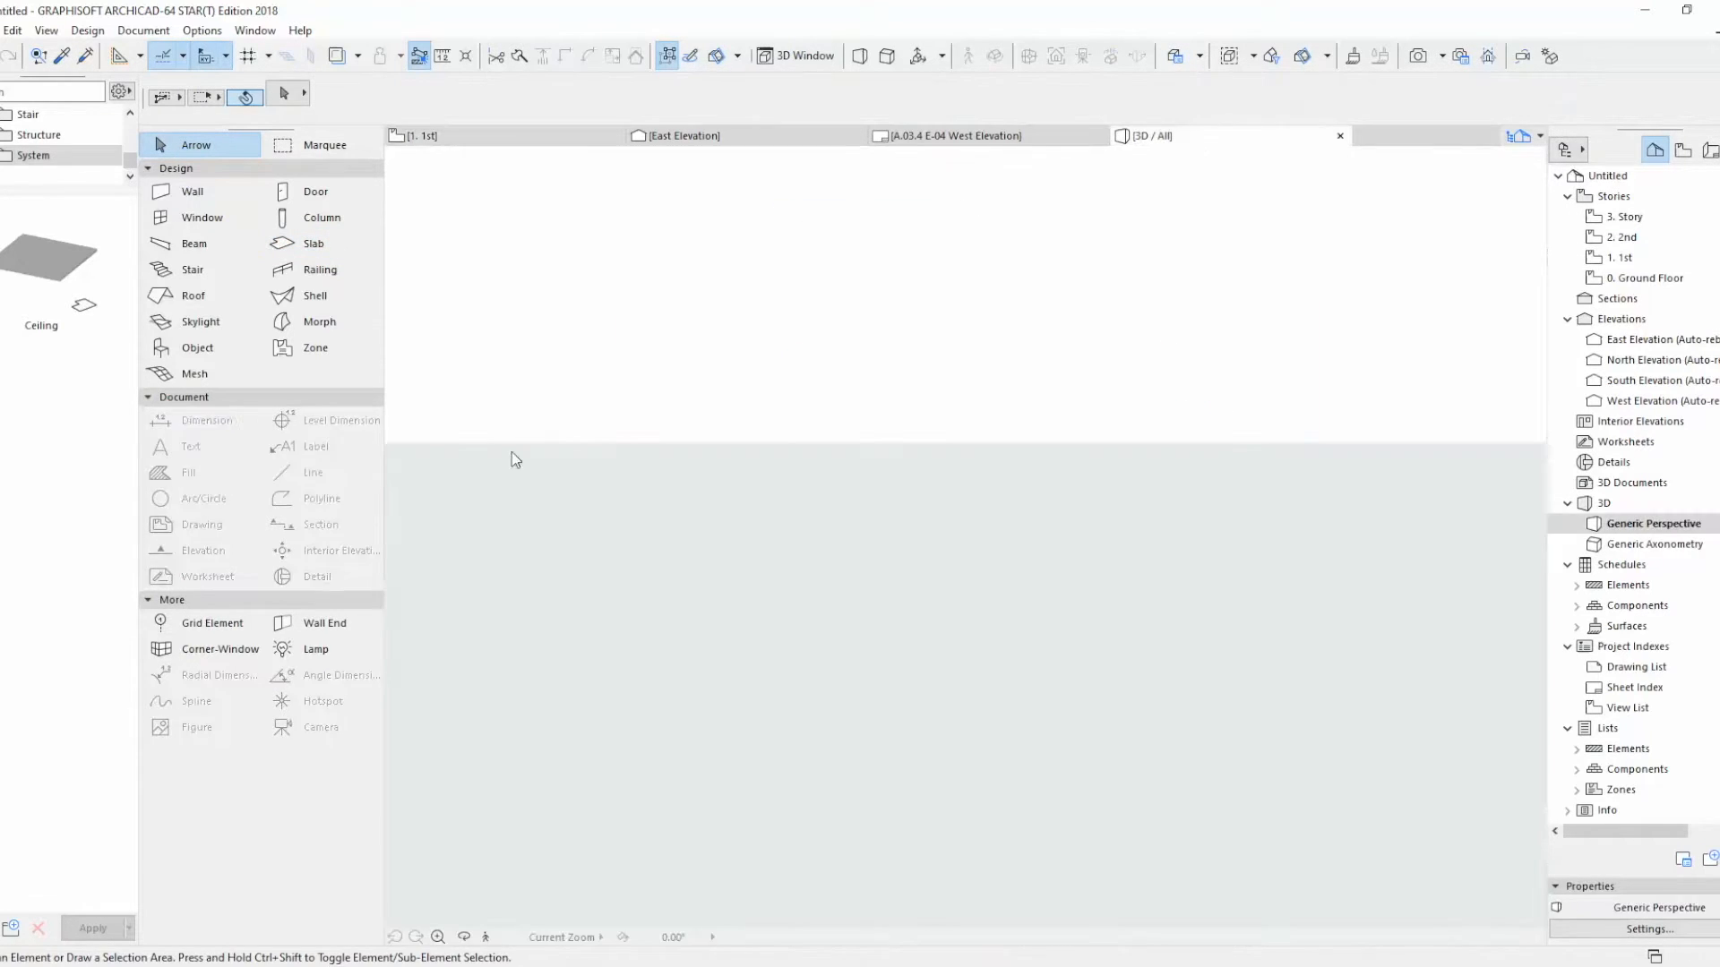
click(1072, 545)
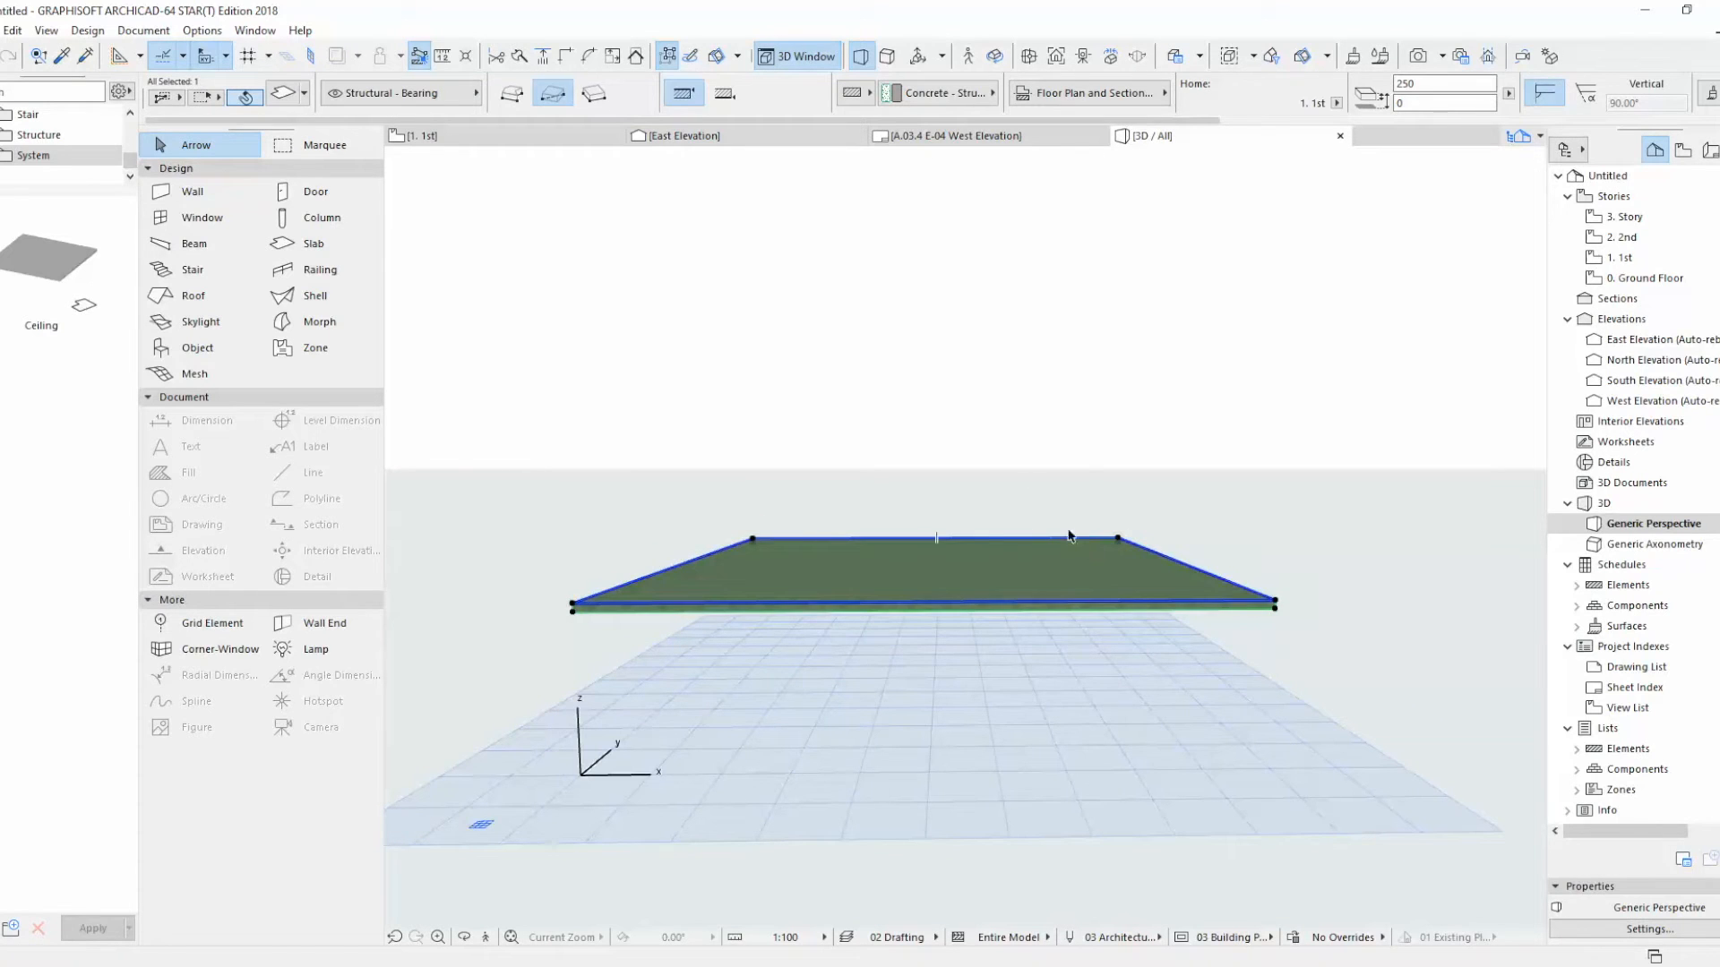
right_click(1214, 527)
click(1174, 395)
right_click(1172, 391)
mouse_move(1219, 408)
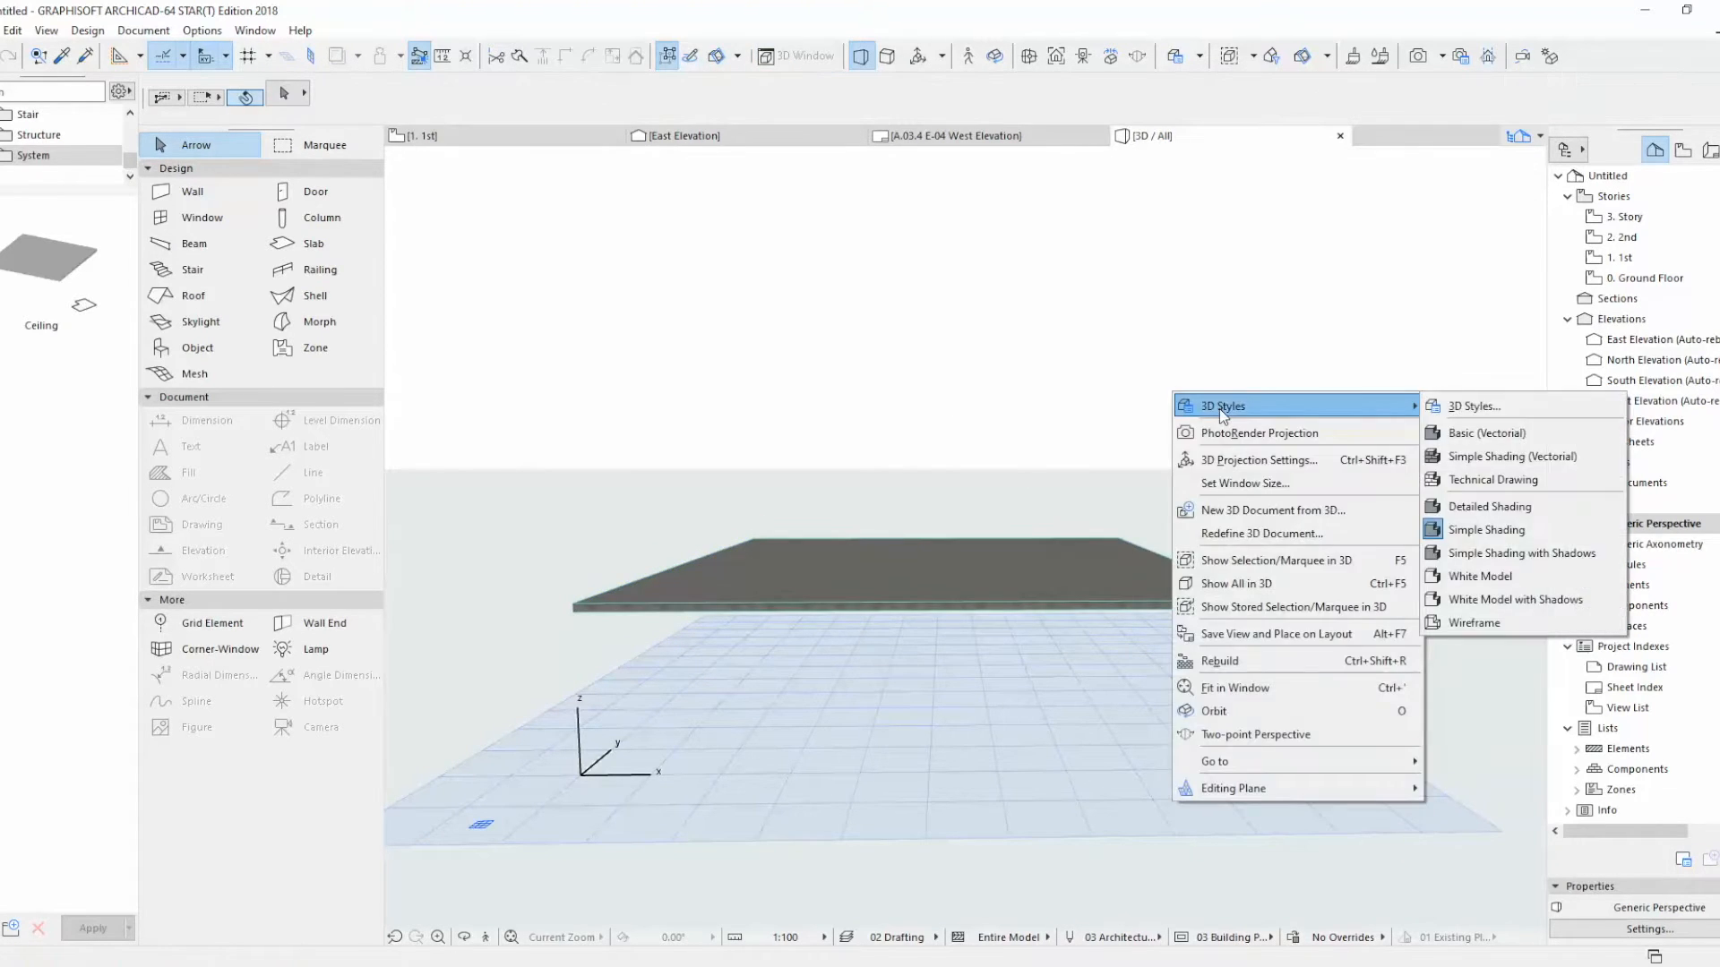
click(1469, 406)
key(Escape)
right_click(1153, 325)
mouse_move(1183, 330)
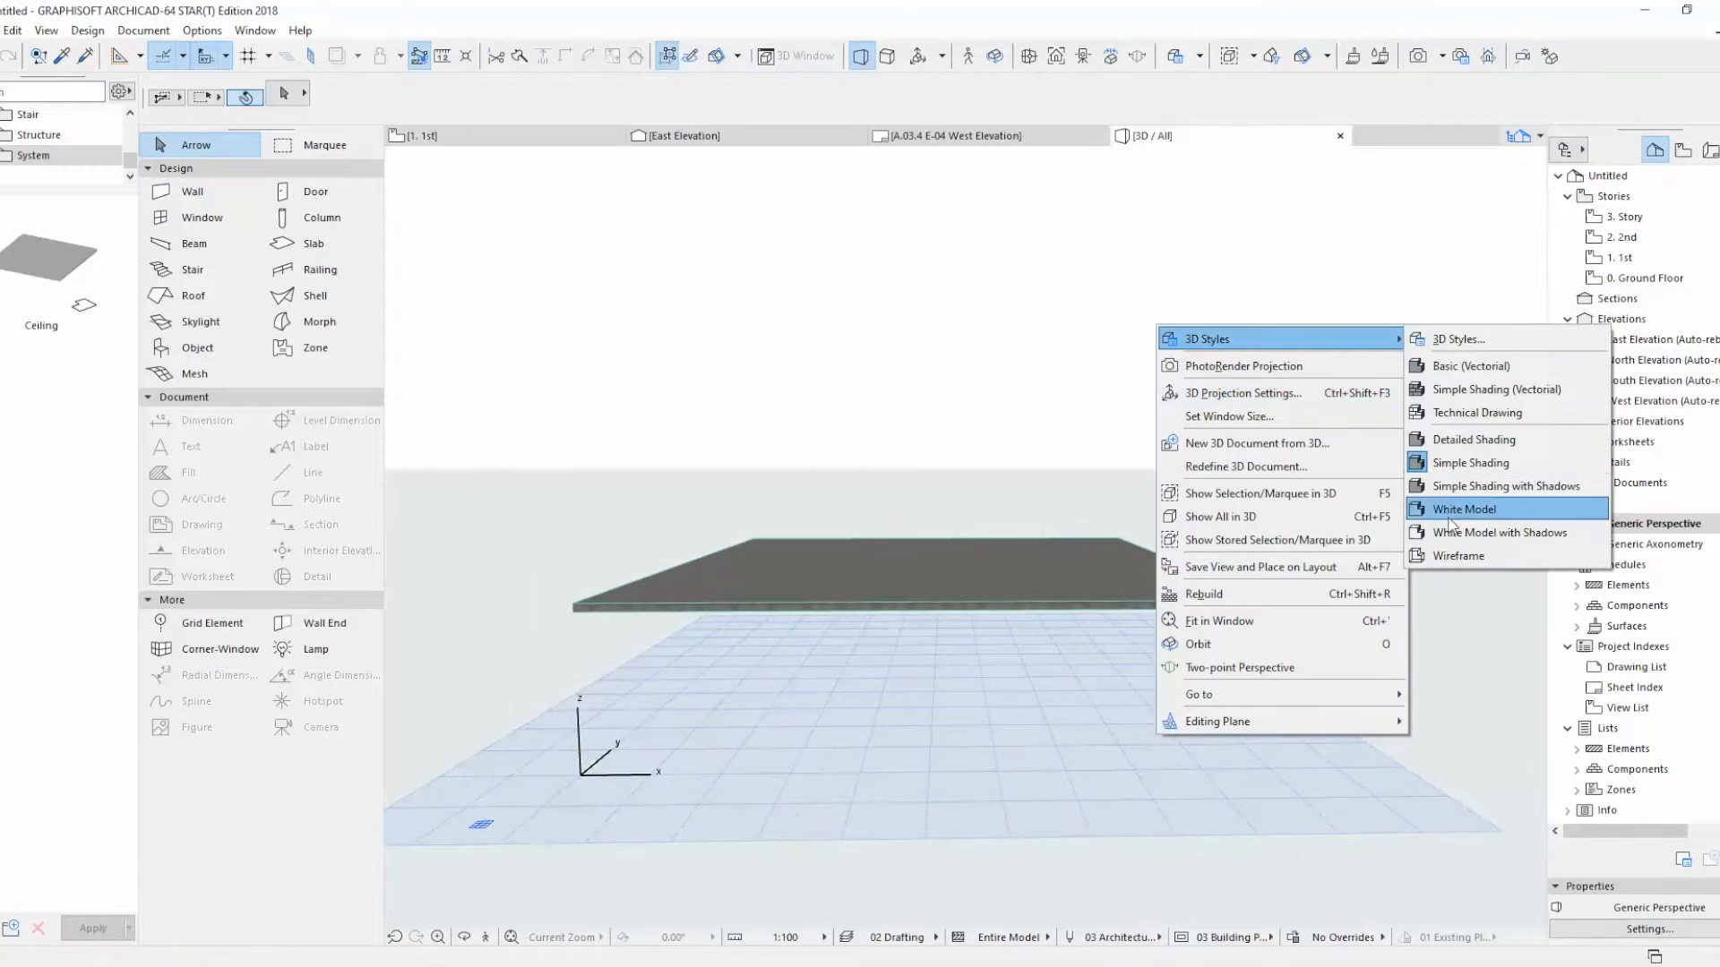
click(1470, 531)
Step: Set the sky color of the White Model with Shadows style to black
right_click(1132, 315)
click(1457, 333)
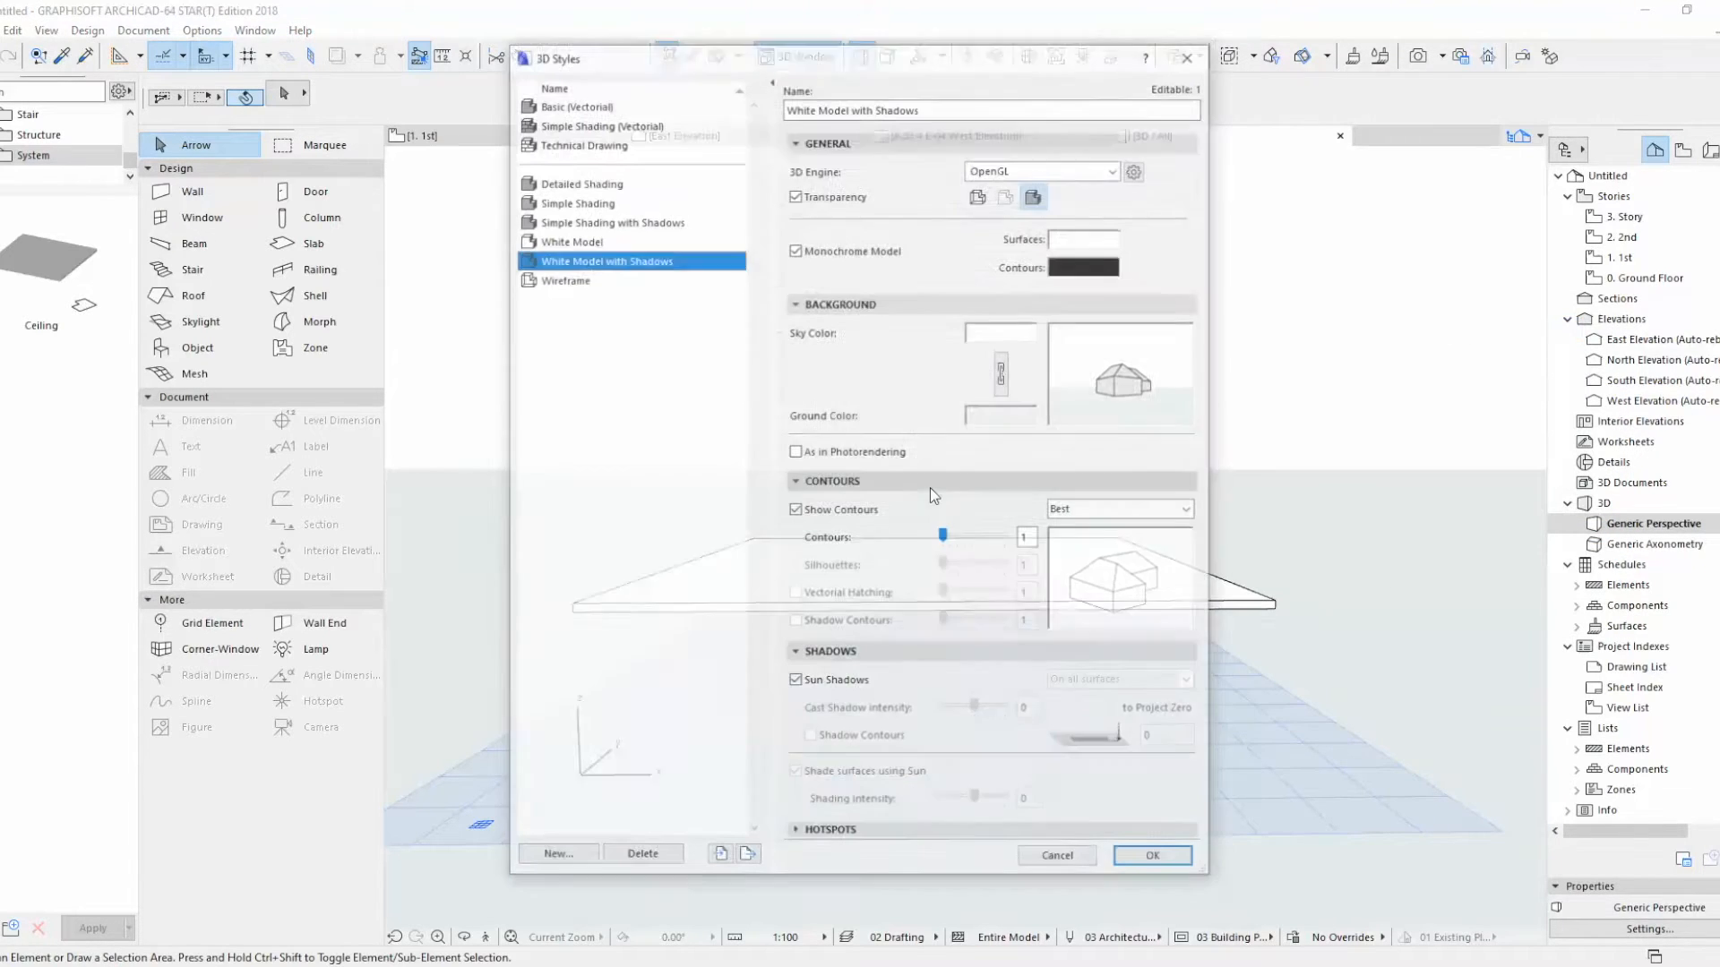
click(1016, 333)
click(669, 433)
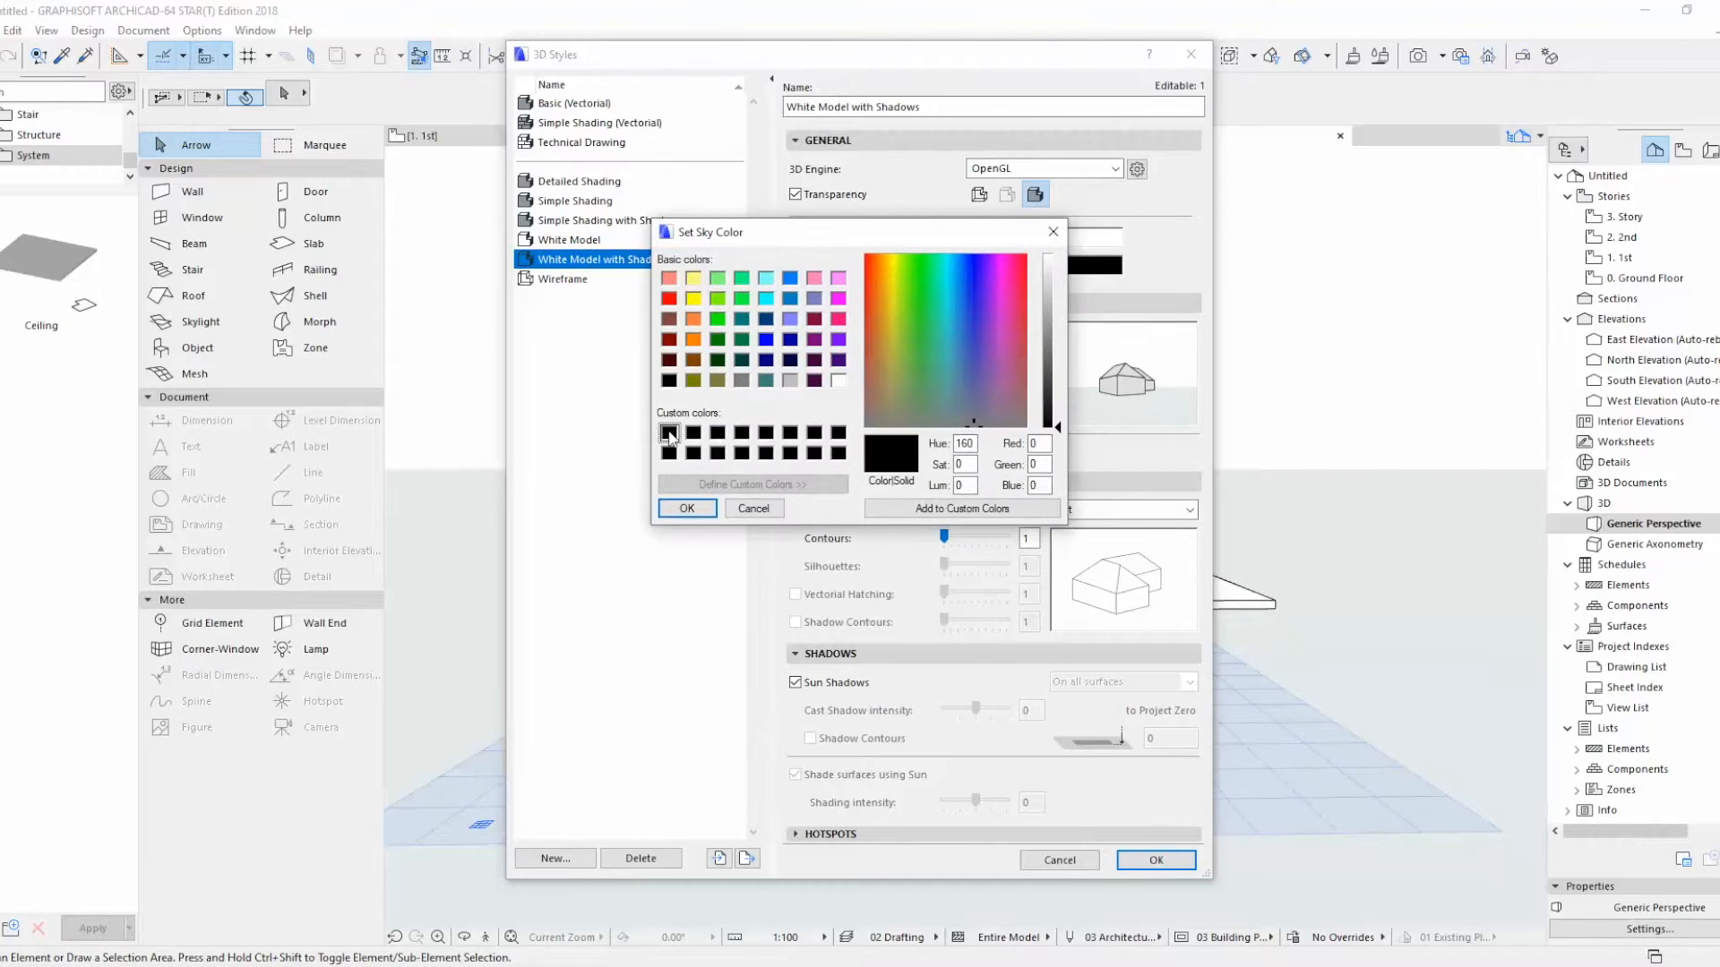
click(687, 508)
click(1017, 334)
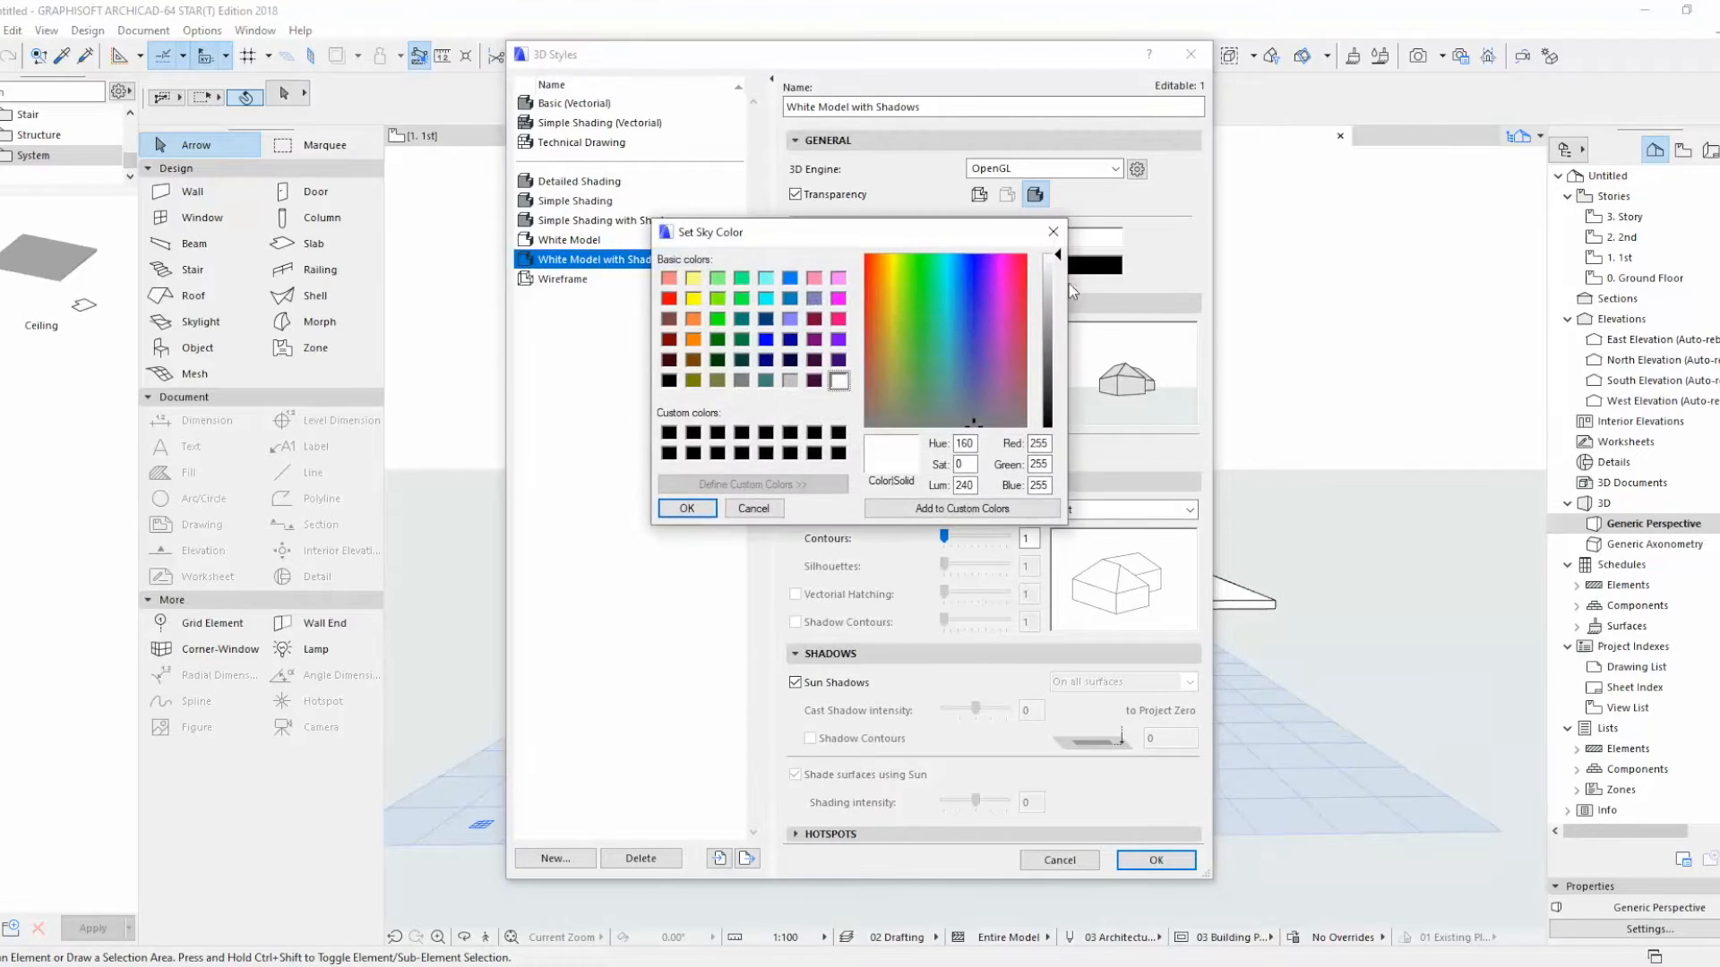
click(687, 508)
Step: Set the ground color of the 3D style to black and apply the style settings
click(1001, 417)
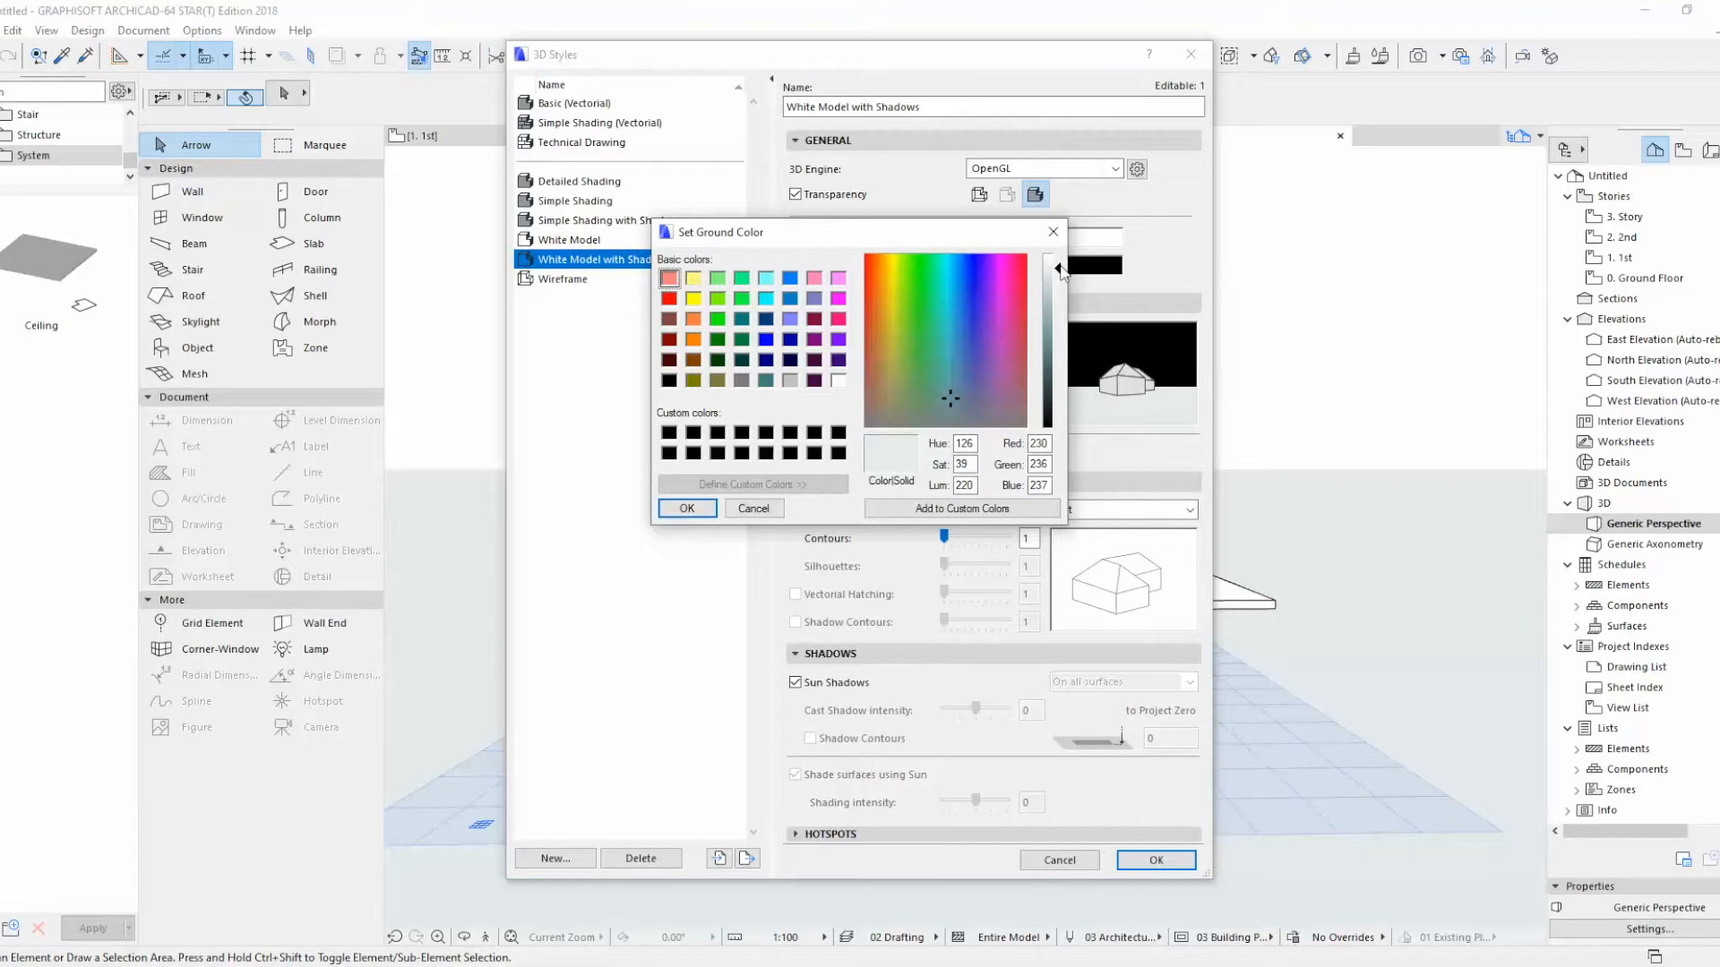
drag(1059, 268, 1057, 430)
key(Return)
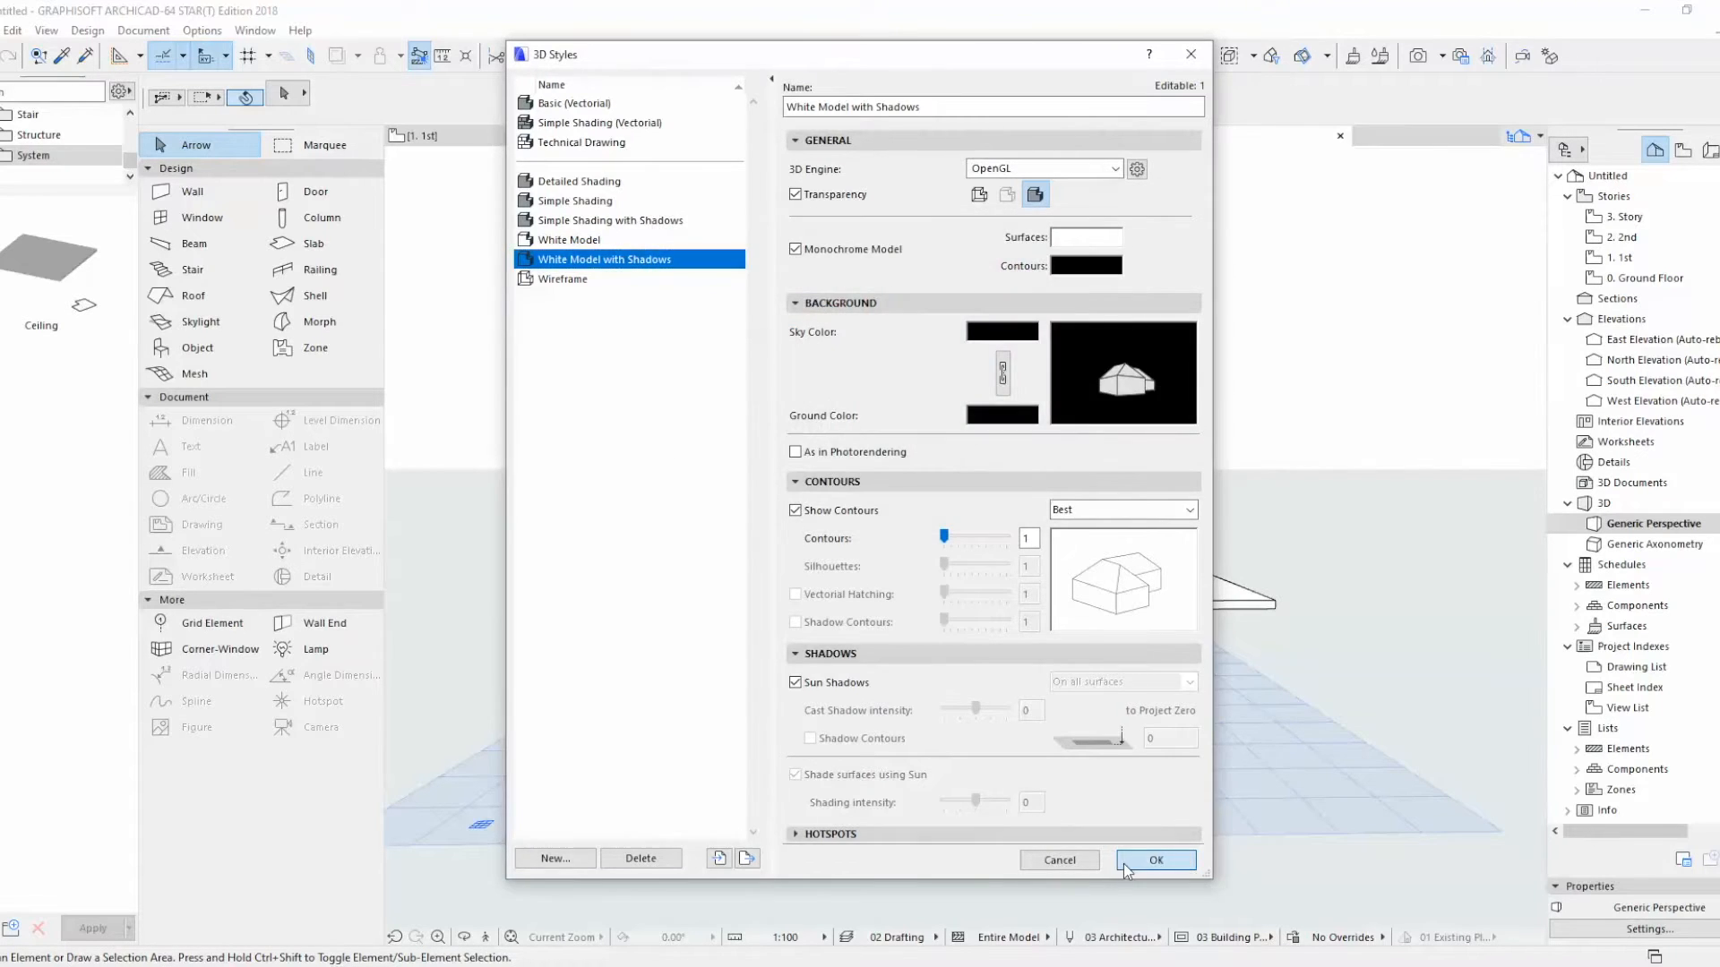
click(1156, 860)
scroll(1025, 600, down, 5)
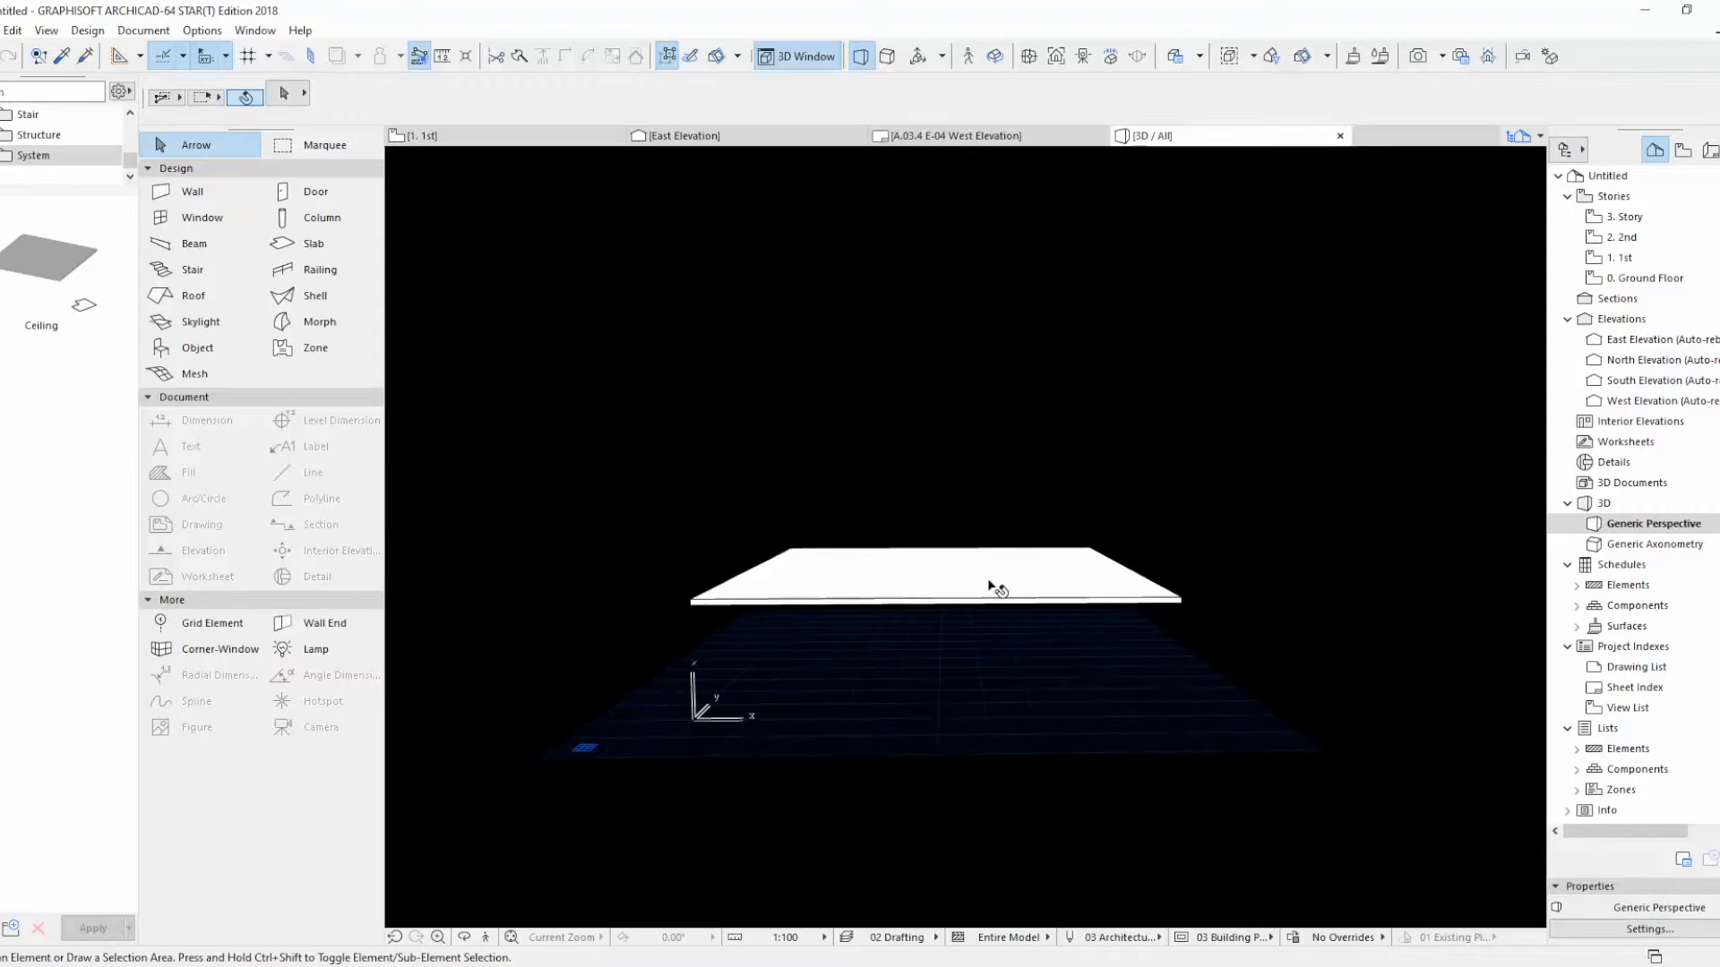
Step: Draw a circle with a radius of 3000 inside the slab on the 1st story floor plan
click(421, 135)
click(971, 511)
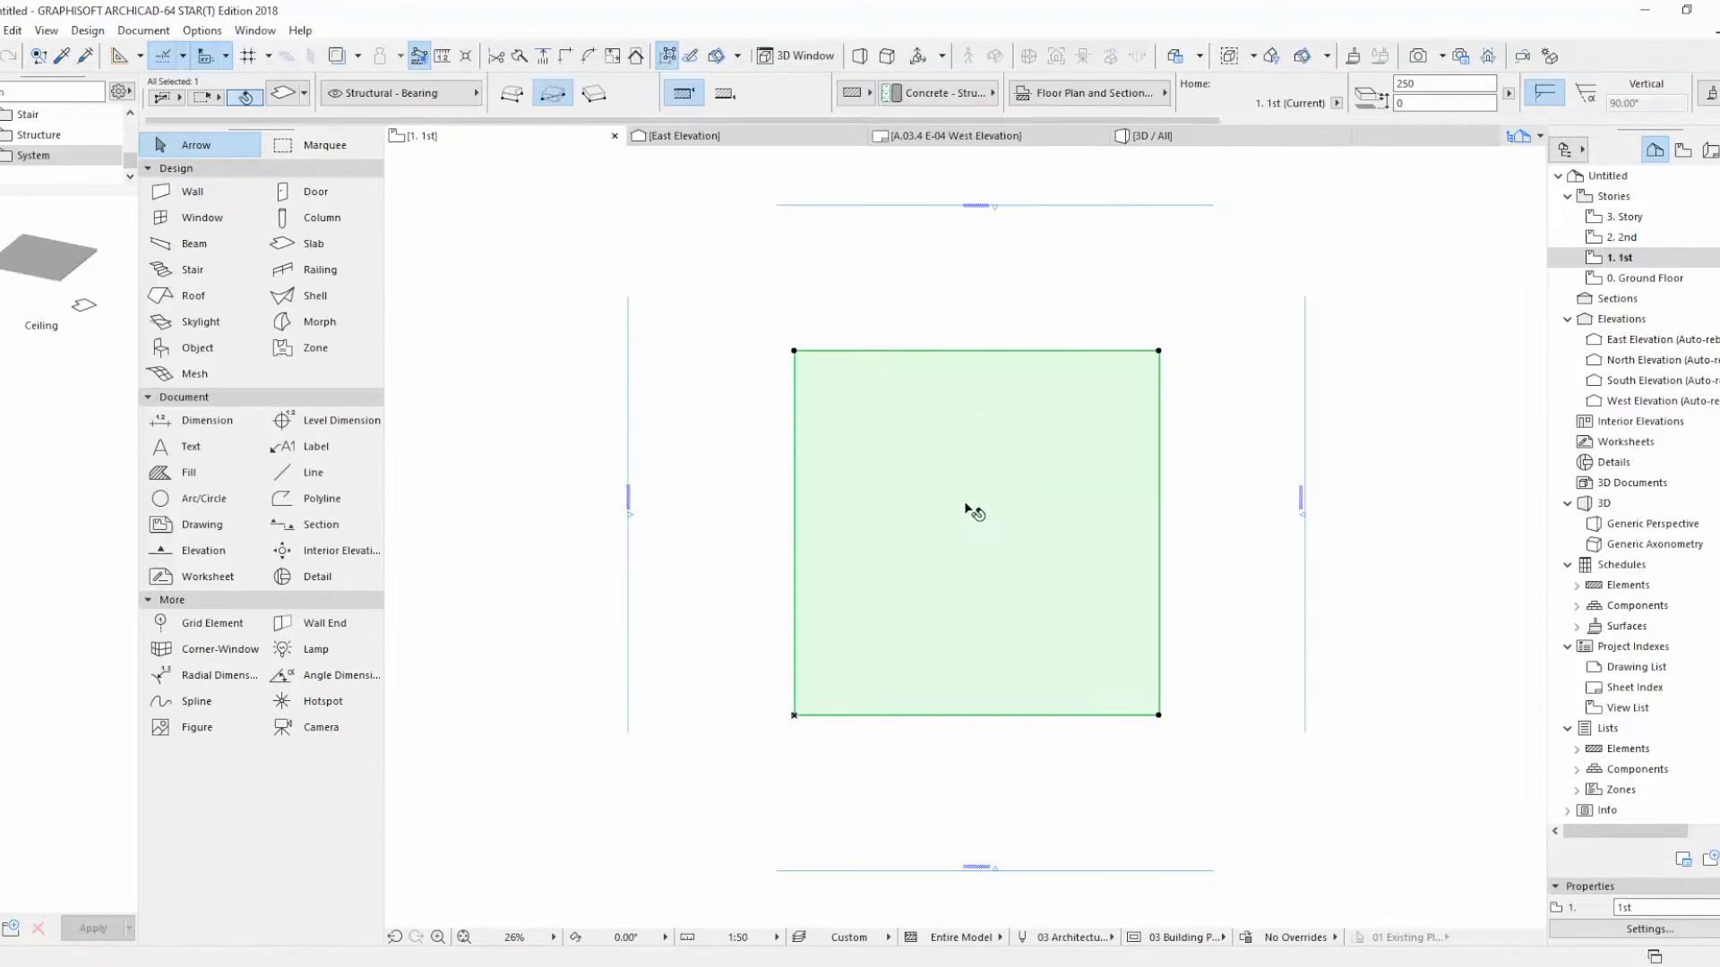
key(Escape)
middle_drag(921, 483, 906, 500)
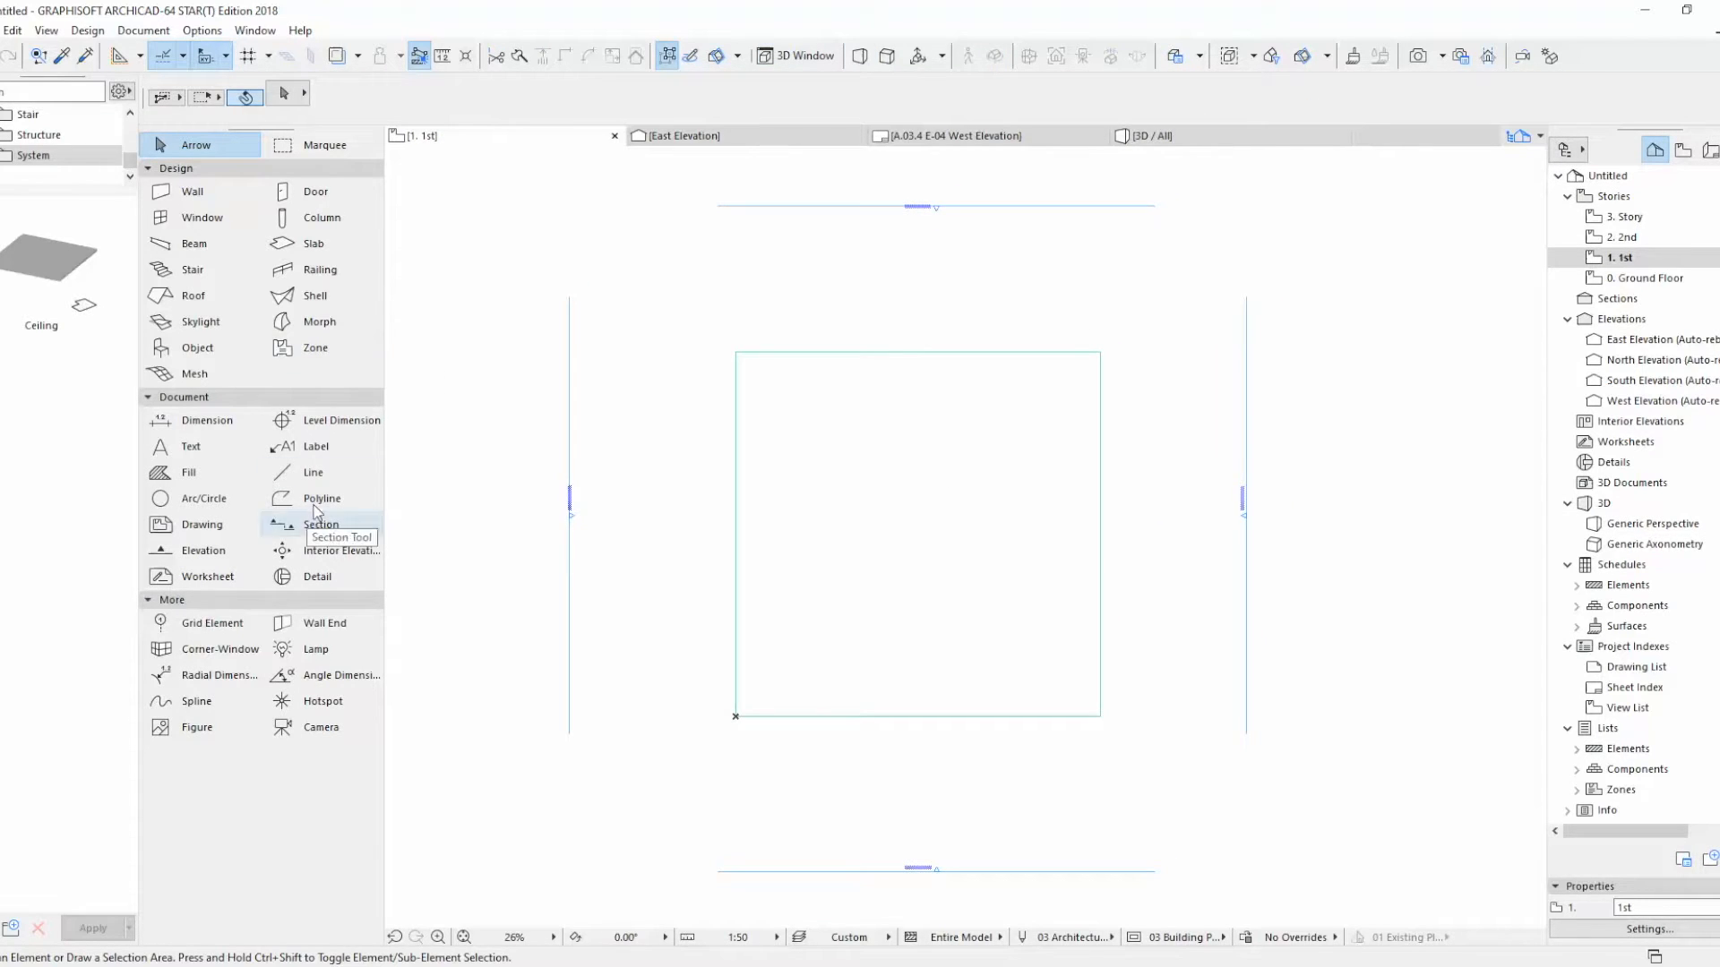
click(325, 481)
click(319, 502)
click(206, 502)
click(815, 495)
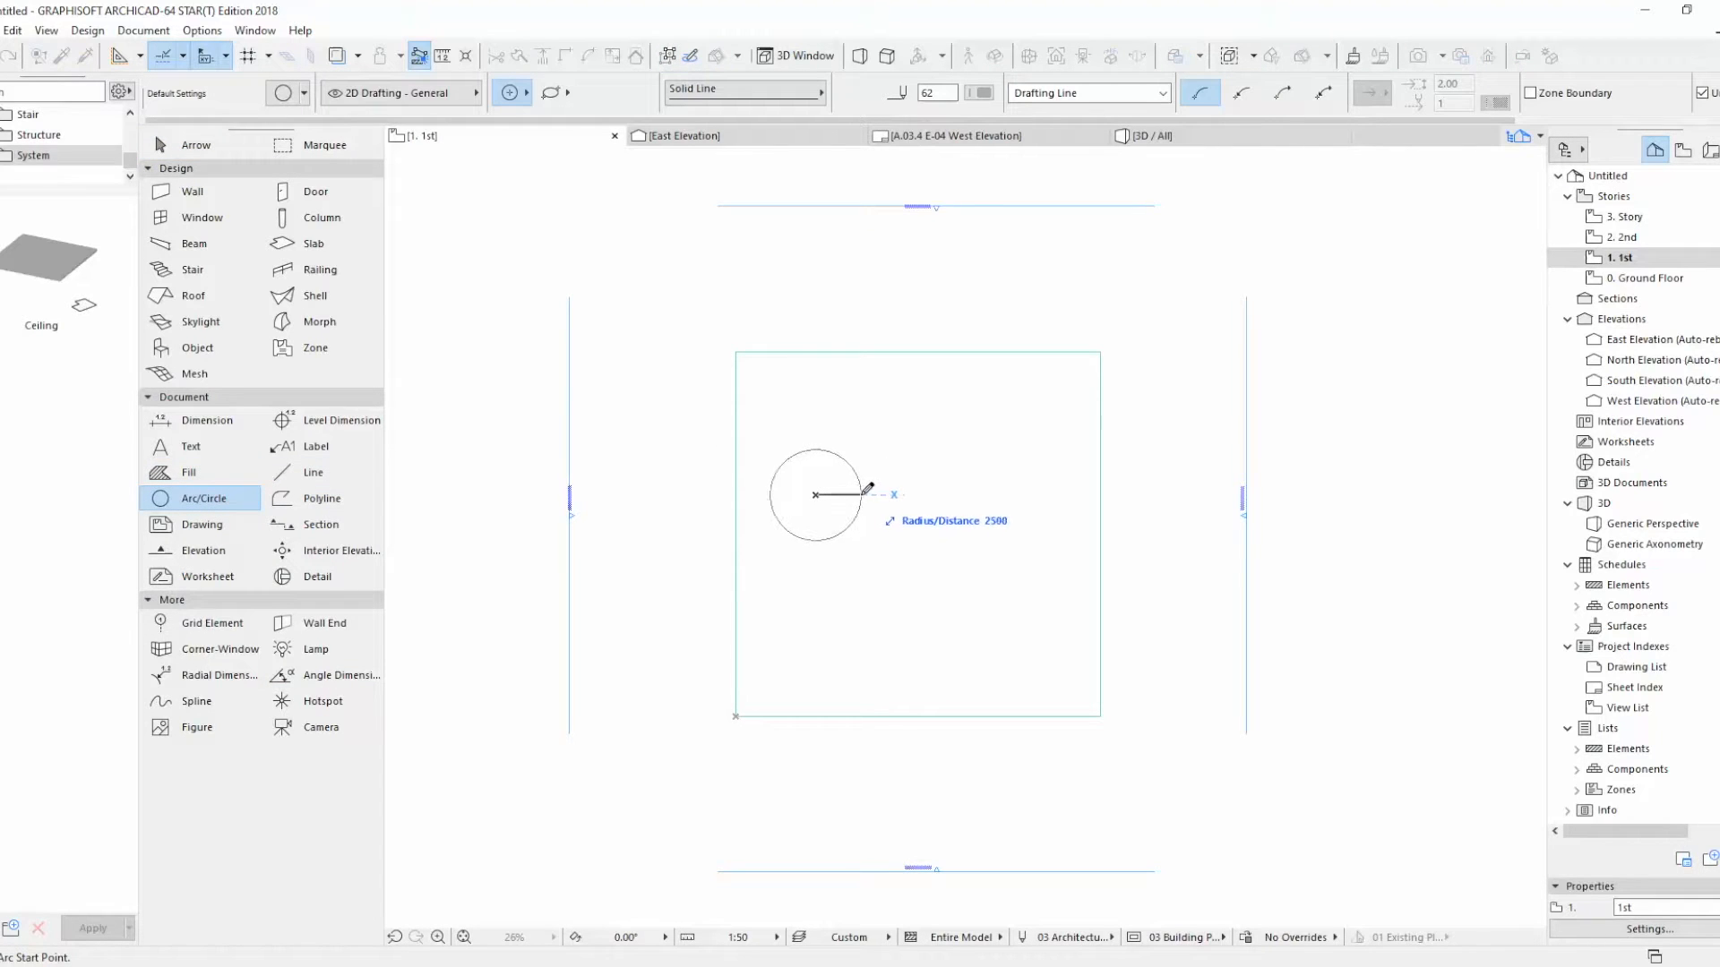
text(3000)
key(Return)
click(871, 494)
key(Escape)
Step: Move the circle across the slab and align its top point horizontally with the midpoint of the slab's upper edge
click(870, 495)
click(871, 494)
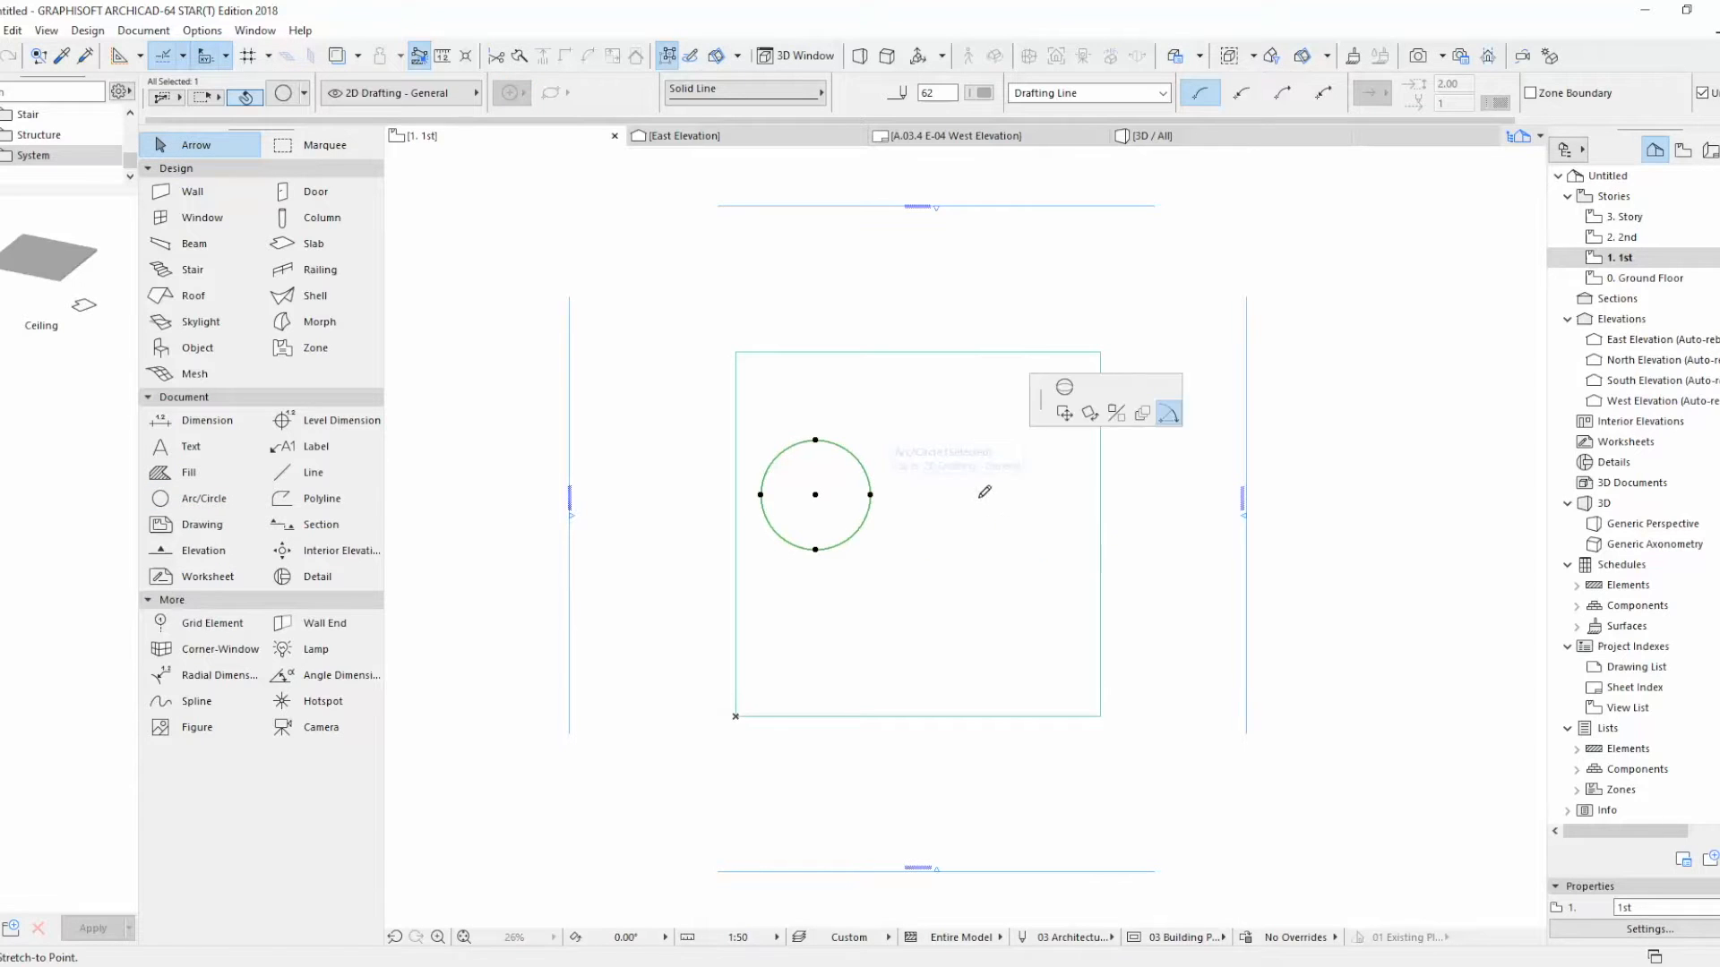
click(1054, 514)
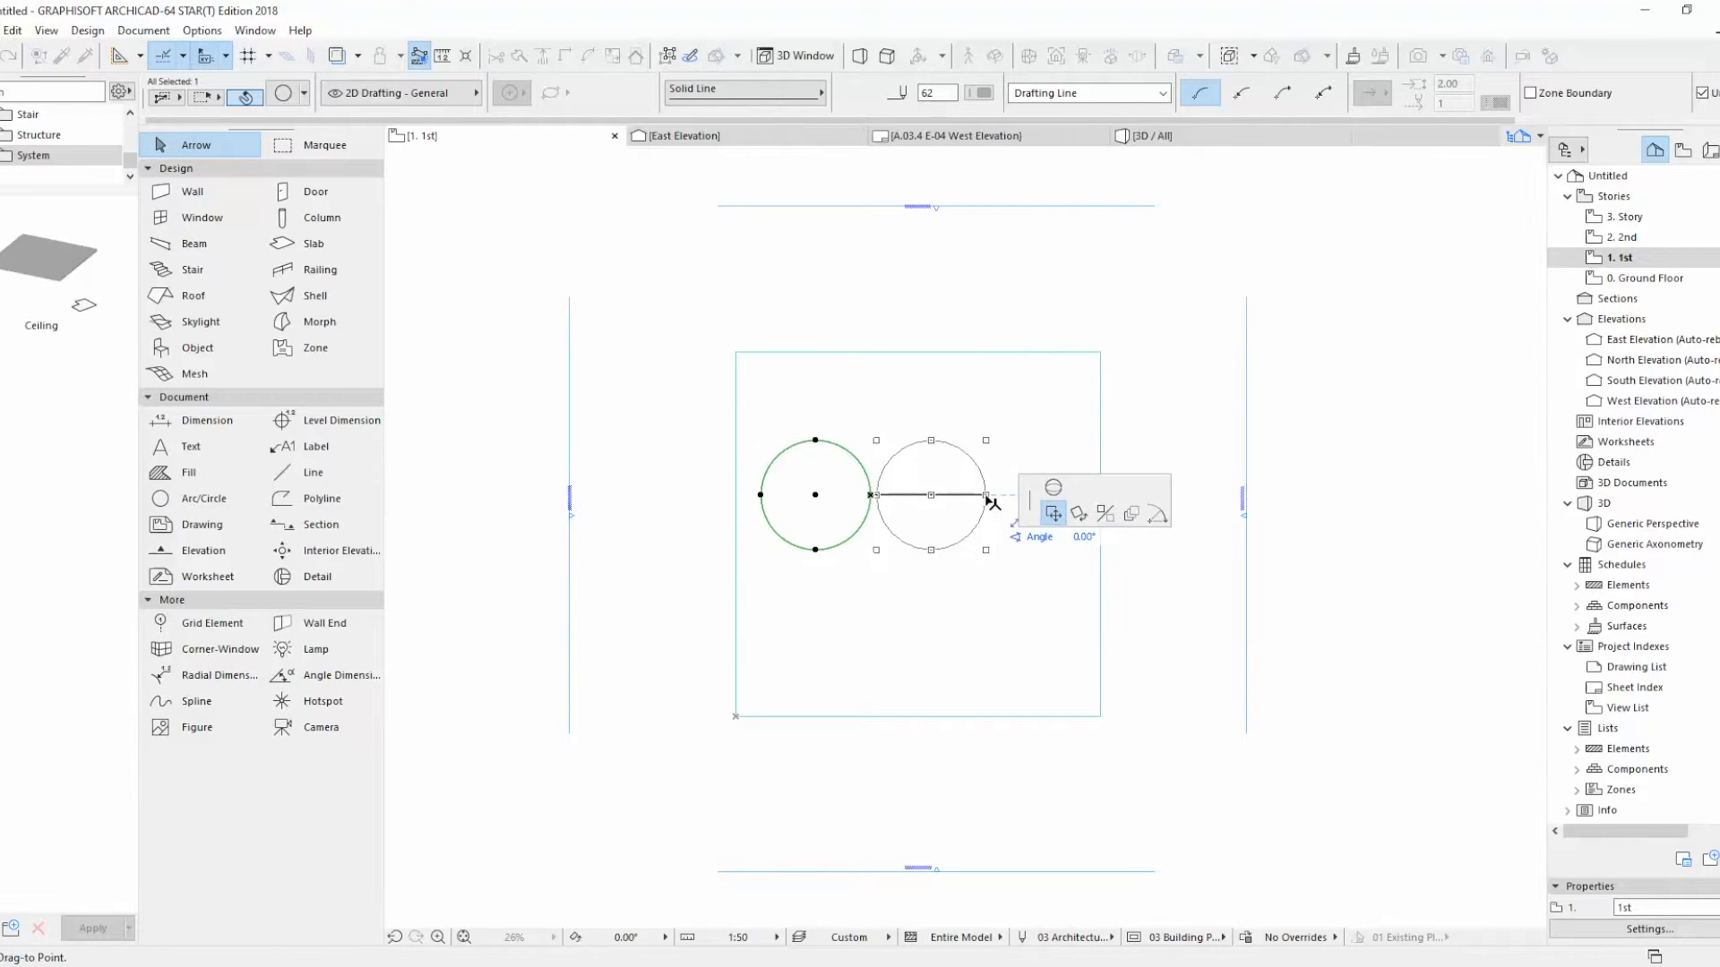
click(989, 495)
scroll(999, 488, up, 2)
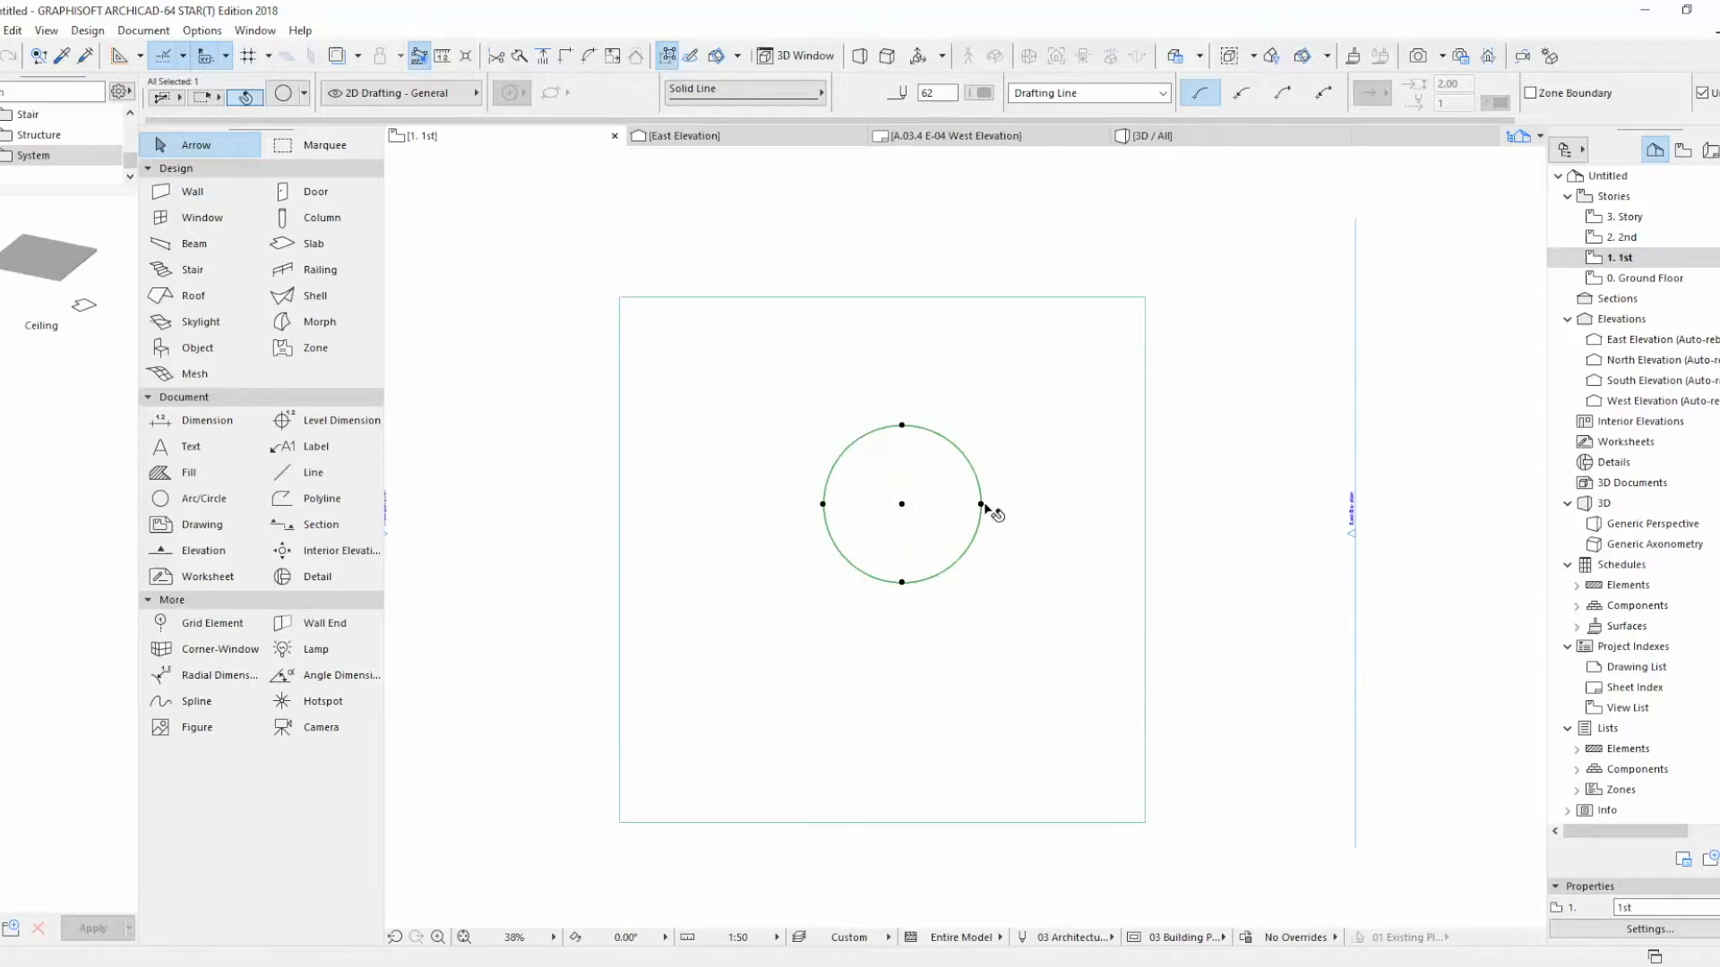
click(901, 427)
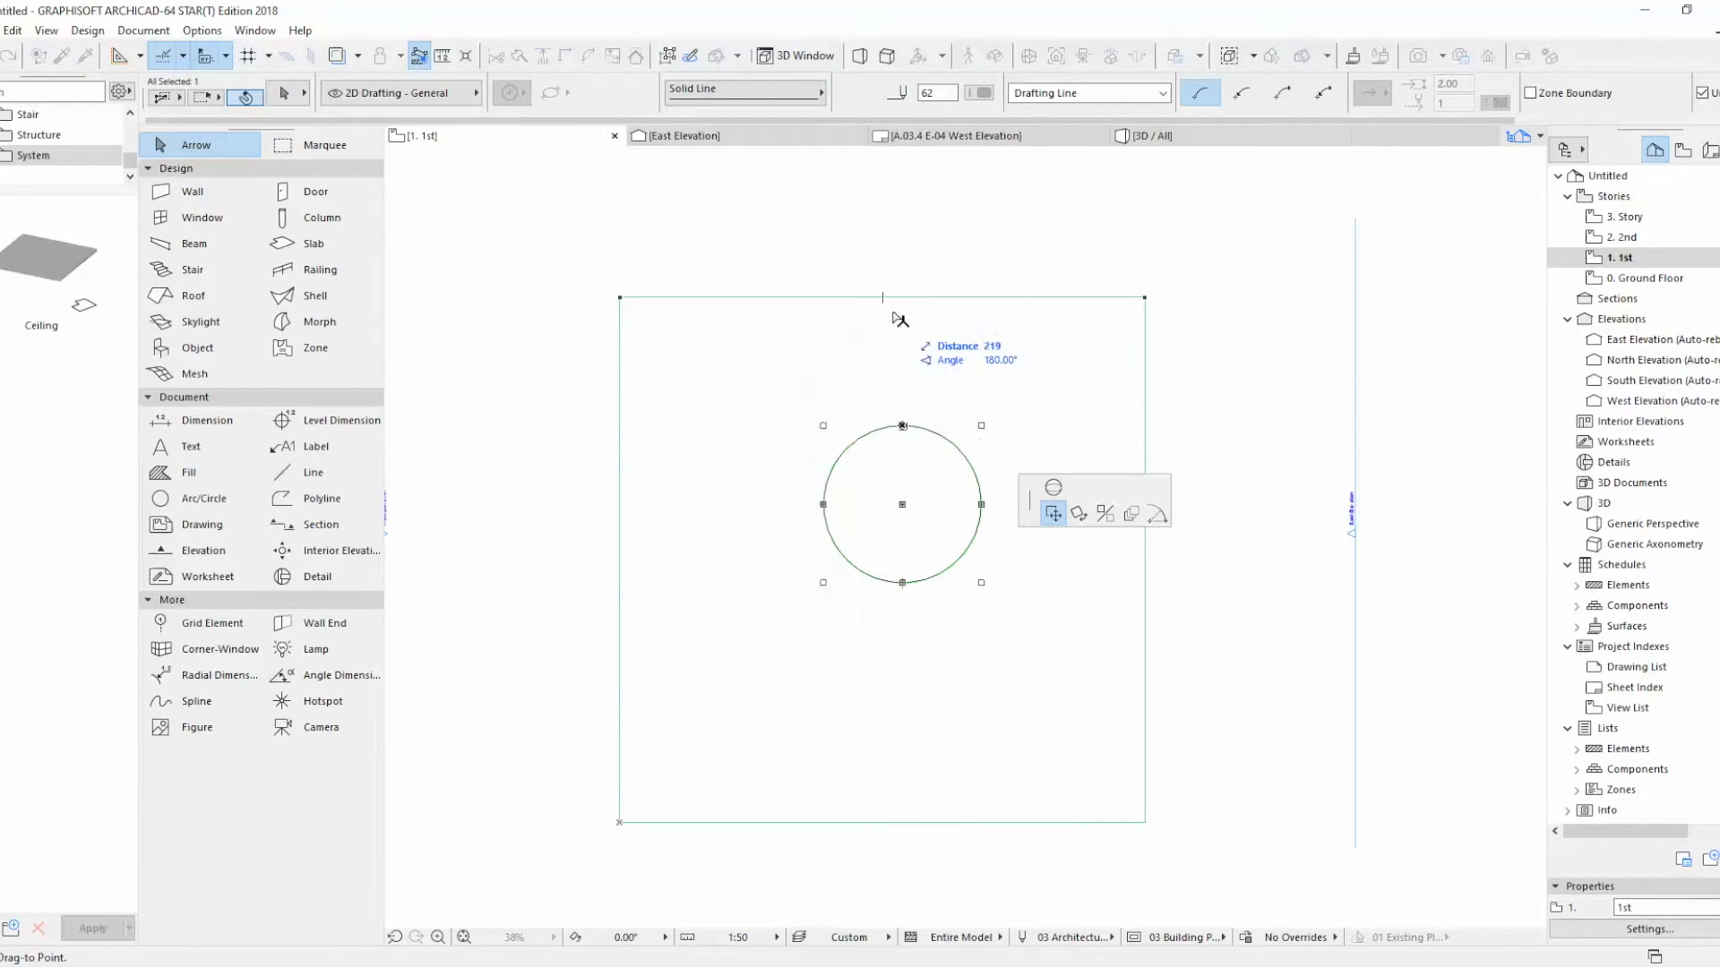
click(882, 426)
Step: Place a copy of the circle one diameter to the right and shift the original one diameter to the left
click(803, 503)
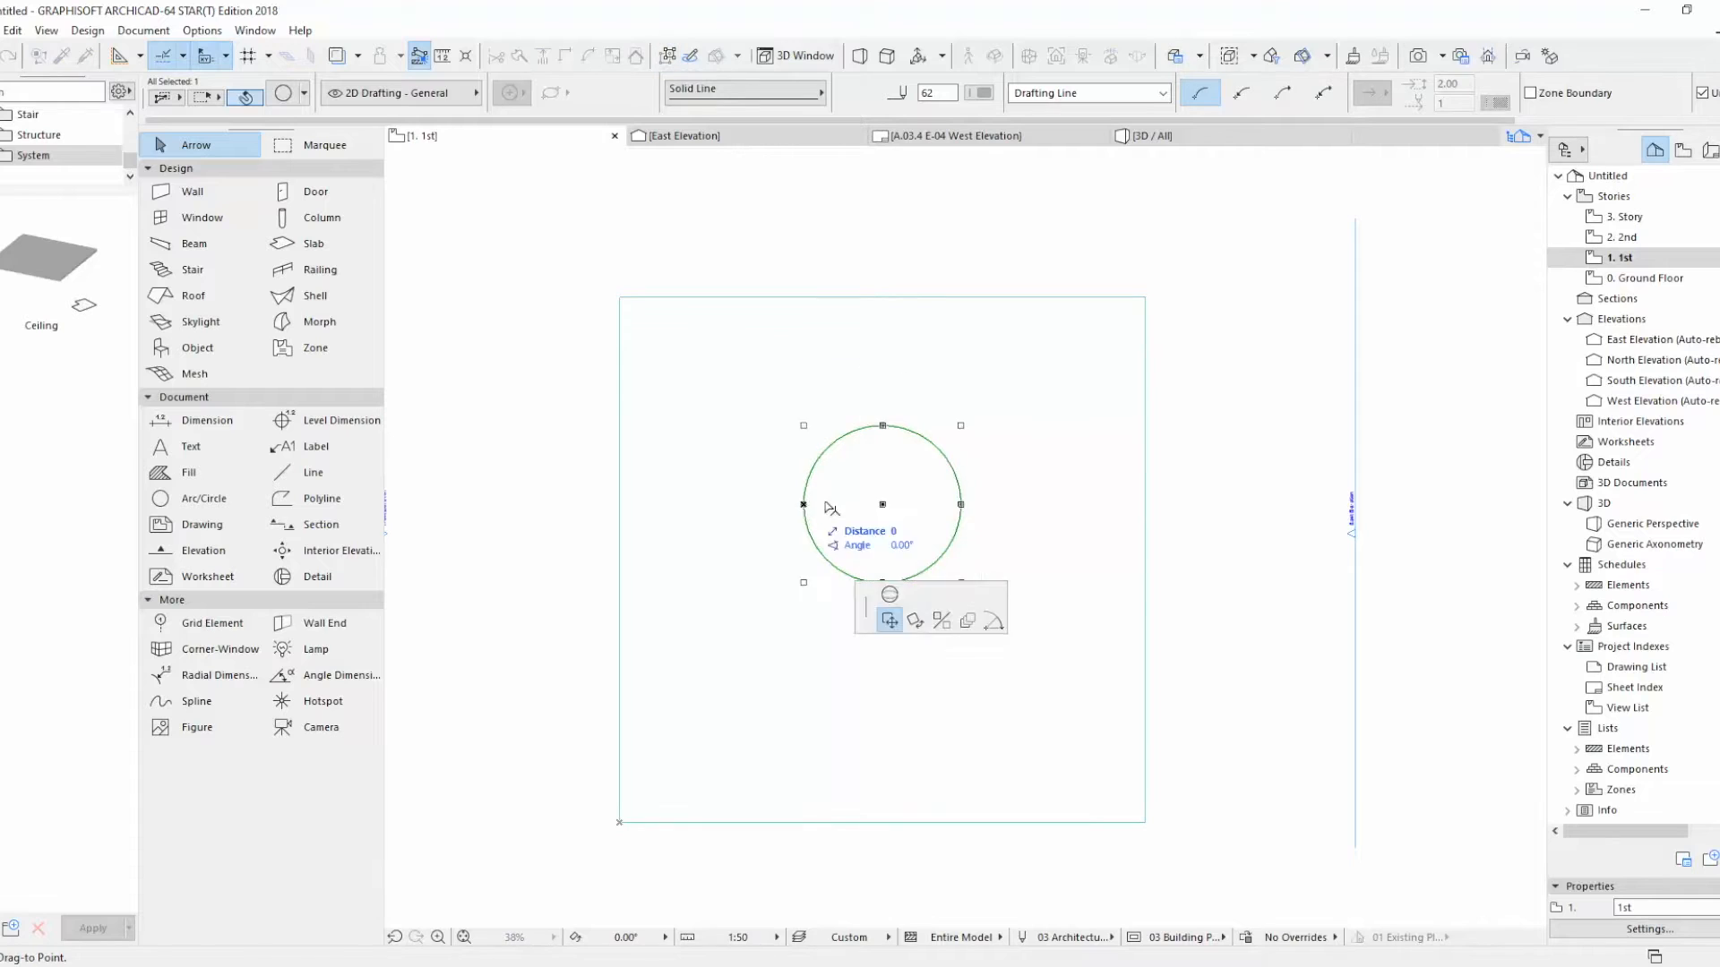
click(960, 503)
click(942, 458)
click(960, 503)
click(804, 503)
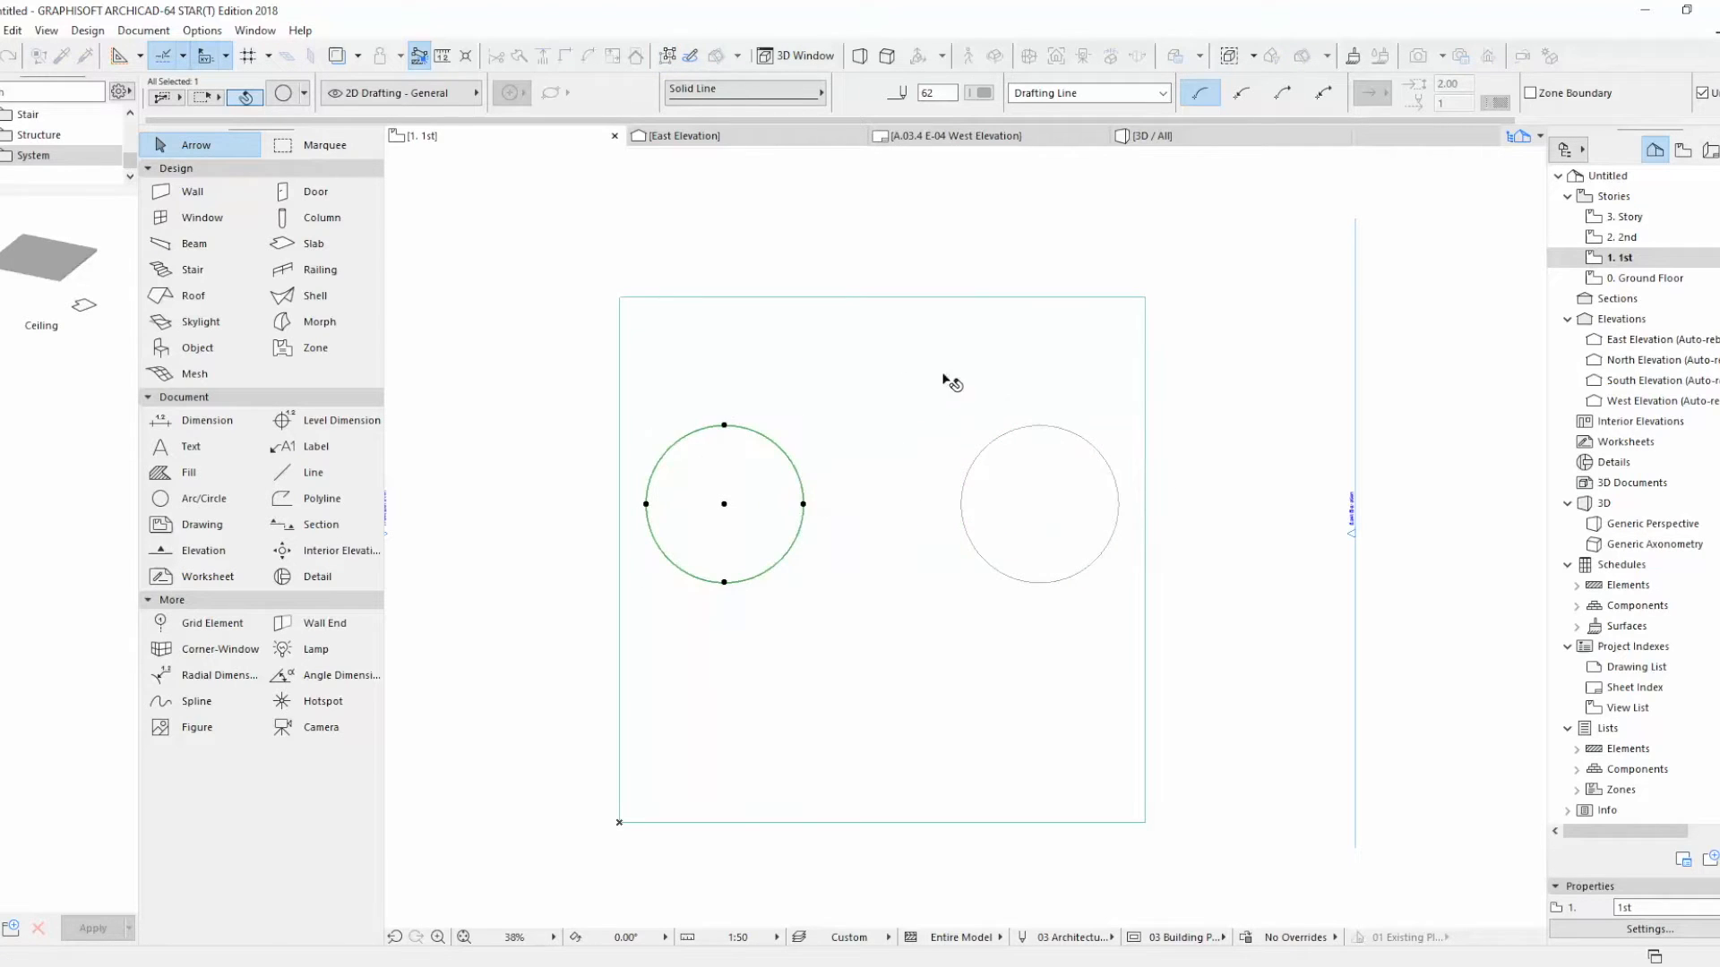
Step: Move the left circle 1500 to the right and the right circle 1500 to the left
click(724, 504)
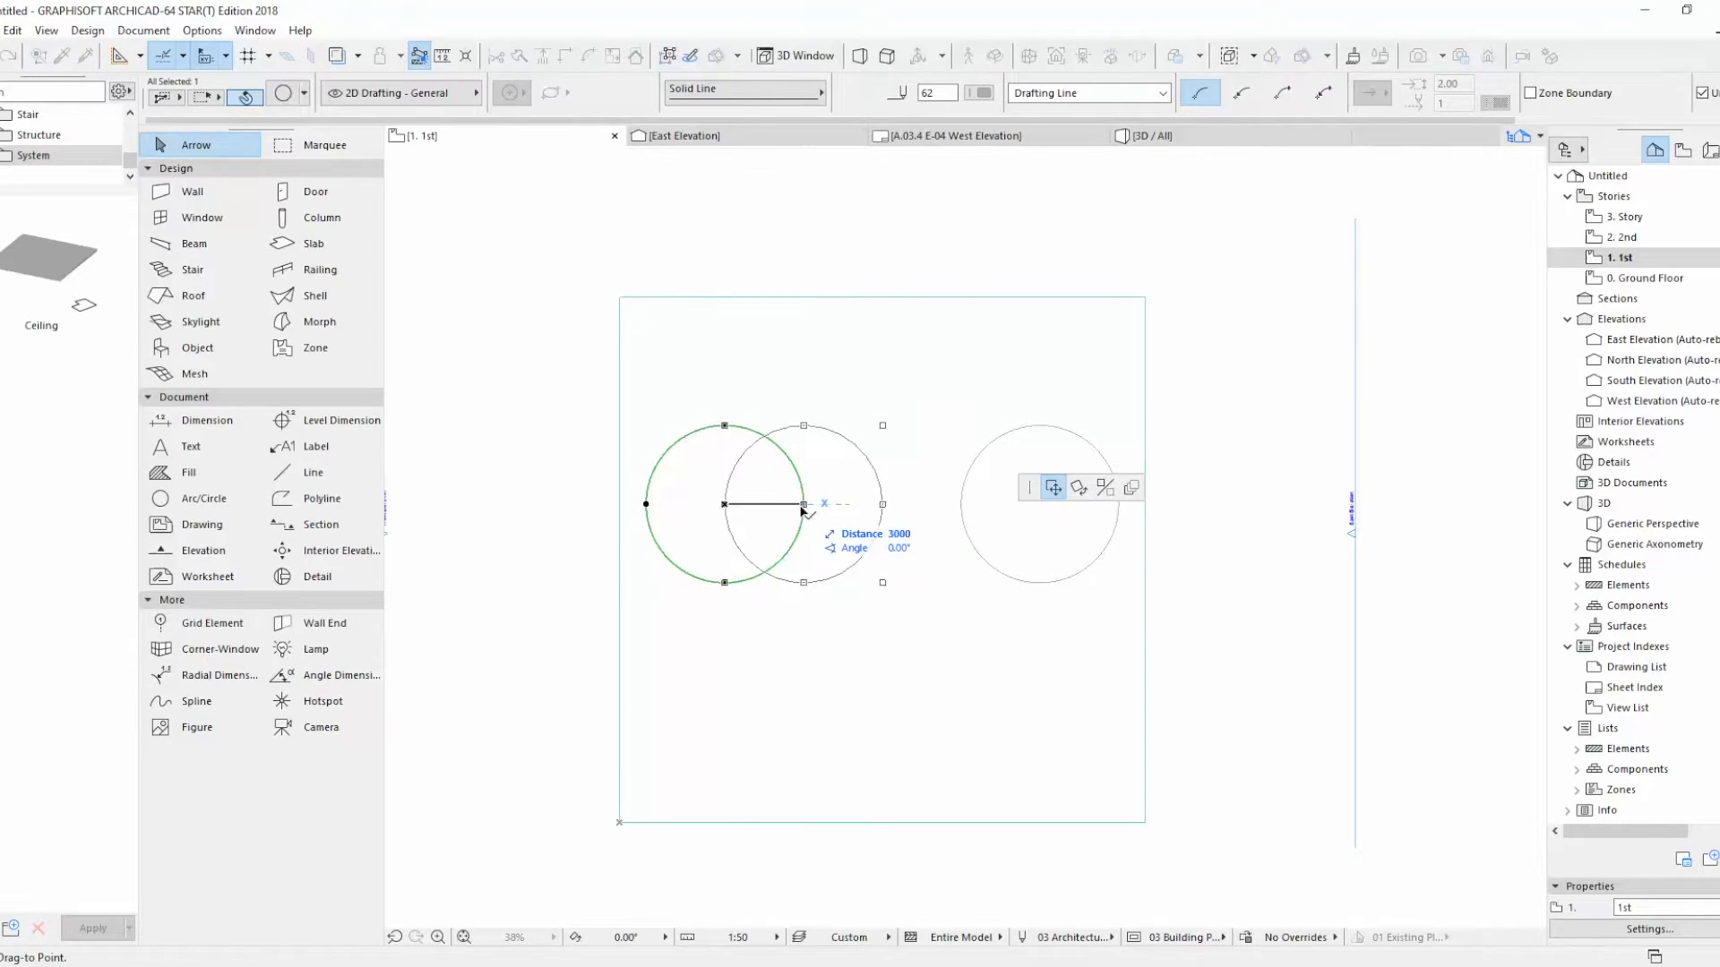
text(15)
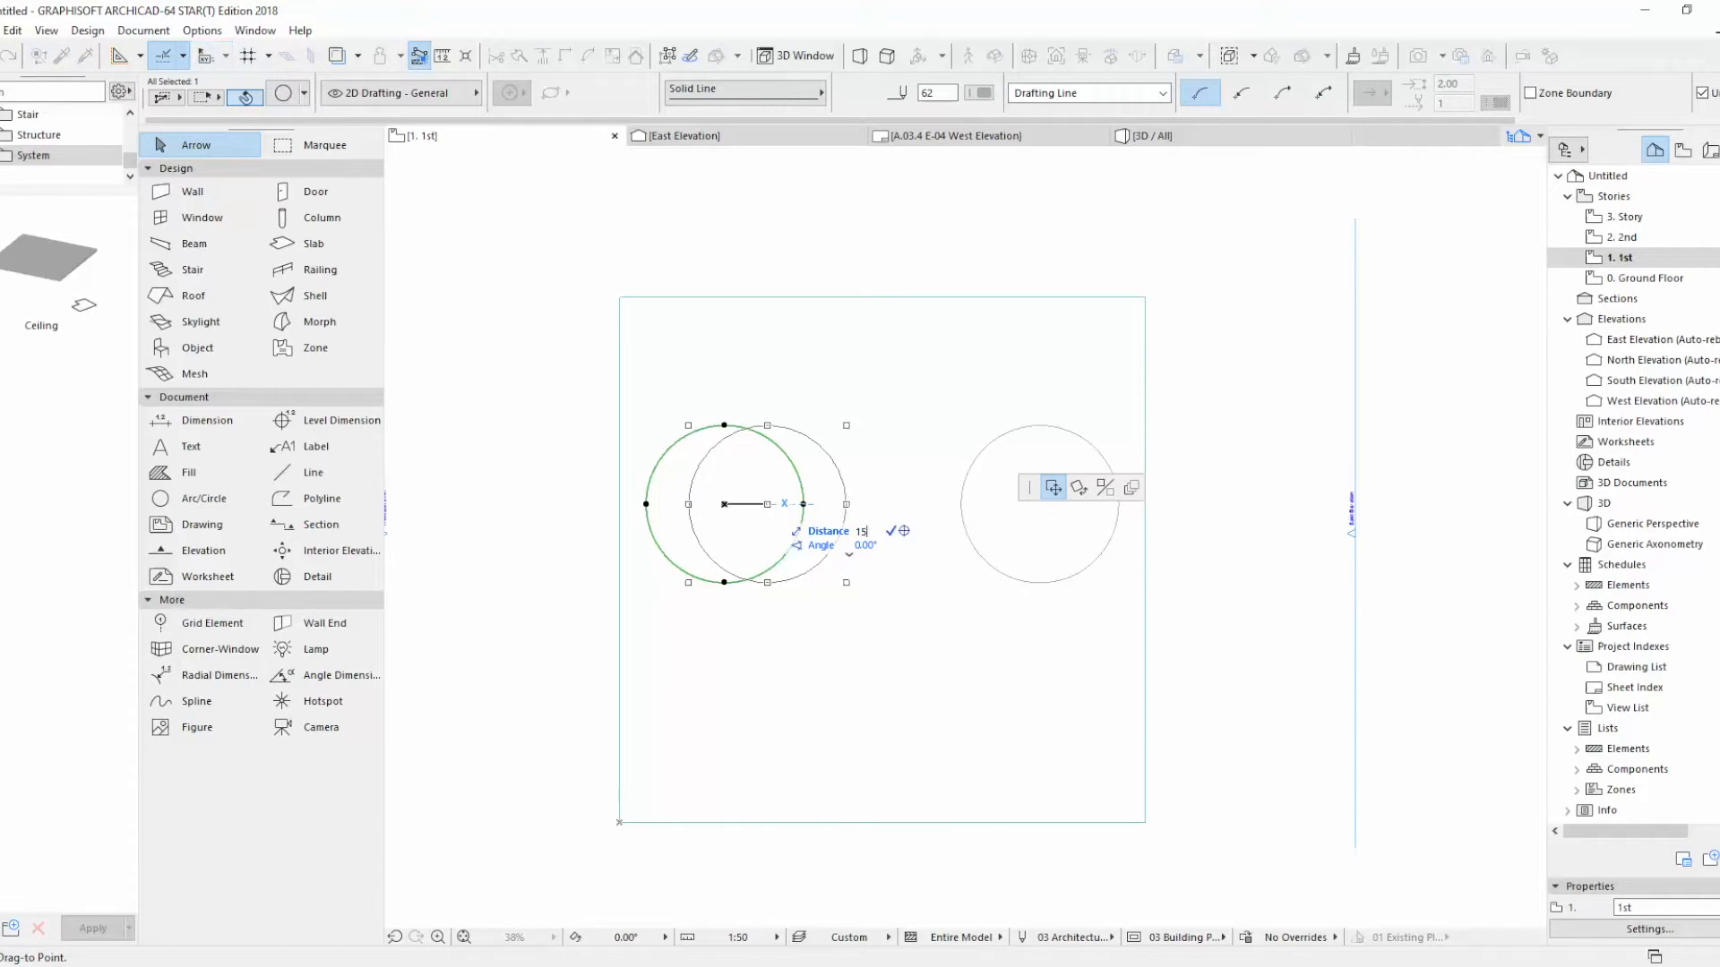
text(00)
key(Return)
click(982, 450)
click(960, 504)
text(1500)
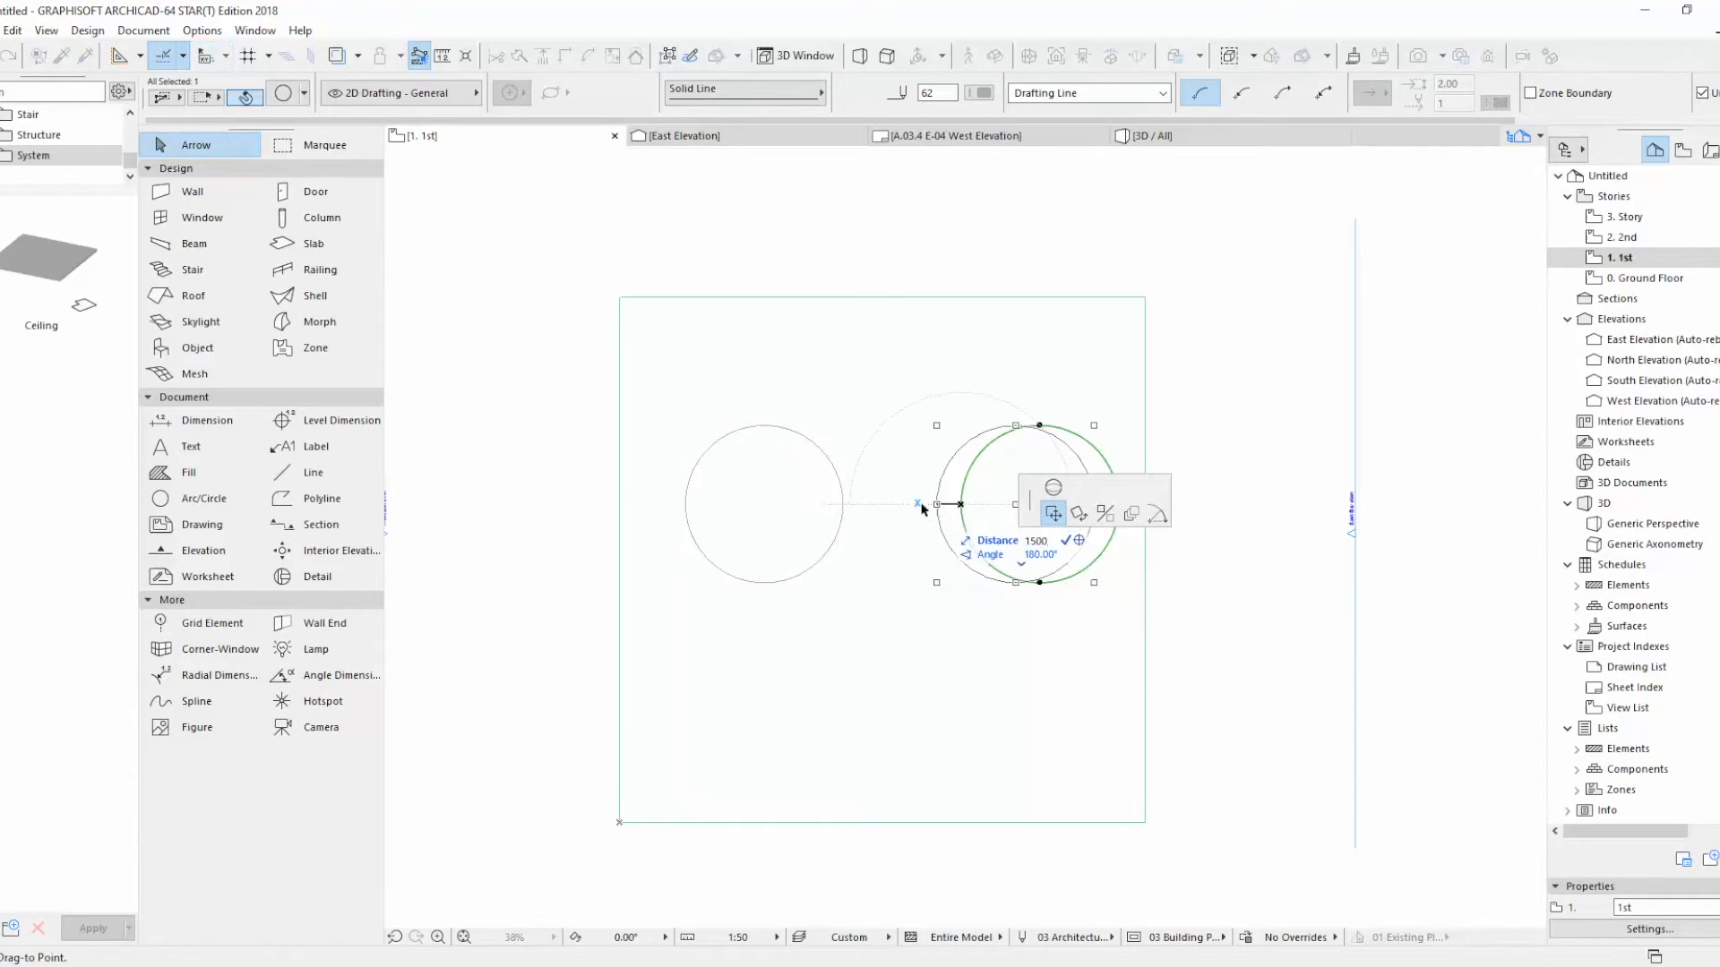
key(Return)
scroll(811, 479, down, 2)
click(996, 496)
scroll(945, 573, down, 2)
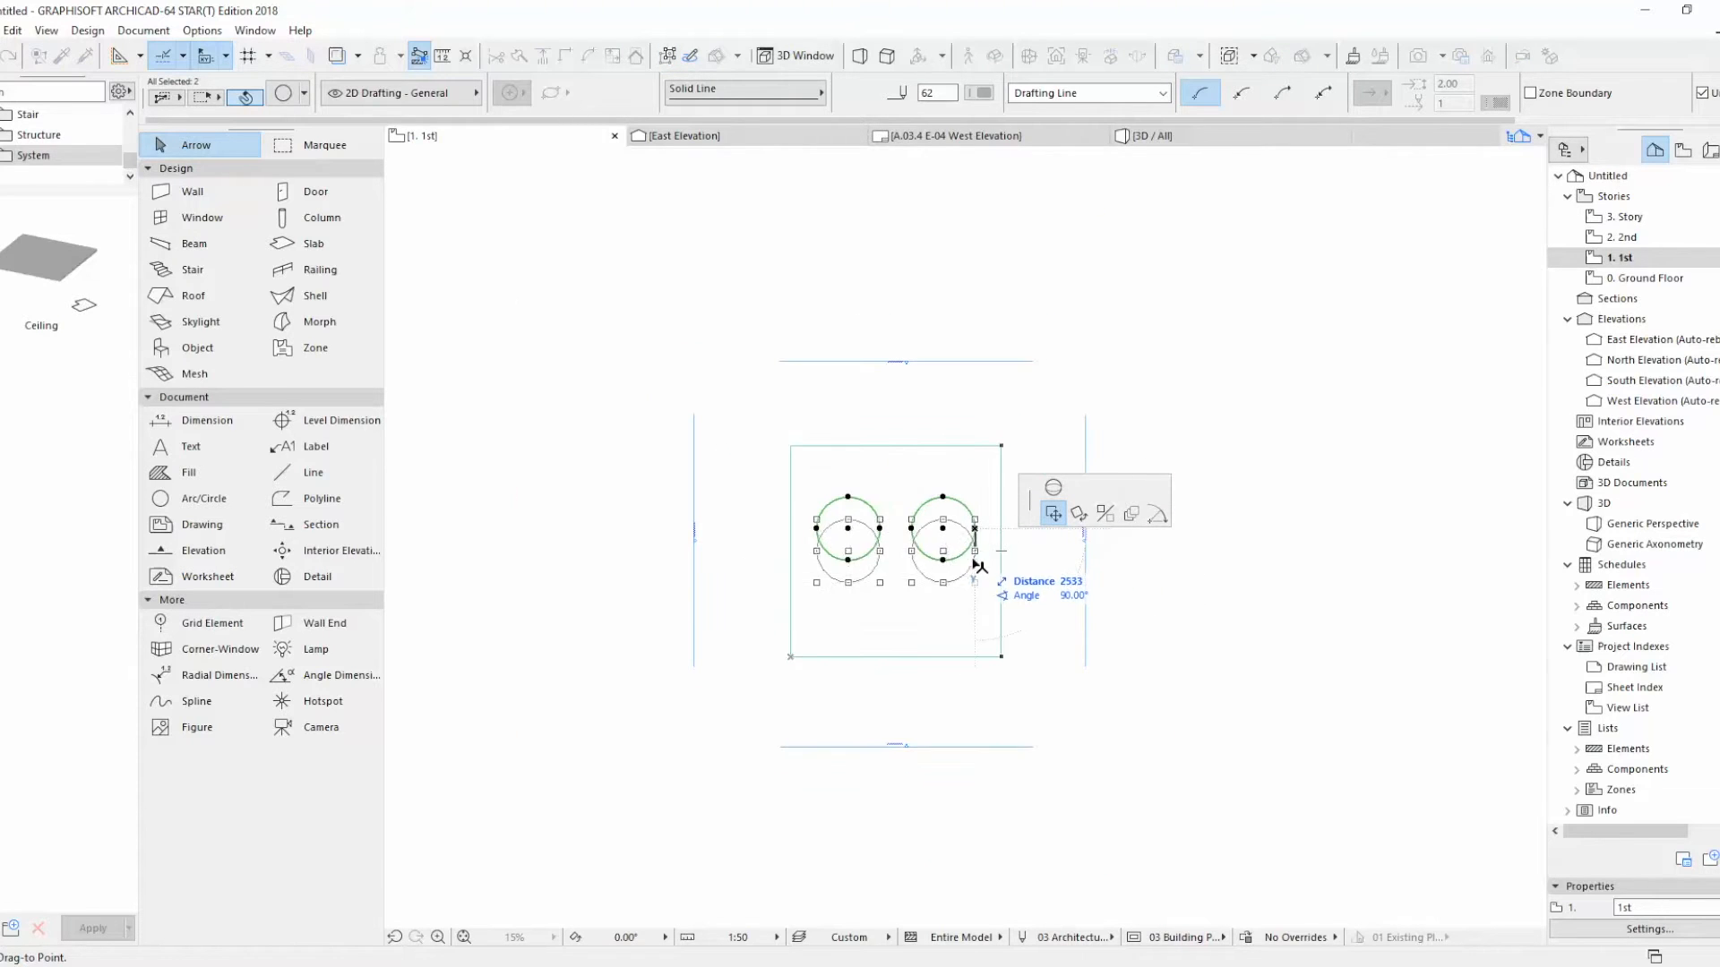
key(Escape)
Step: Cut two circular holes in the 1st story slab by subtracting the outlines of the two drawn circles
scroll(921, 489, up, 2)
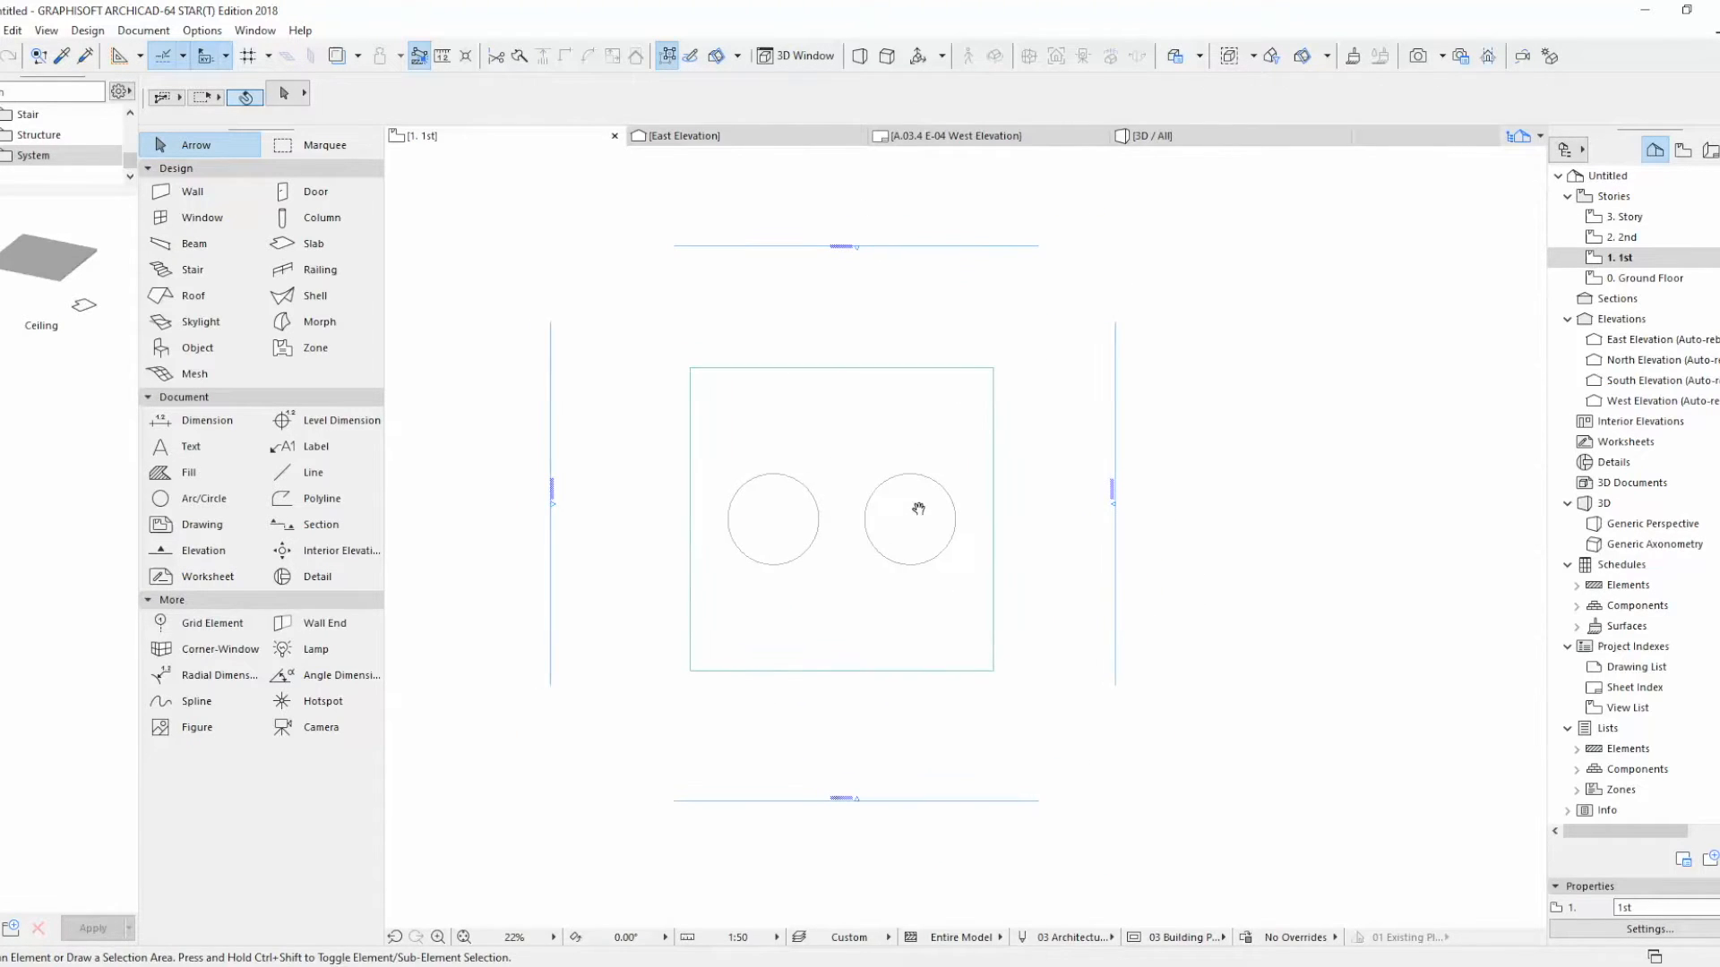
click(943, 478)
click(994, 369)
click(1158, 489)
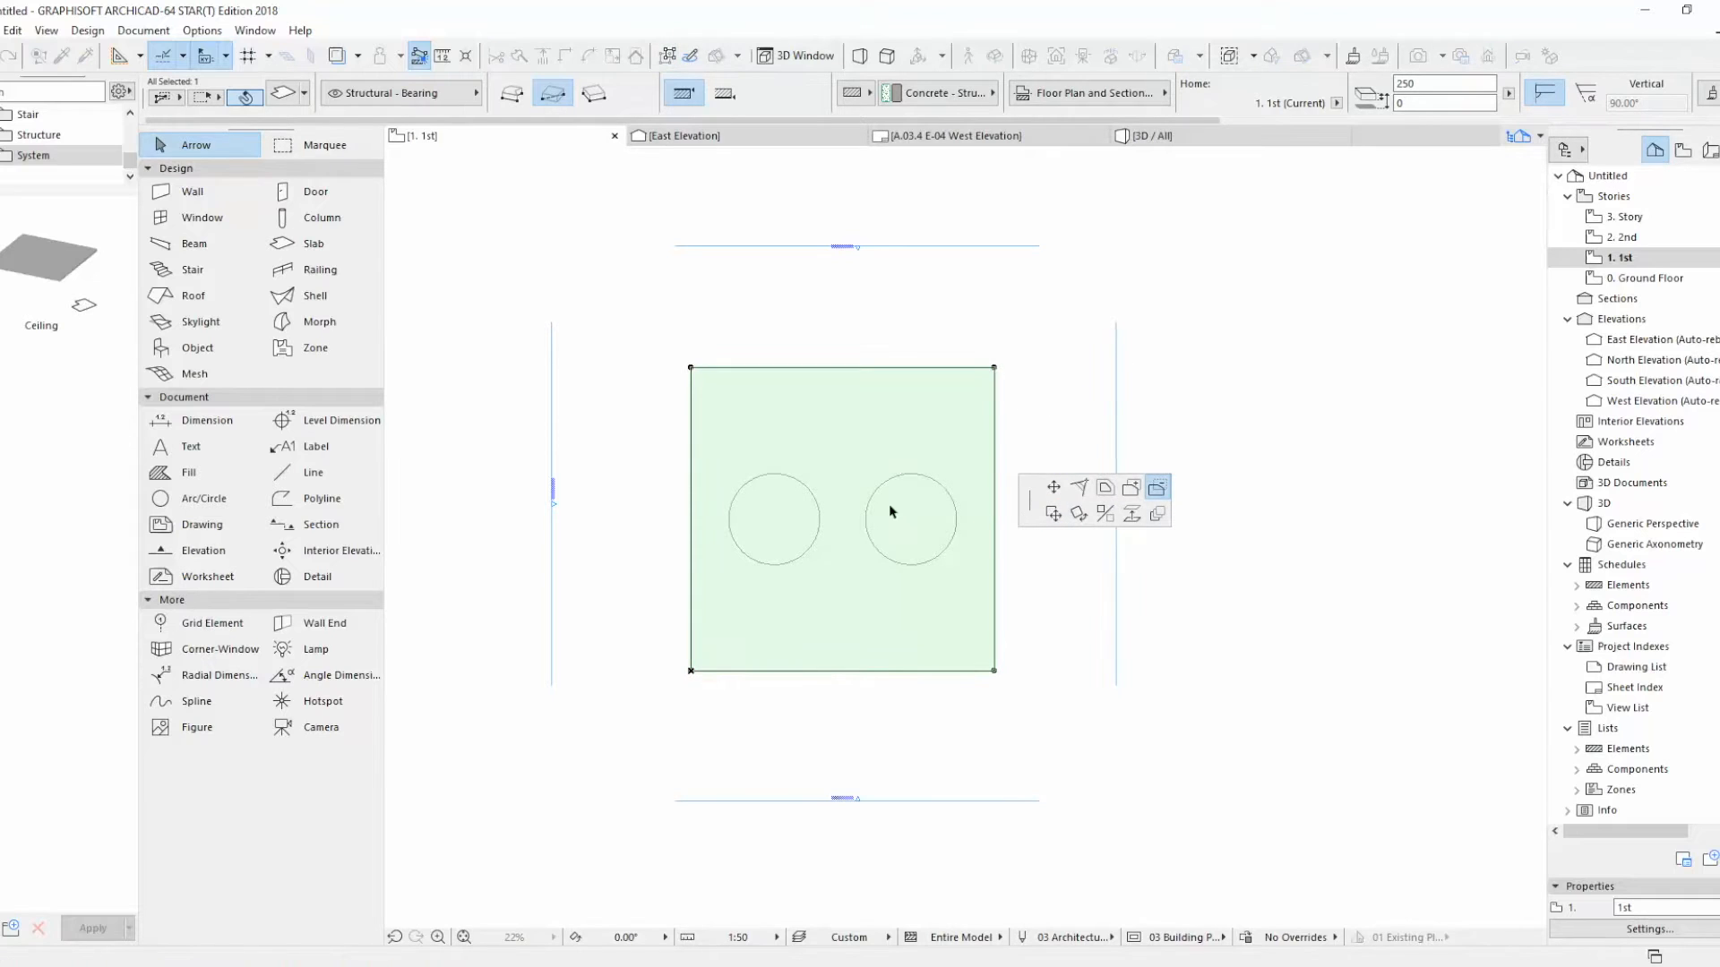
click(901, 476)
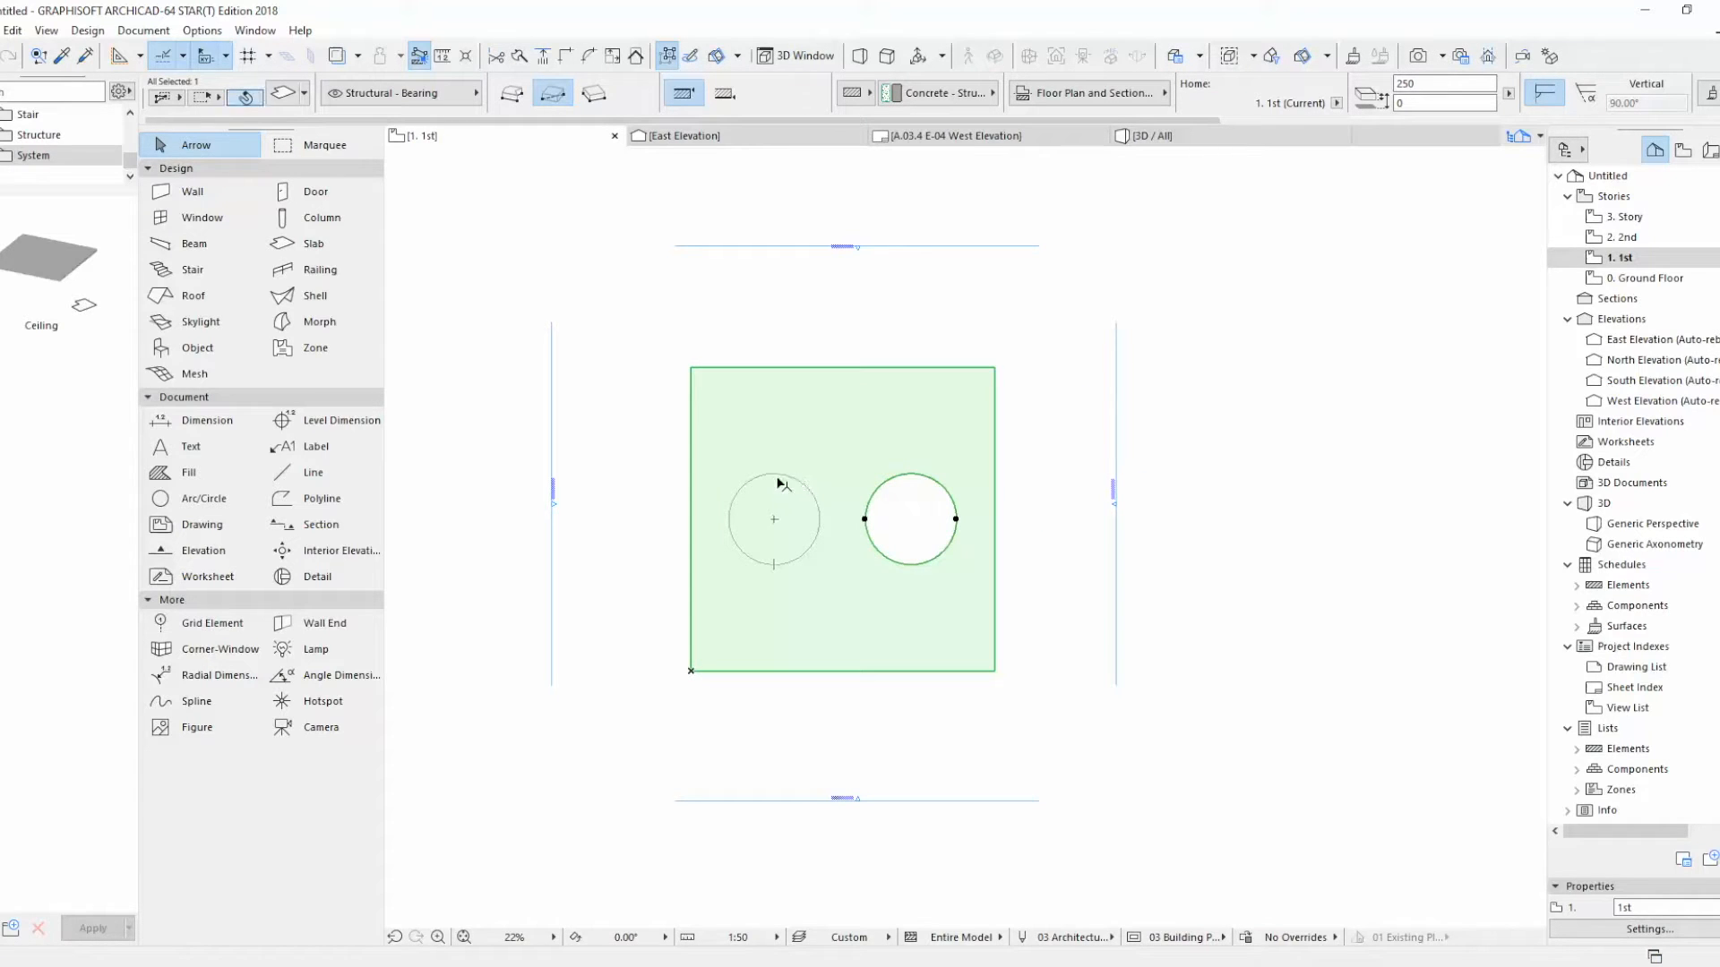
click(865, 520)
click(749, 485)
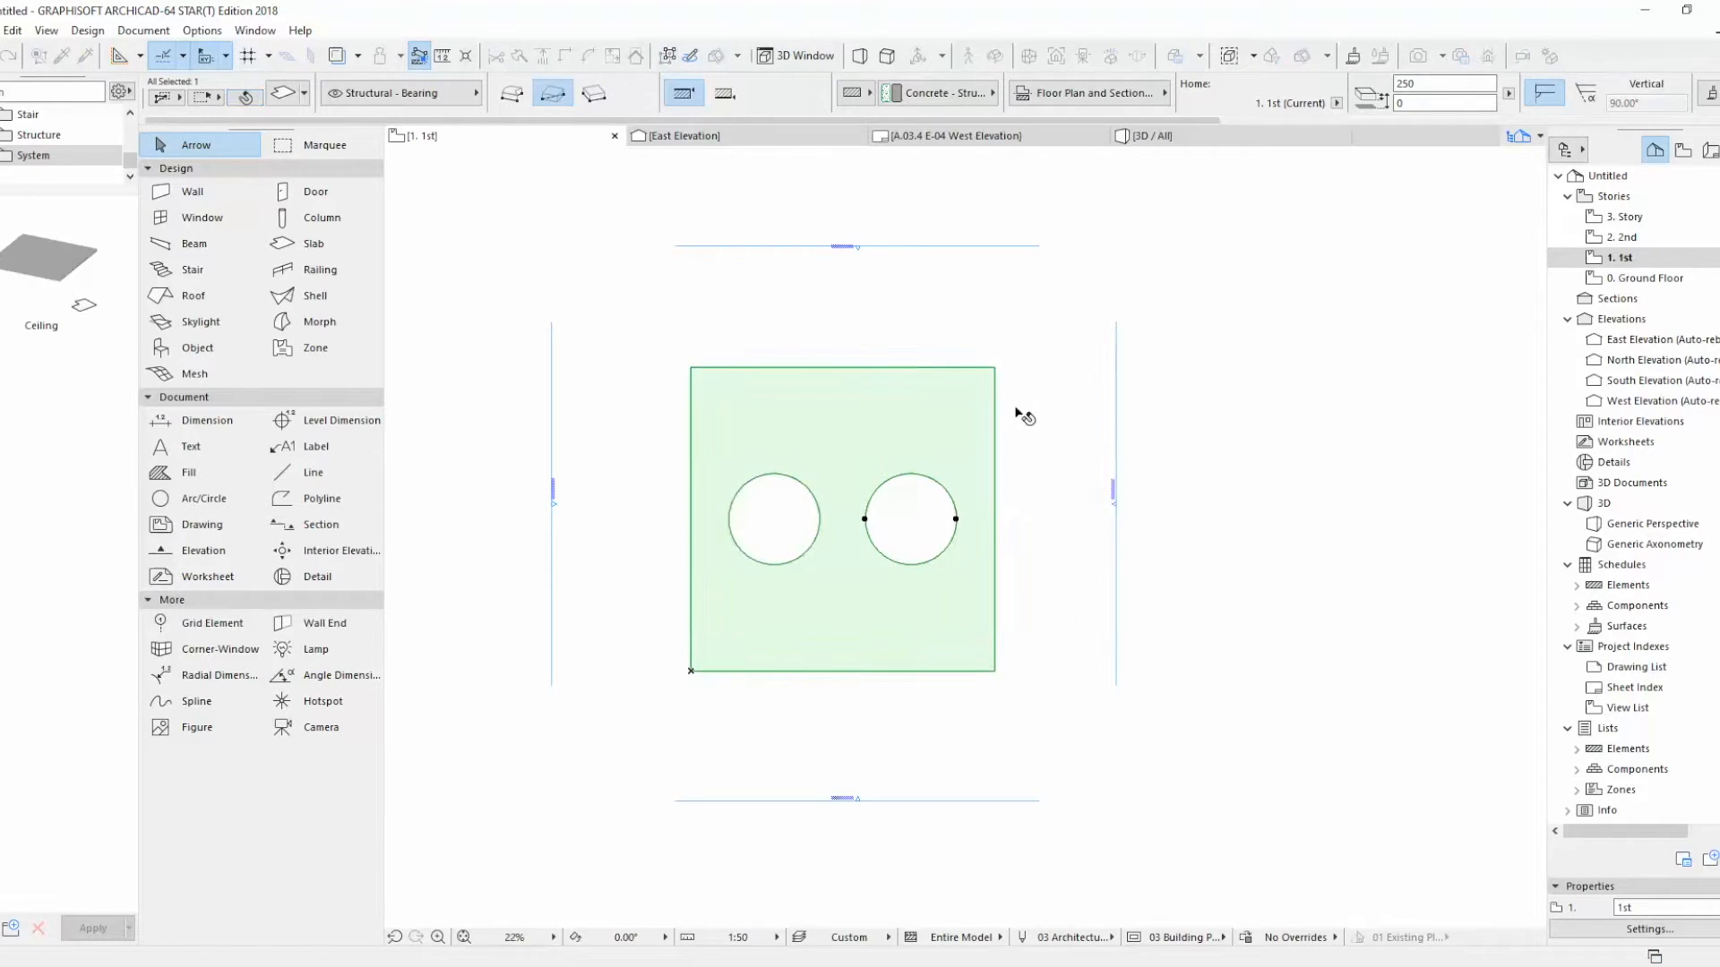
Step: Copy the slab with its holes onto the 2nd story and inspect both slabs in the 3D window
right_click(988, 391)
click(1066, 507)
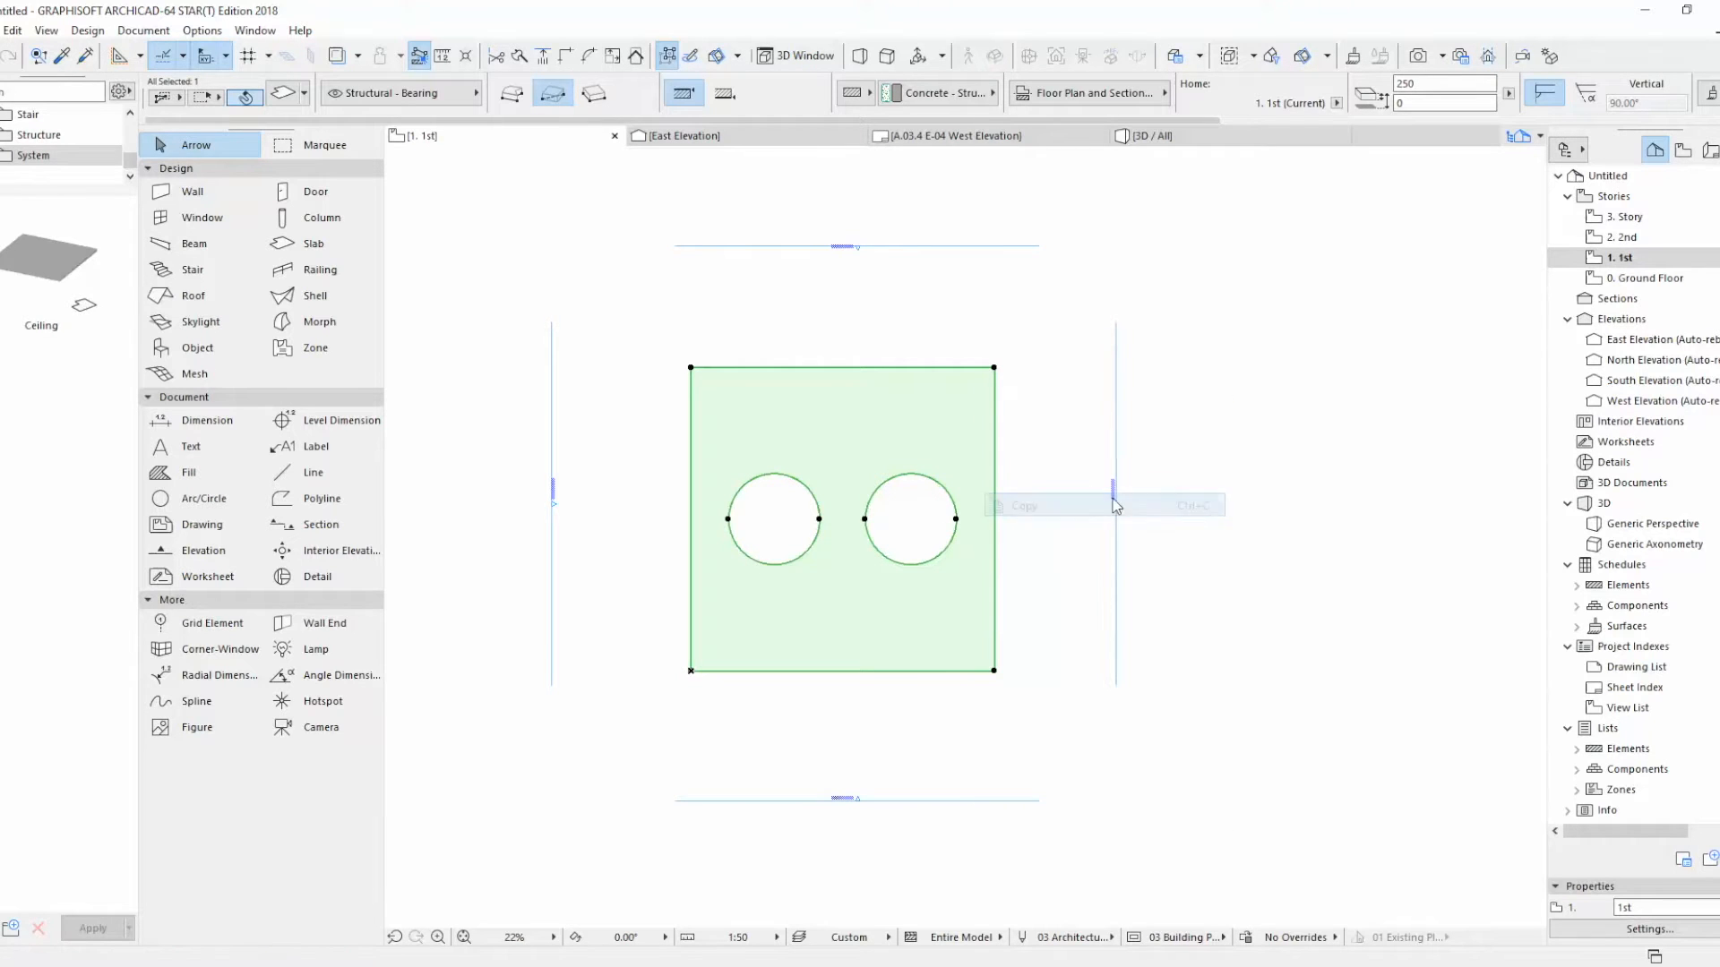
click(1645, 240)
right_click(828, 484)
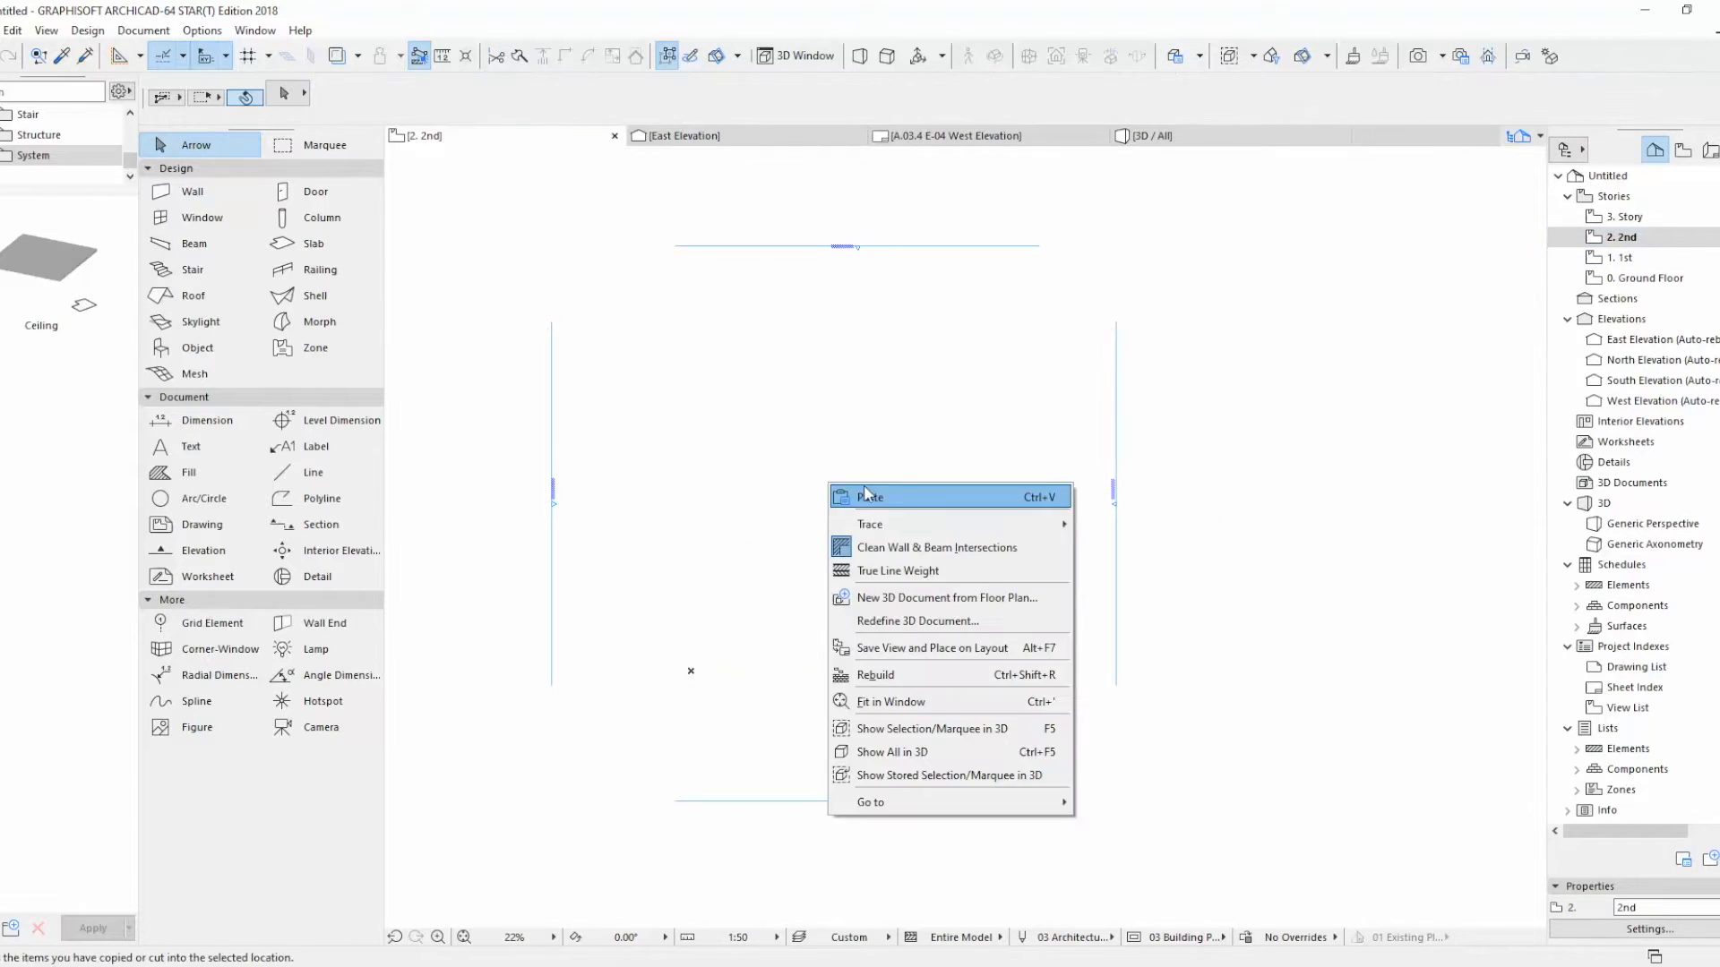
click(944, 492)
key(F3)
shift+middle_drag(921, 422, 695, 242)
key(F2)
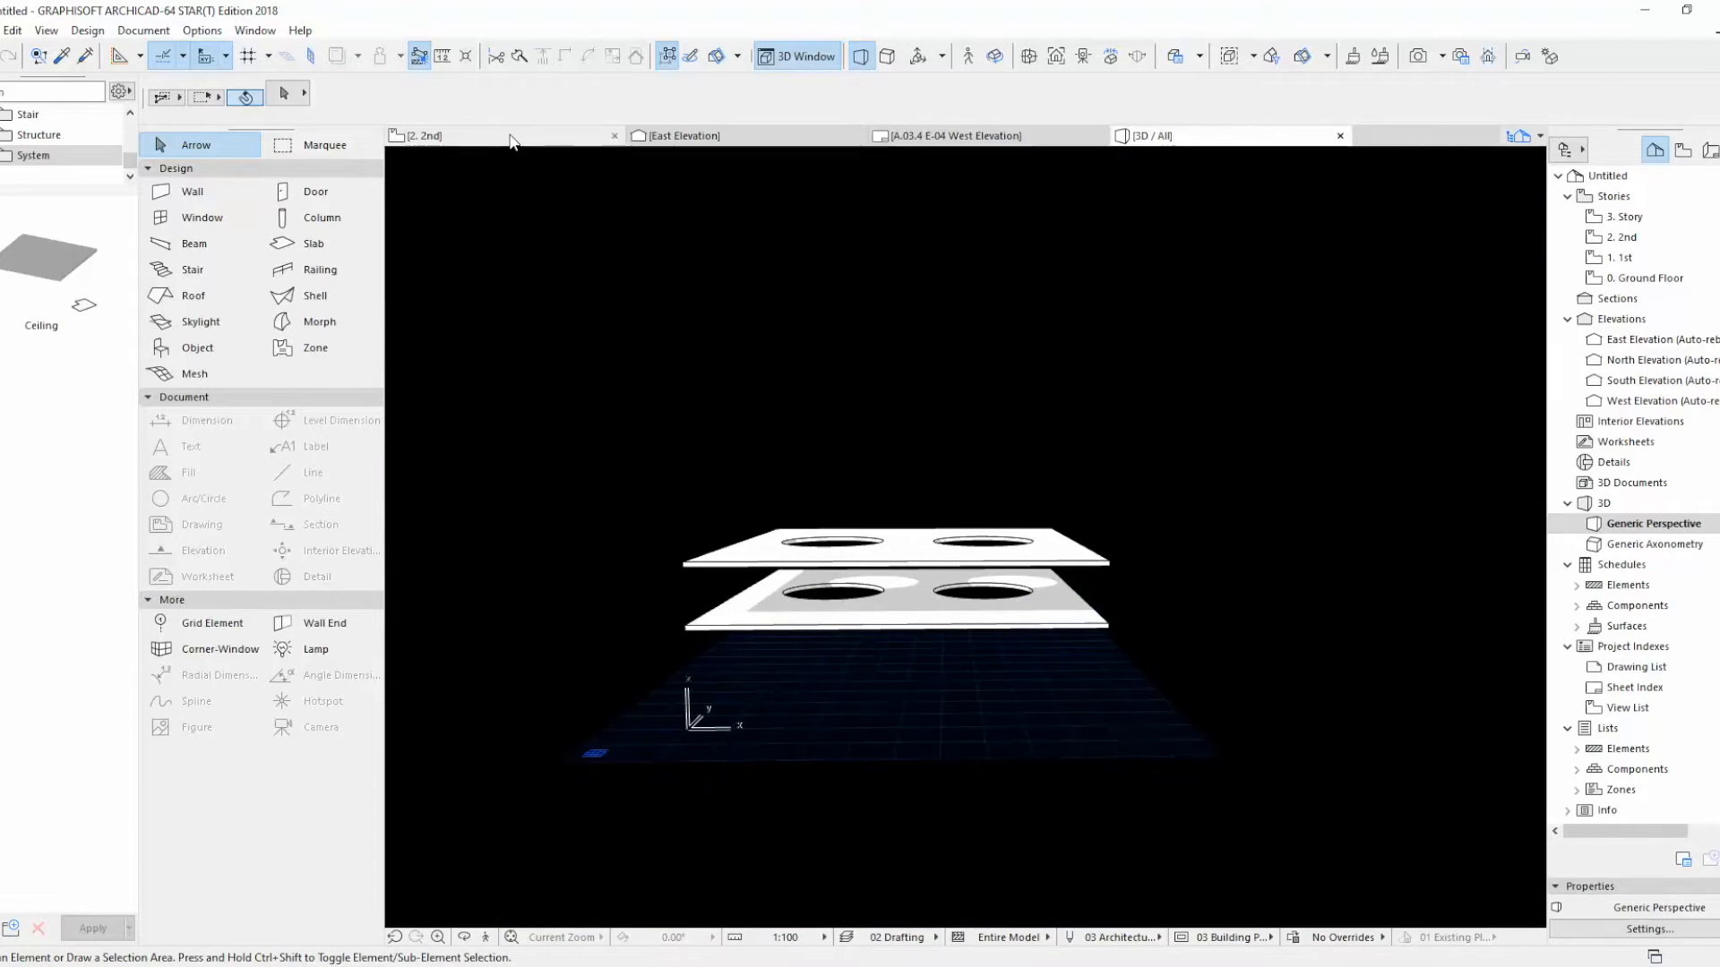
Step: Open the Ground Floor plan and show the 1st story as its trace reference
click(1647, 278)
right_click(1617, 259)
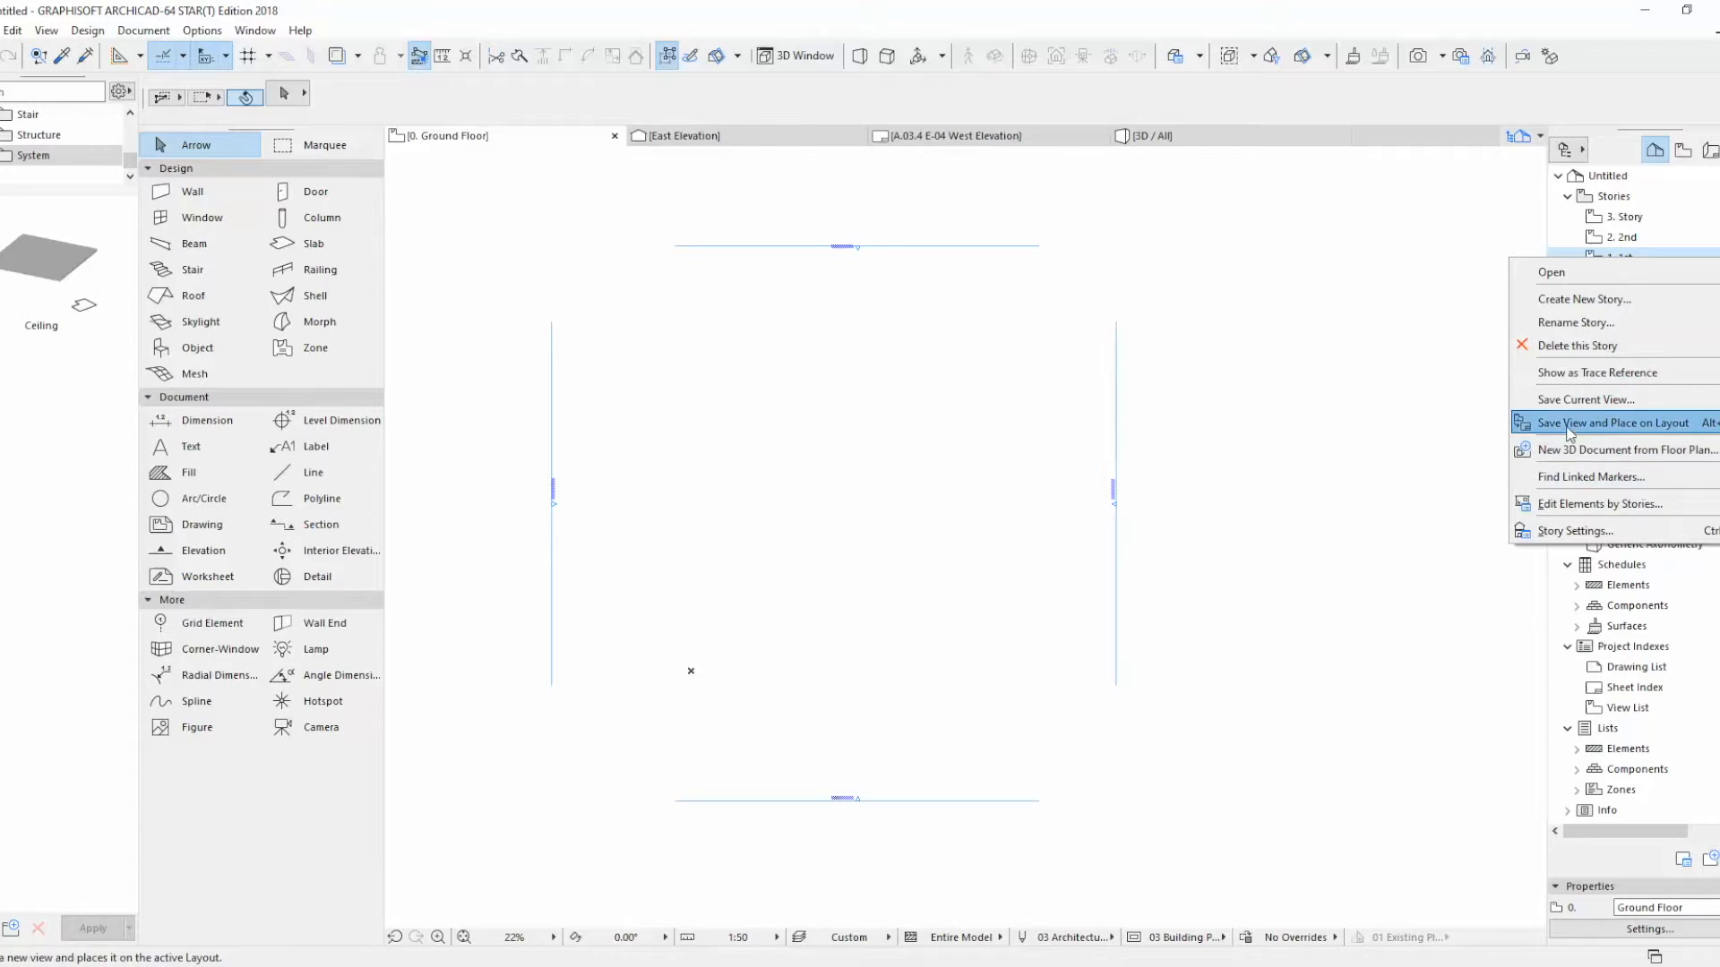
click(1586, 373)
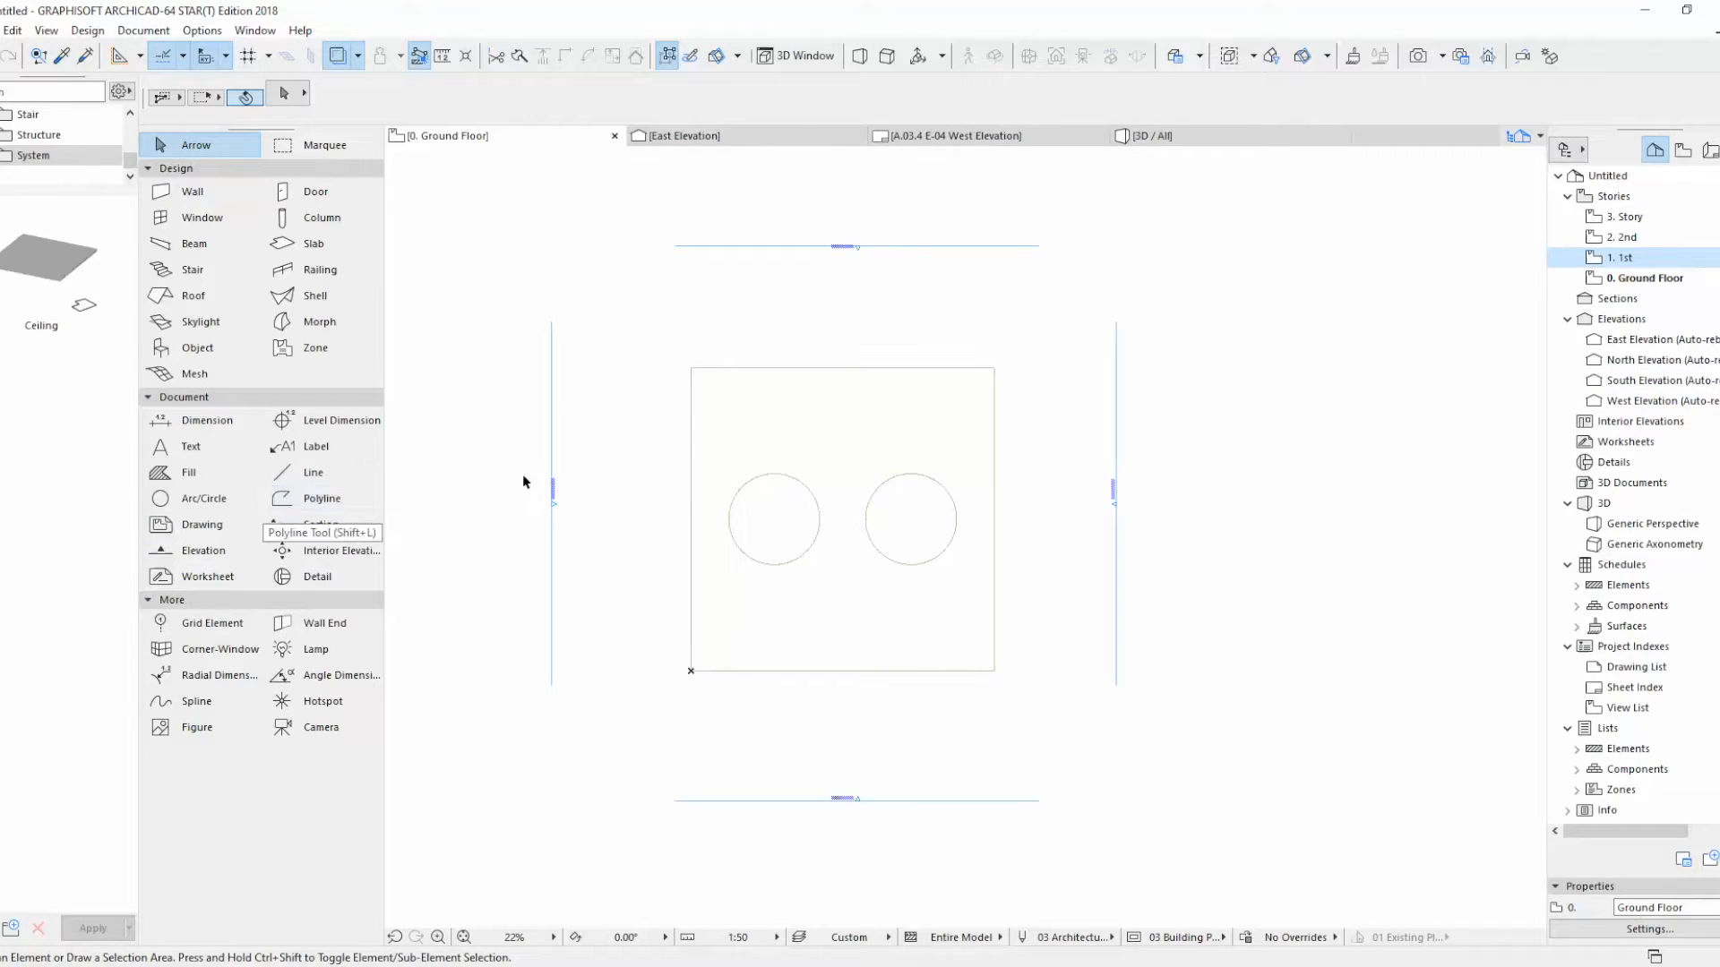
Step: Copy the left circle from the 1st story and paste it in the same position on the Ground Floor
key(ctrl+Up)
click(776, 474)
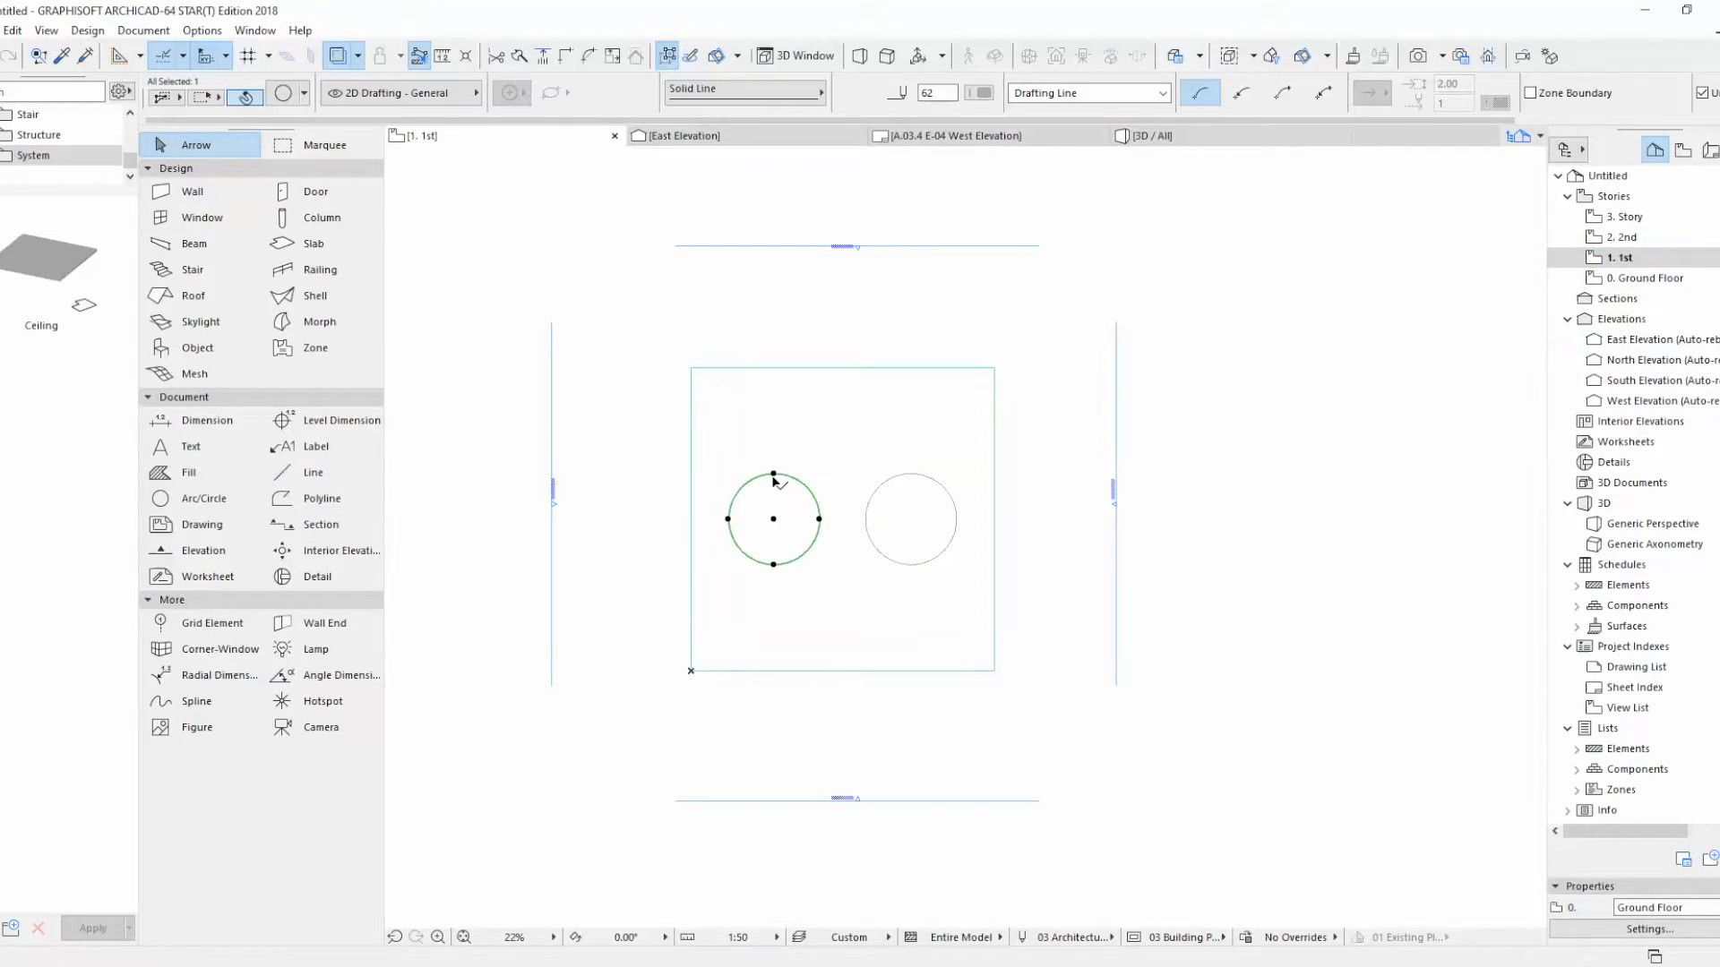
click(815, 536)
scroll(809, 542, up, 3)
key(Escape)
key(Escape)
click(685, 455)
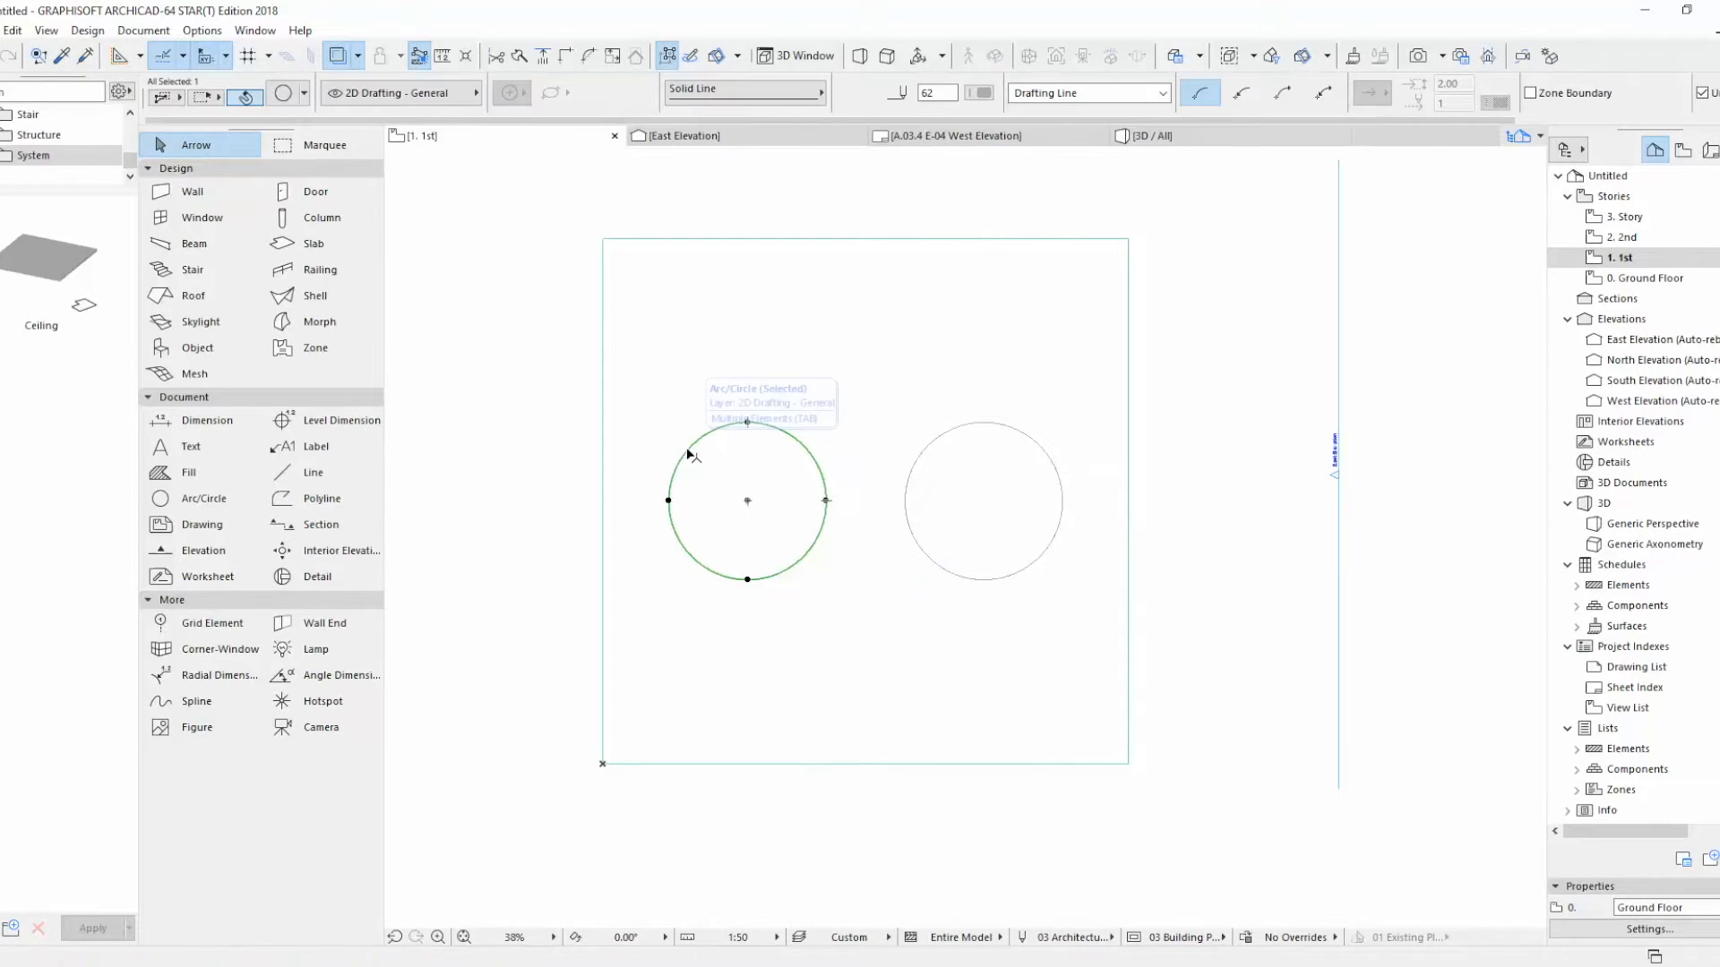
click(747, 500)
click(748, 422)
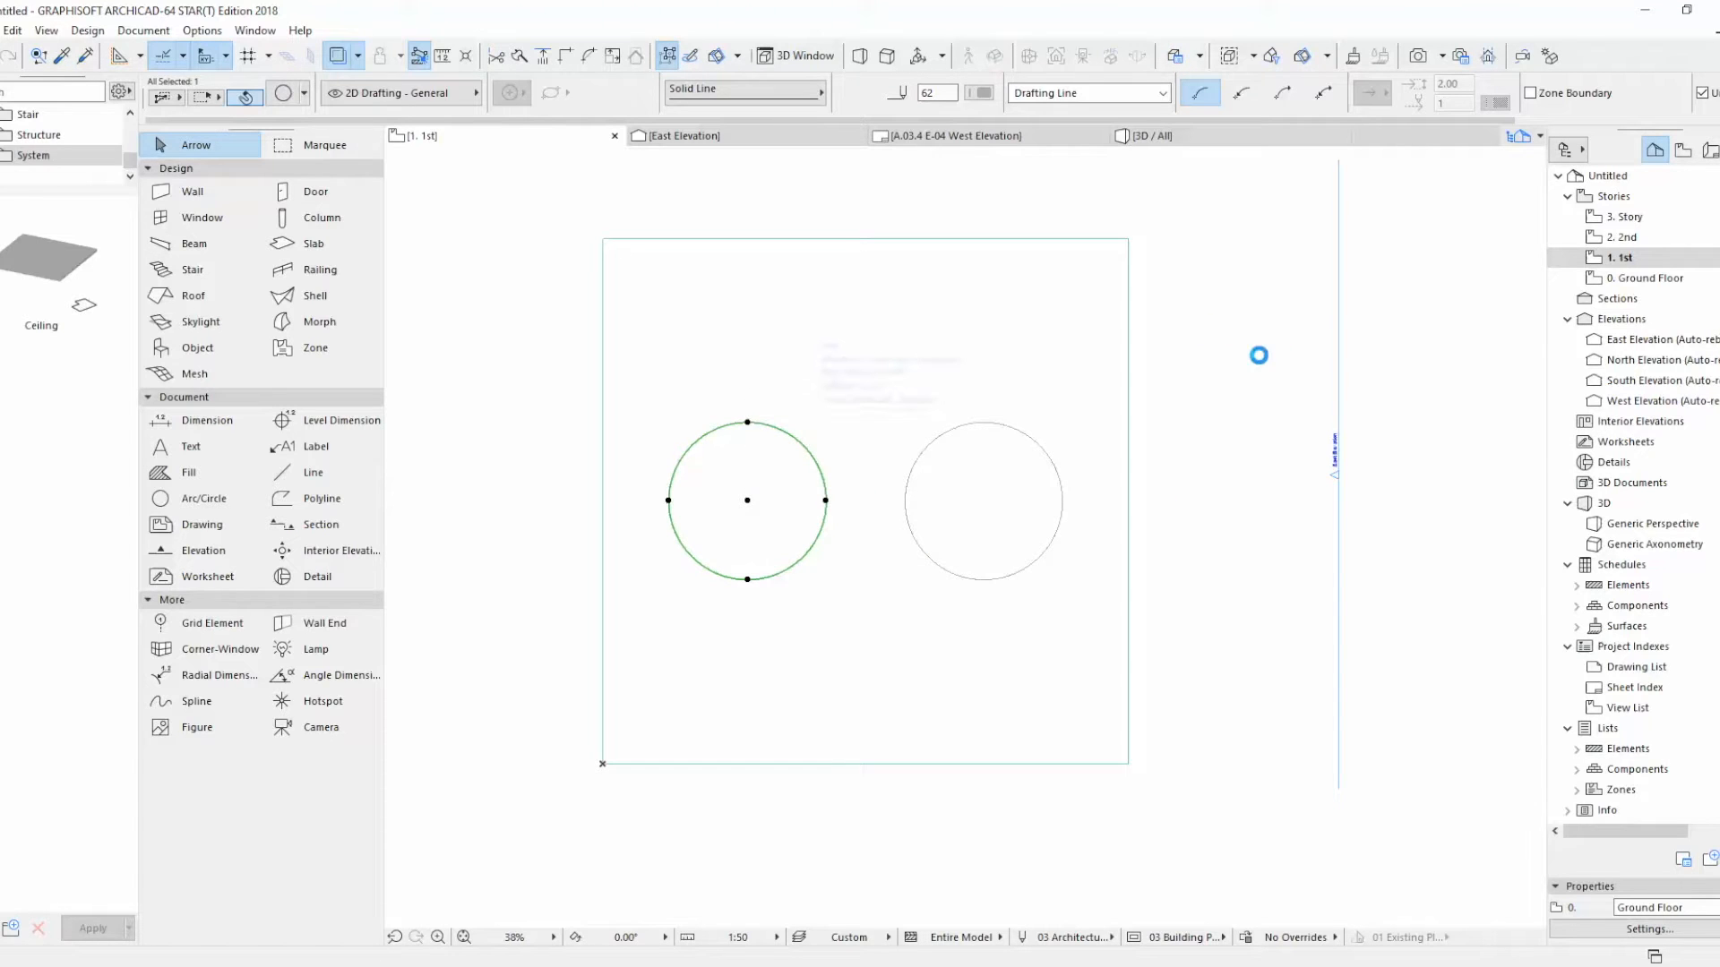
right_click(1197, 369)
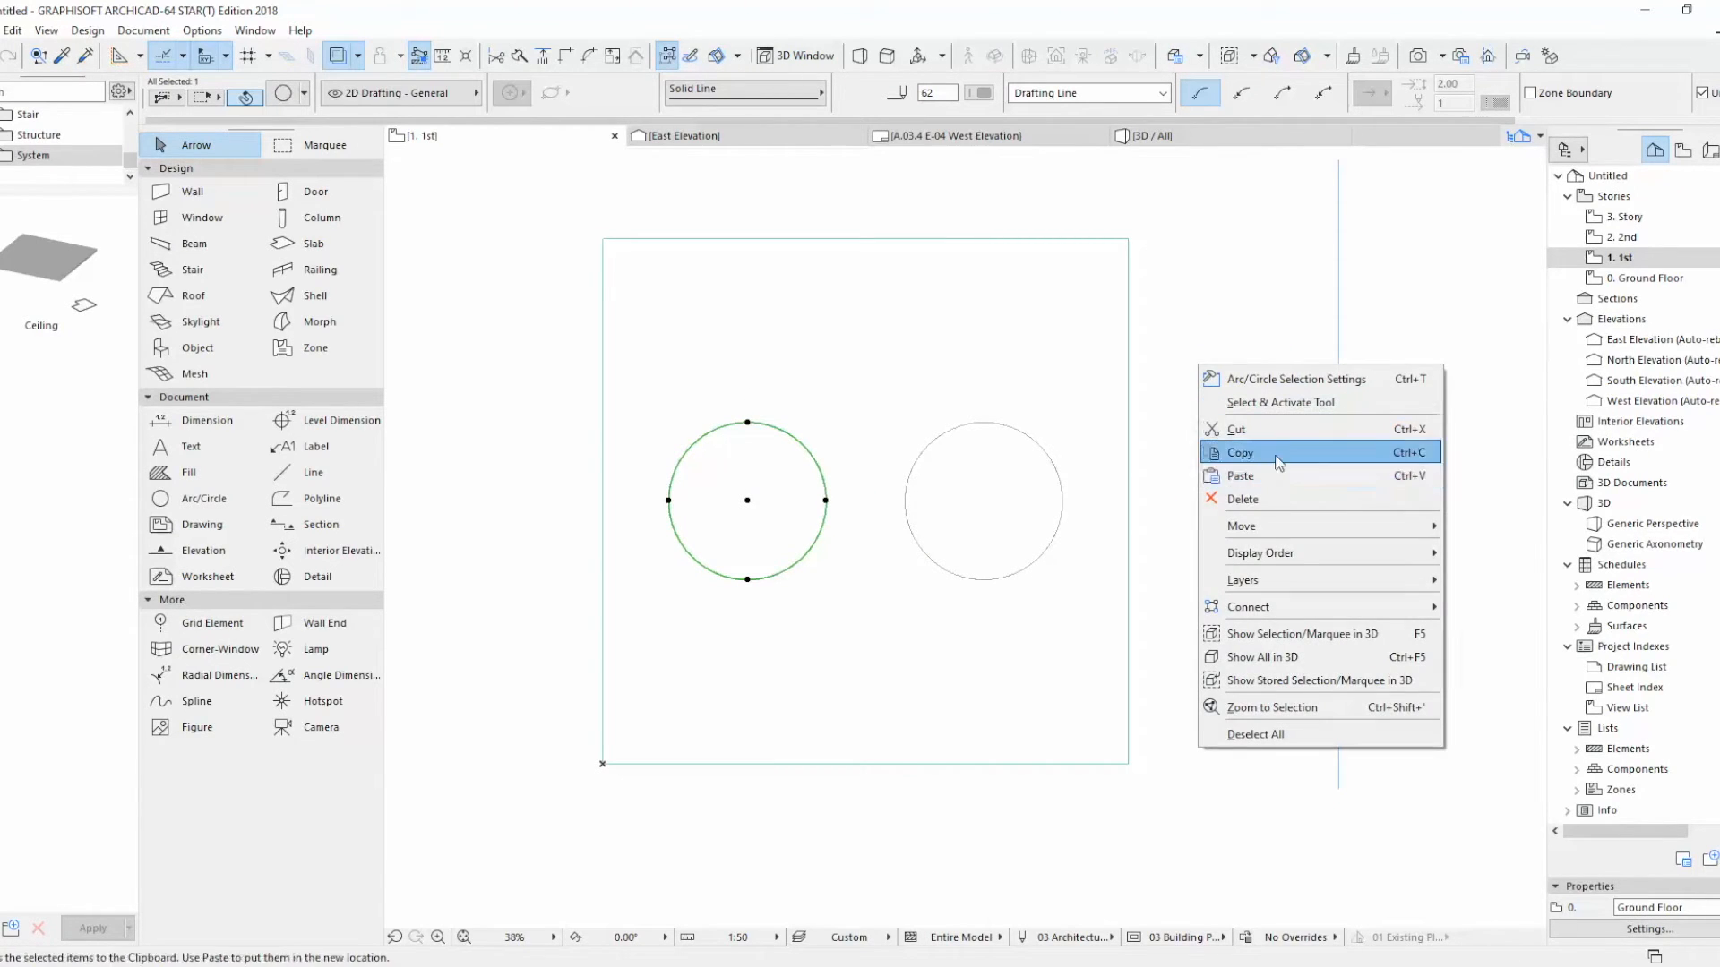
click(1255, 453)
double_click(1642, 280)
right_click(781, 502)
click(922, 523)
Step: Try to squeeze the pasted circle horizontally into an ellipse and undo the change
click(825, 500)
click(825, 500)
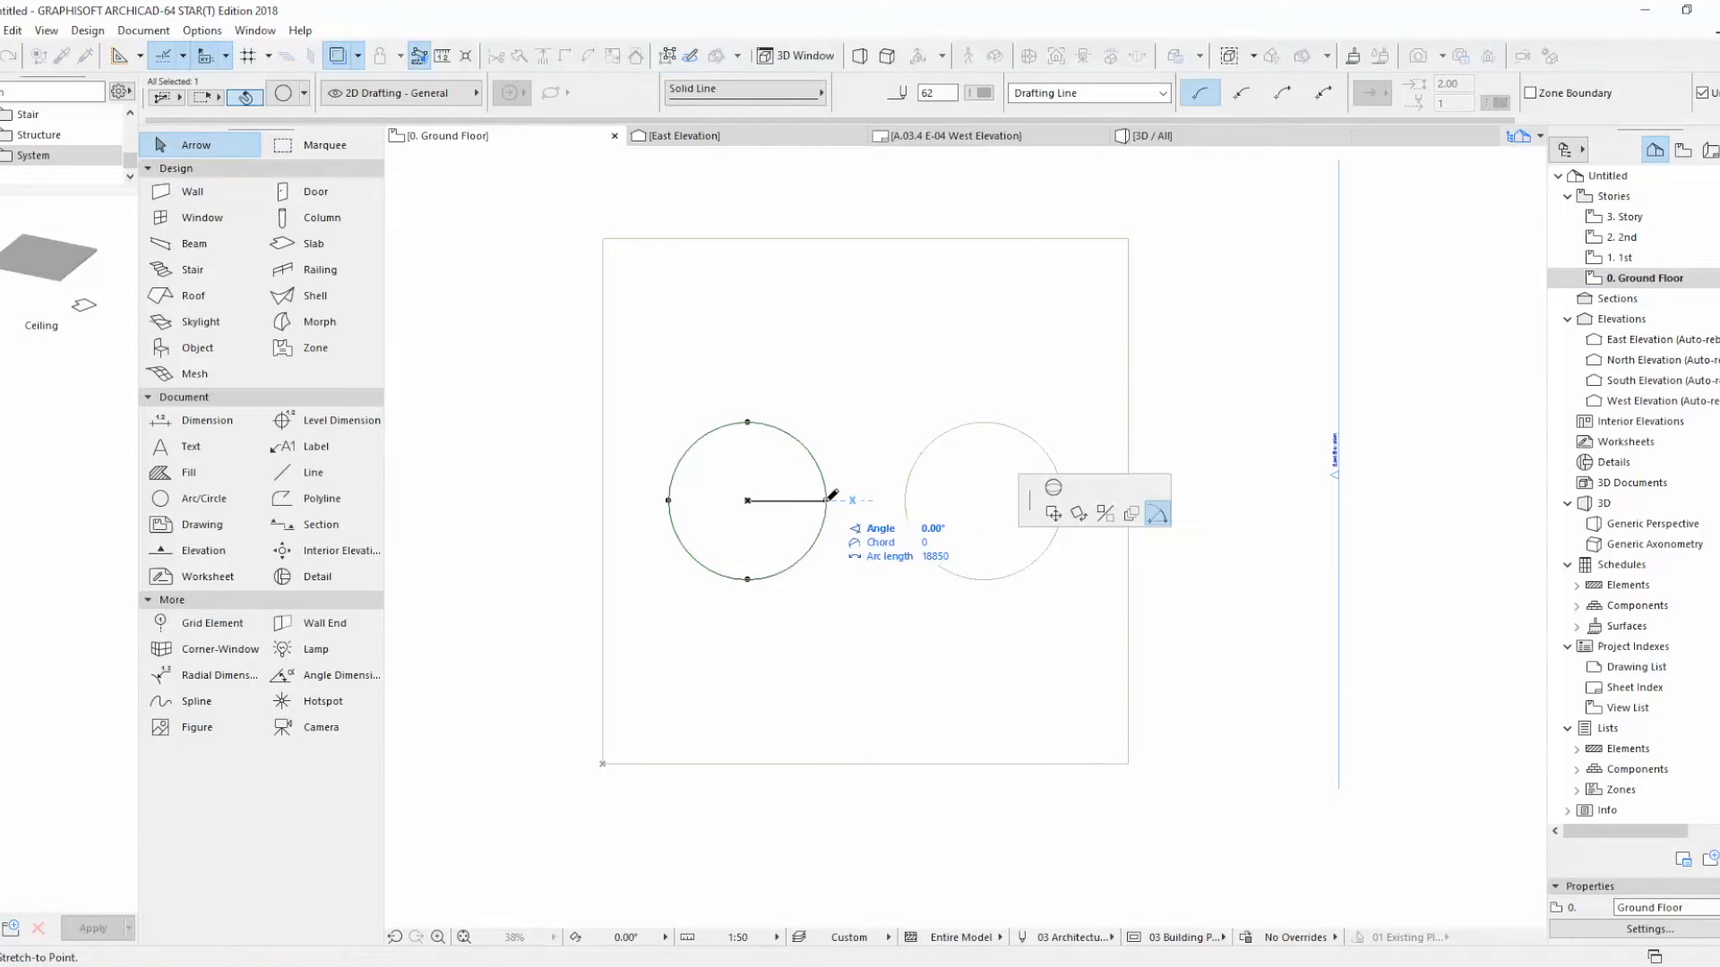
click(1051, 490)
click(794, 491)
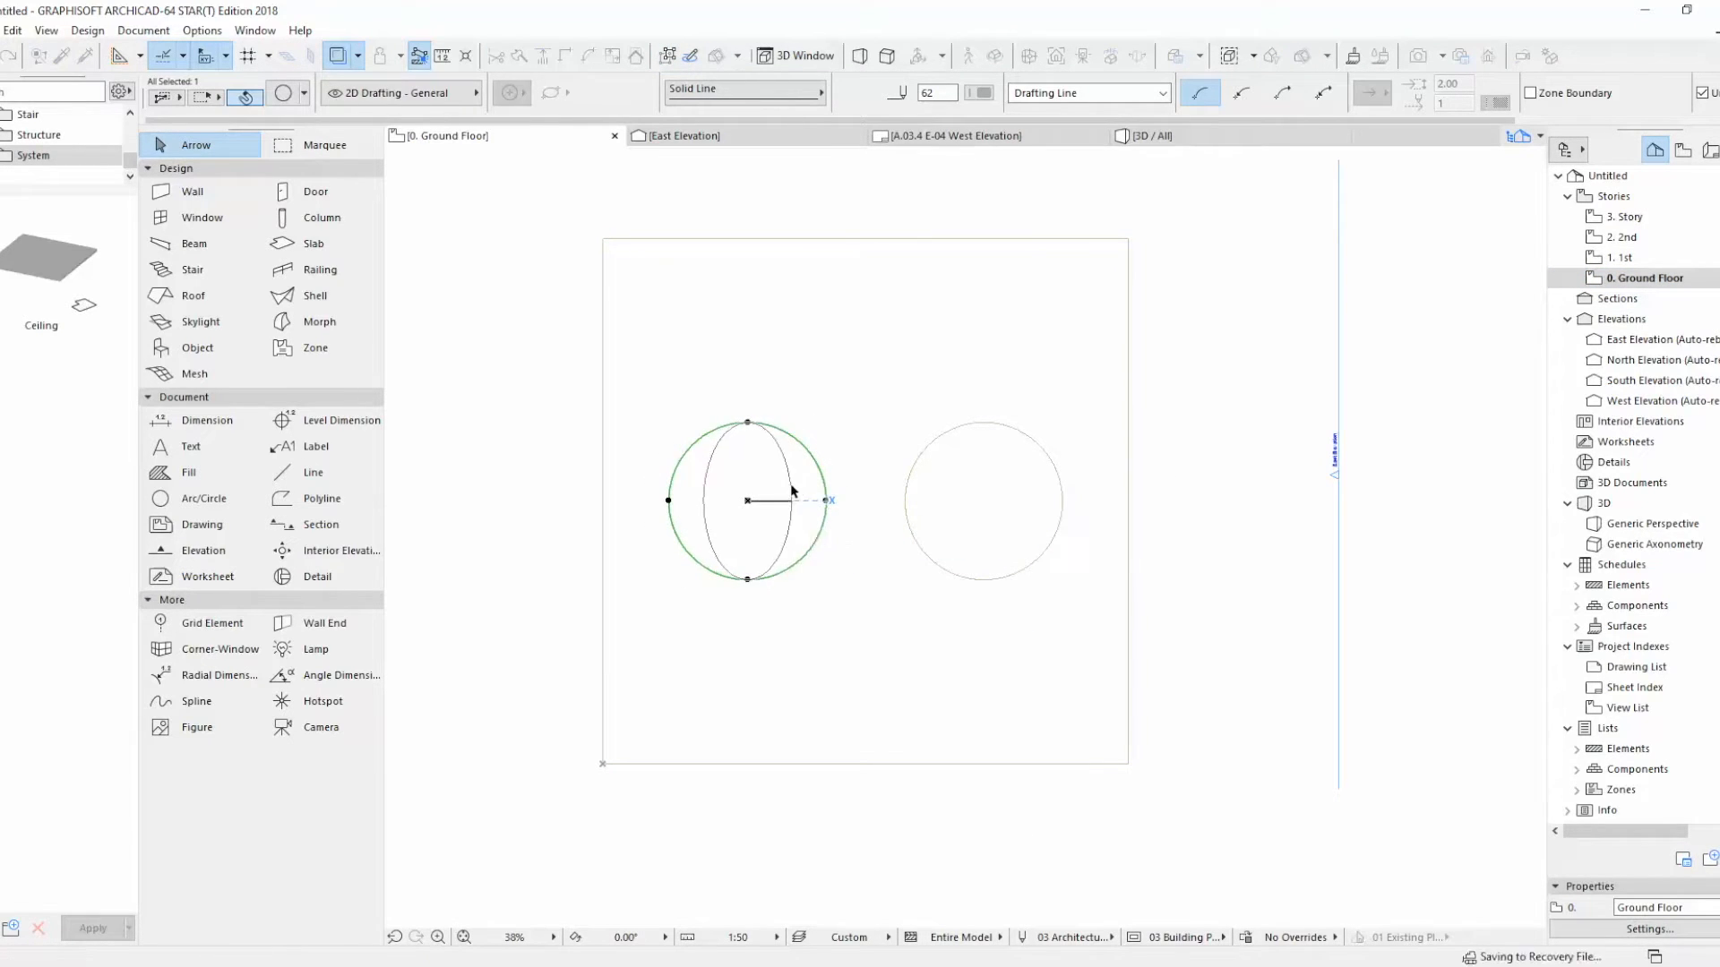
key(ctrl+z)
click(747, 424)
click(204, 498)
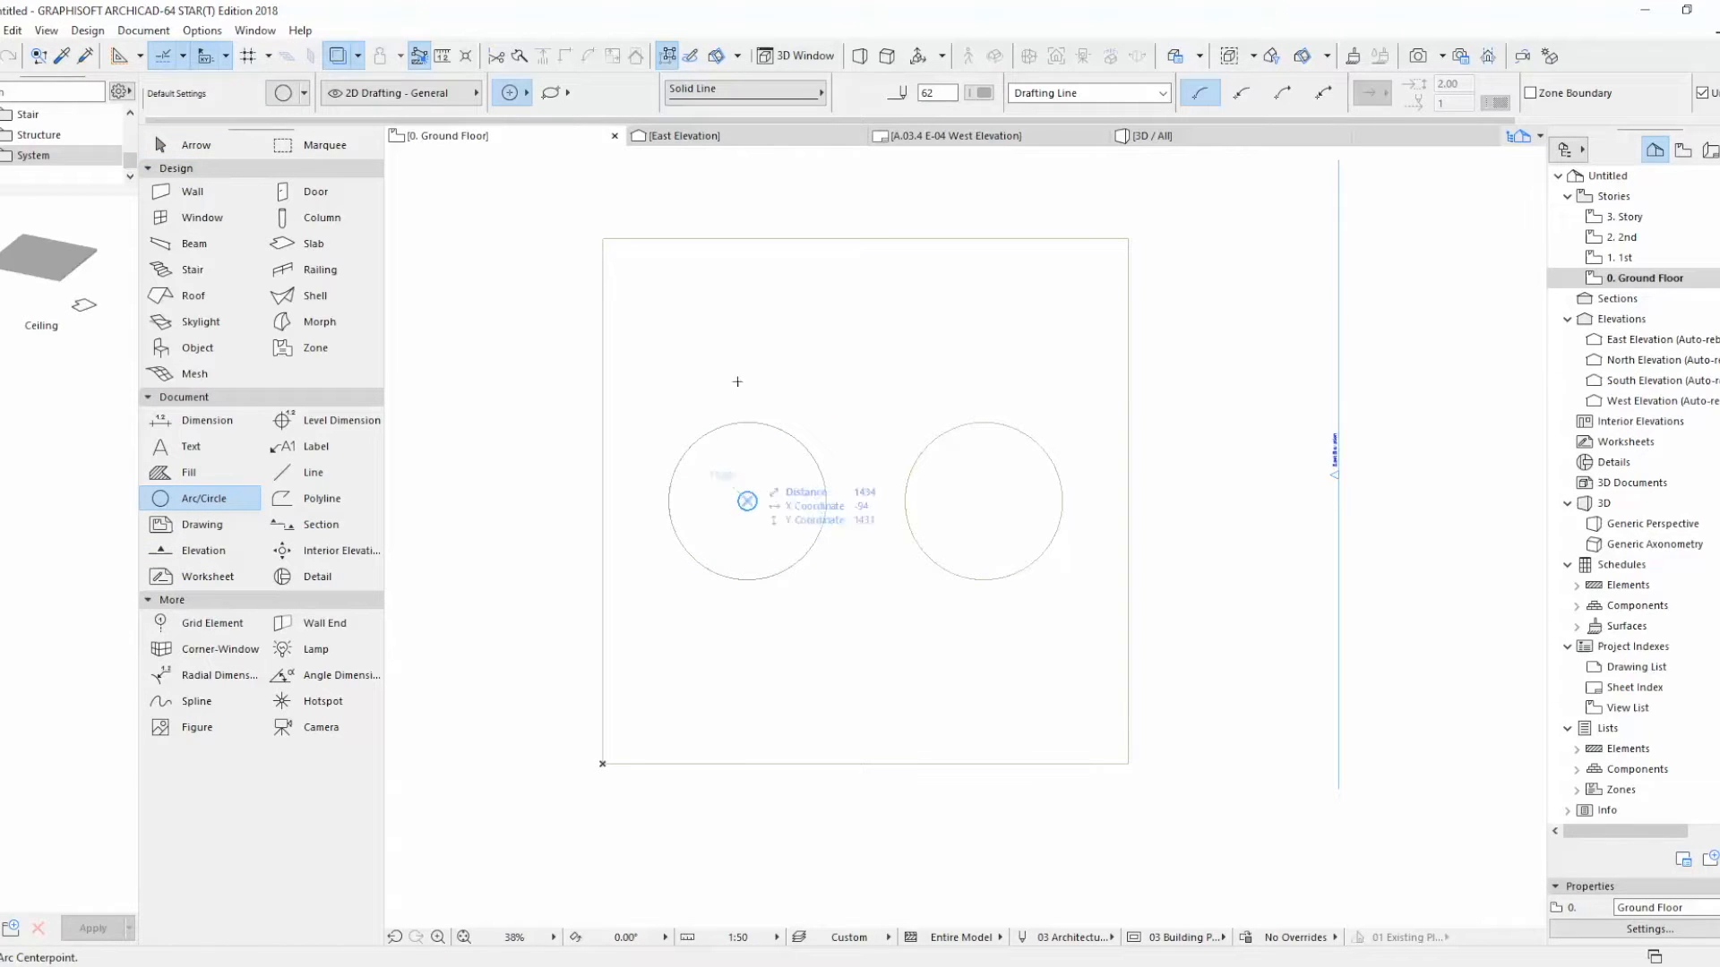
key(Escape)
click(752, 424)
scroll(716, 476, up, 1)
middle_drag(750, 485, 748, 500)
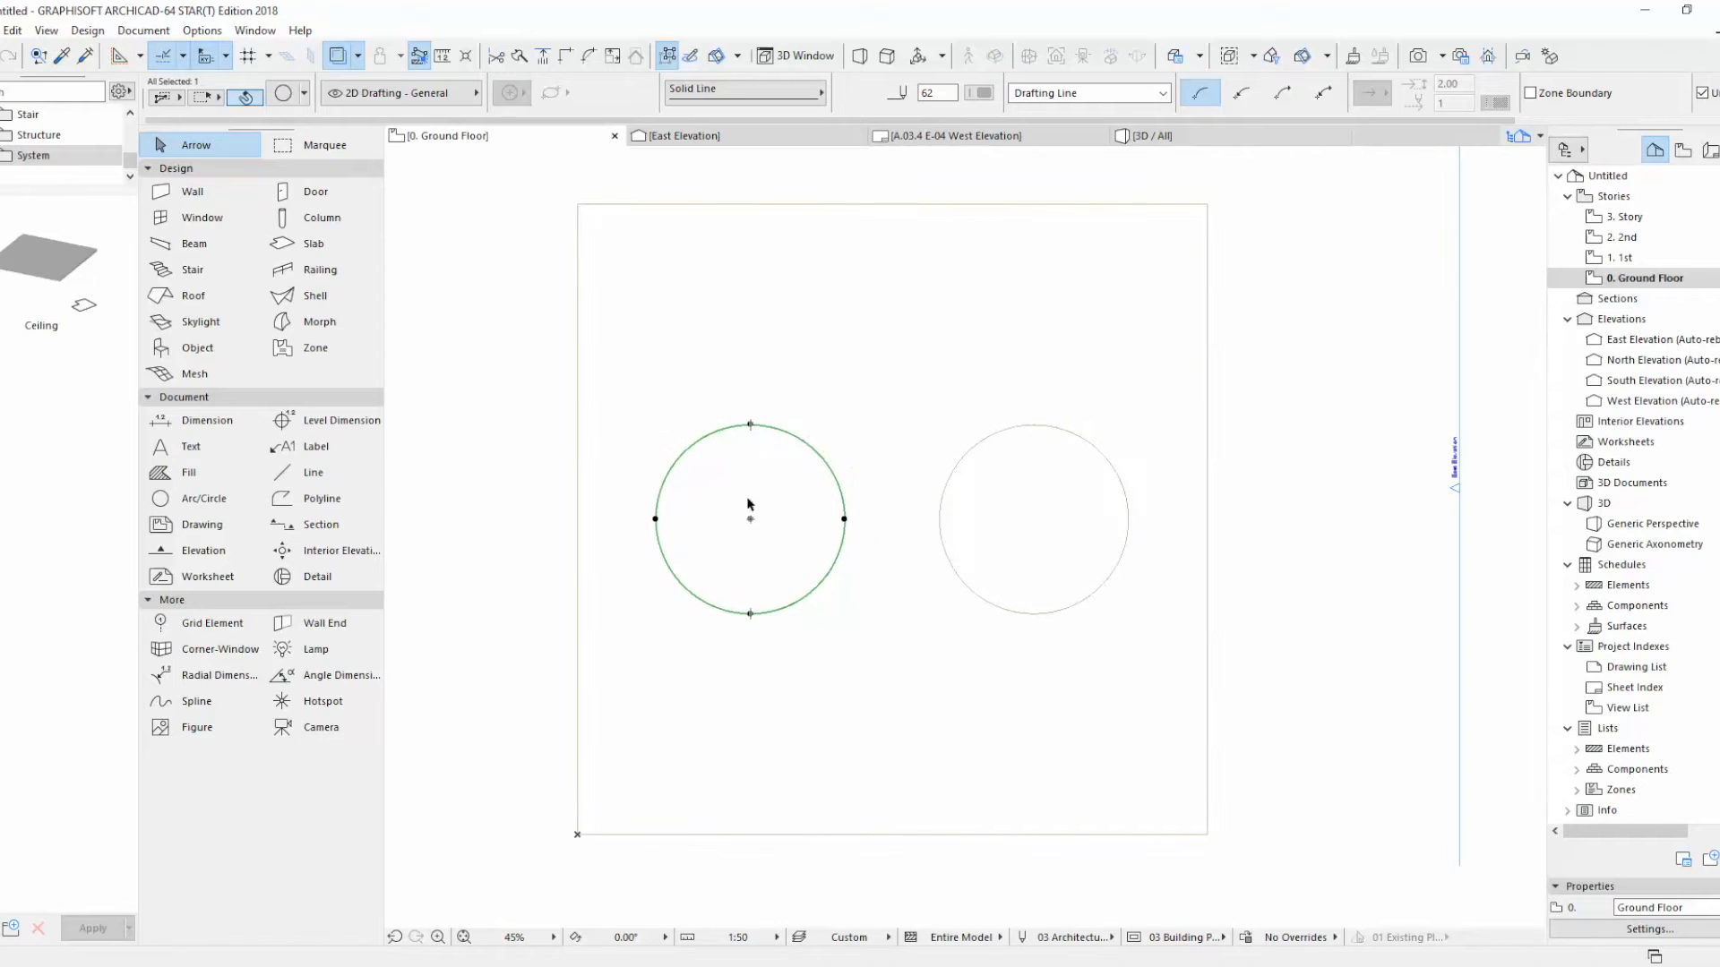
Step: Draw a vertical helper line from the top point to the bottom point of the left circle
click(312, 472)
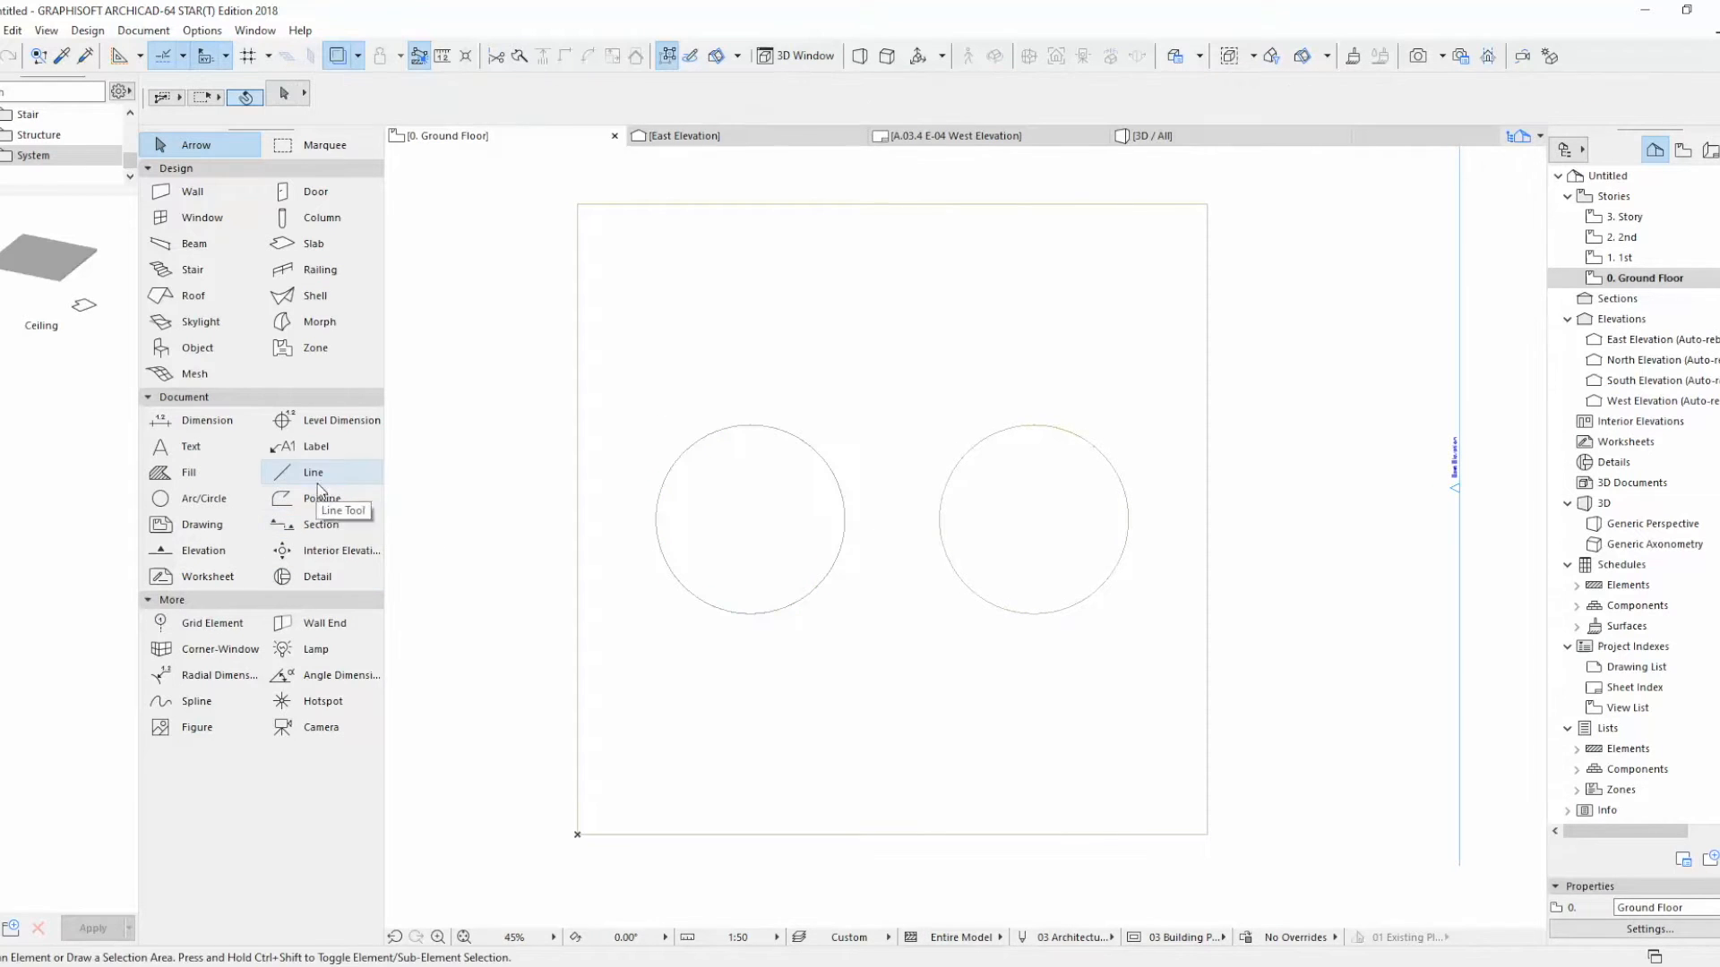
click(751, 425)
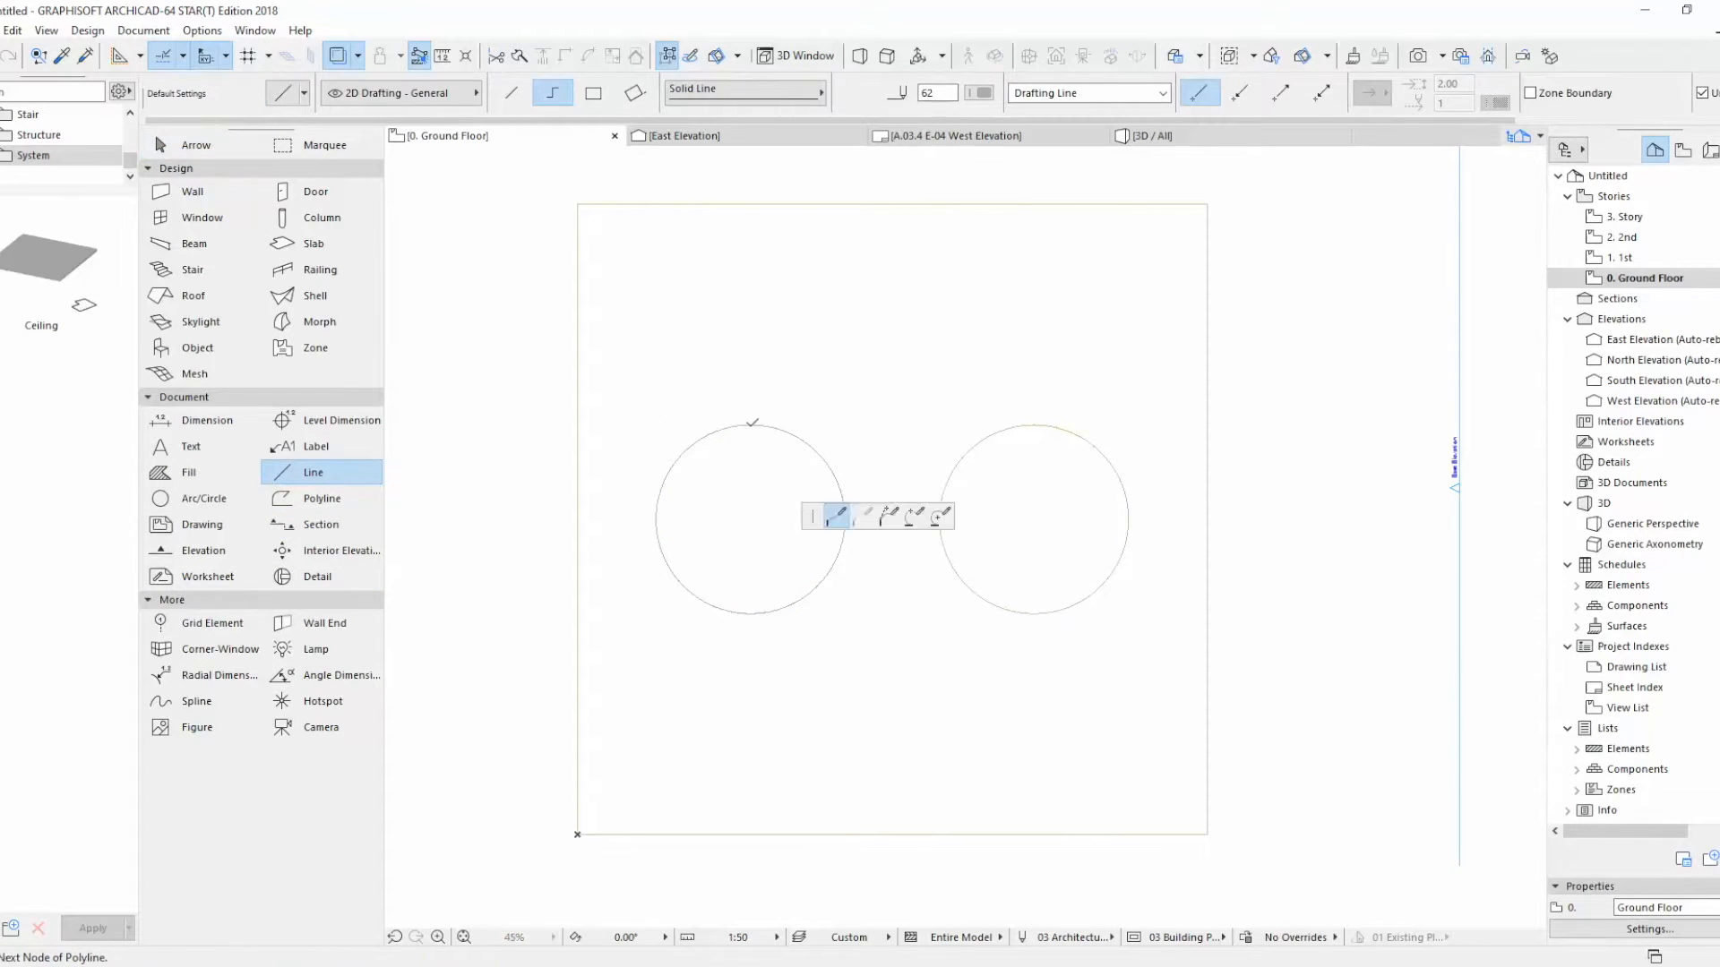
click(751, 614)
key(Escape)
Step: Draw a concentric circle with a radius of 1500 at the left circle's centre and delete the vertical helper line
click(208, 501)
click(750, 520)
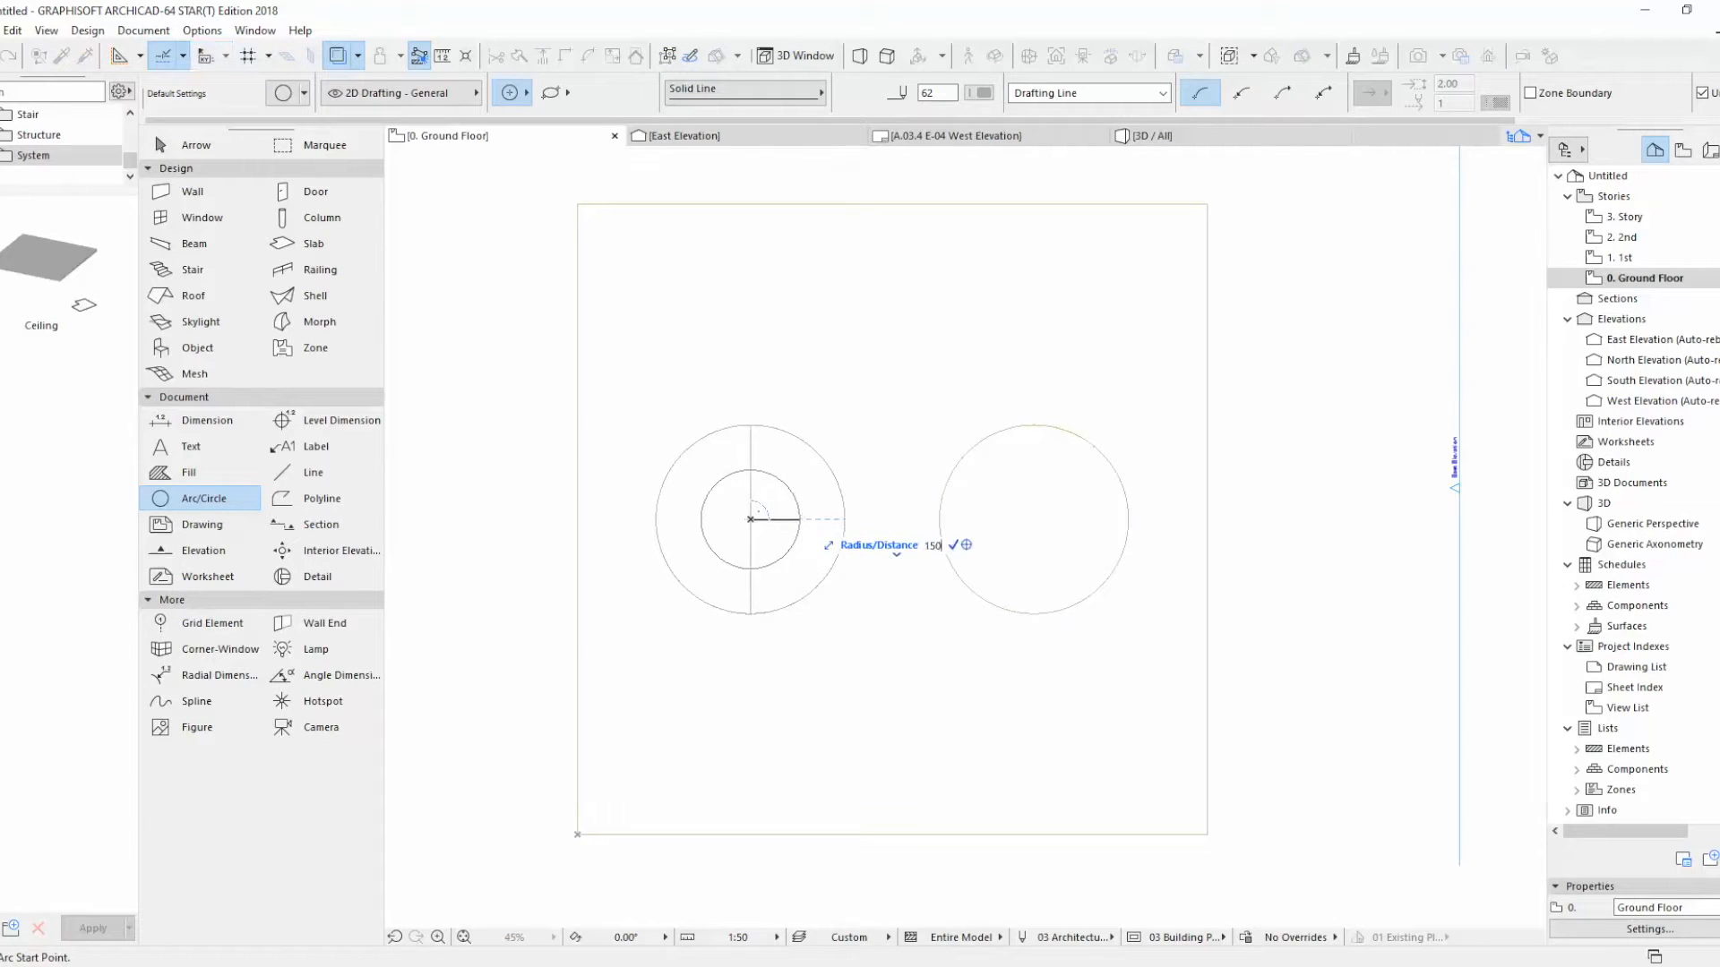
click(800, 519)
key(Escape)
click(828, 468)
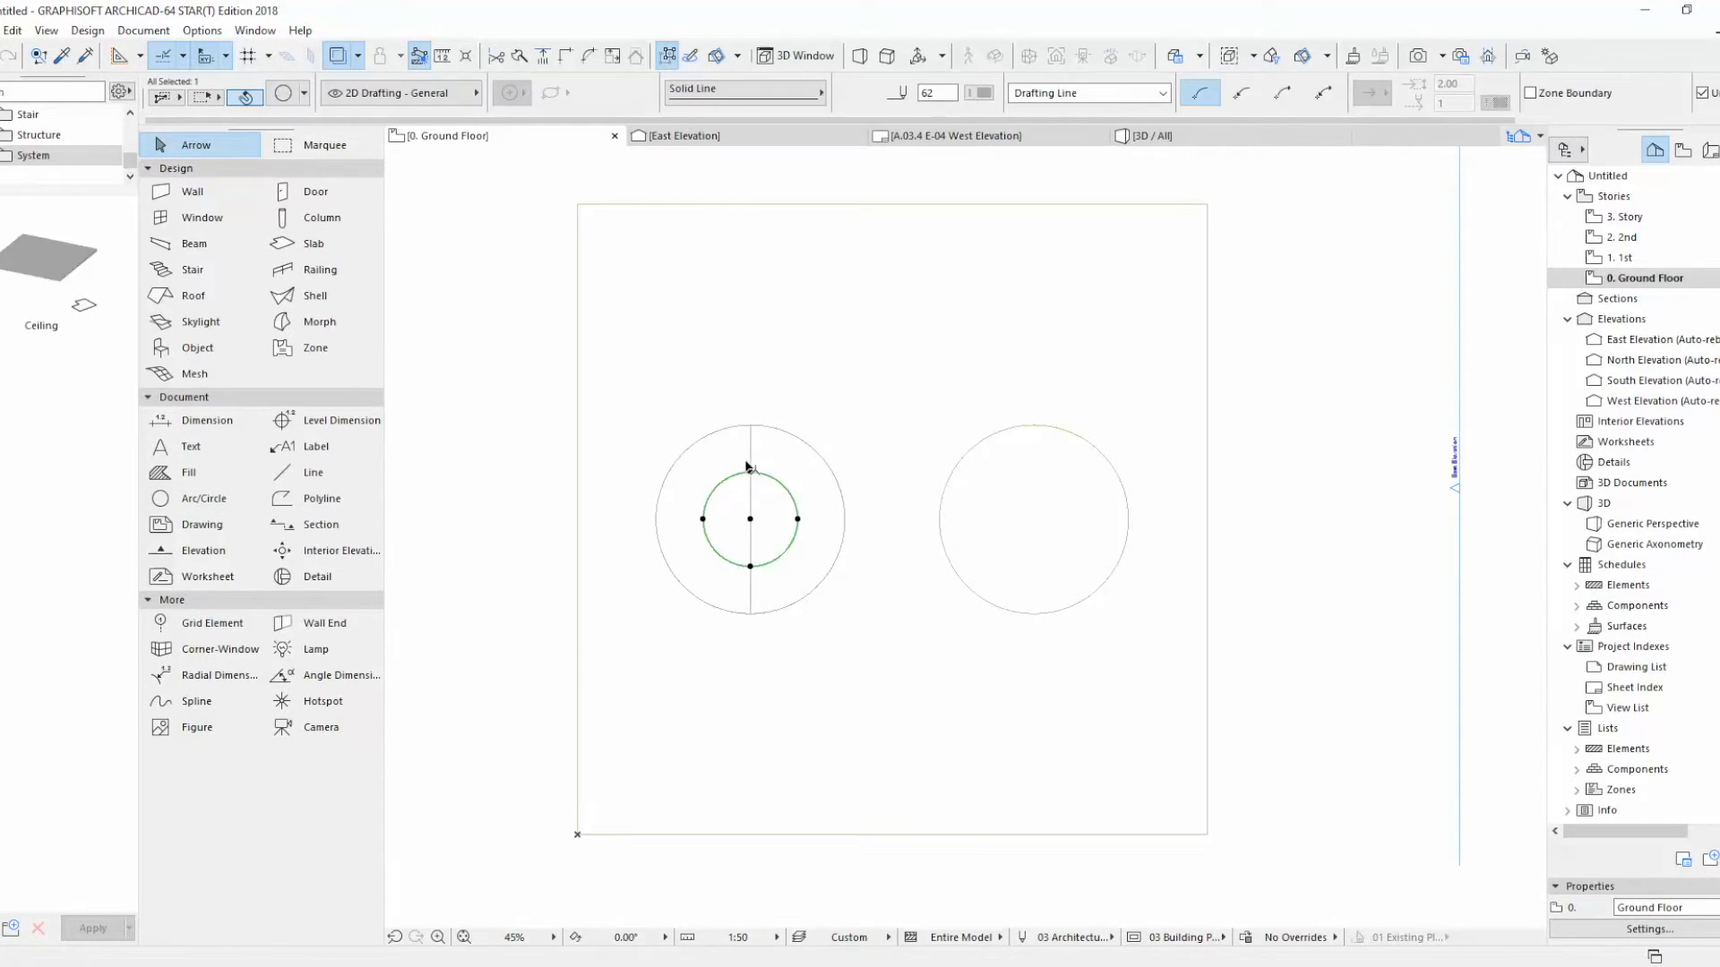
key(Escape)
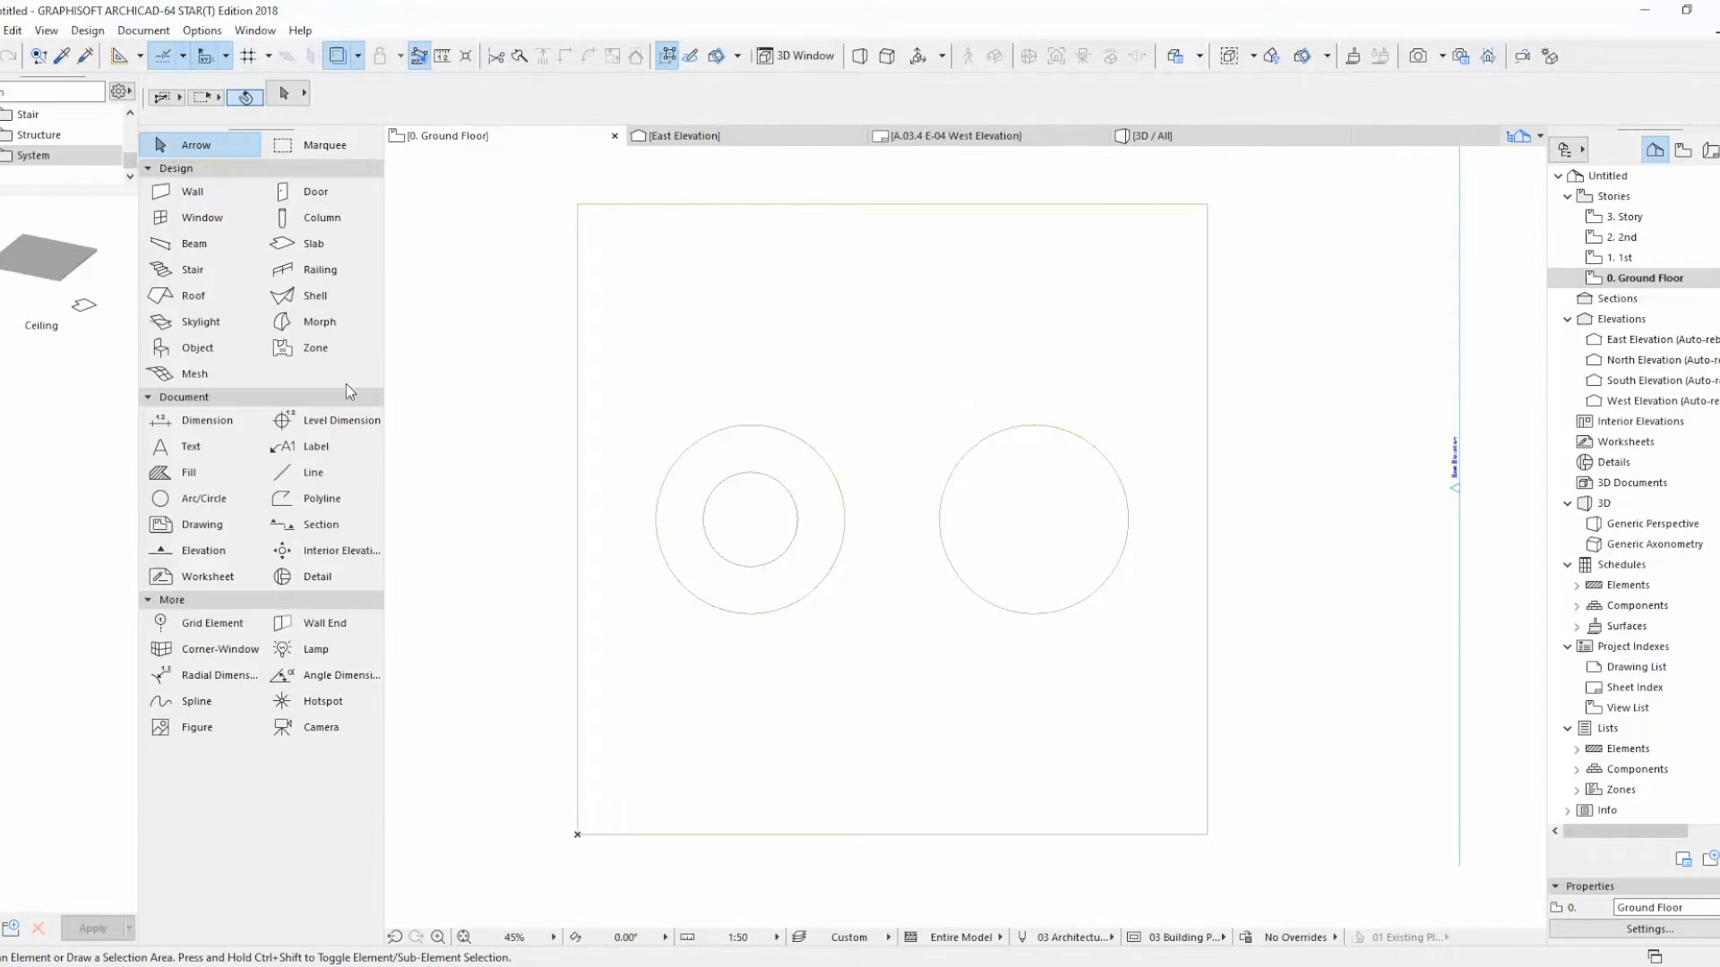
Step: Create a ring-shaped wall along the inner circle on the Ground Floor, using the default wall settings
click(193, 191)
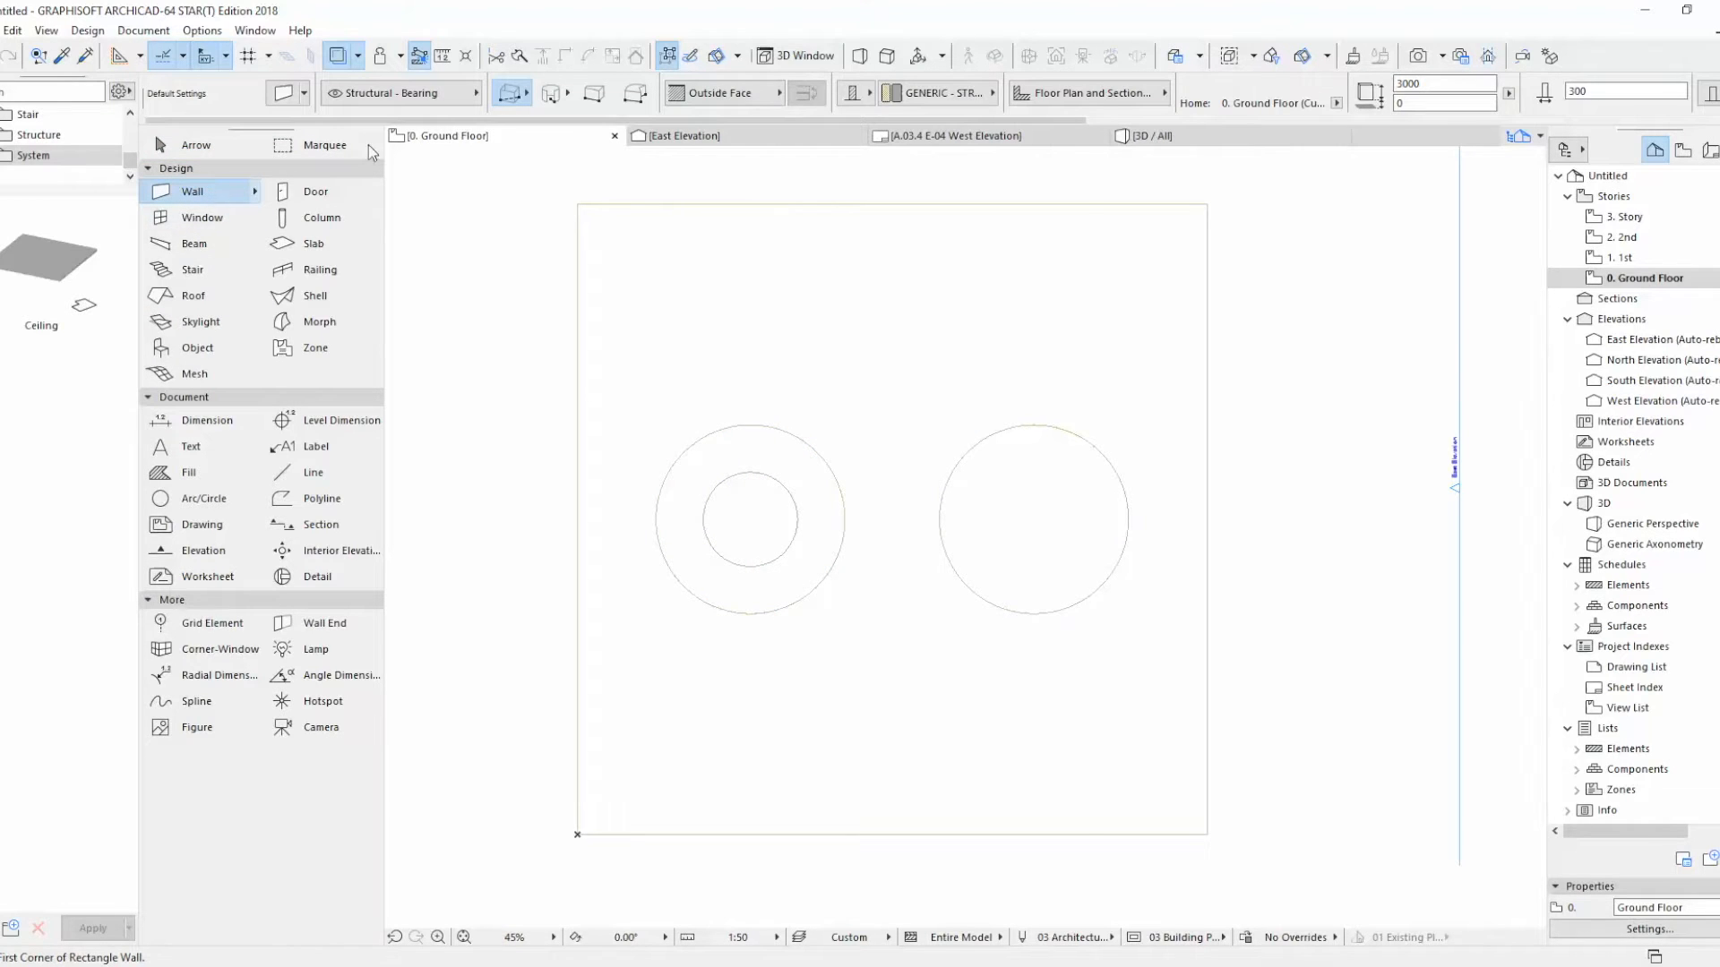
key(ctrl+t)
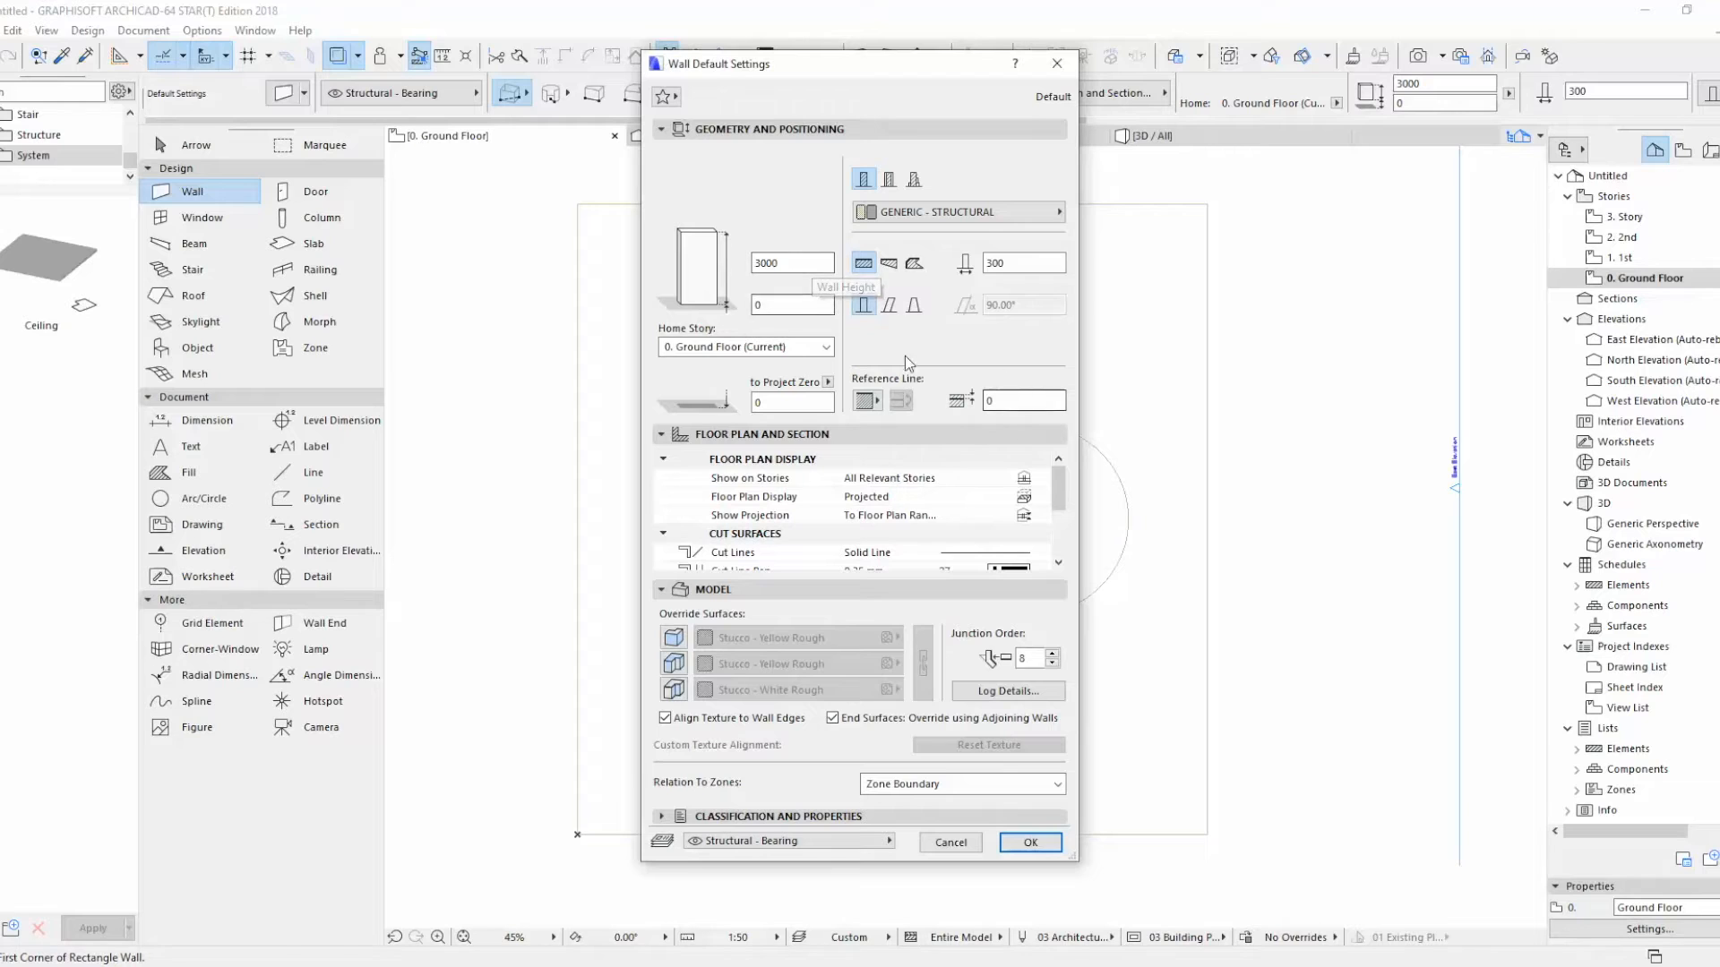
click(1030, 842)
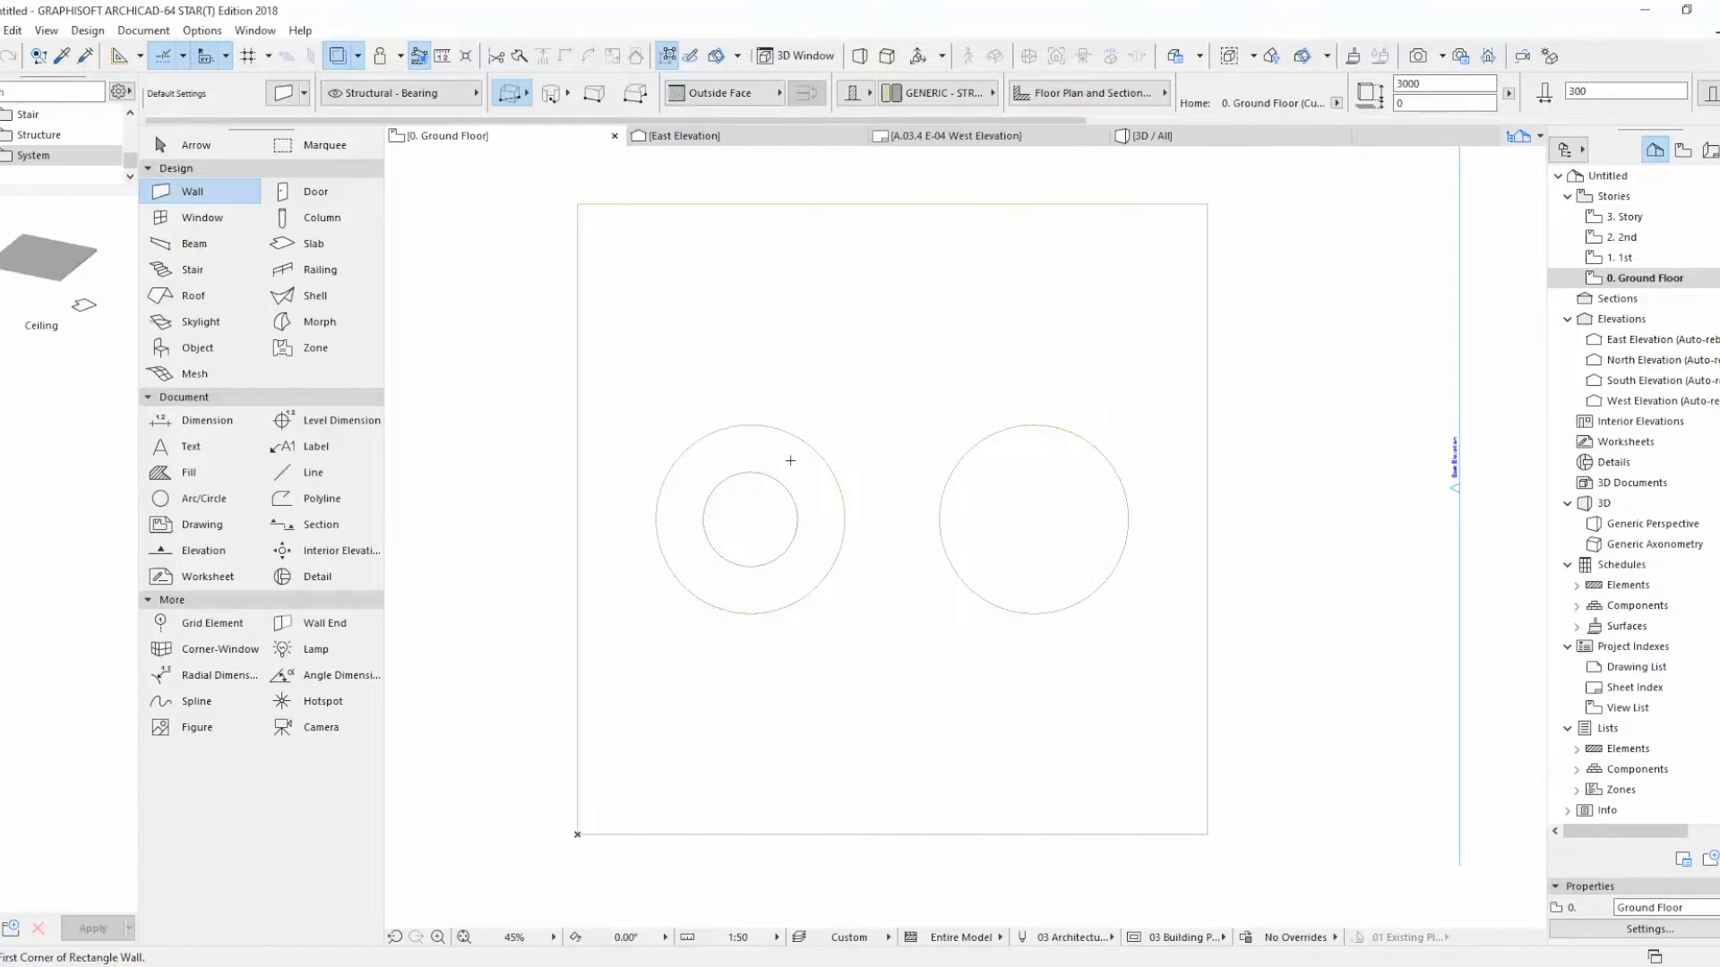
scroll(757, 472, up, 3)
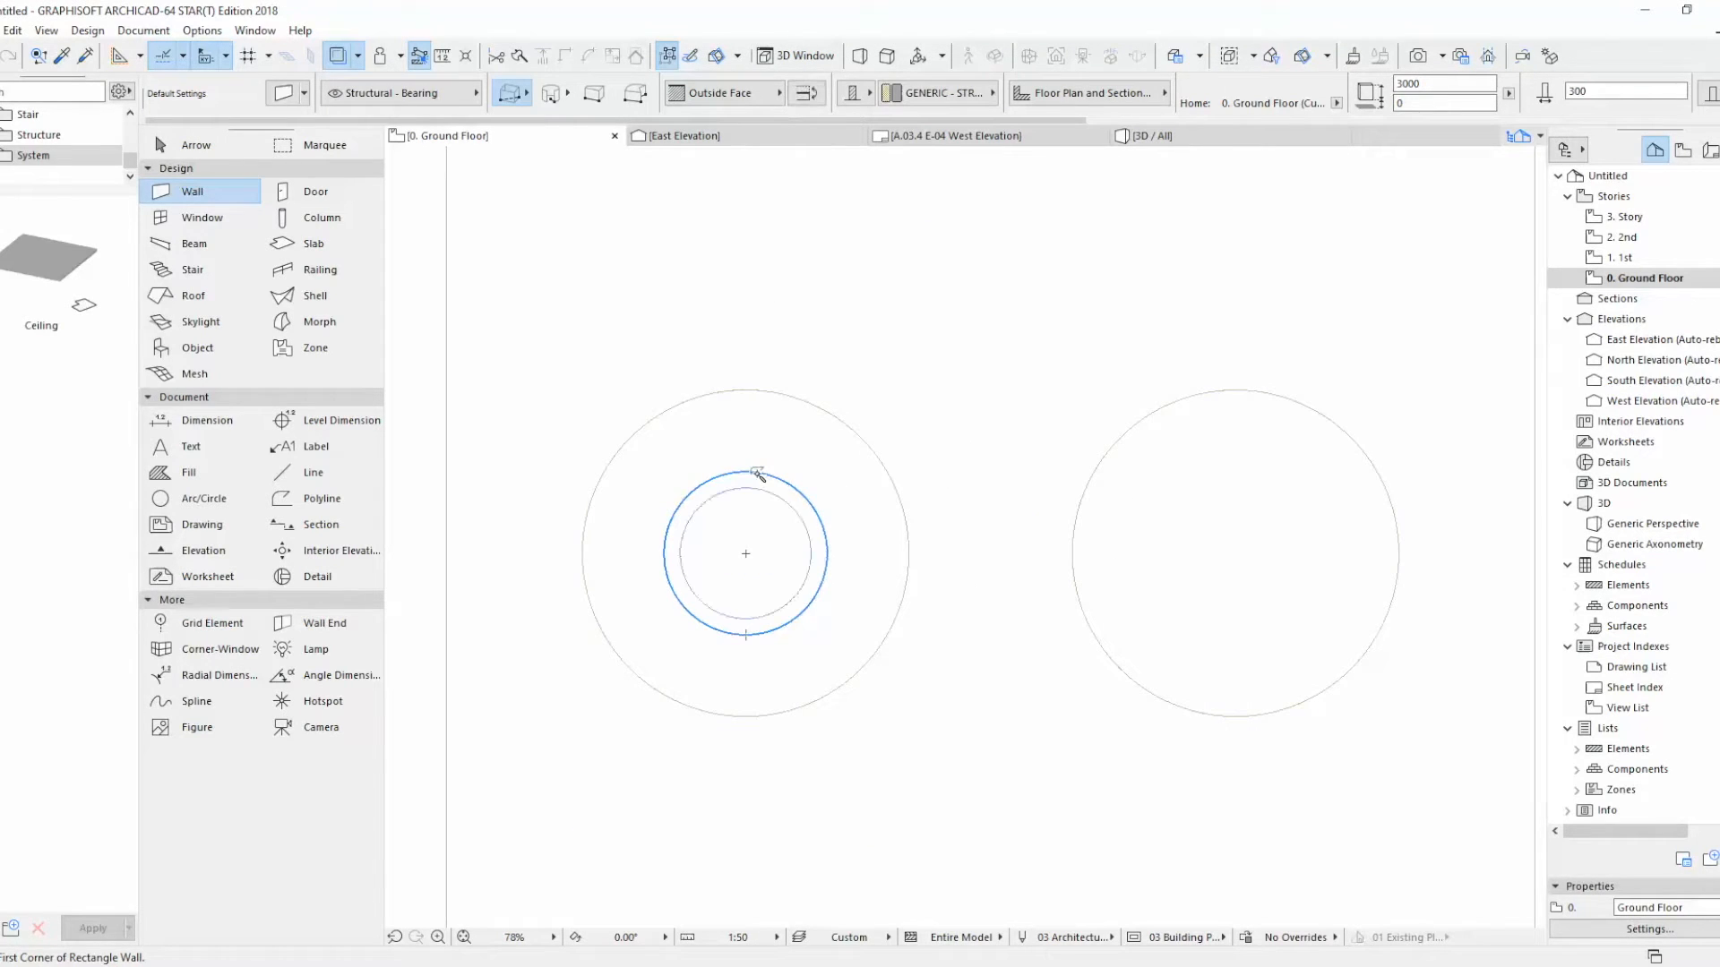
click(757, 473)
key(Escape)
Step: Select both halves of the ring wall and set their reference line to Inside Face, with the wall thickness outside the circle
click(757, 482)
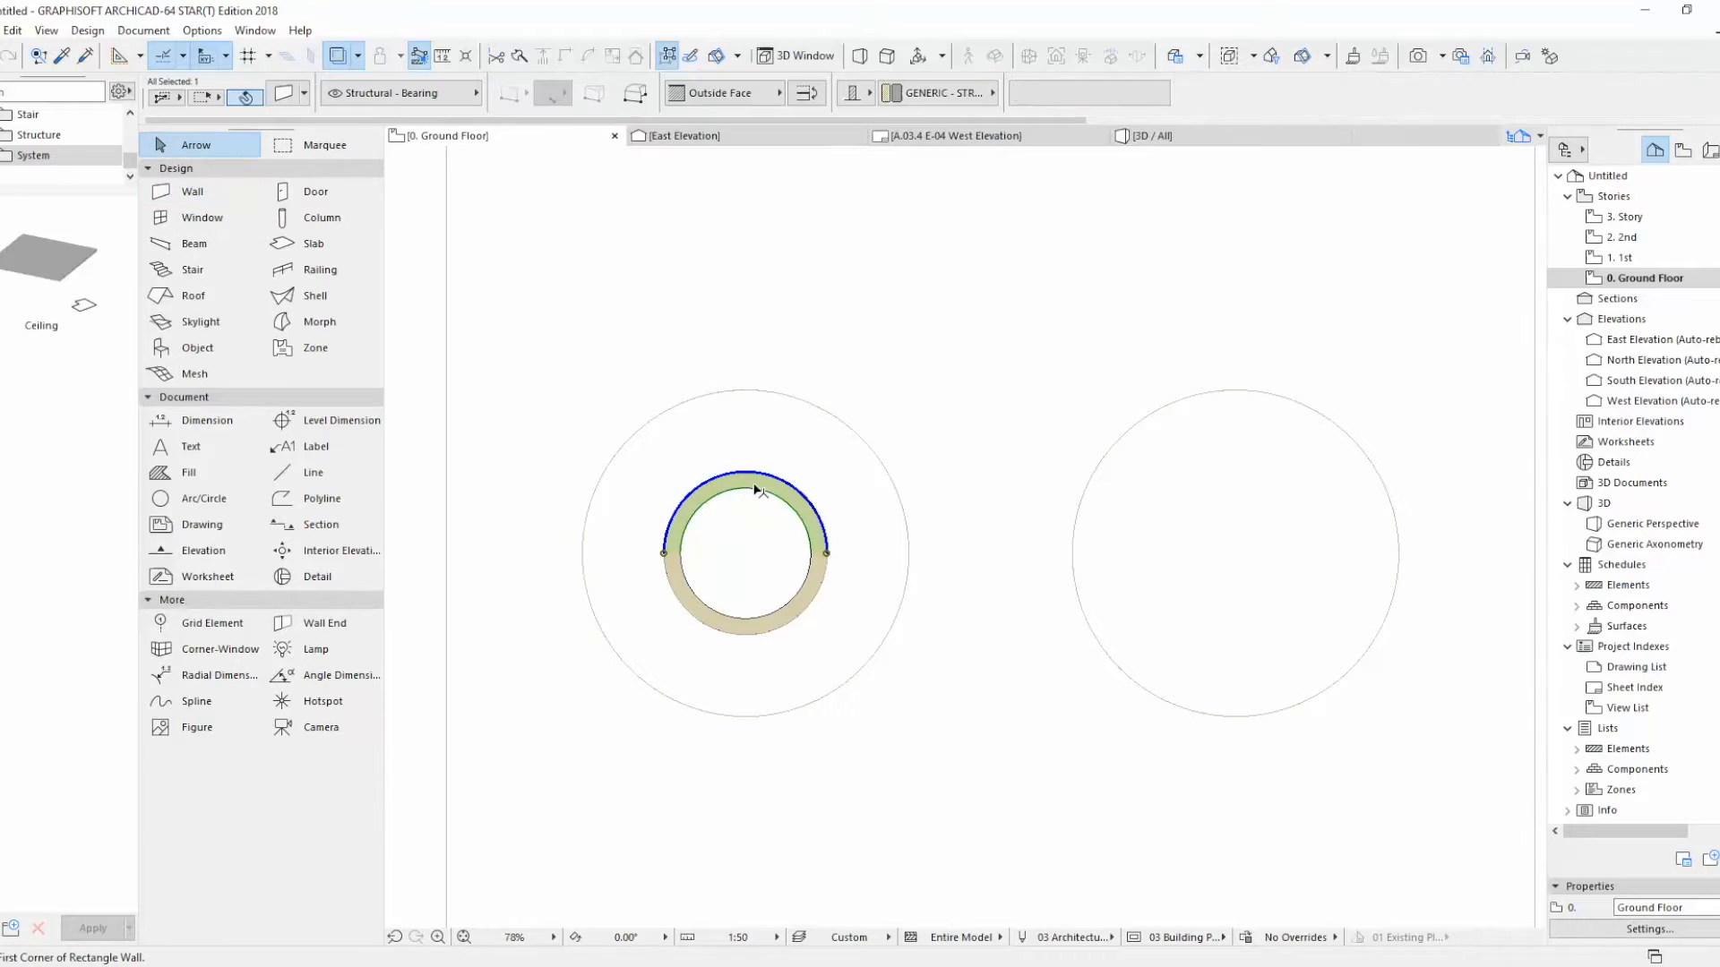
click(667, 55)
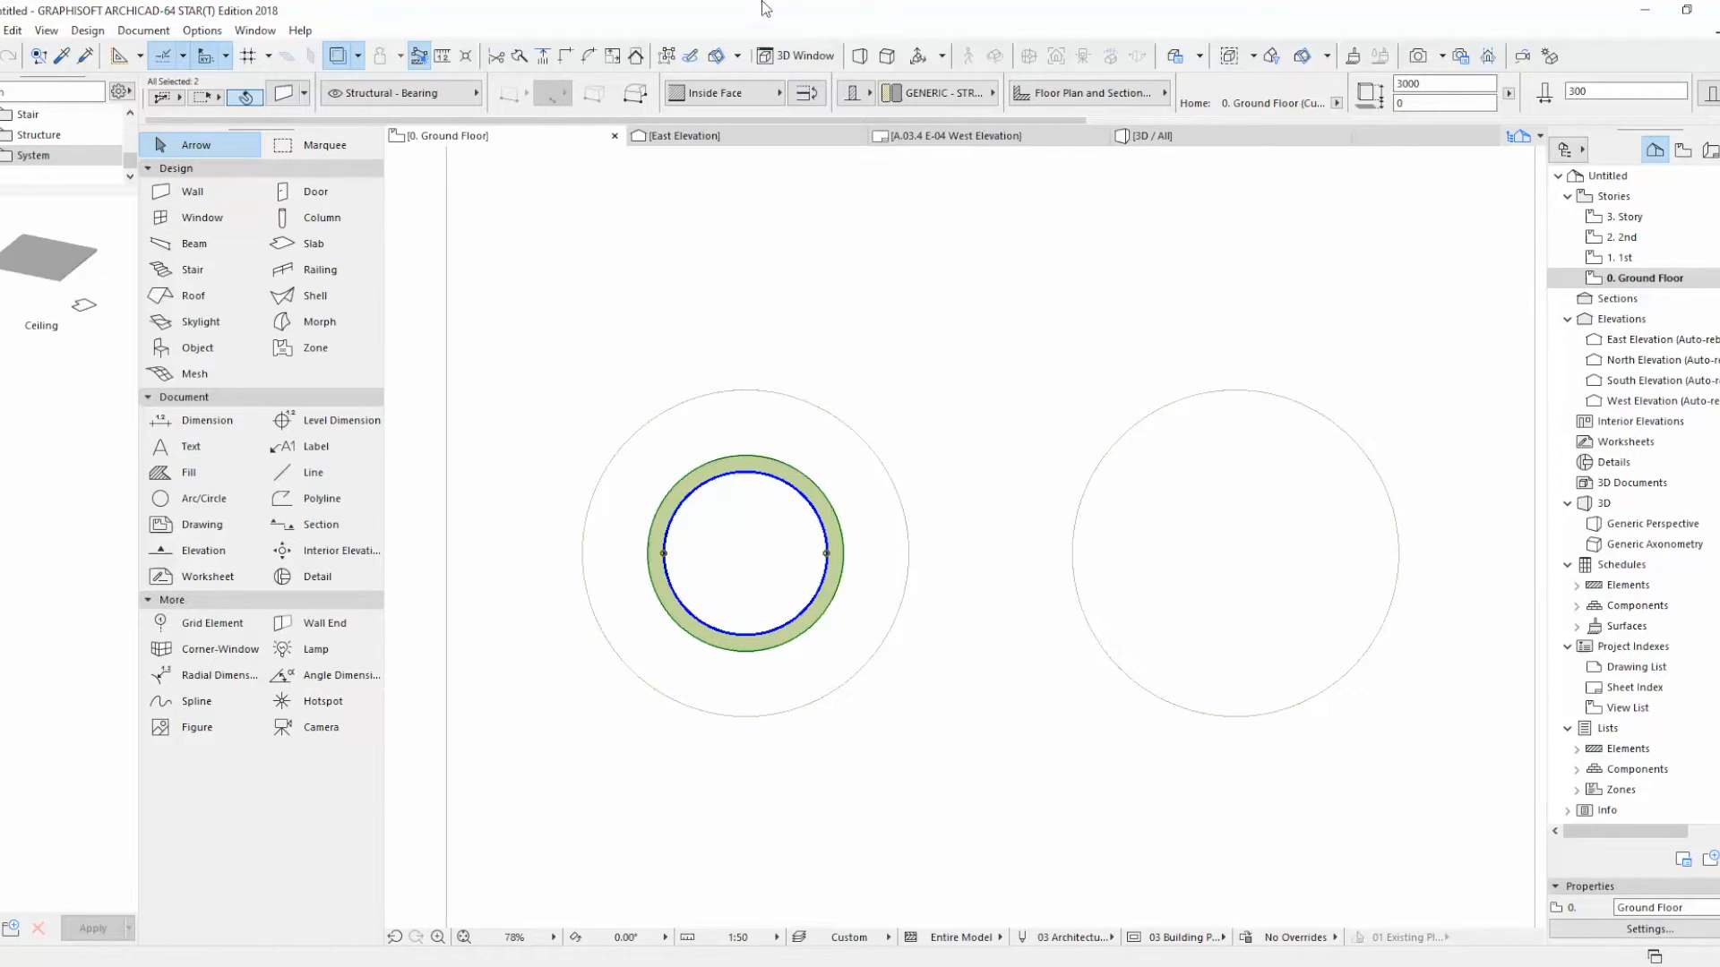
click(293, 95)
key(Escape)
scroll(688, 374, down, 3)
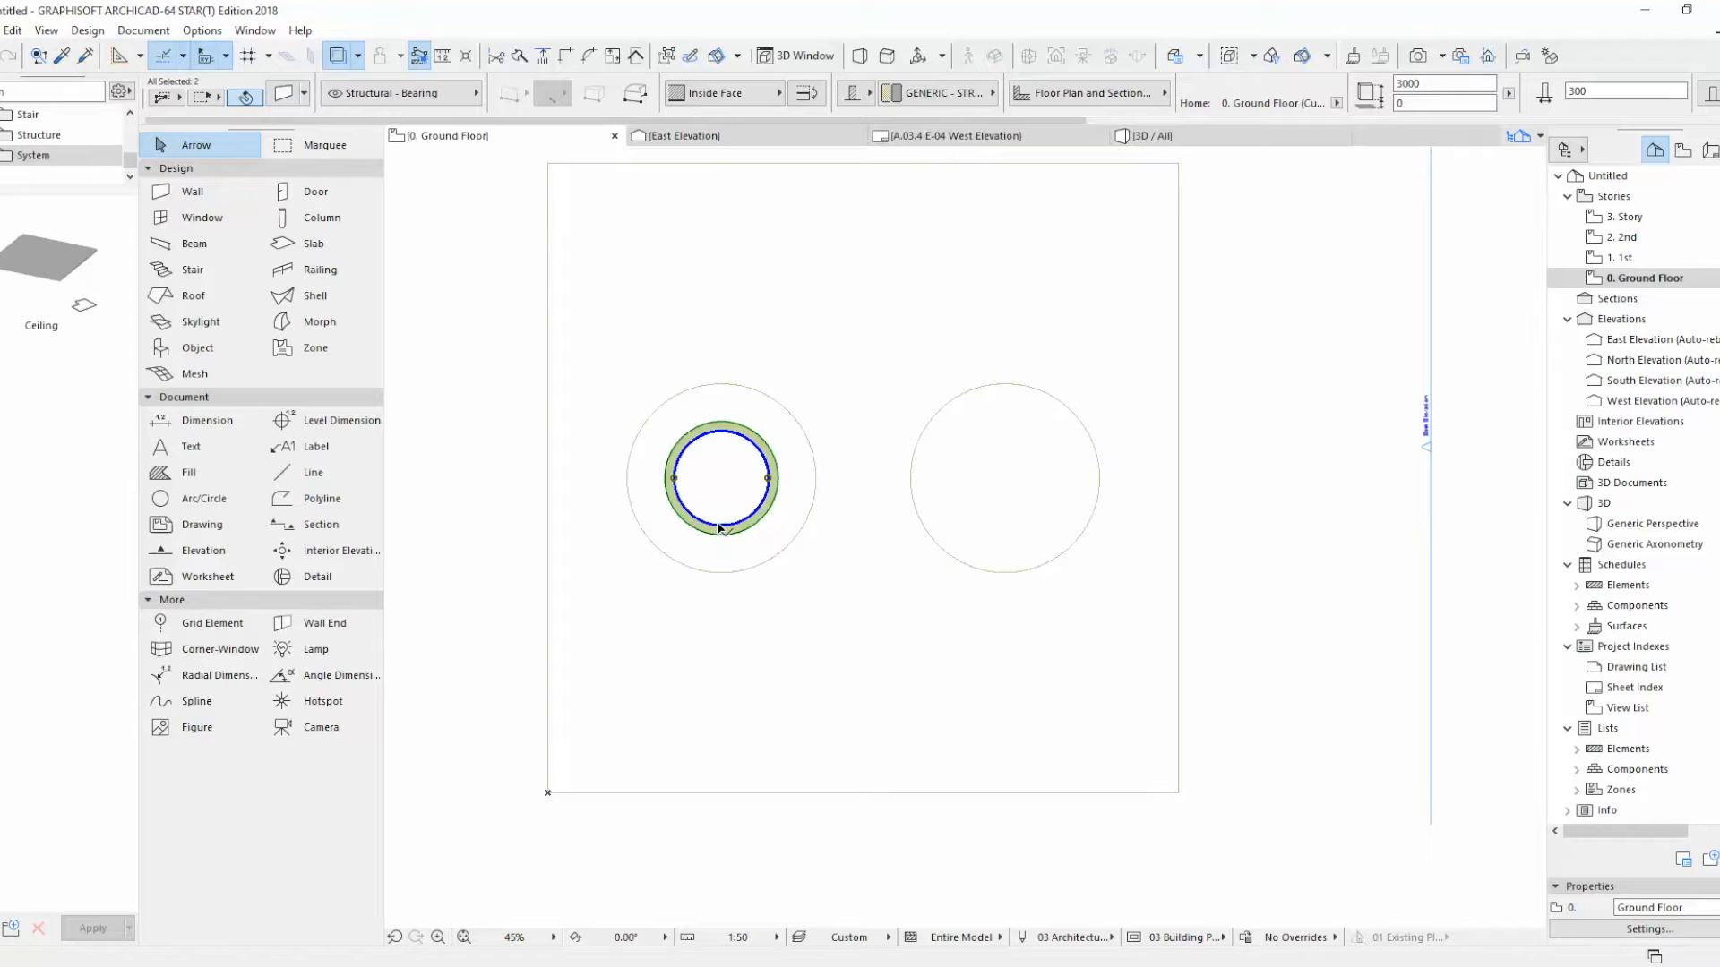
key(Escape)
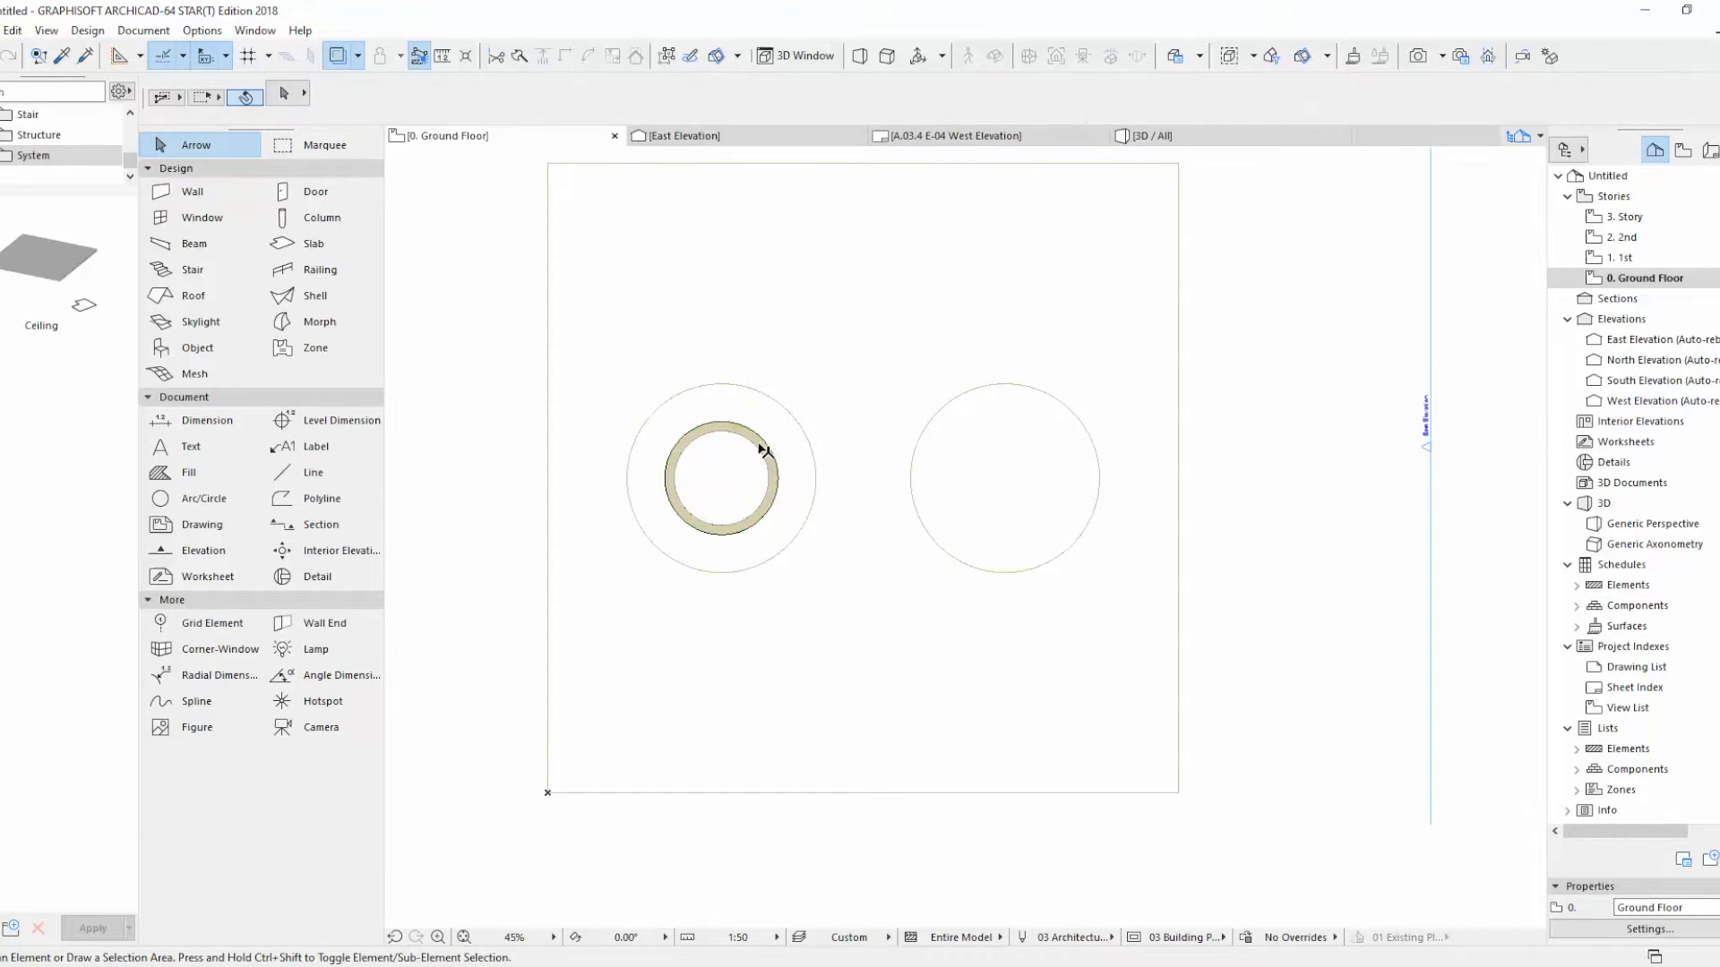
Step: Copy the inner circle of the left ring to the centre of the right-hand circle
click(722, 485)
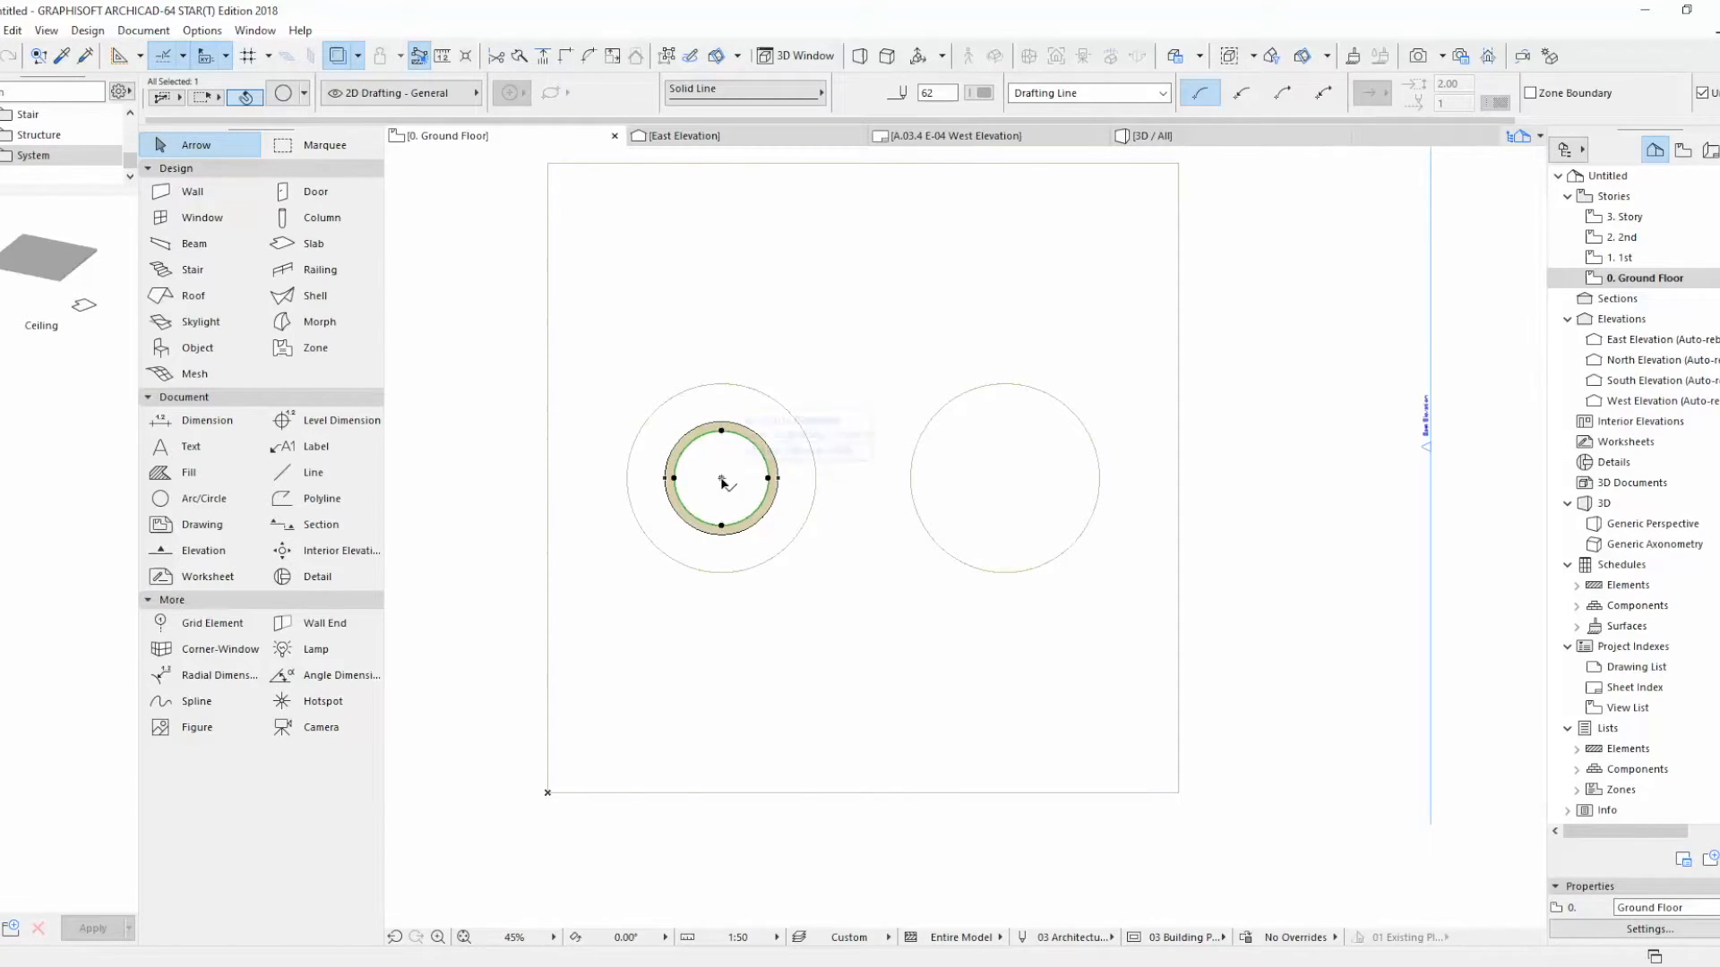
click(721, 478)
key(ctrl)
shift+click(1005, 571)
key(Escape)
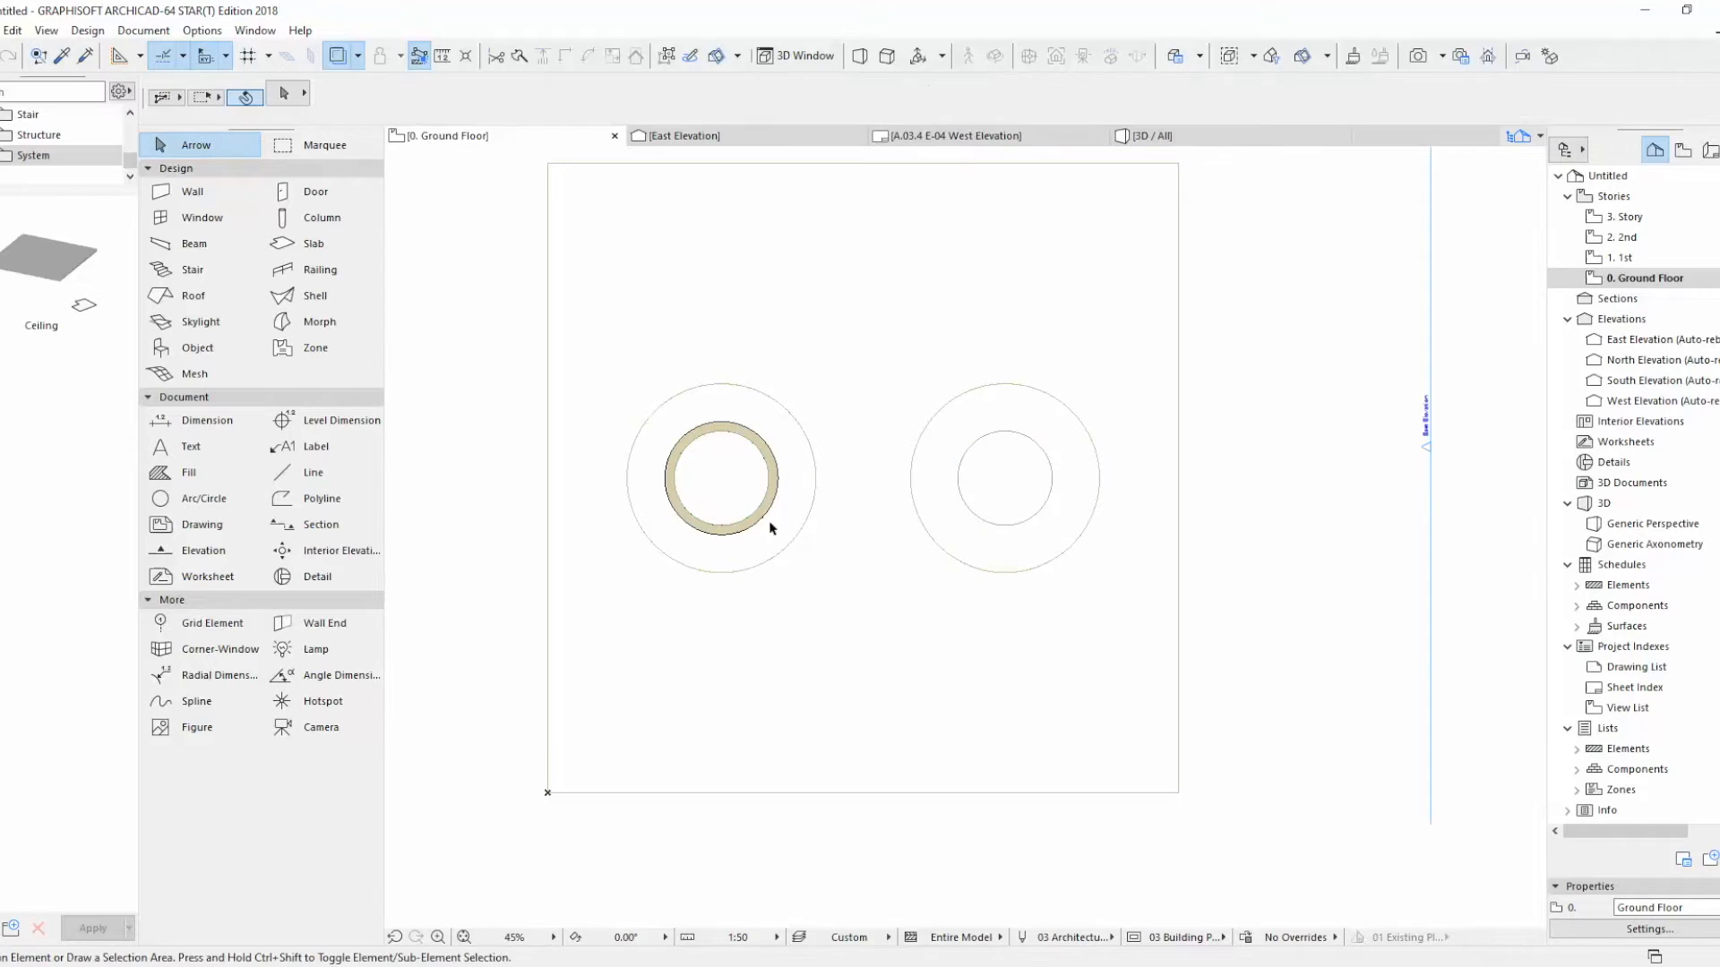
Step: Create a second ring wall along the right-hand inner circle, using the settings of the existing ring wall
alt+click(773, 495)
key(space)
key(Escape)
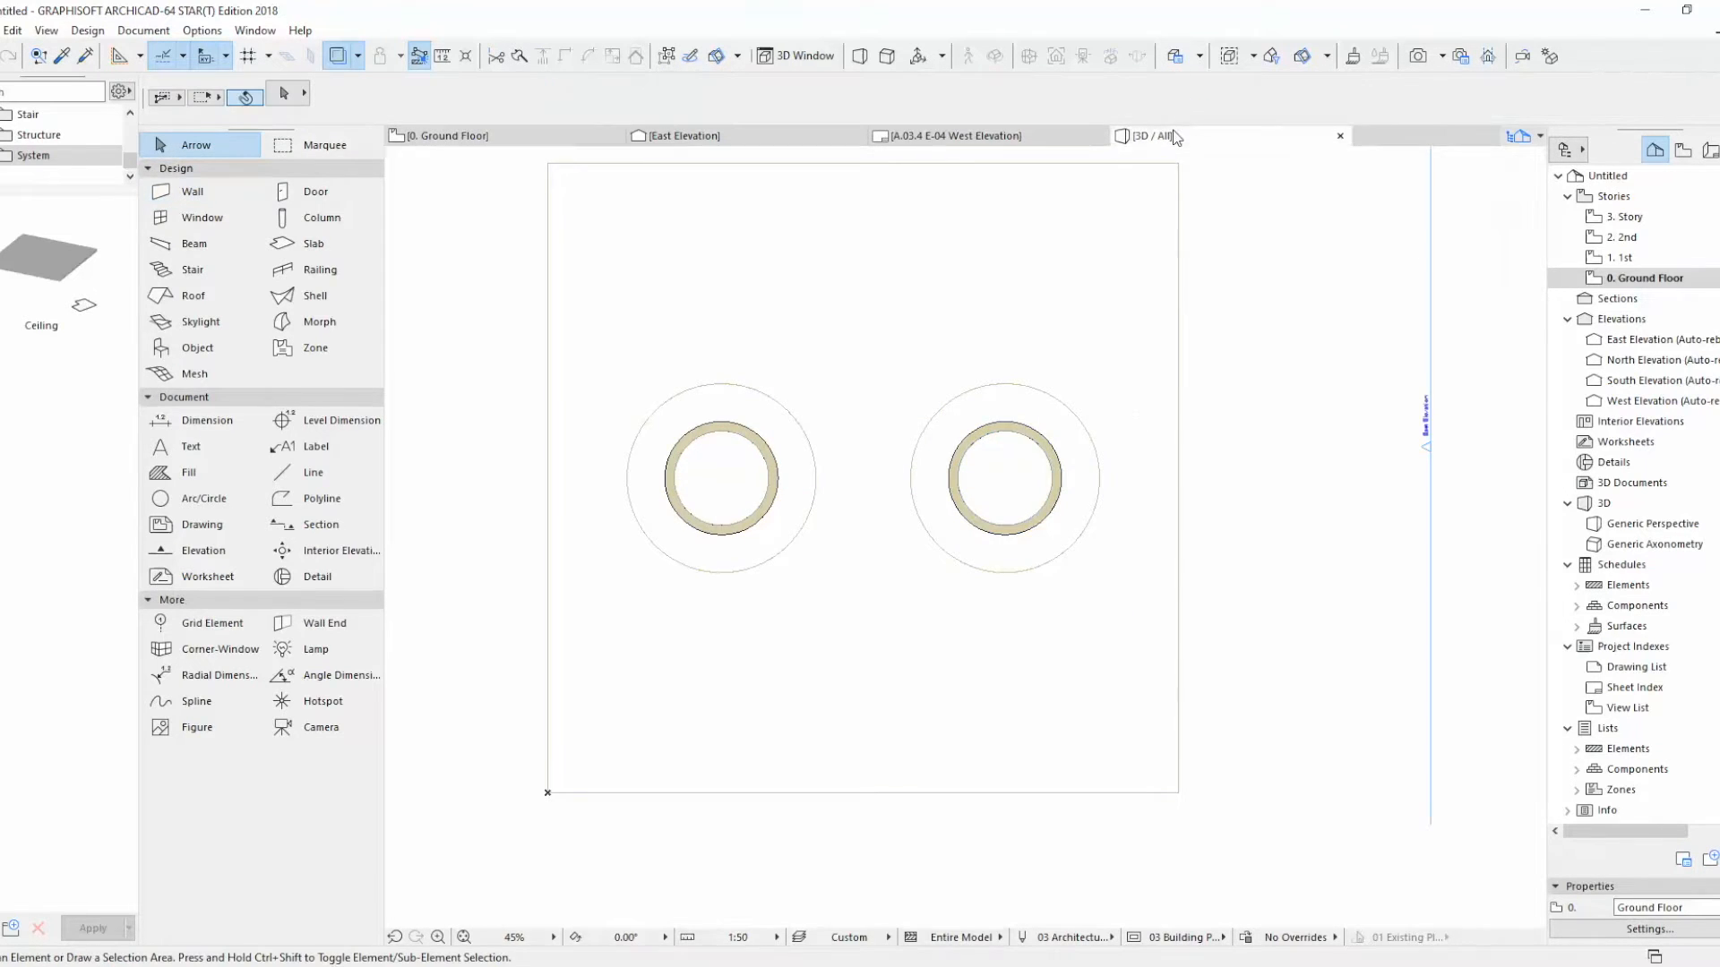
Step: Check the height of both ring walls against the slabs in the 3D view and the East Elevation
click(1170, 135)
click(844, 657)
scroll(1044, 564, down, 1)
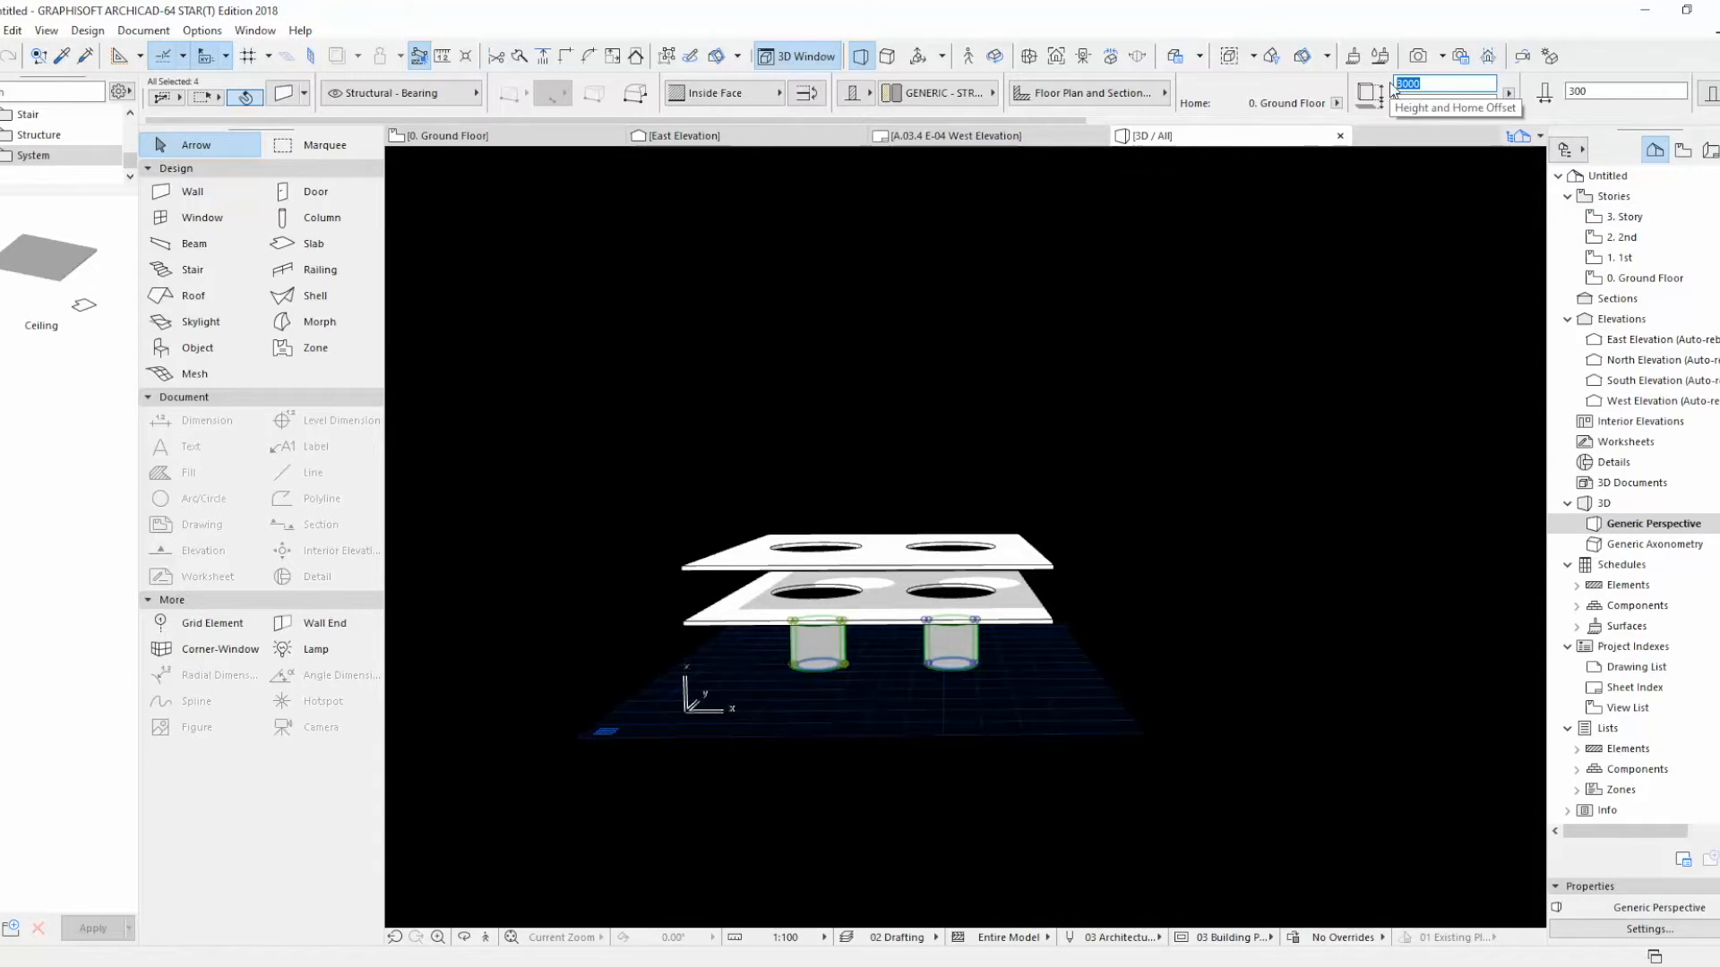
click(795, 138)
scroll(761, 359, down, 3)
middle_drag(948, 576, 774, 607)
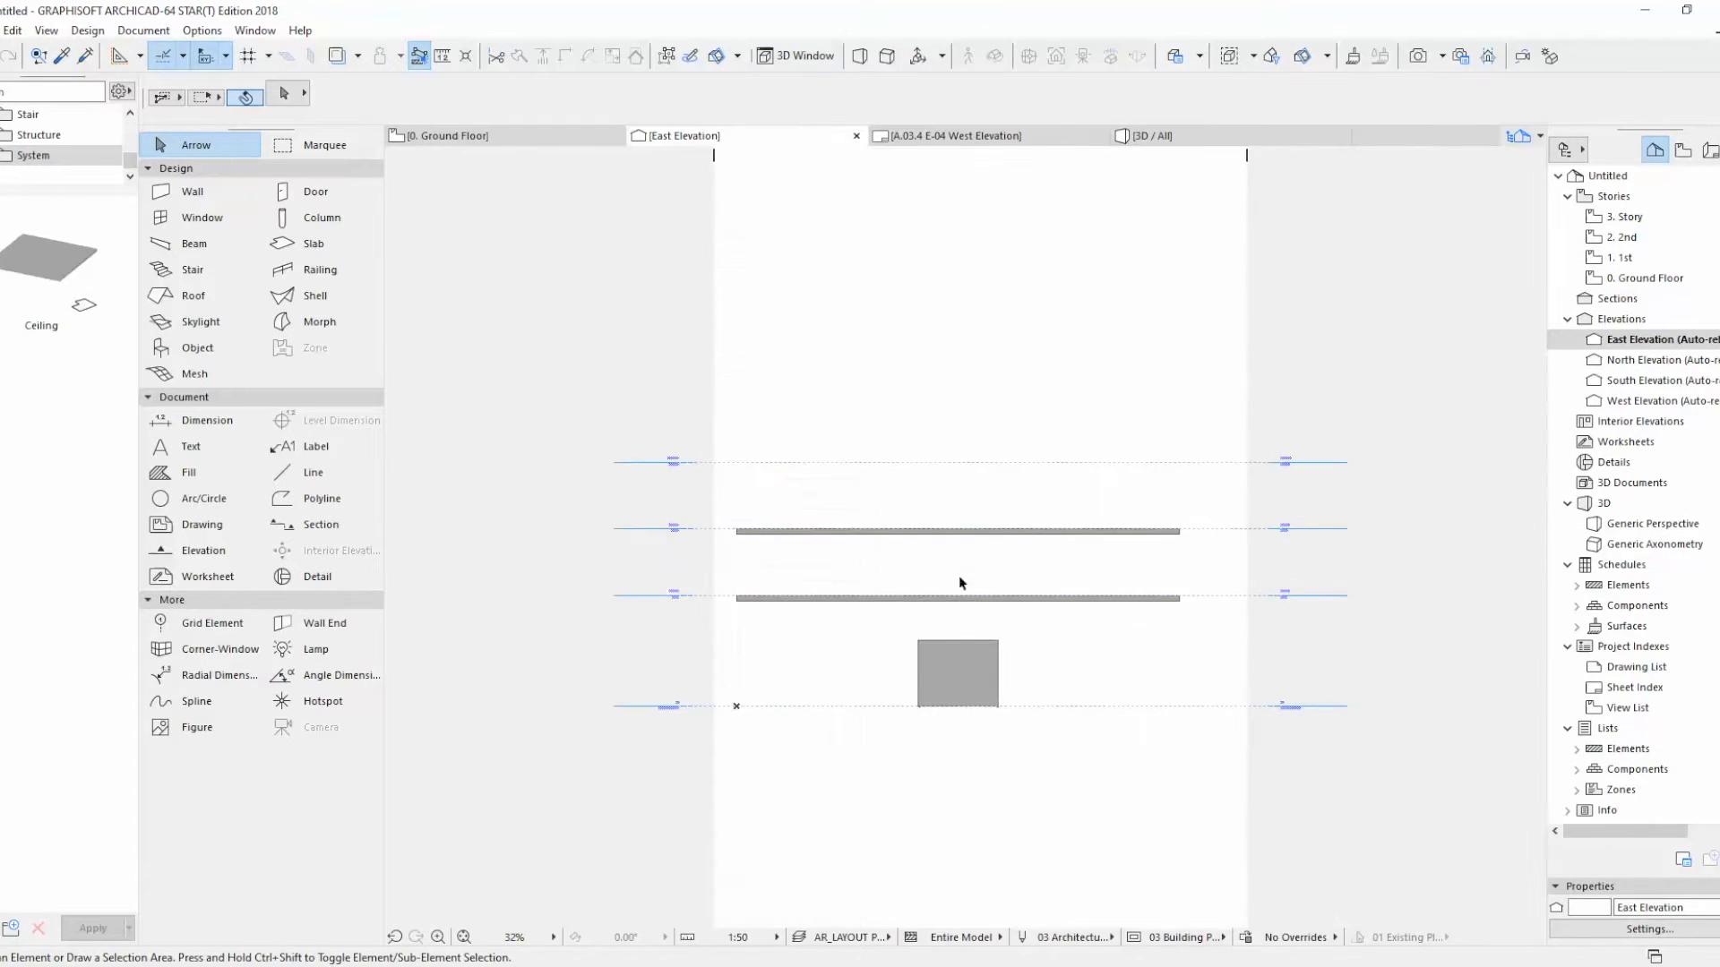
scroll(1295, 446, up, 6)
scroll(1328, 484, down, 5)
click(894, 727)
key(Escape)
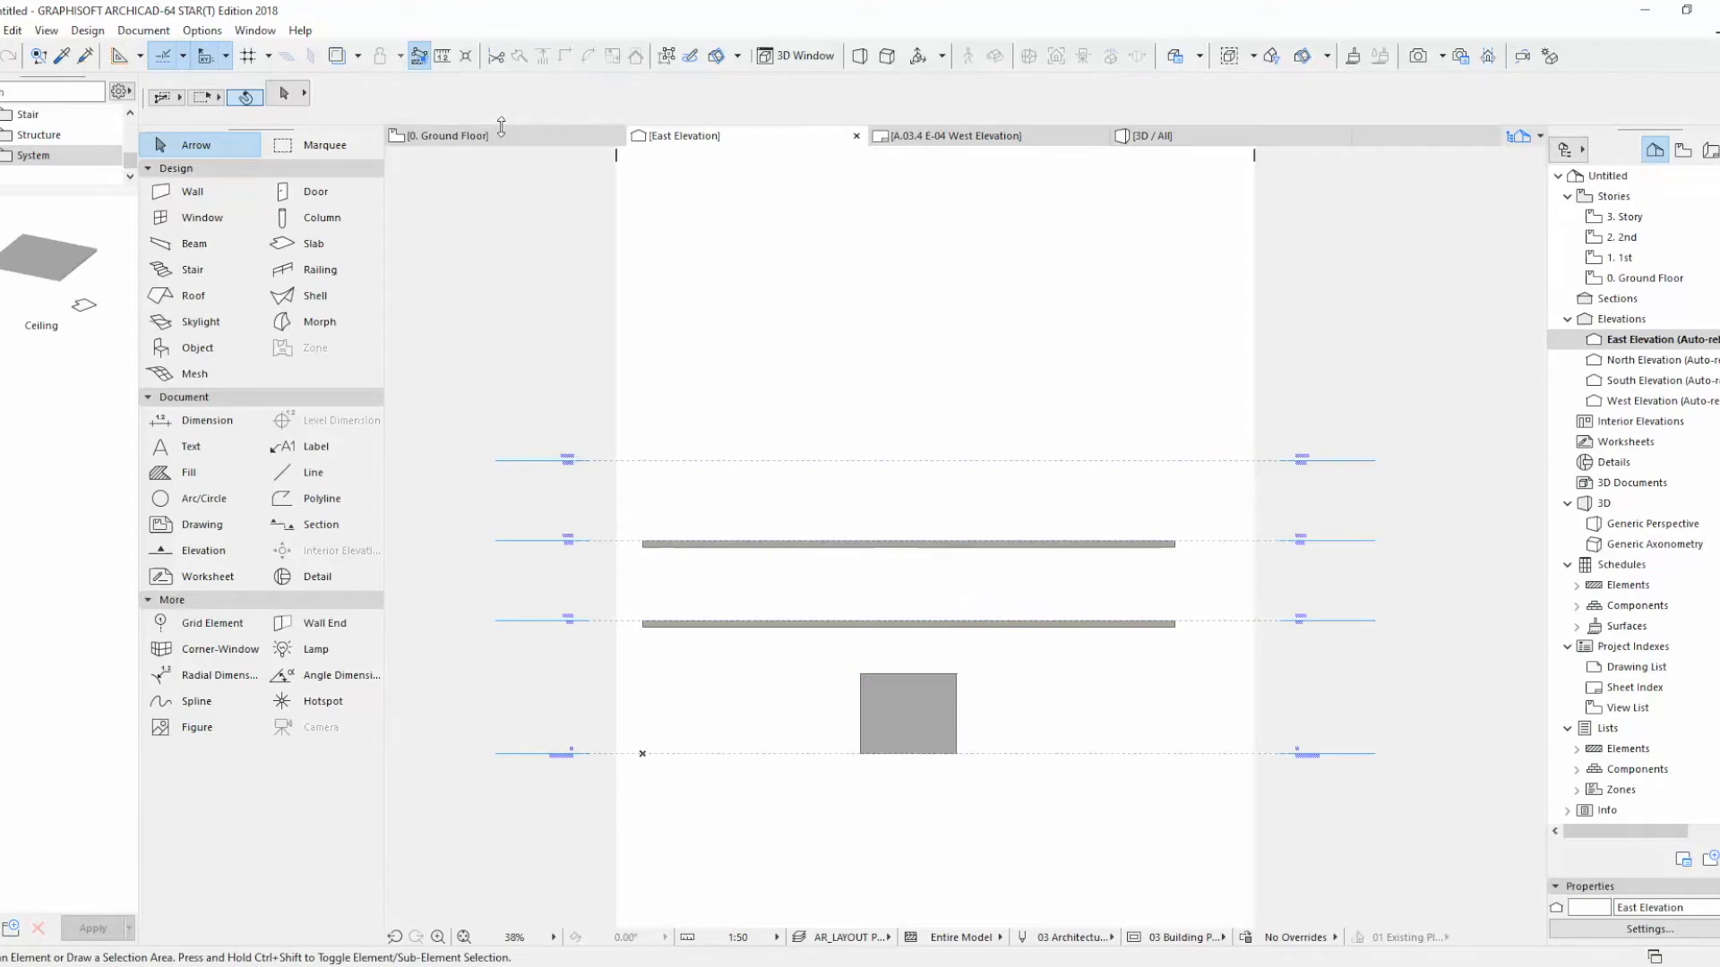
Step: Return to the Ground Floor plan and open the South Elevation from its marker
click(499, 134)
scroll(1030, 555, down, 3)
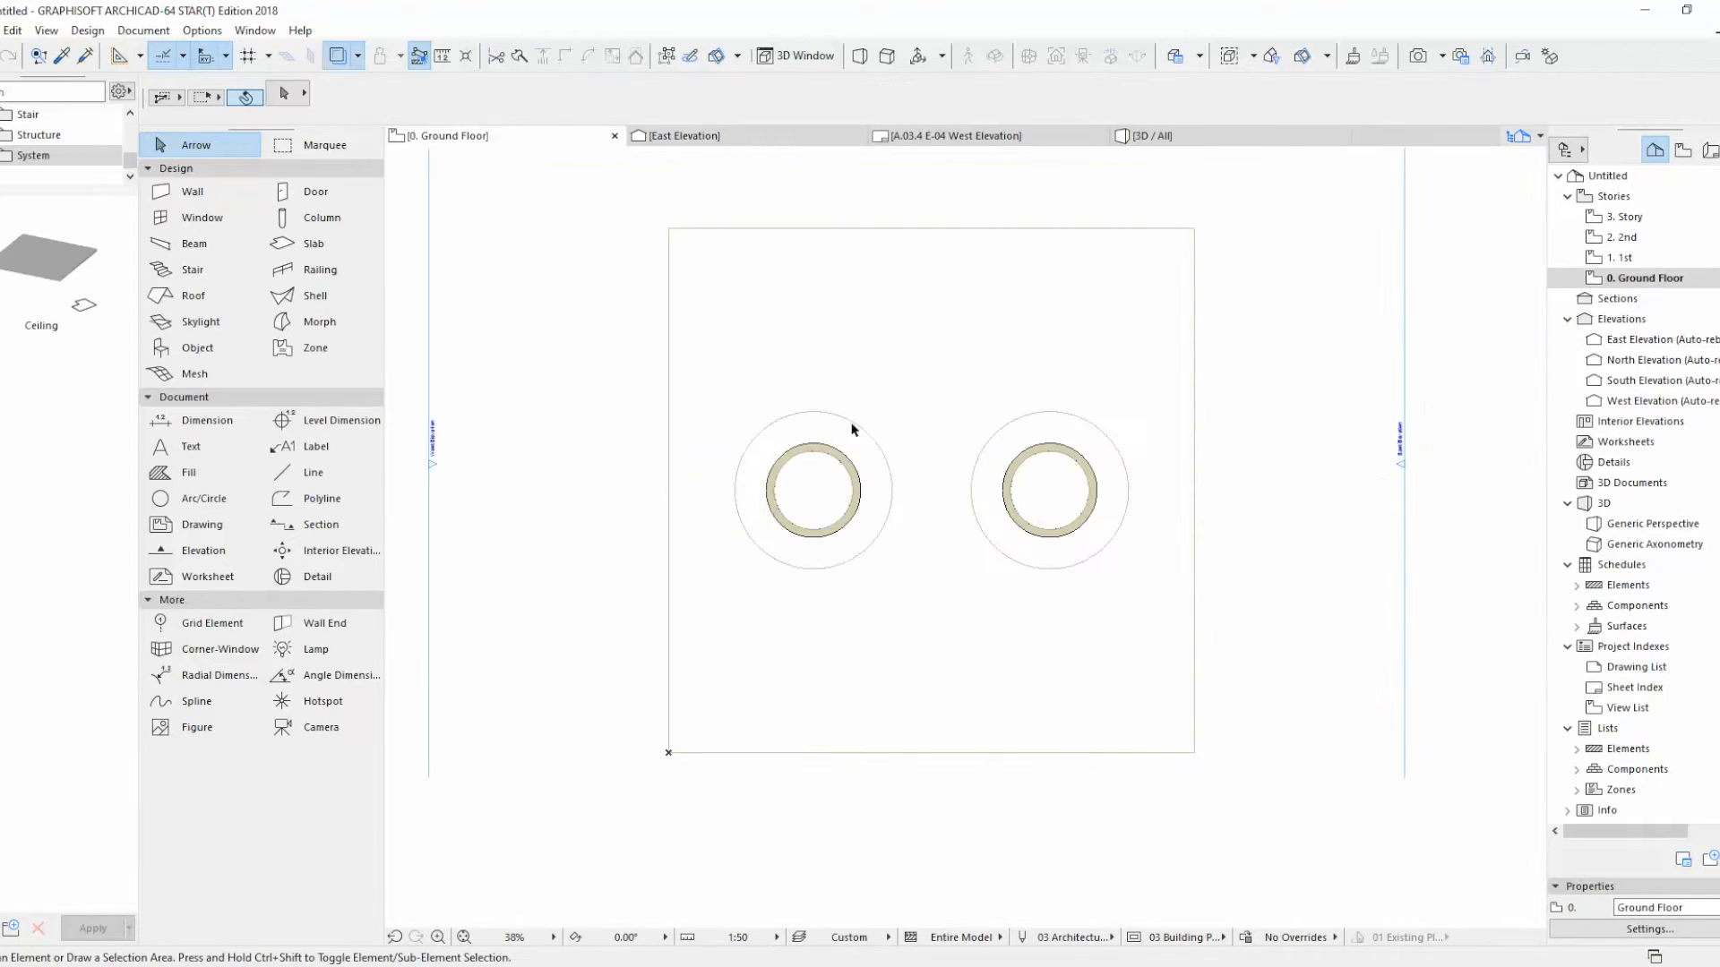
right_click(906, 769)
click(949, 290)
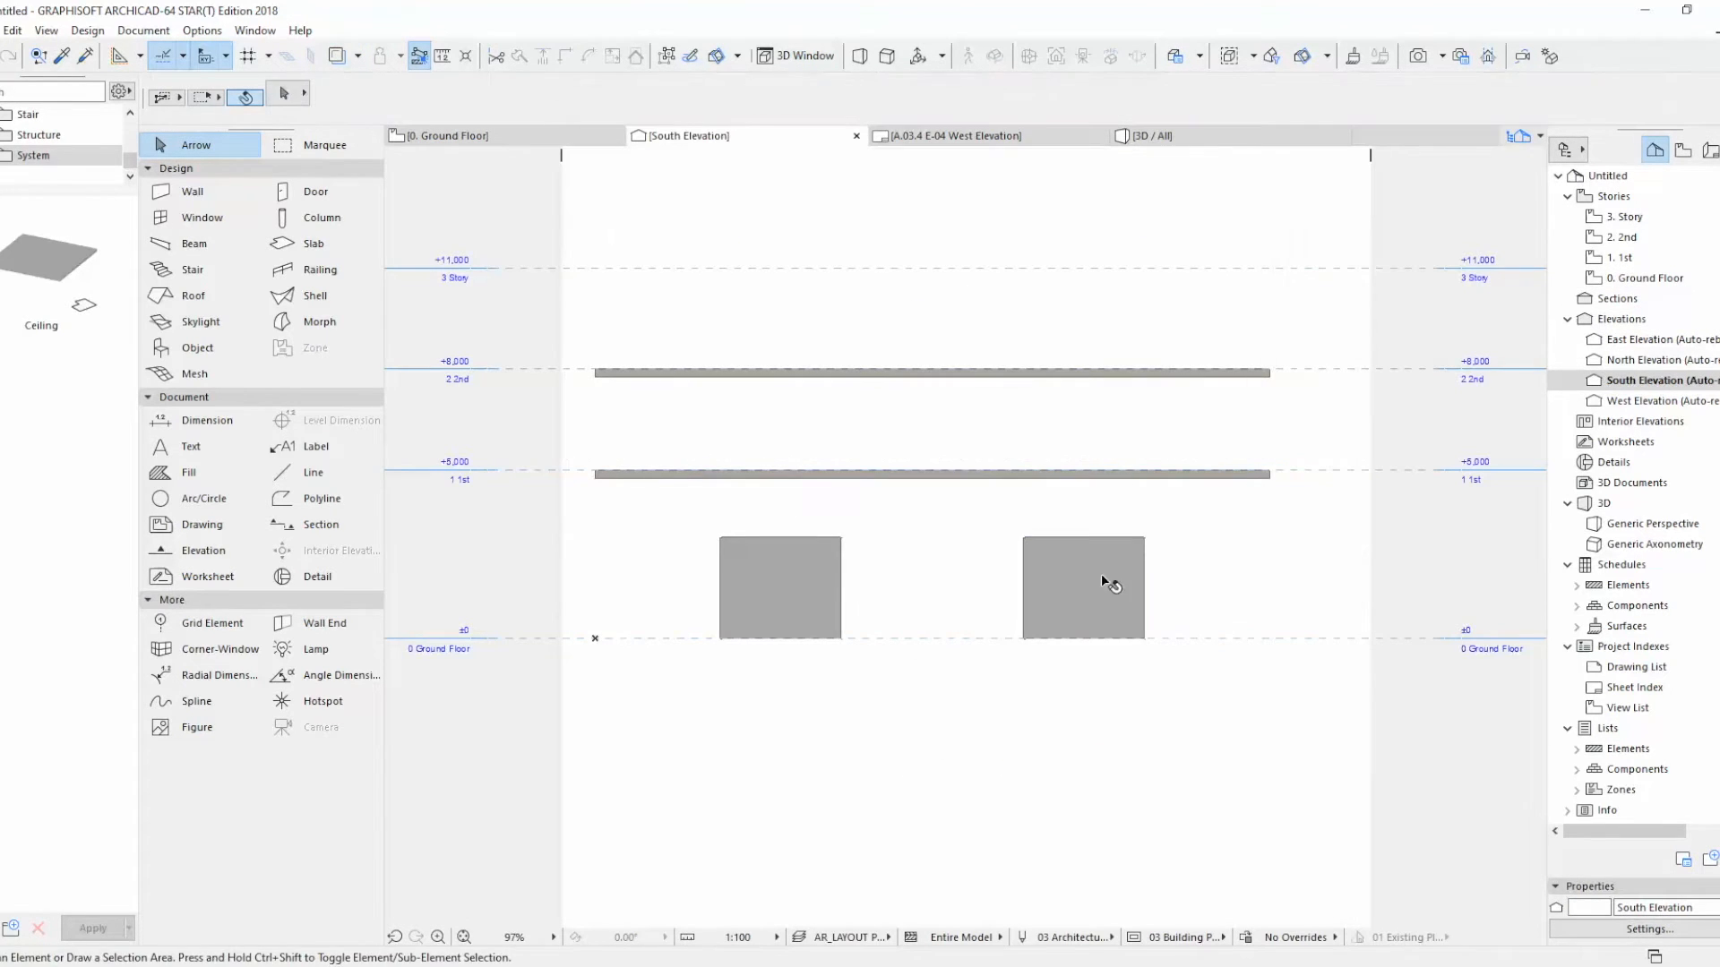
Step: Stretch both ring walls upward together to a height of about 11,019, near the 3rd story level
click(1104, 580)
click(1144, 537)
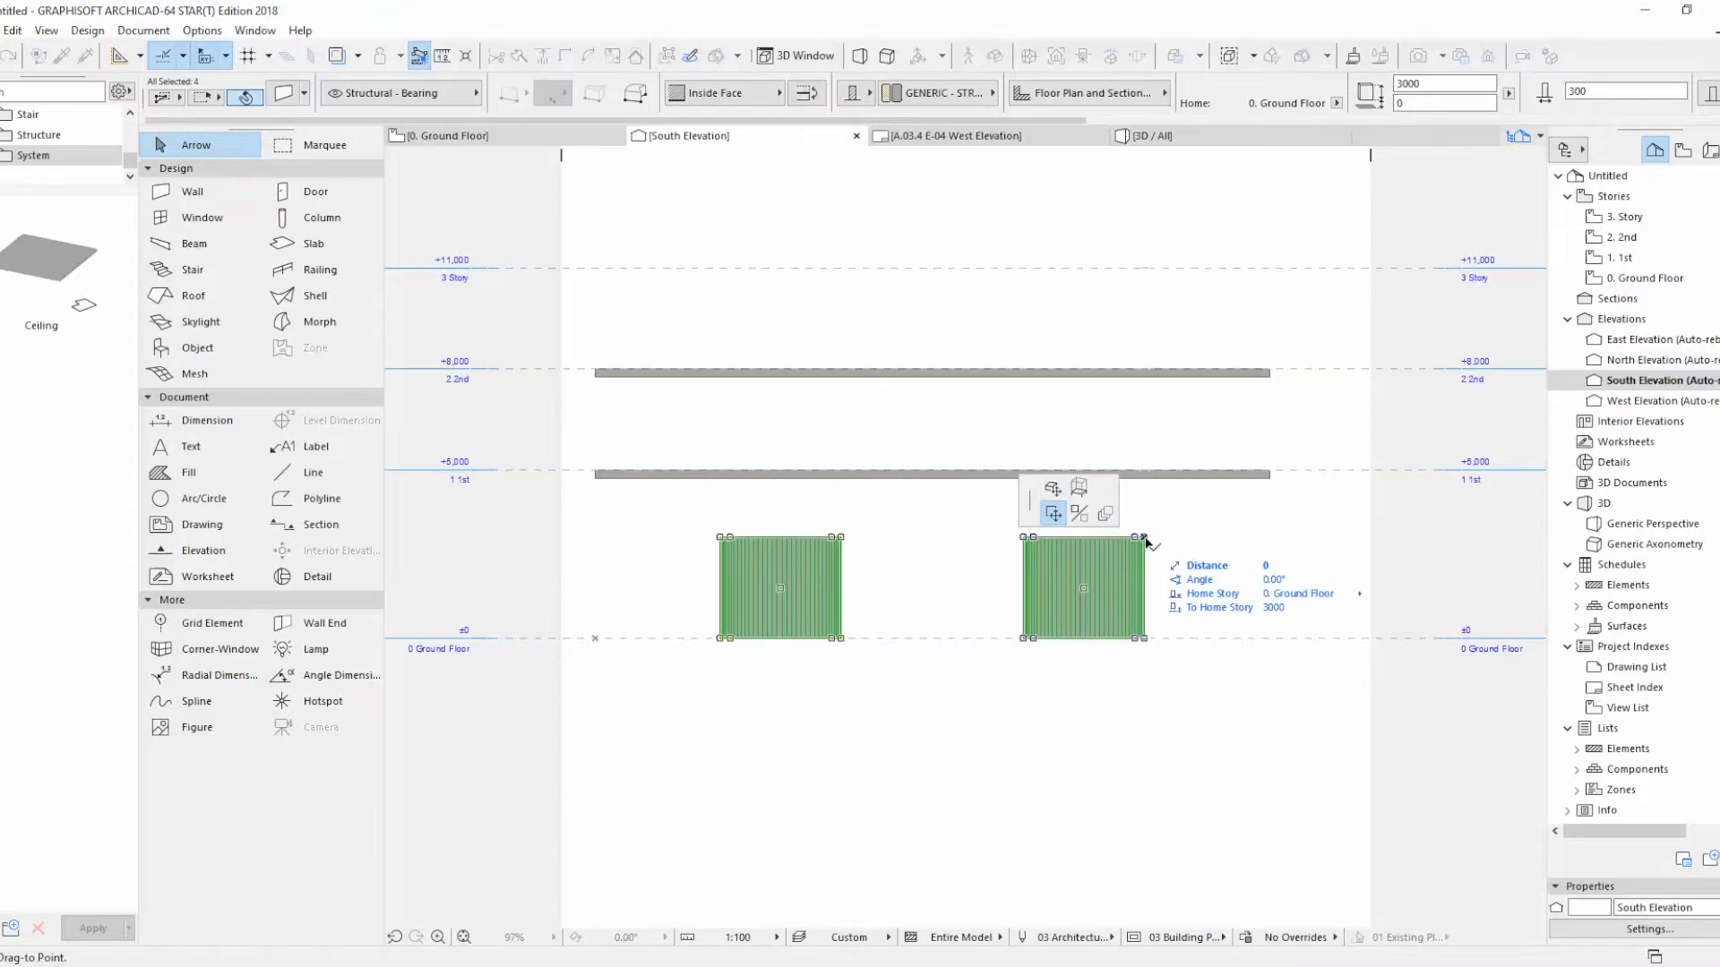
click(1078, 489)
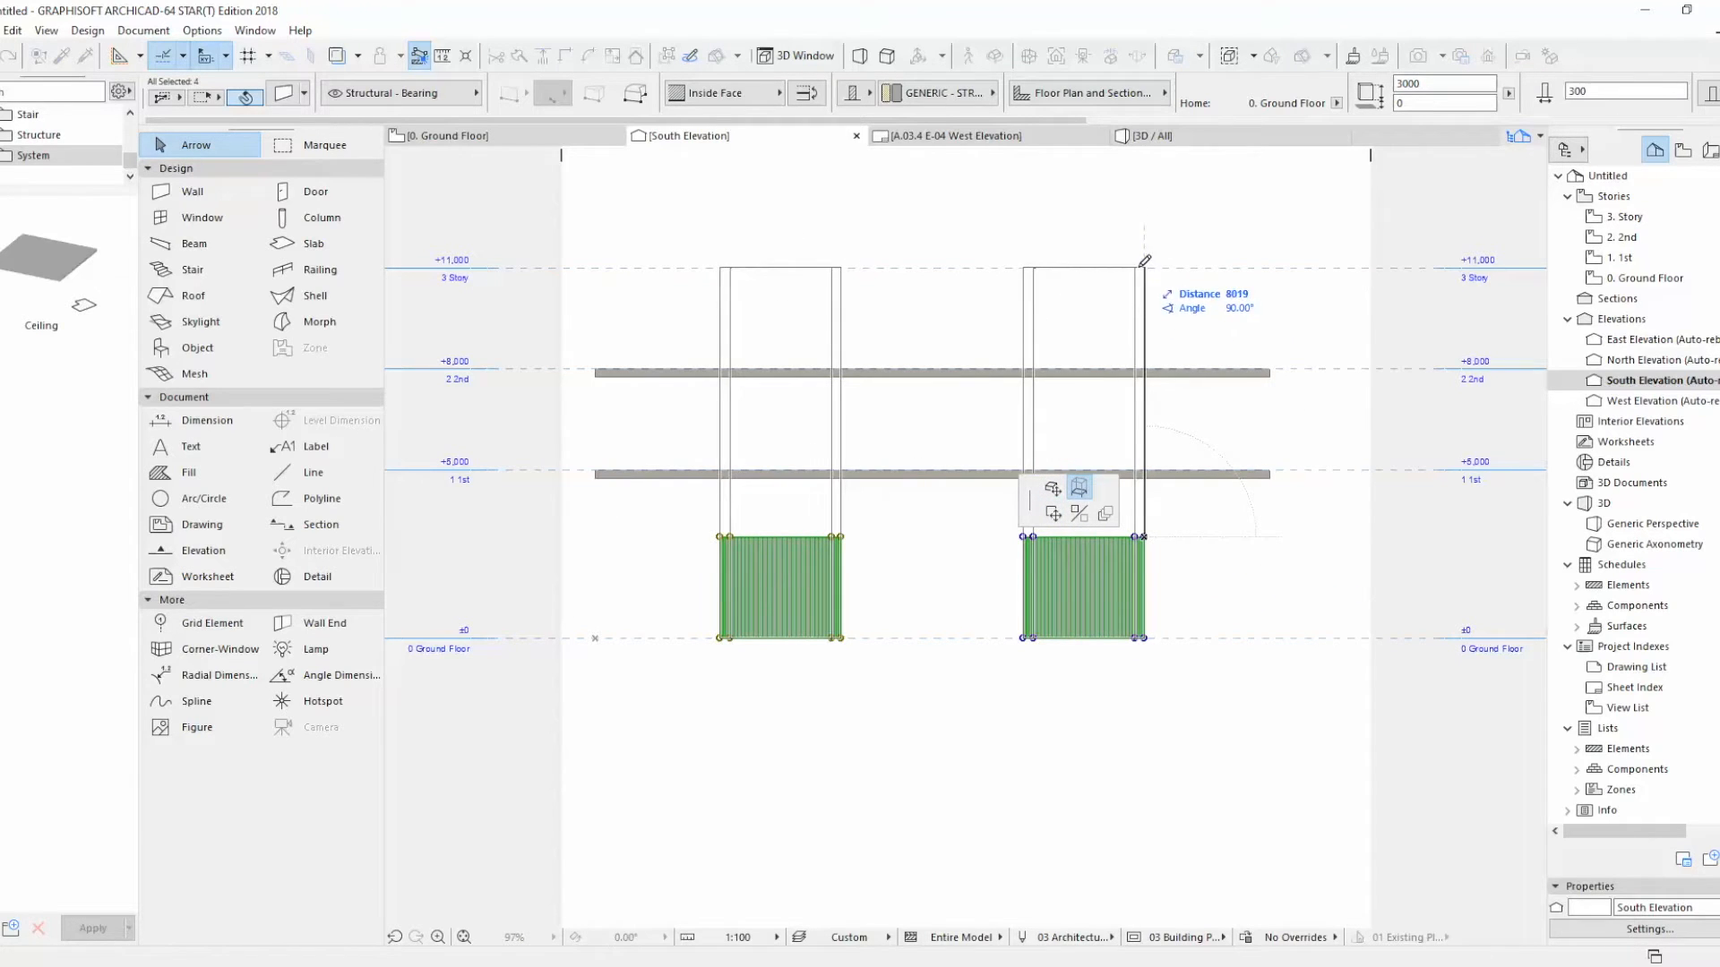
click(1144, 260)
Step: Correct the top of both ring walls to align exactly with the 3rd story line at a height of 11000
scroll(1156, 273, up, 10)
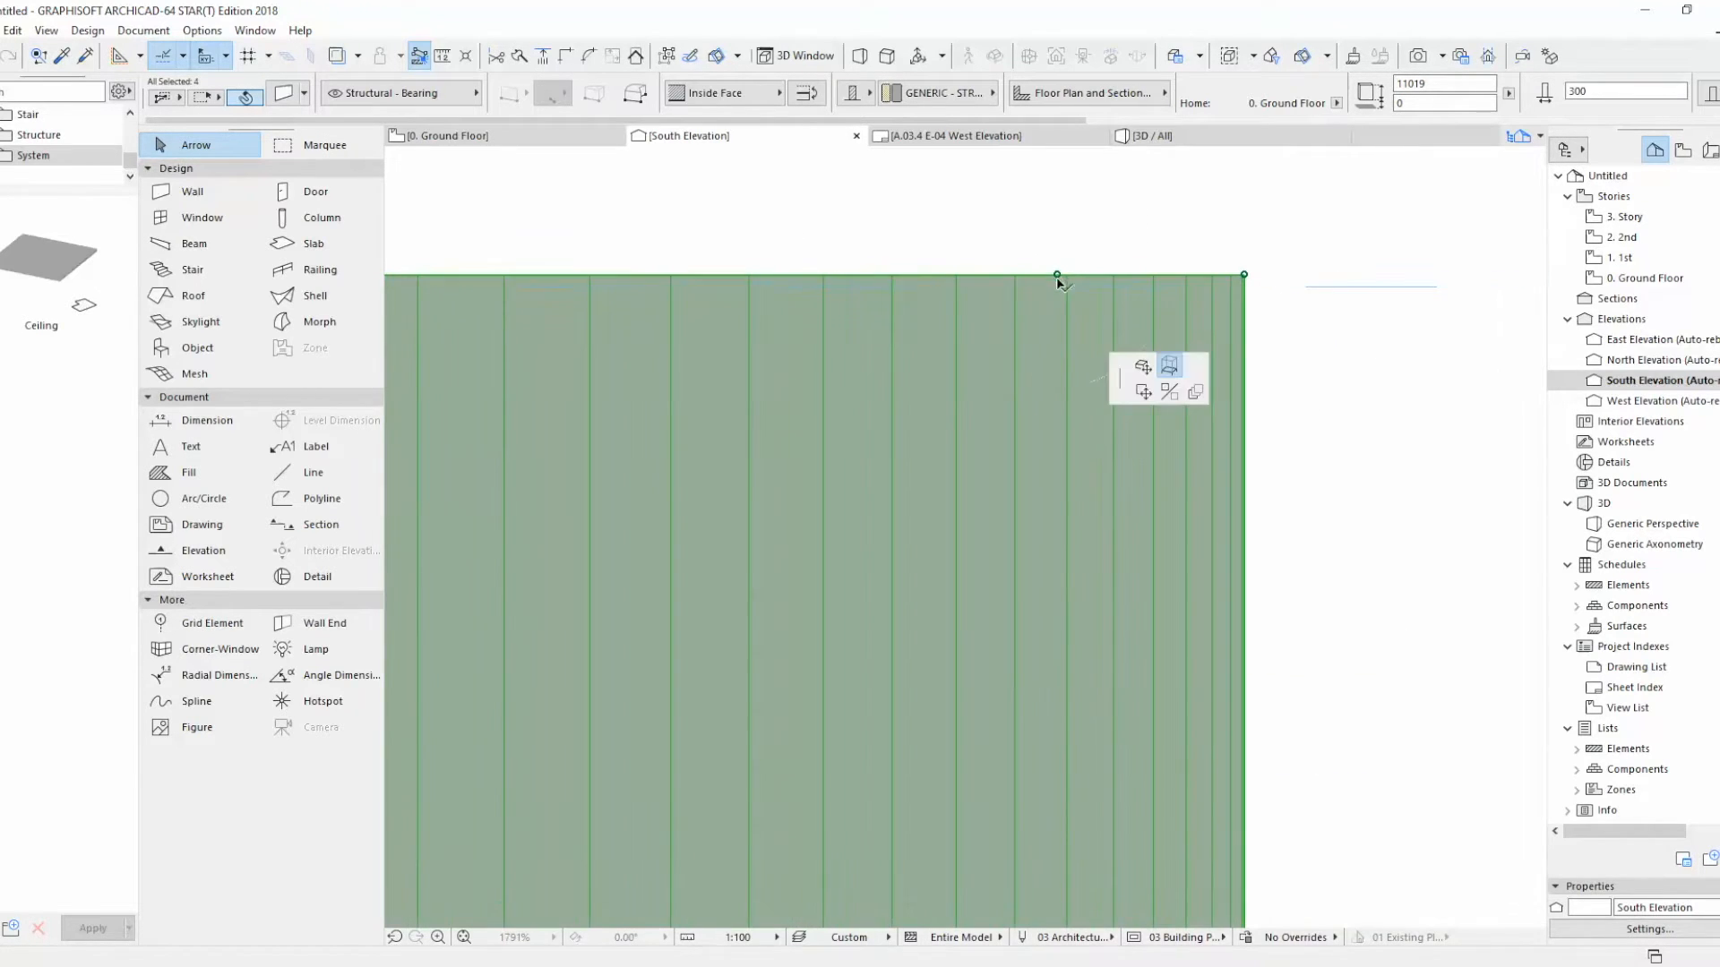
click(1058, 275)
click(1179, 298)
scroll(1179, 299, down, 16)
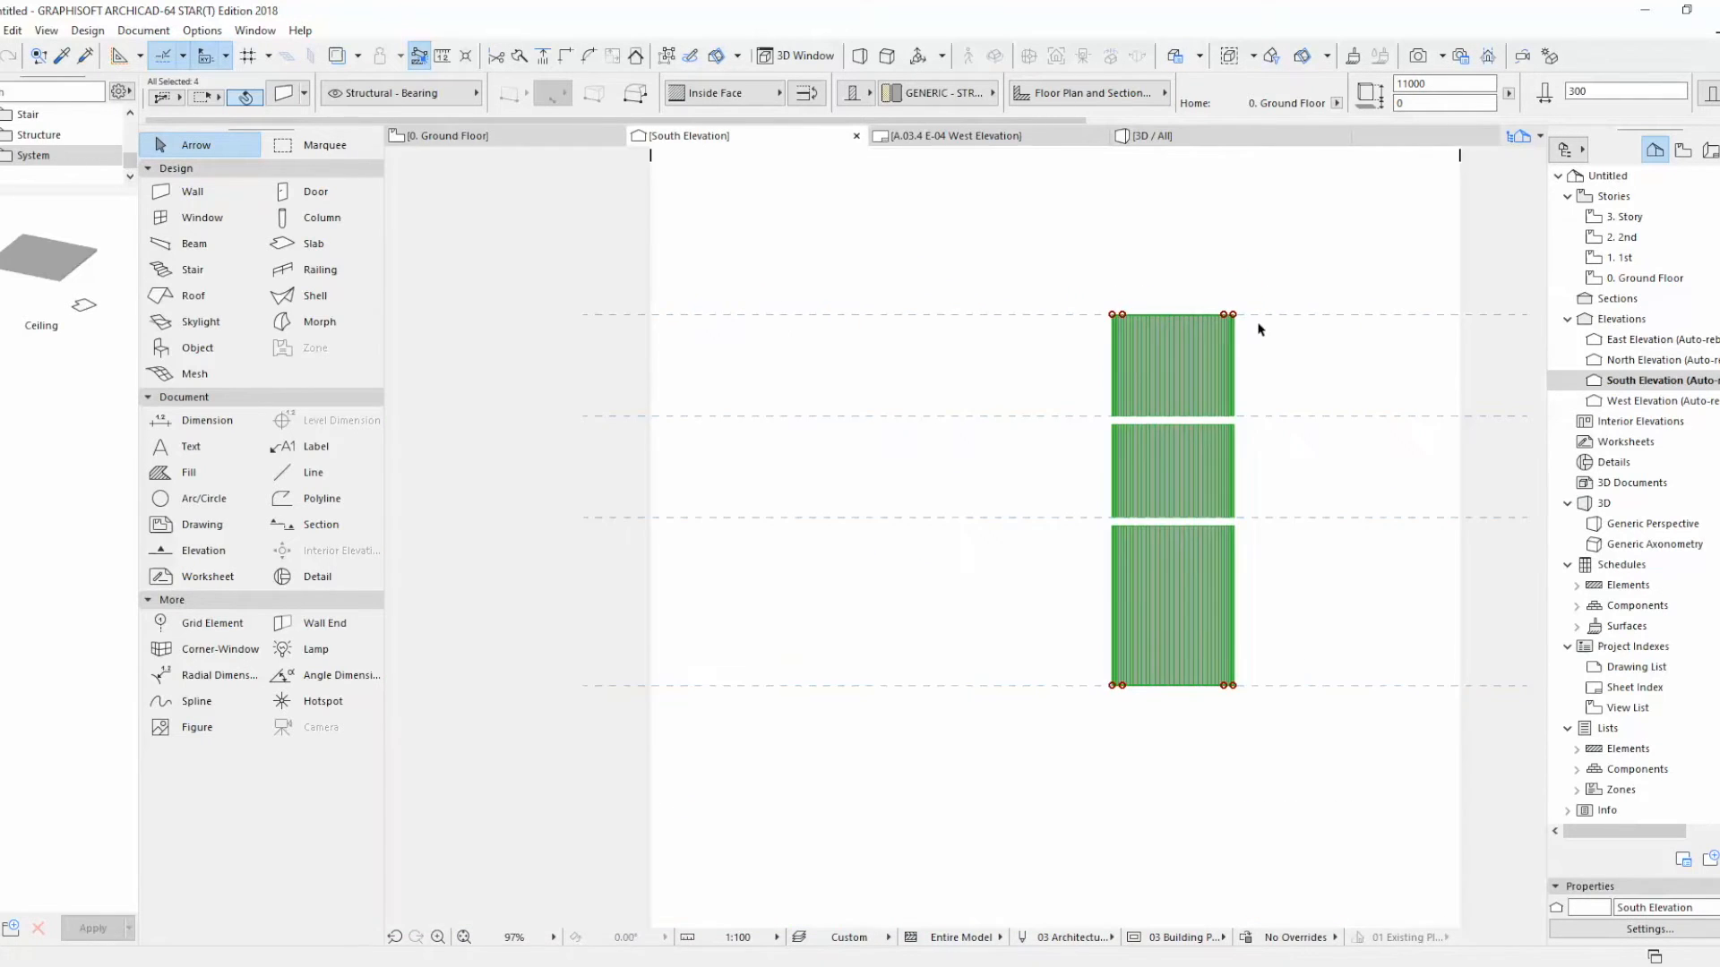
scroll(950, 322, up, 6)
scroll(765, 329, down, 4)
scroll(761, 328, down, 2)
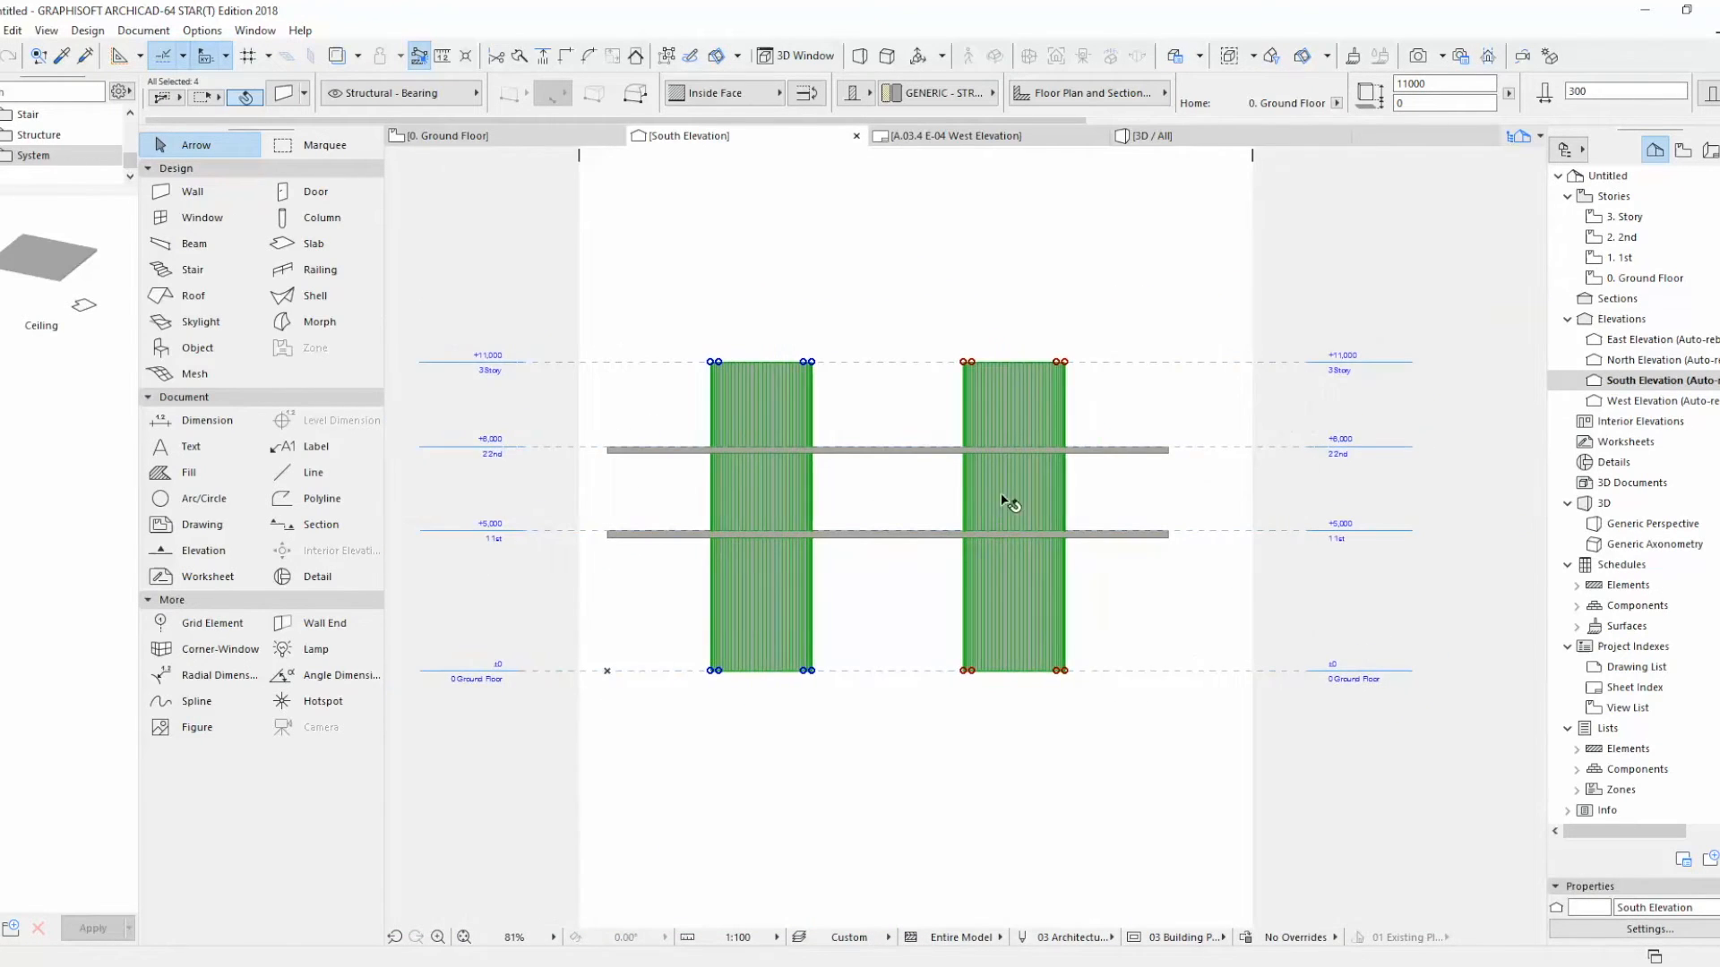
scroll(1380, 400, down, 1)
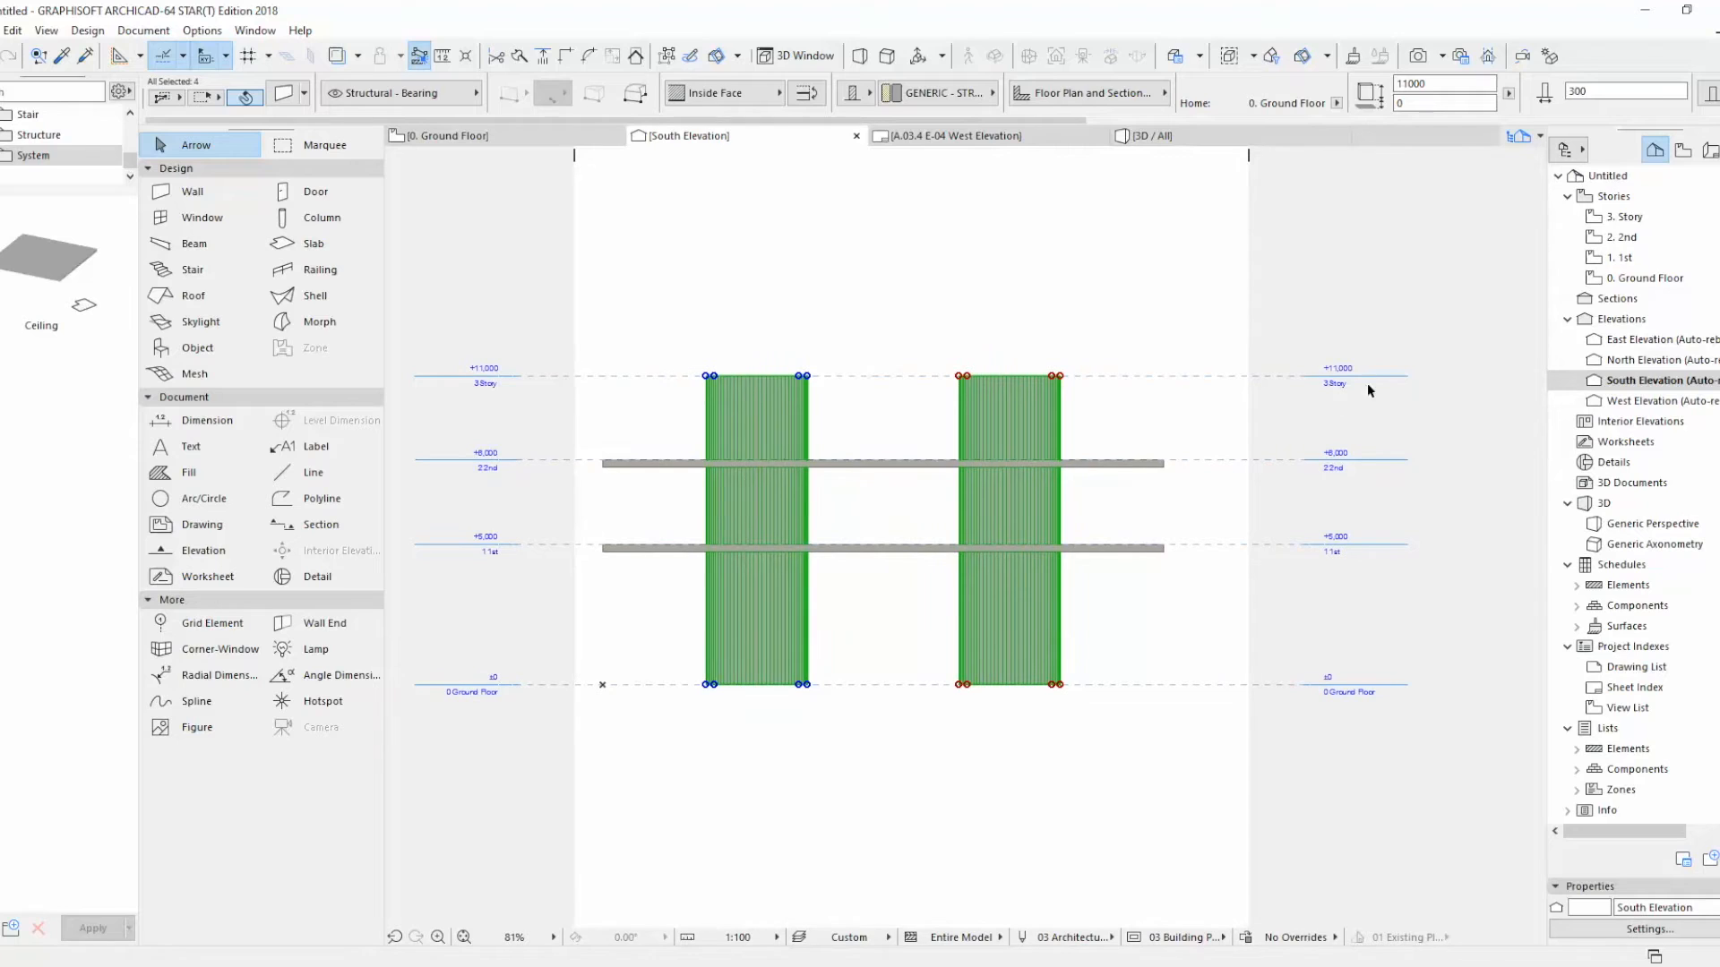
click(1367, 322)
scroll(1397, 555, up, 1)
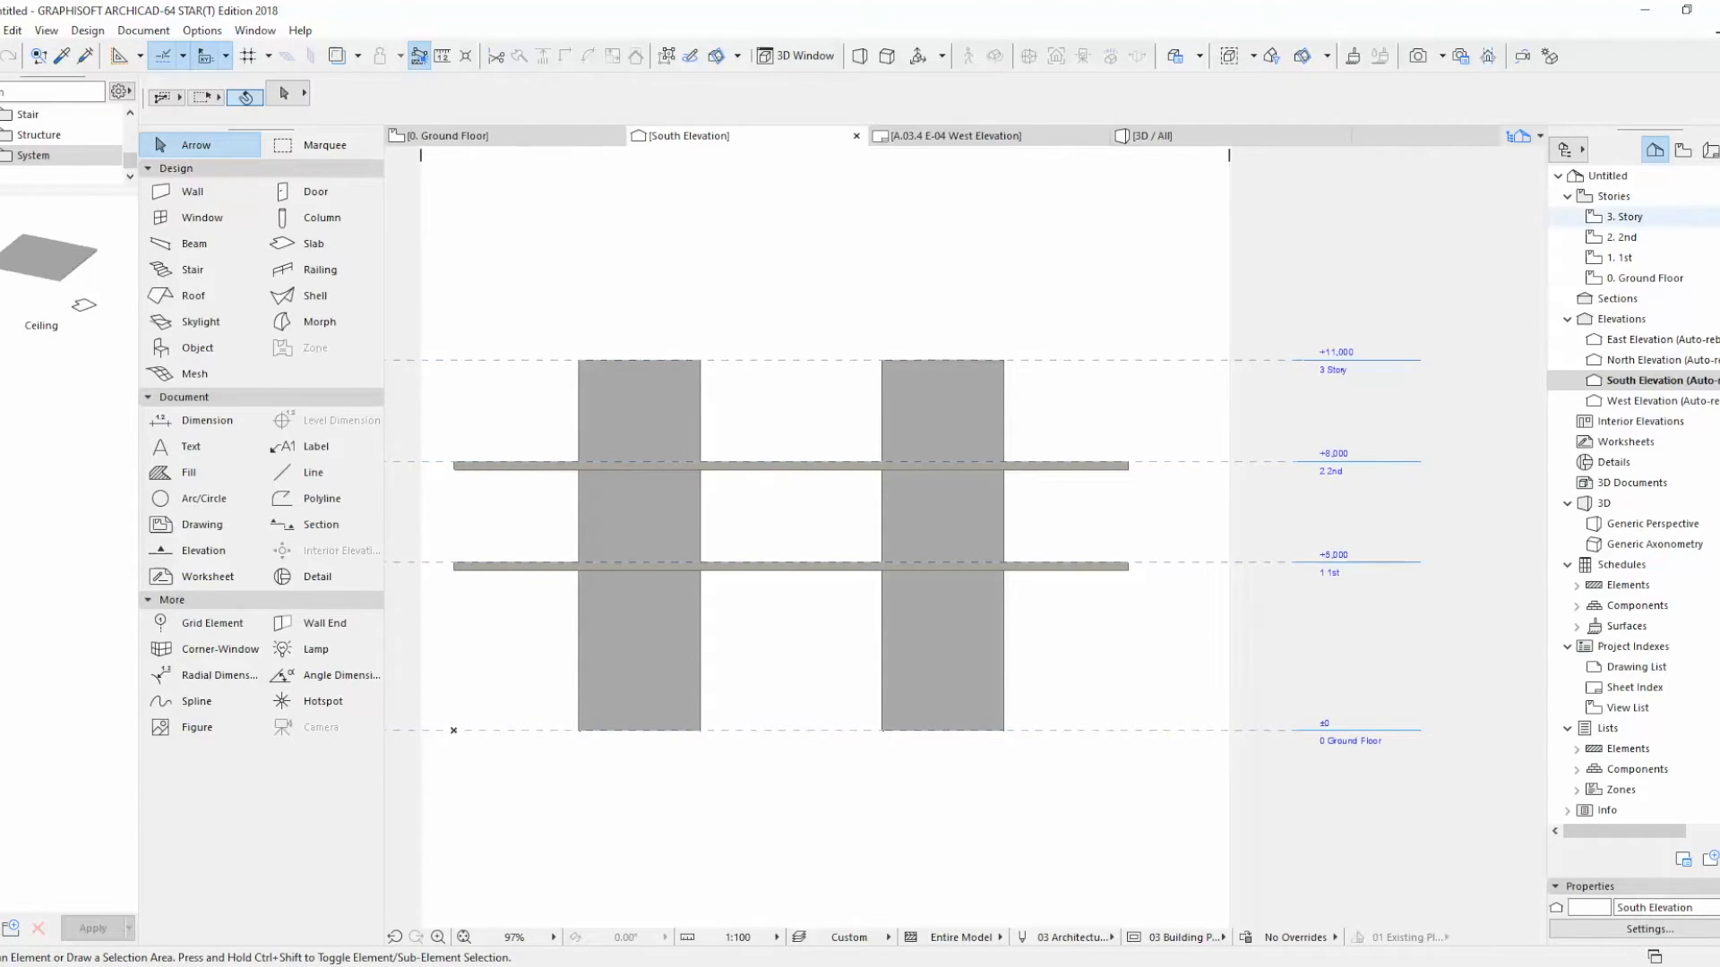
Step: In the story settings, set story 3's height to next and its elevation to 20000
right_click(1653, 280)
click(1585, 552)
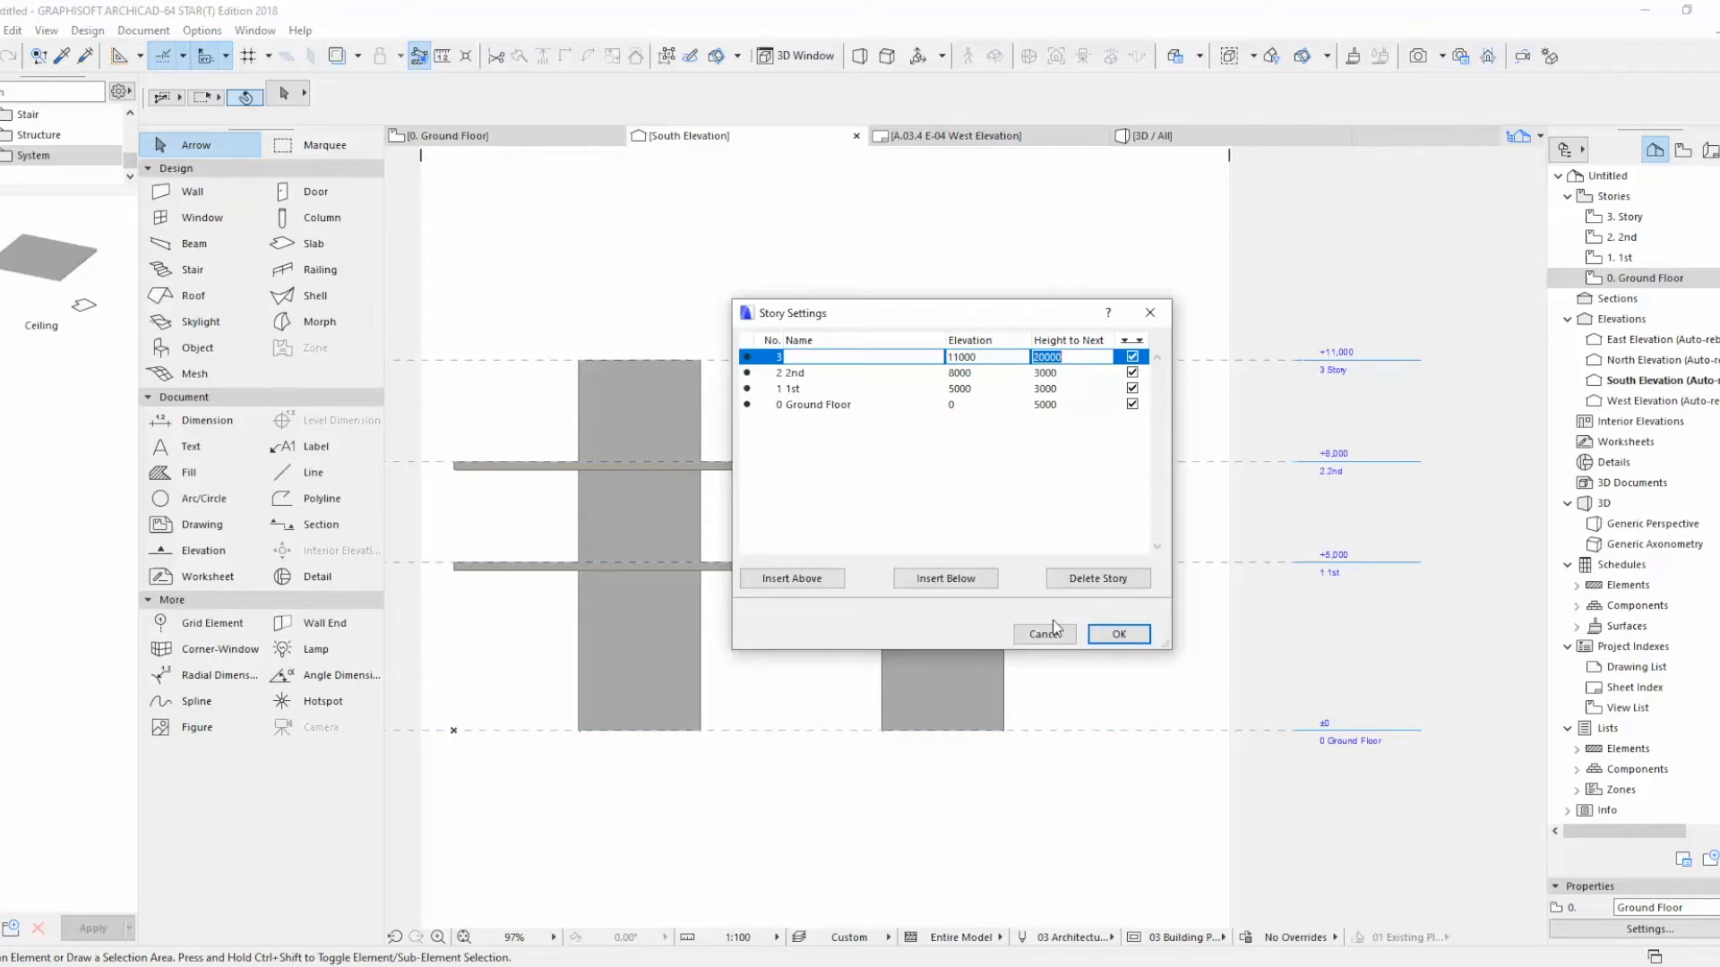
click(1119, 633)
right_click(1653, 277)
click(1586, 552)
click(978, 359)
click(1119, 634)
scroll(786, 496, down, 3)
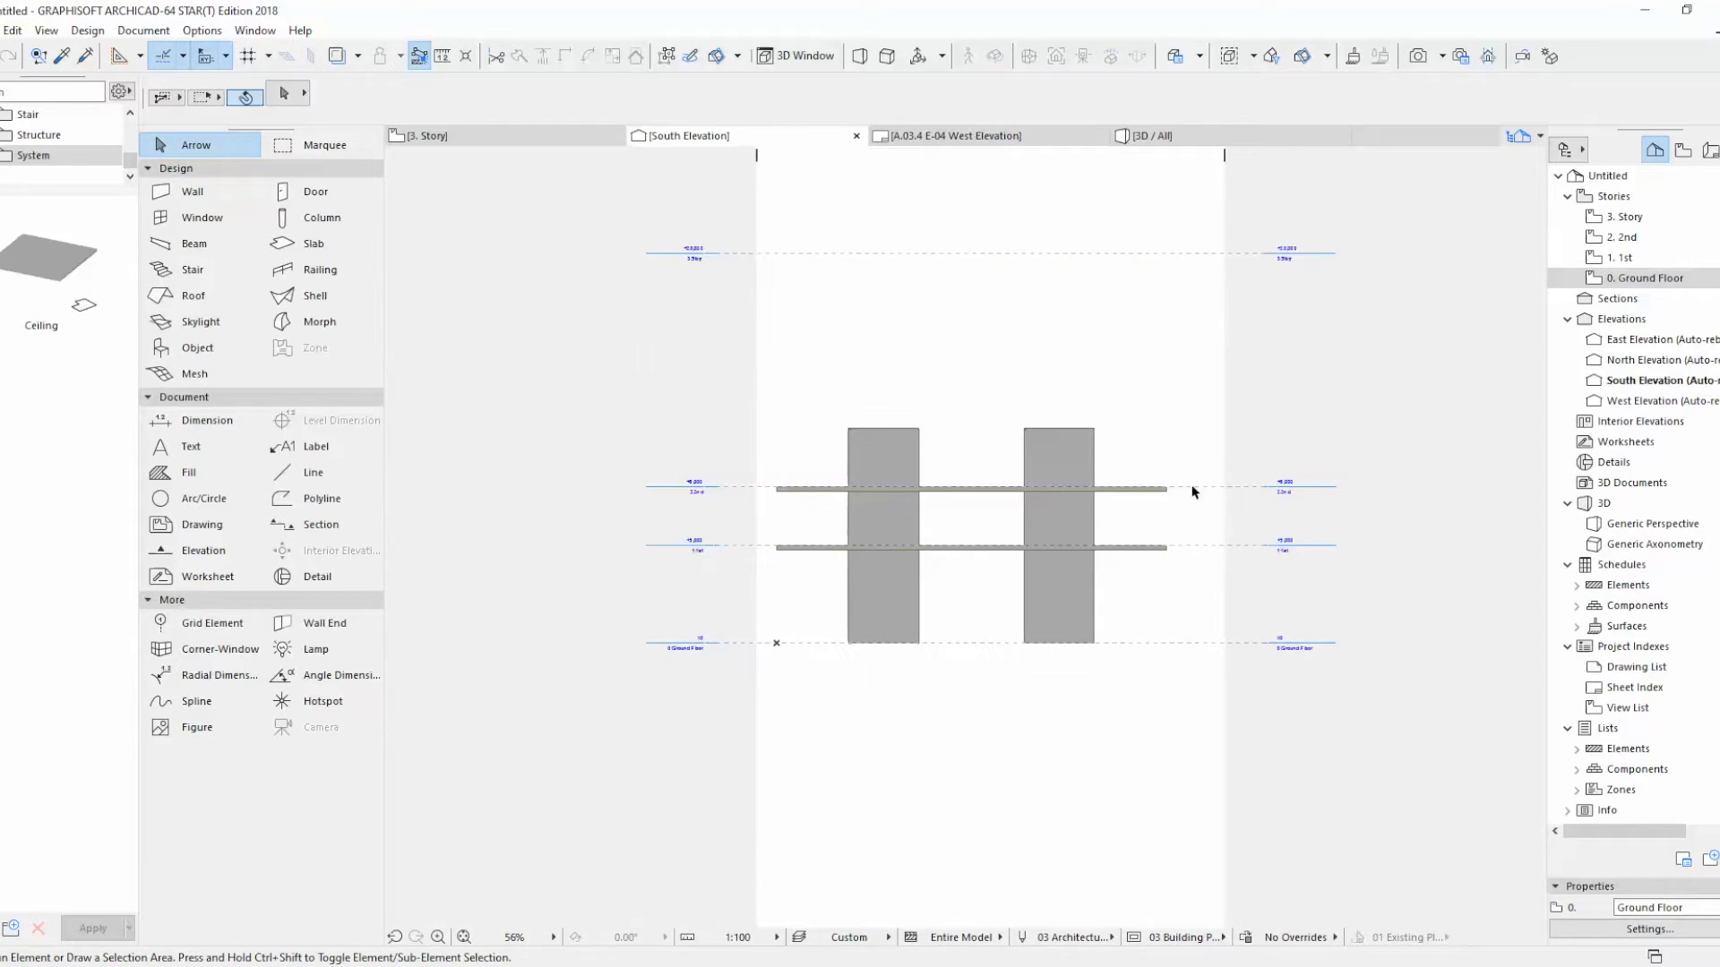
Step: Stretch both ring walls up to the 3rd story line at 20,000 in the South Elevation
drag(787, 496, 1165, 690)
click(1101, 460)
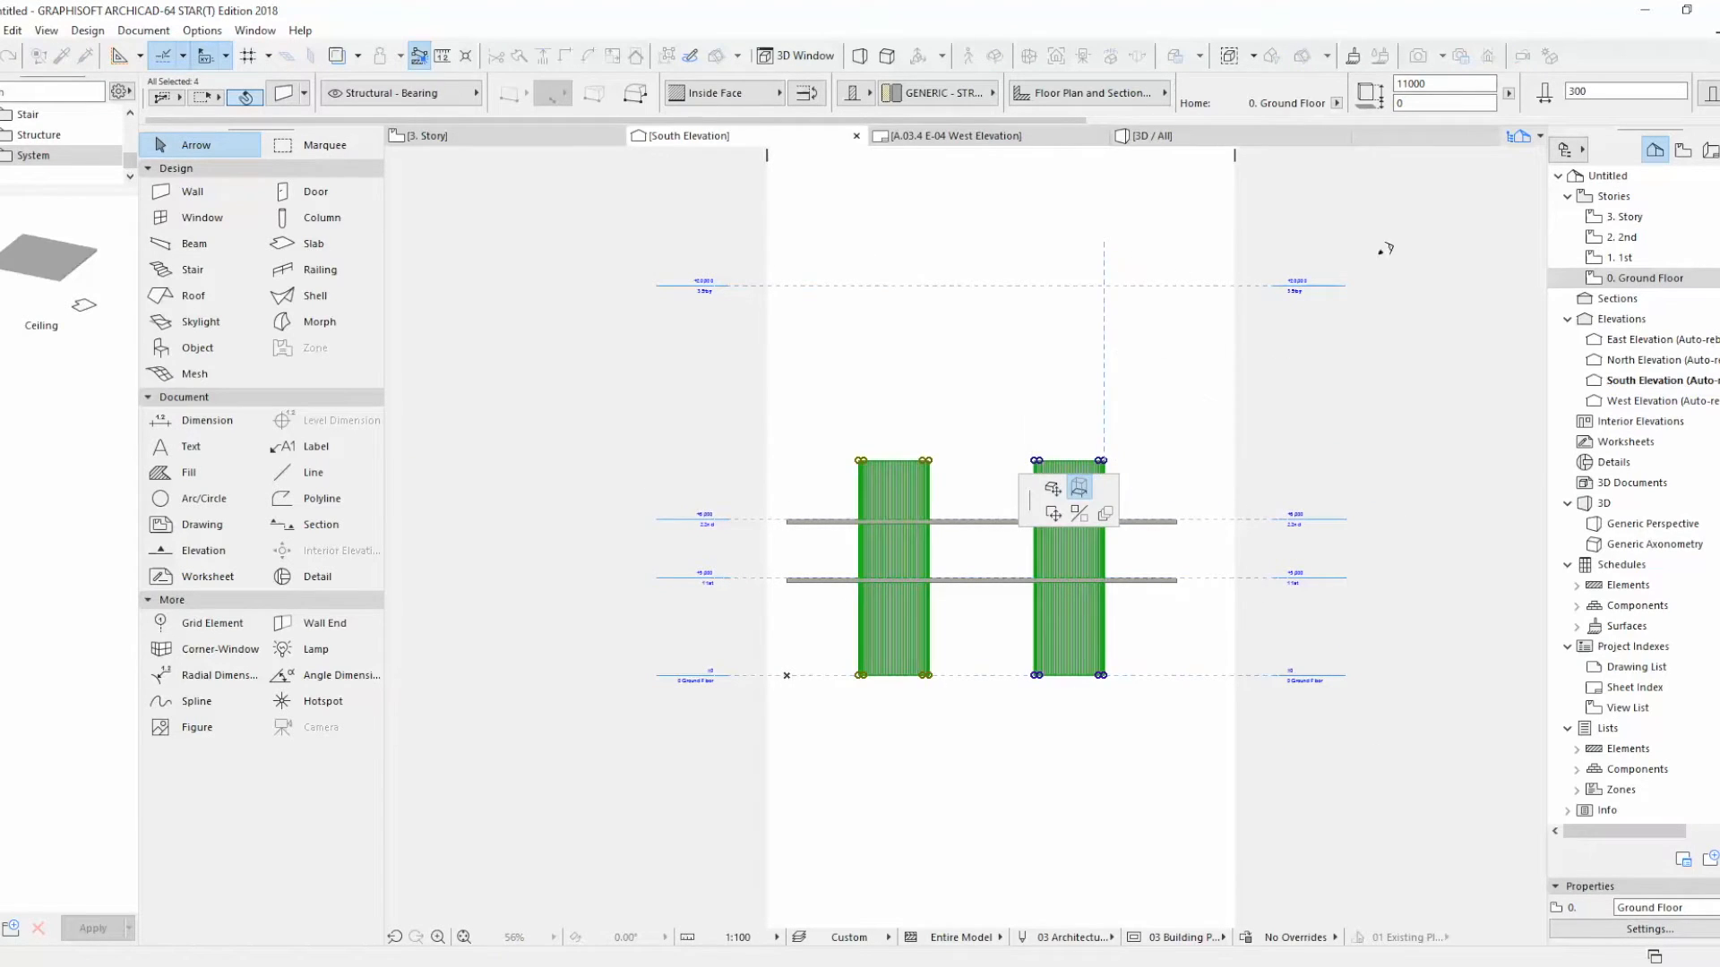
click(1172, 282)
click(1308, 430)
scroll(1068, 375, up, 1)
middle_drag(1068, 376, 1044, 418)
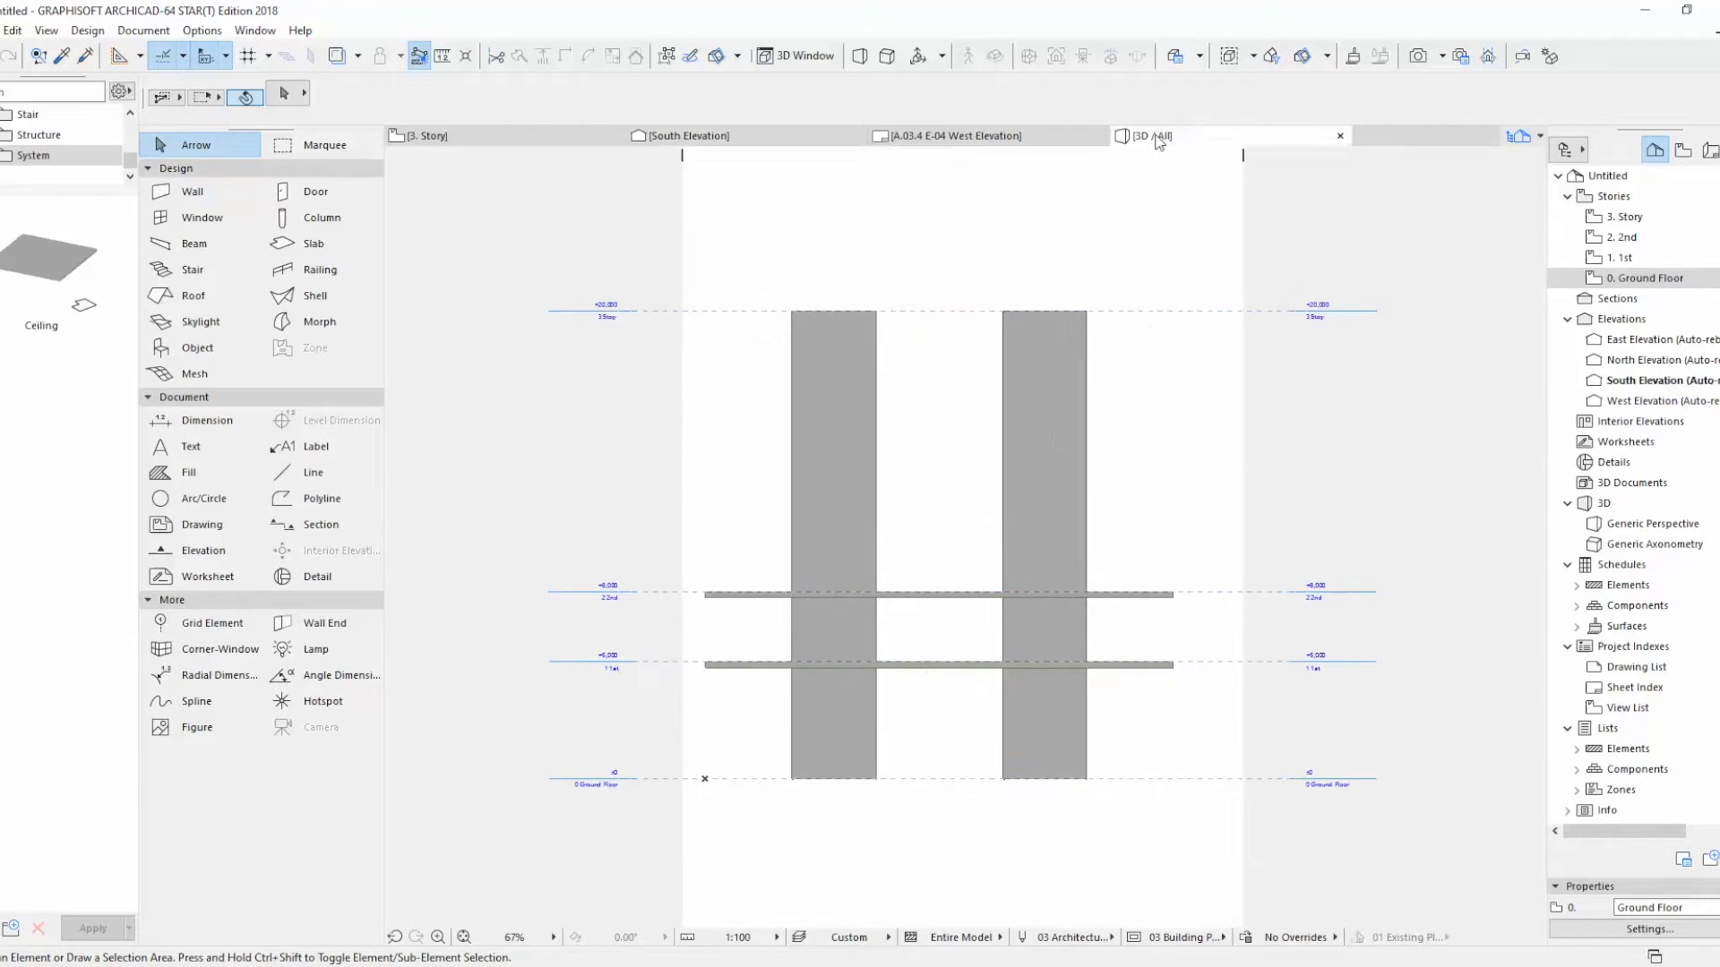
Step: Inspect the ring walls in 3D, activate the 1st story plan and return to the South Elevation
click(1158, 137)
shift+middle_drag(967, 675, 1032, 661)
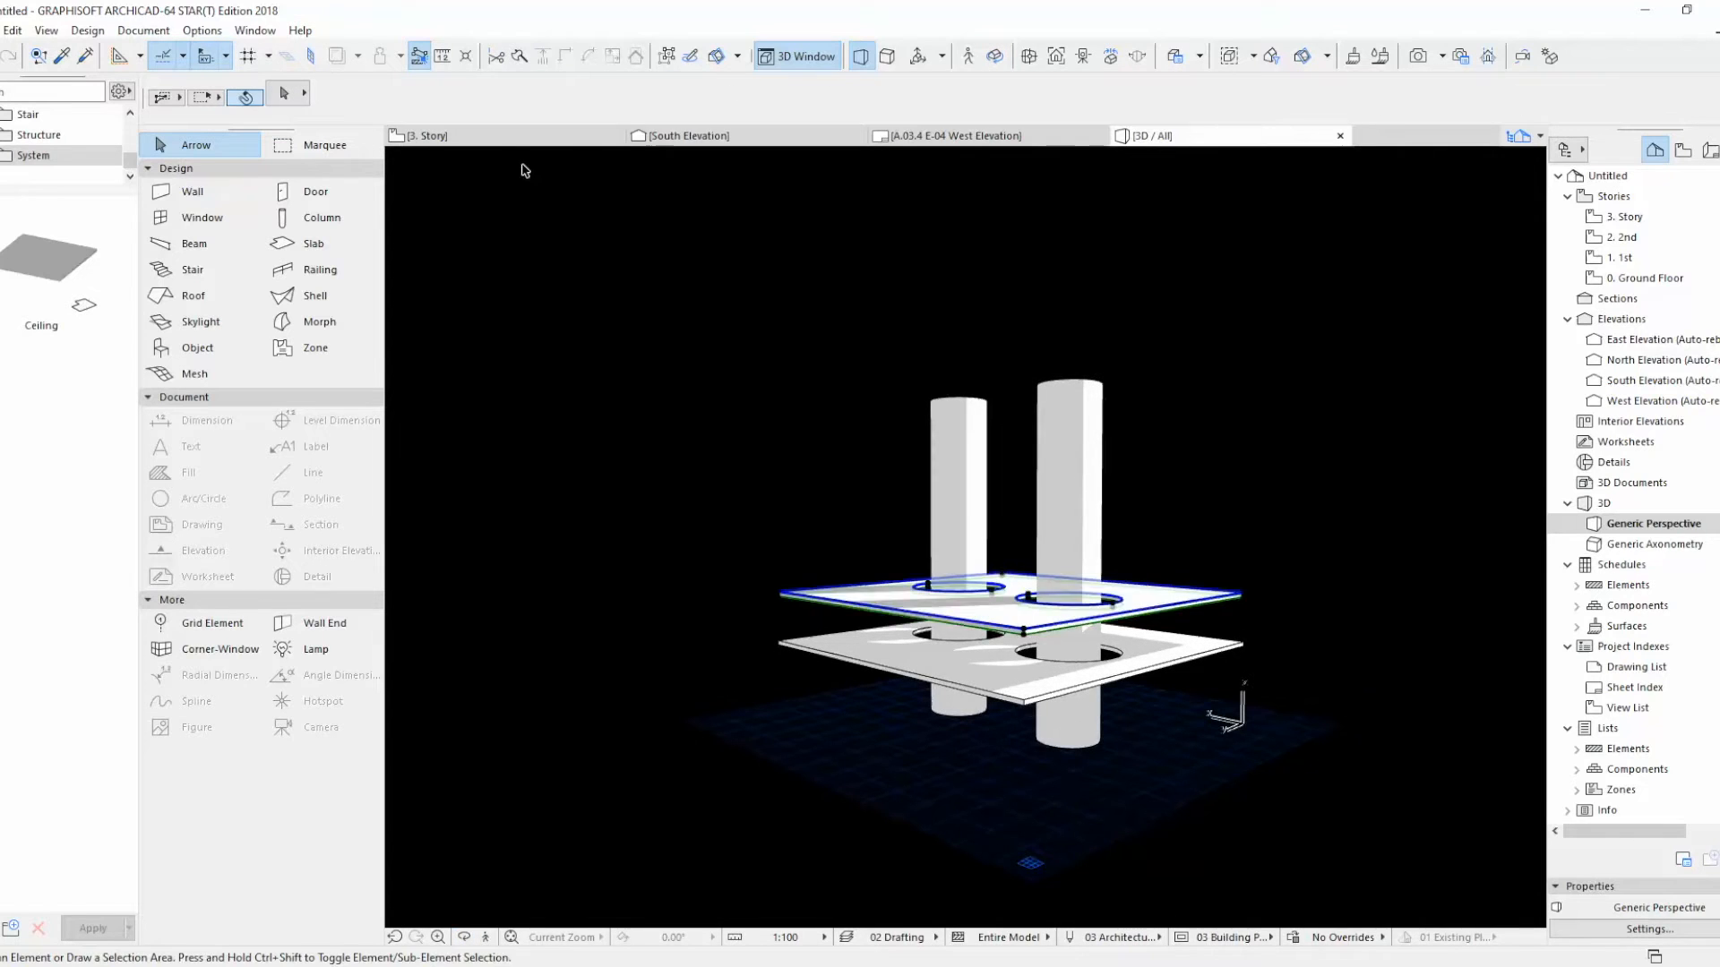
key(F2)
click(1646, 258)
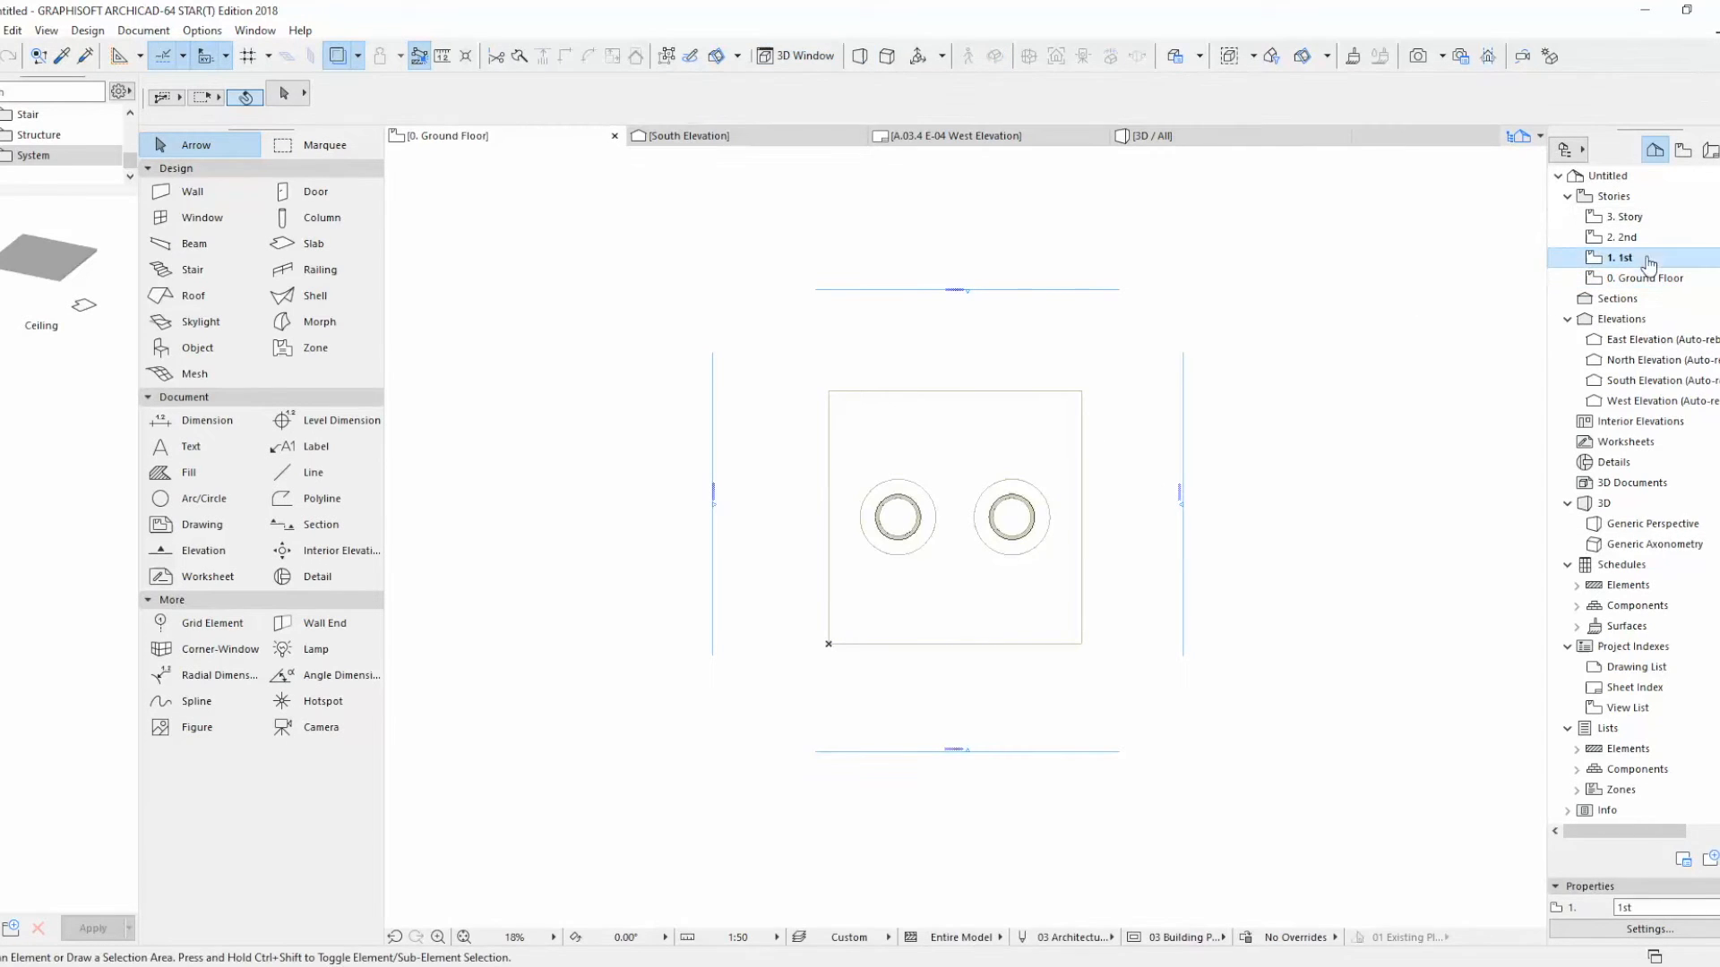
click(833, 136)
scroll(1126, 631, up, 2)
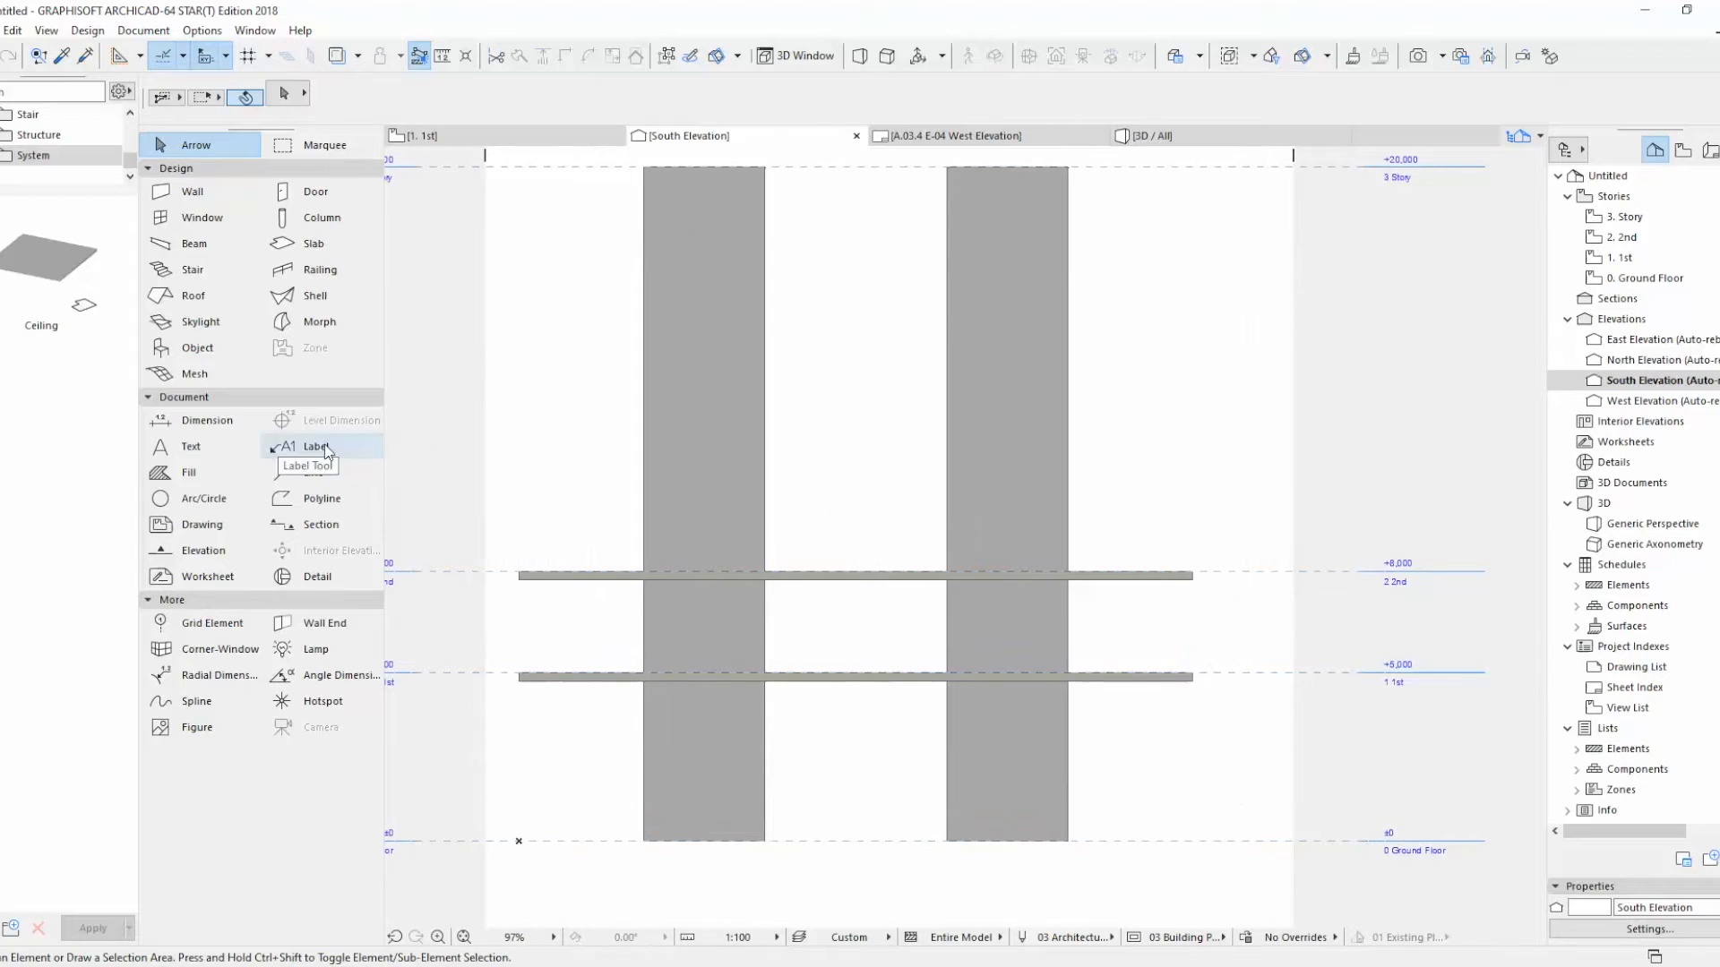
Step: Choose Flat Howe Truss 21 as the Object default by searching for "truss" and place one between the two slabs in the South Elevation
double_click(197, 348)
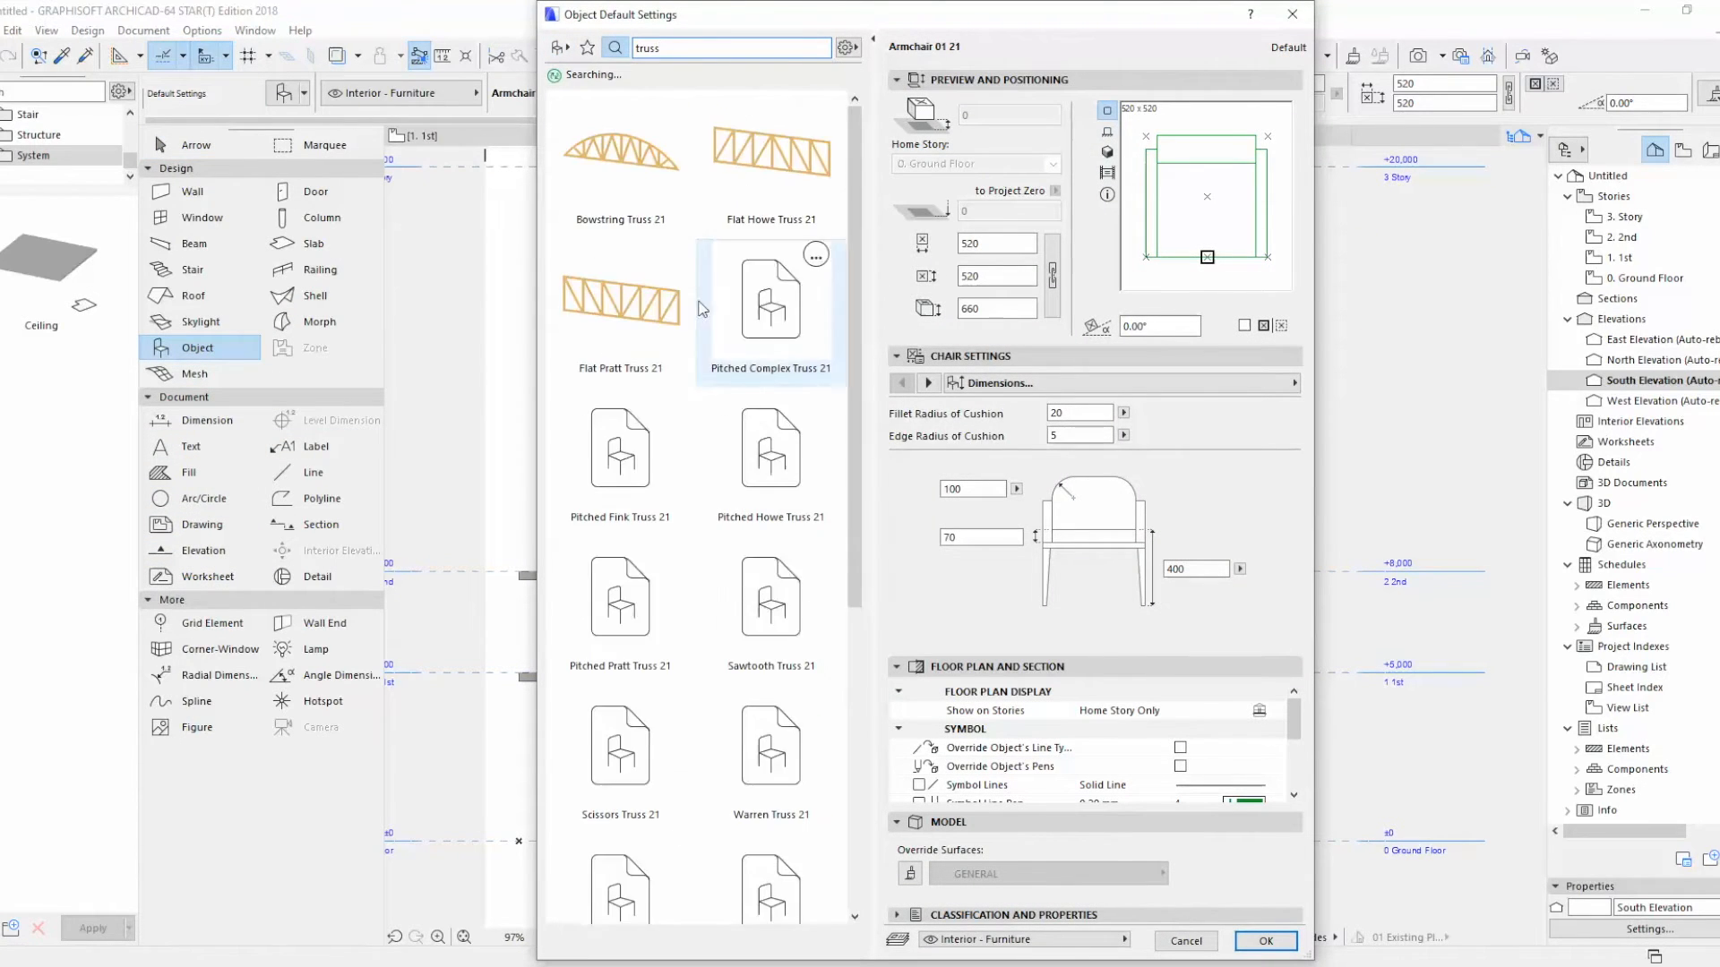
click(781, 170)
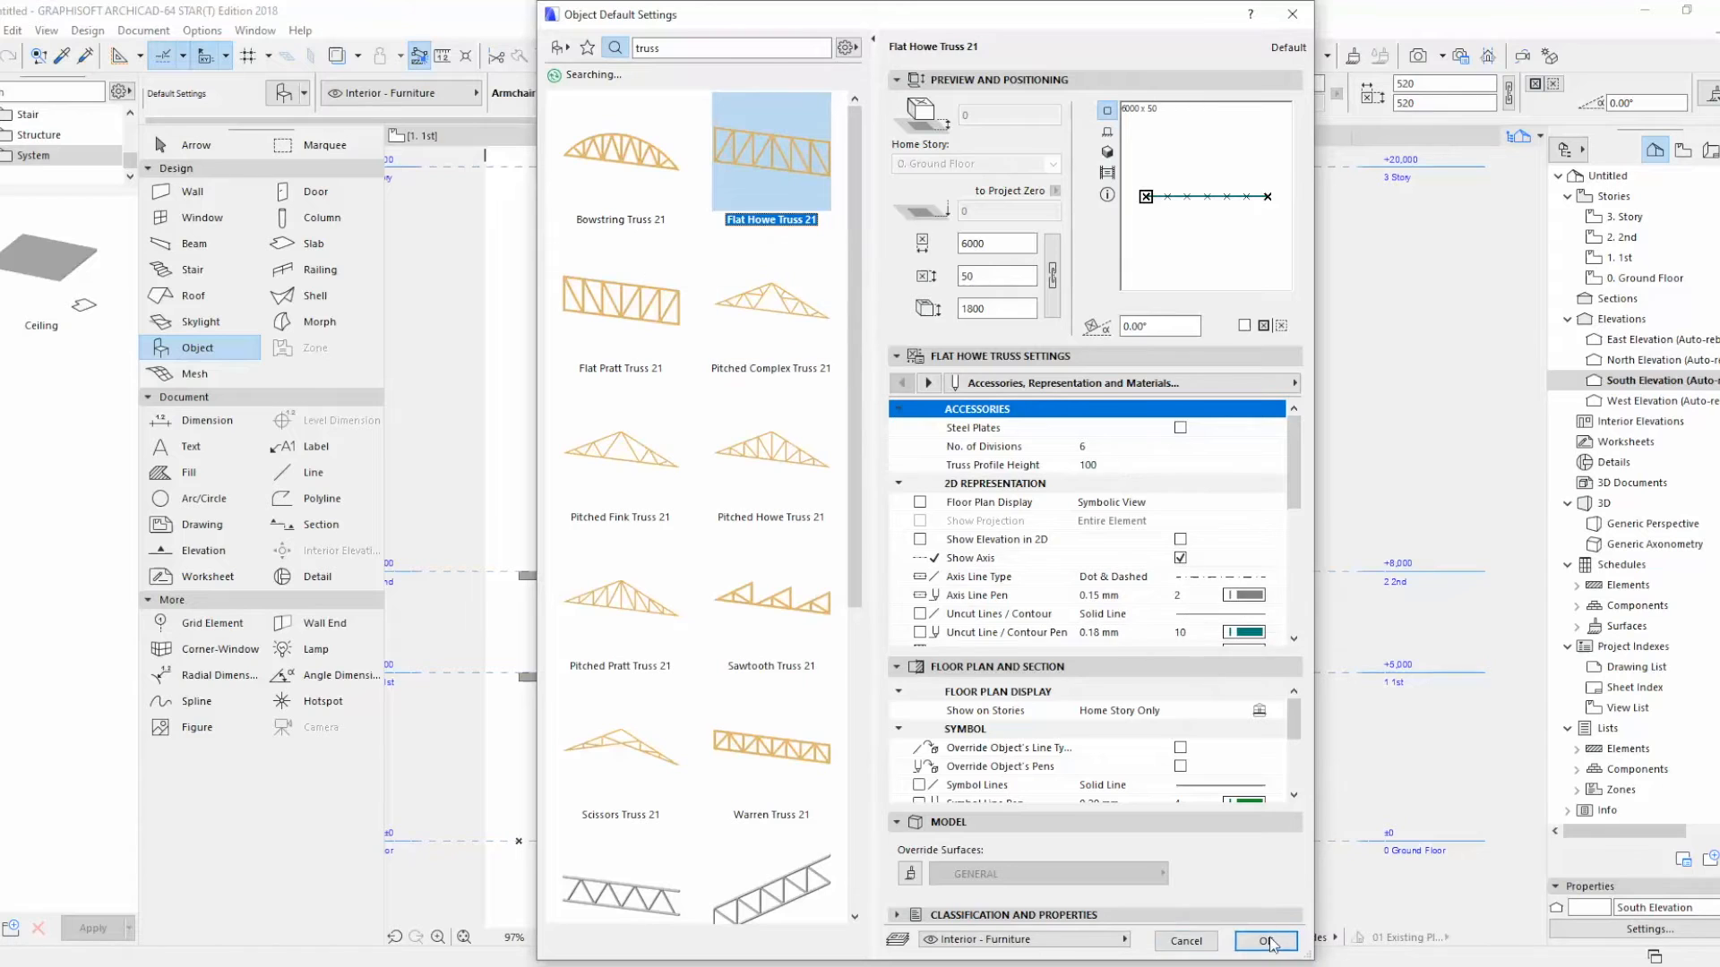
click(1269, 944)
click(583, 622)
scroll(578, 627, up, 3)
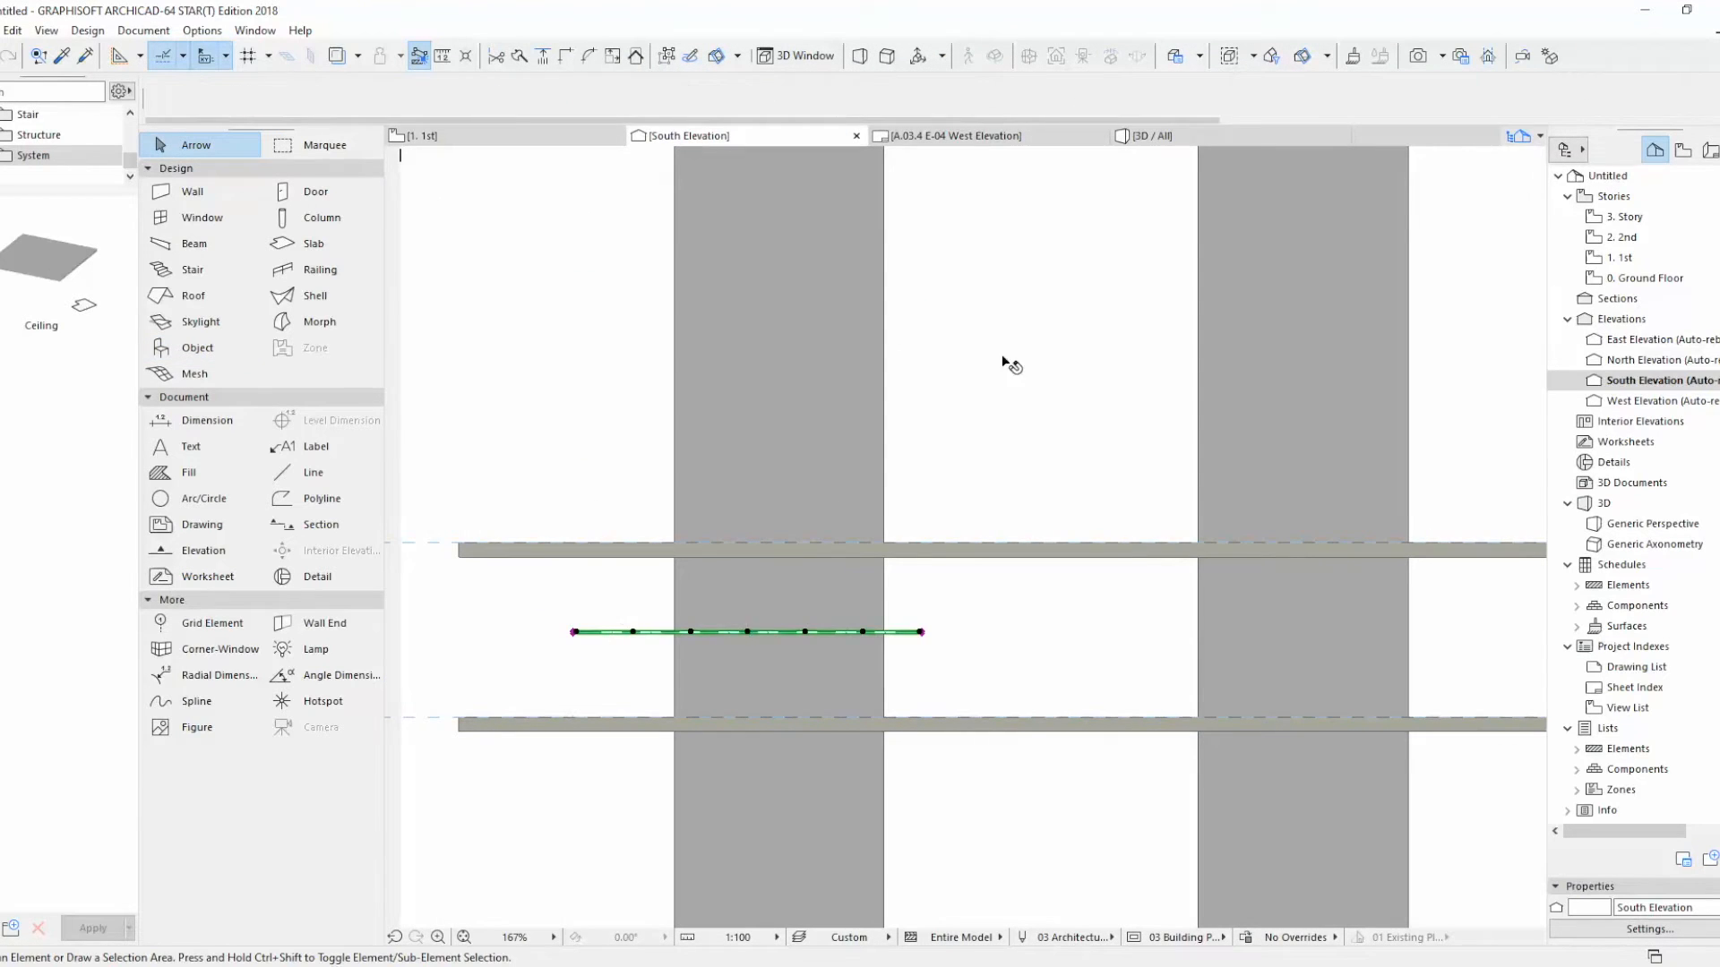
Step: Place a Flat Howe Truss 21 on the 1st story slab at its front corner in the 3D view
key(F3)
click(227, 348)
scroll(1042, 727, up, 1)
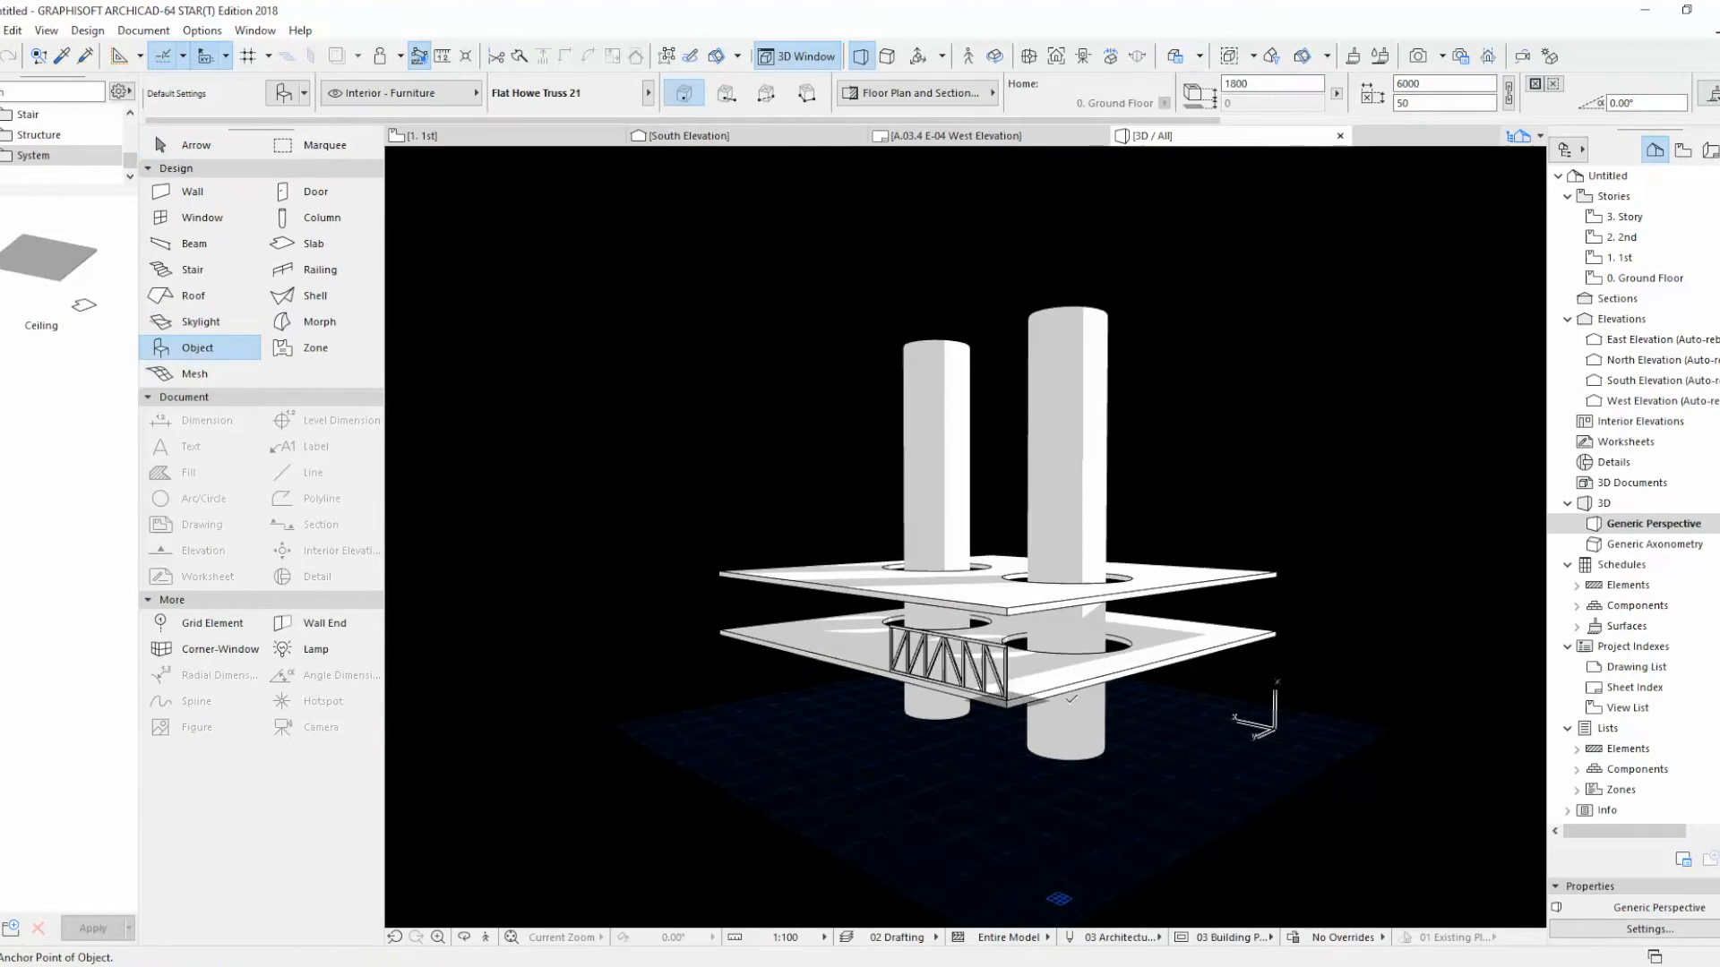
key(Escape)
Step: Move the truss so its outer bottom corner coincides with the front corner of the 1st story slab
scroll(1070, 698, up, 3)
click(1008, 627)
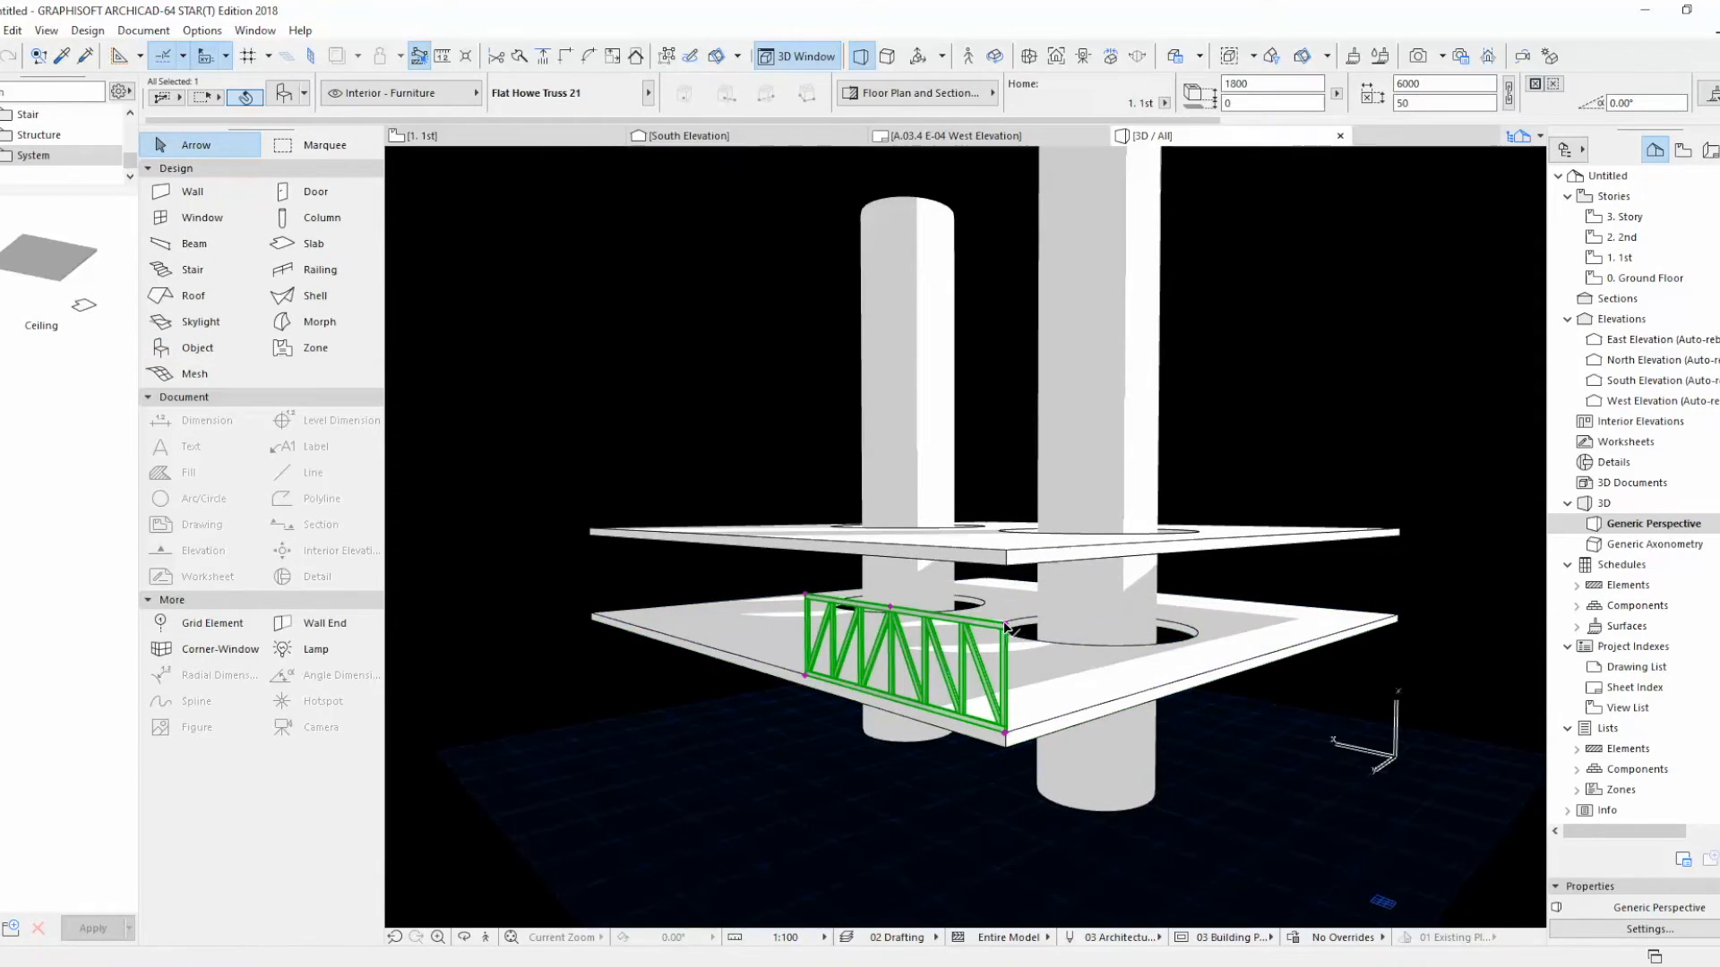
scroll(1005, 712, up, 5)
scroll(936, 779, down, 3)
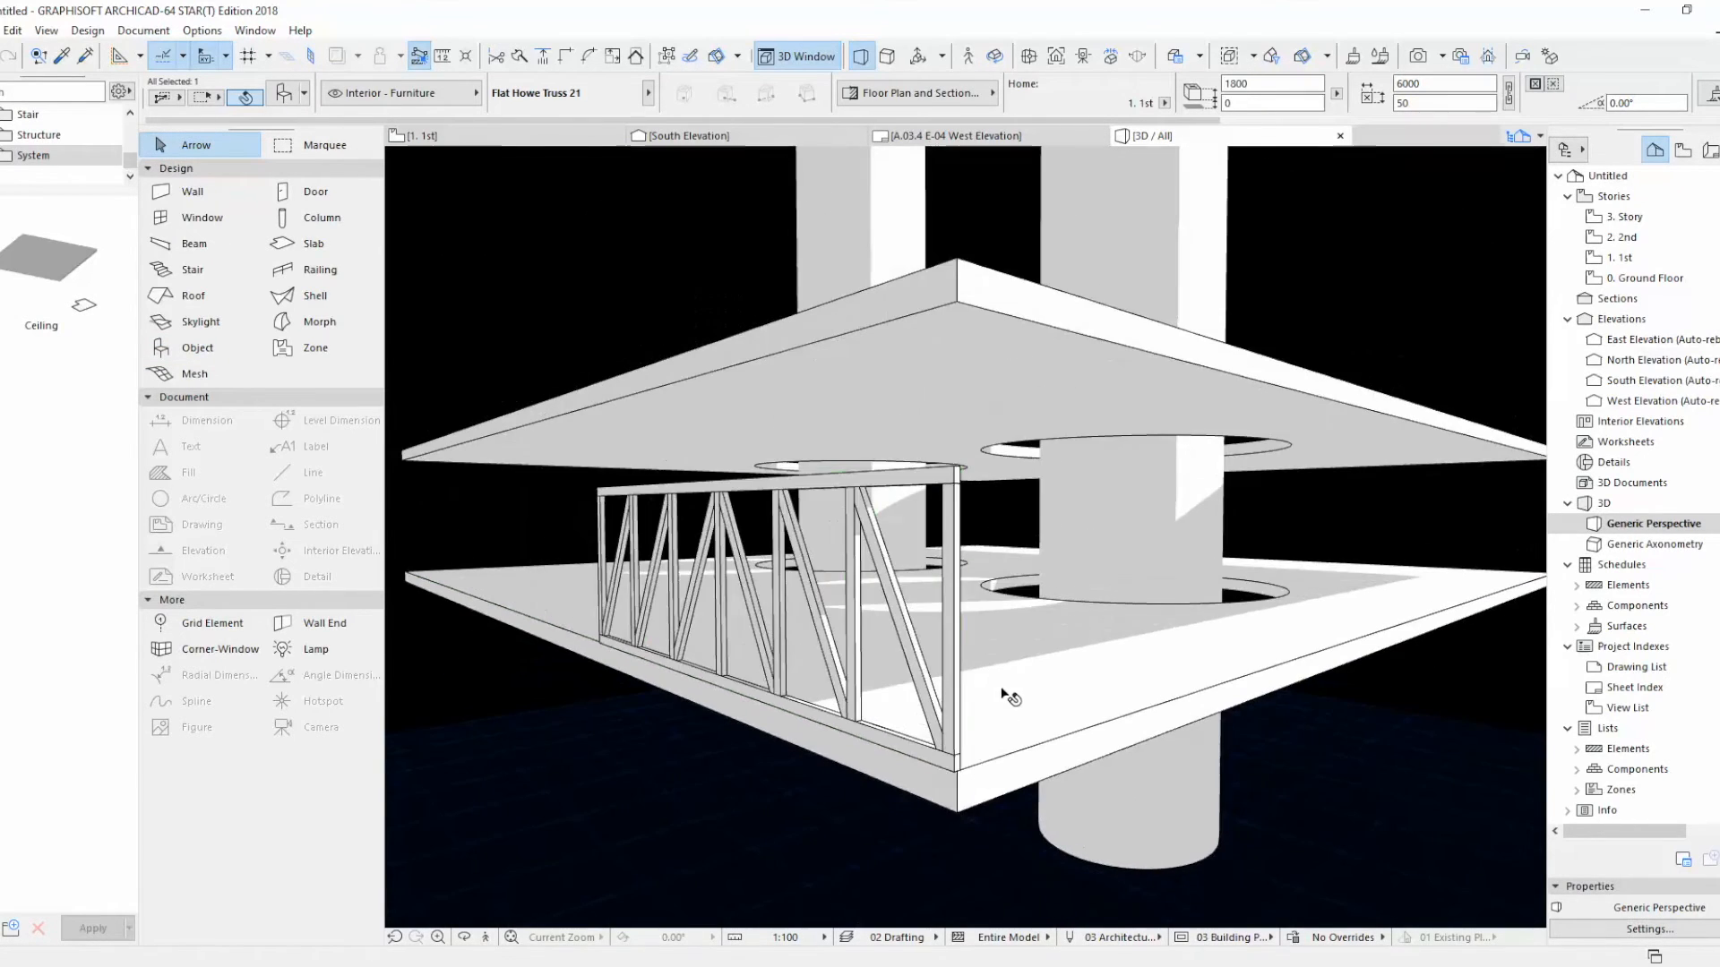
scroll(906, 791, up, 5)
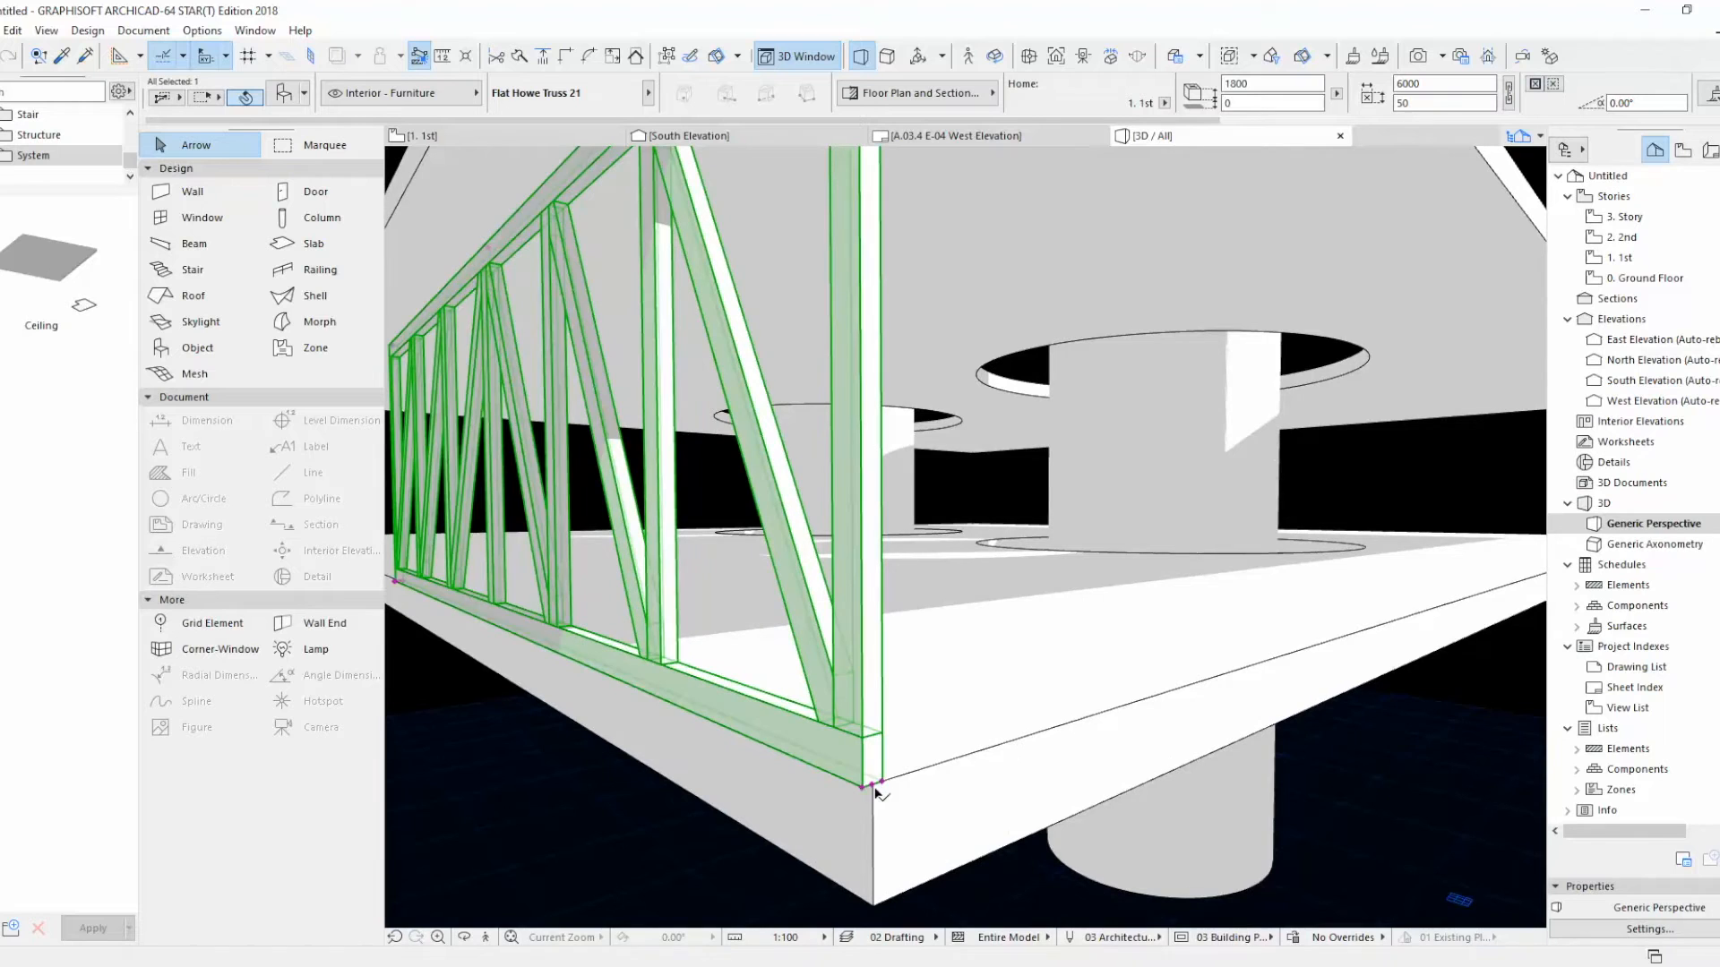
click(862, 789)
click(873, 787)
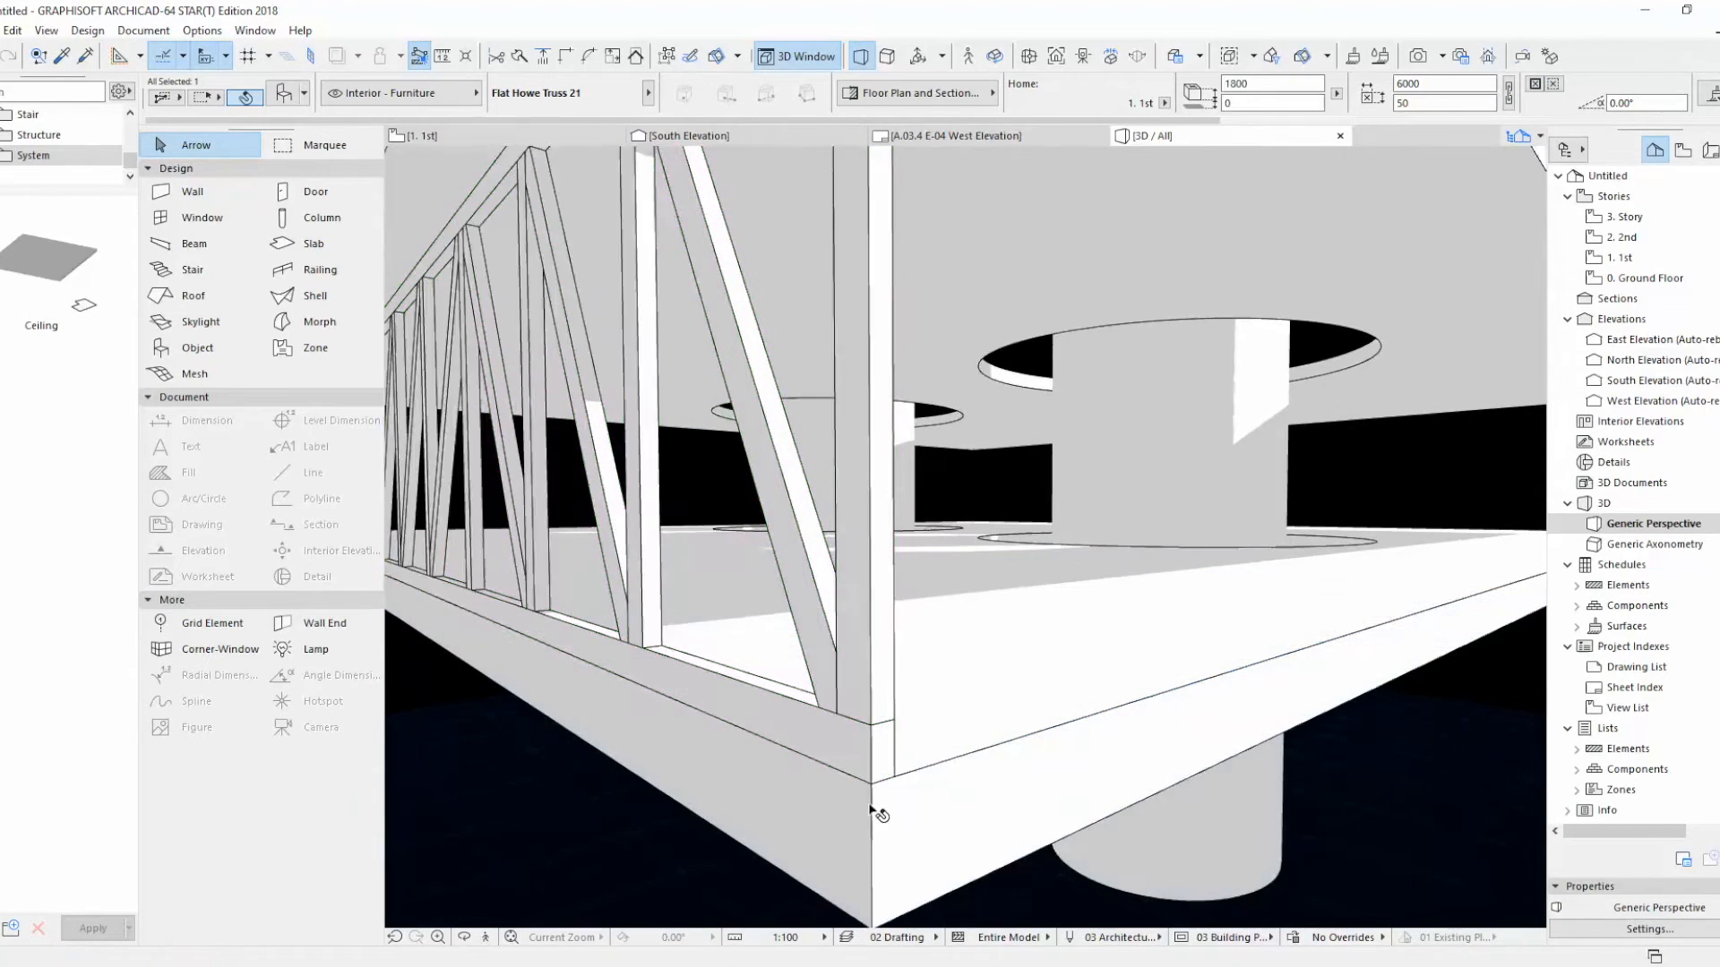
Step: Stretch the truss upward to the underside of the 2nd story slab, giving it a height of 2750
scroll(875, 809, down, 5)
scroll(1011, 742, up, 5)
click(1022, 759)
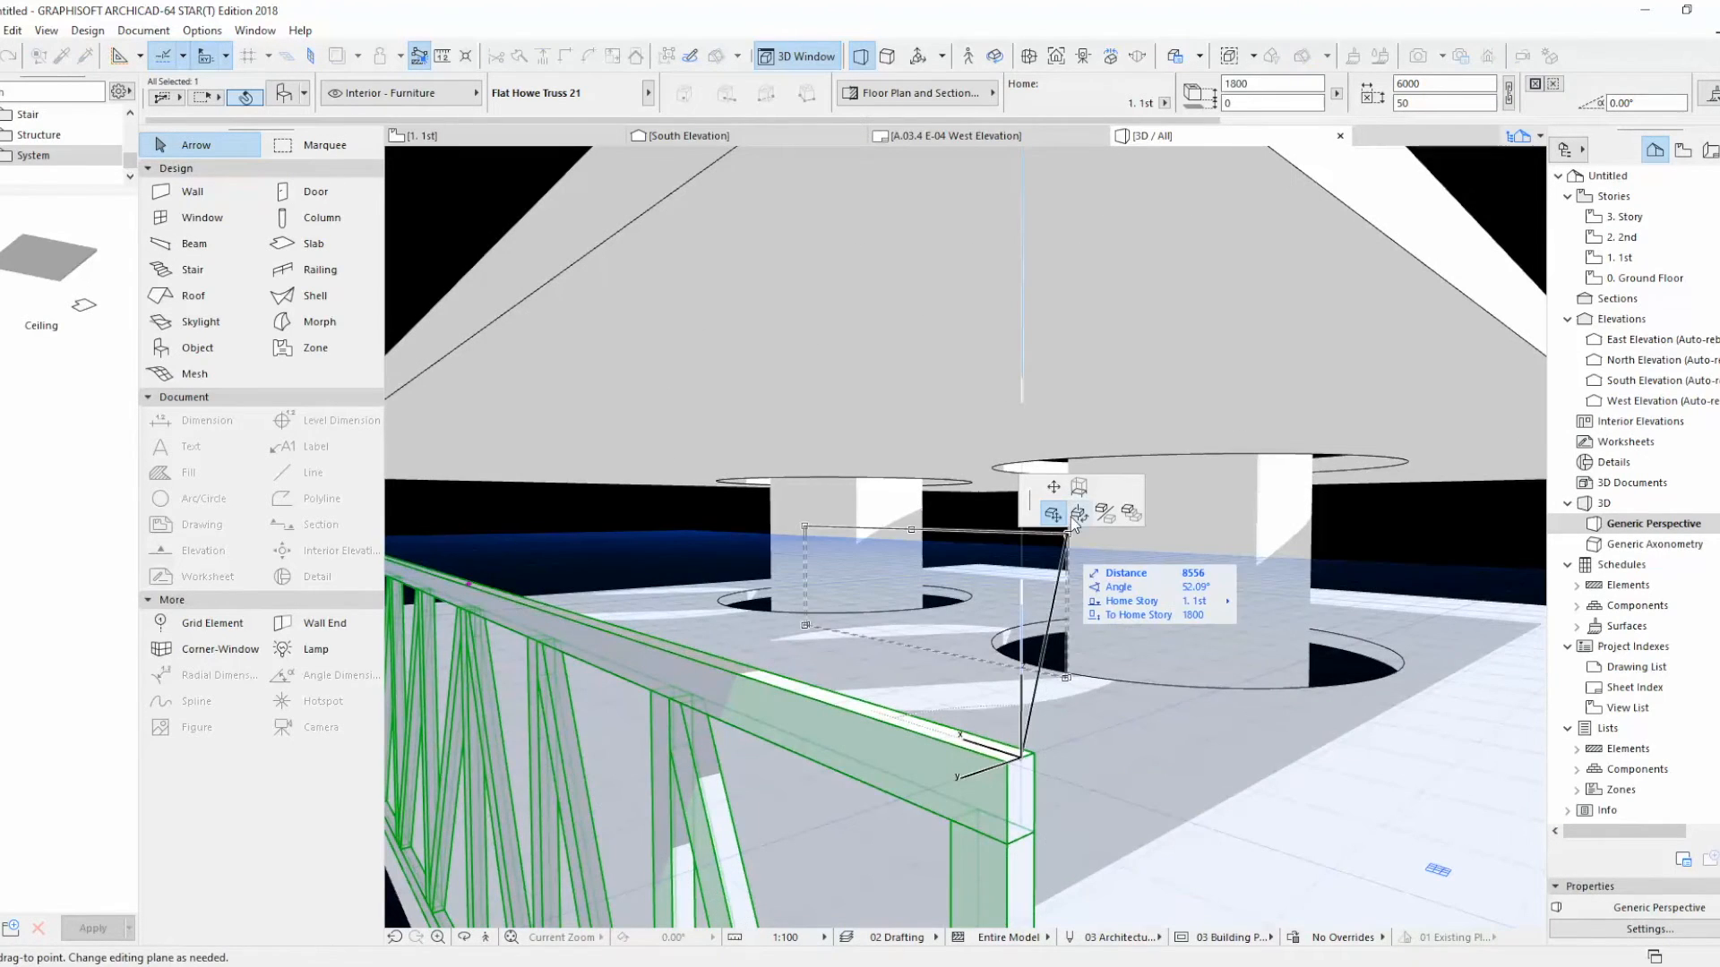
click(1078, 488)
scroll(1075, 491, down, 5)
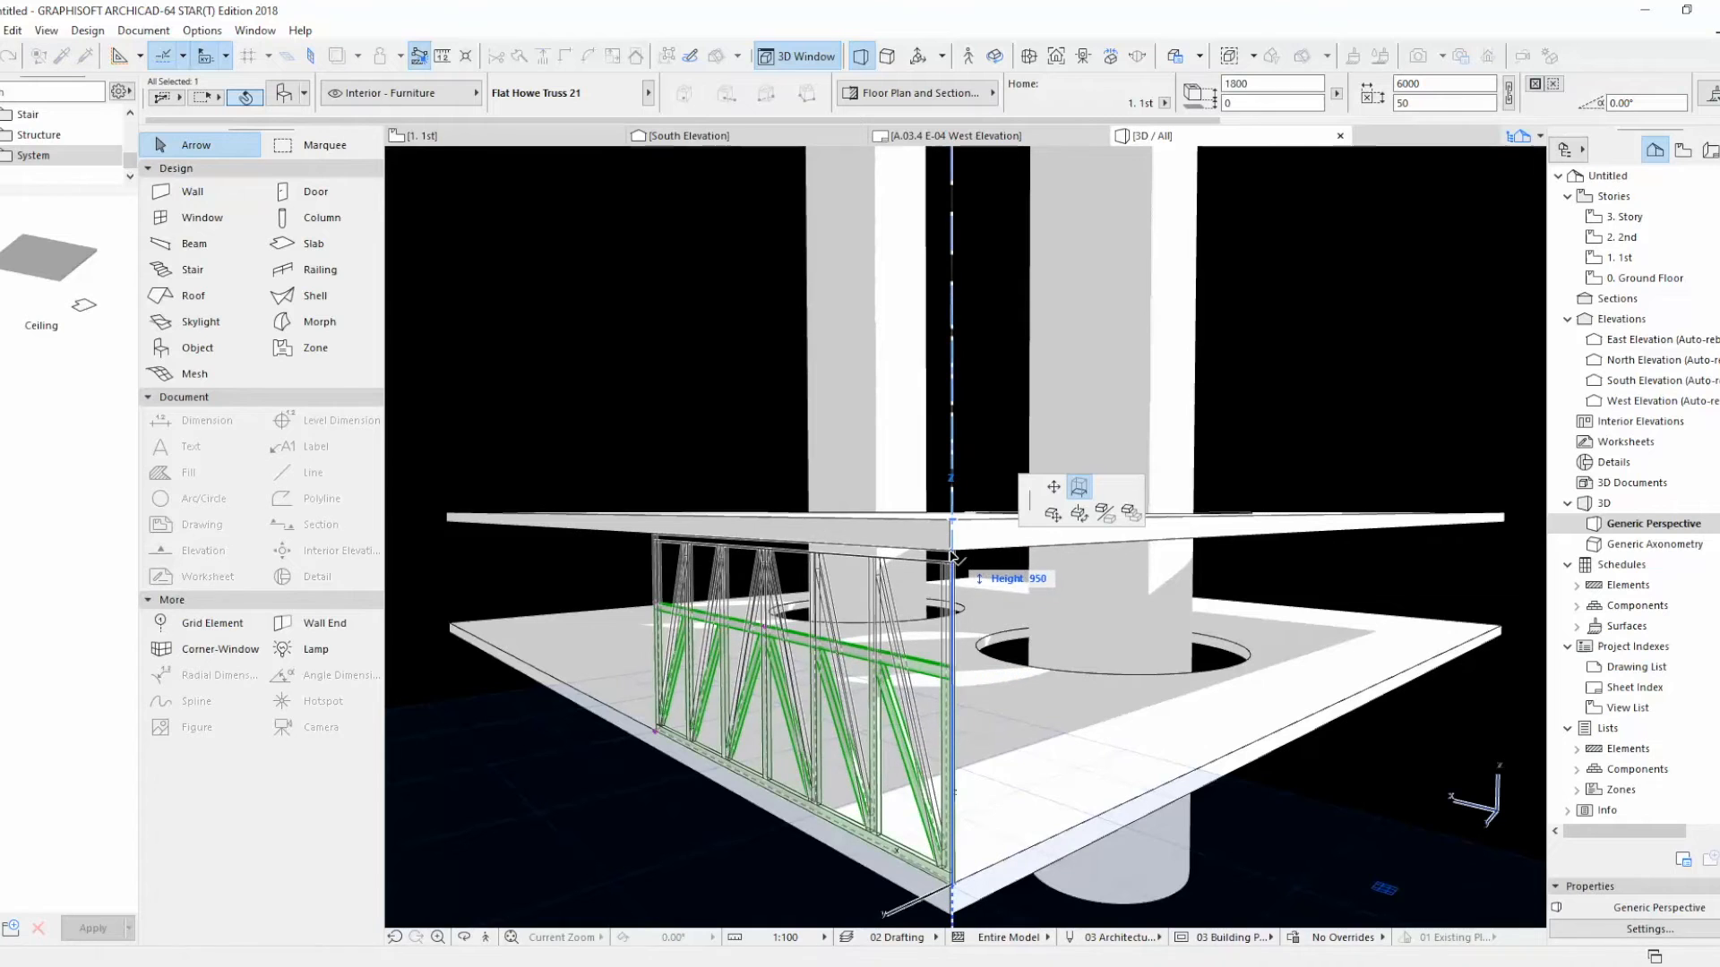
click(953, 556)
Step: Stretch the Flat Howe Truss along the slab edge to the far slab corner, giving it a length of 20000
shift+middle_drag(498, 475, 1071, 638)
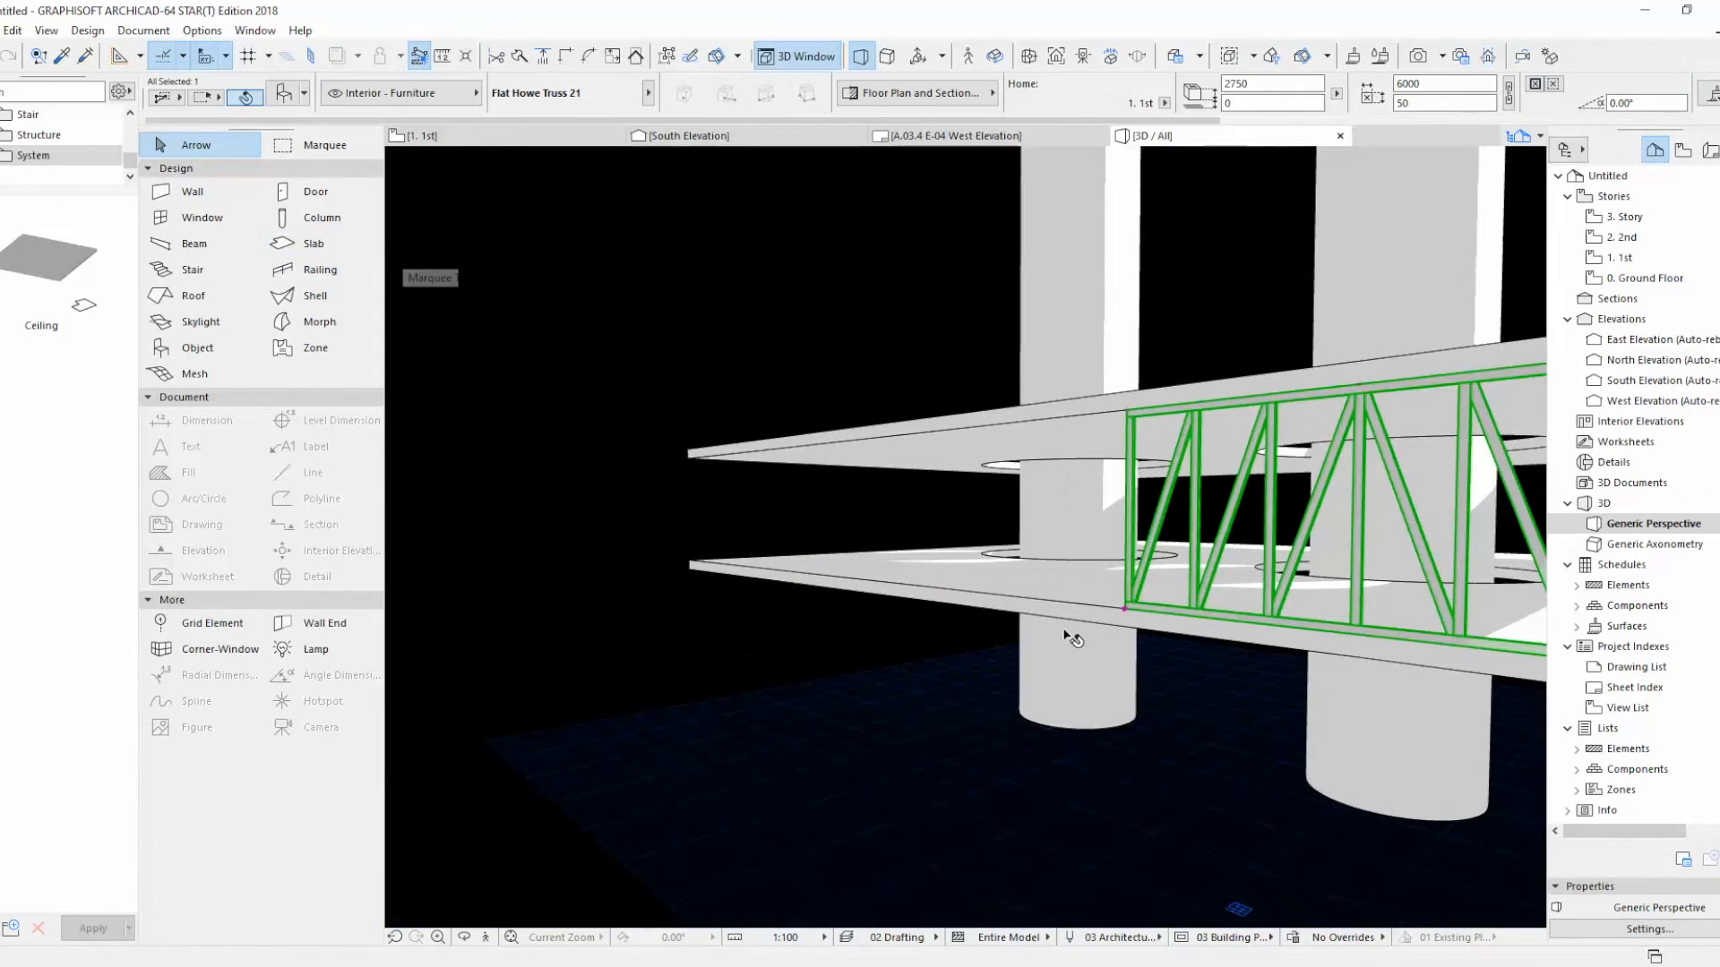
click(1122, 612)
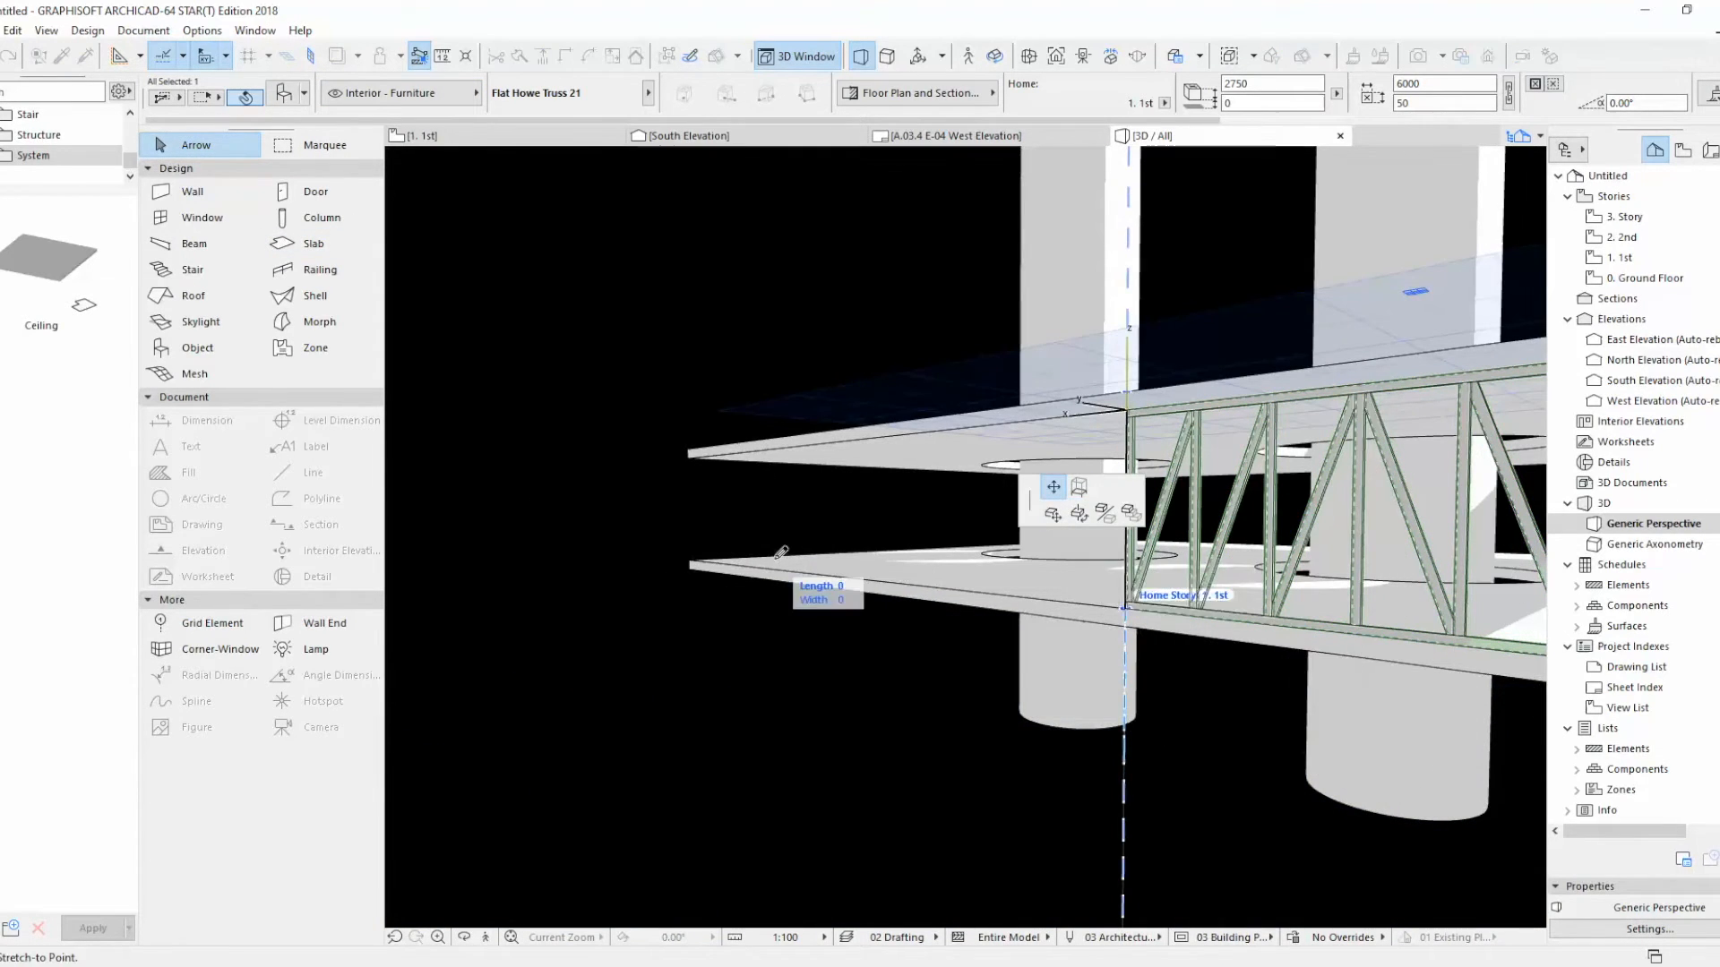
scroll(691, 565, up, 4)
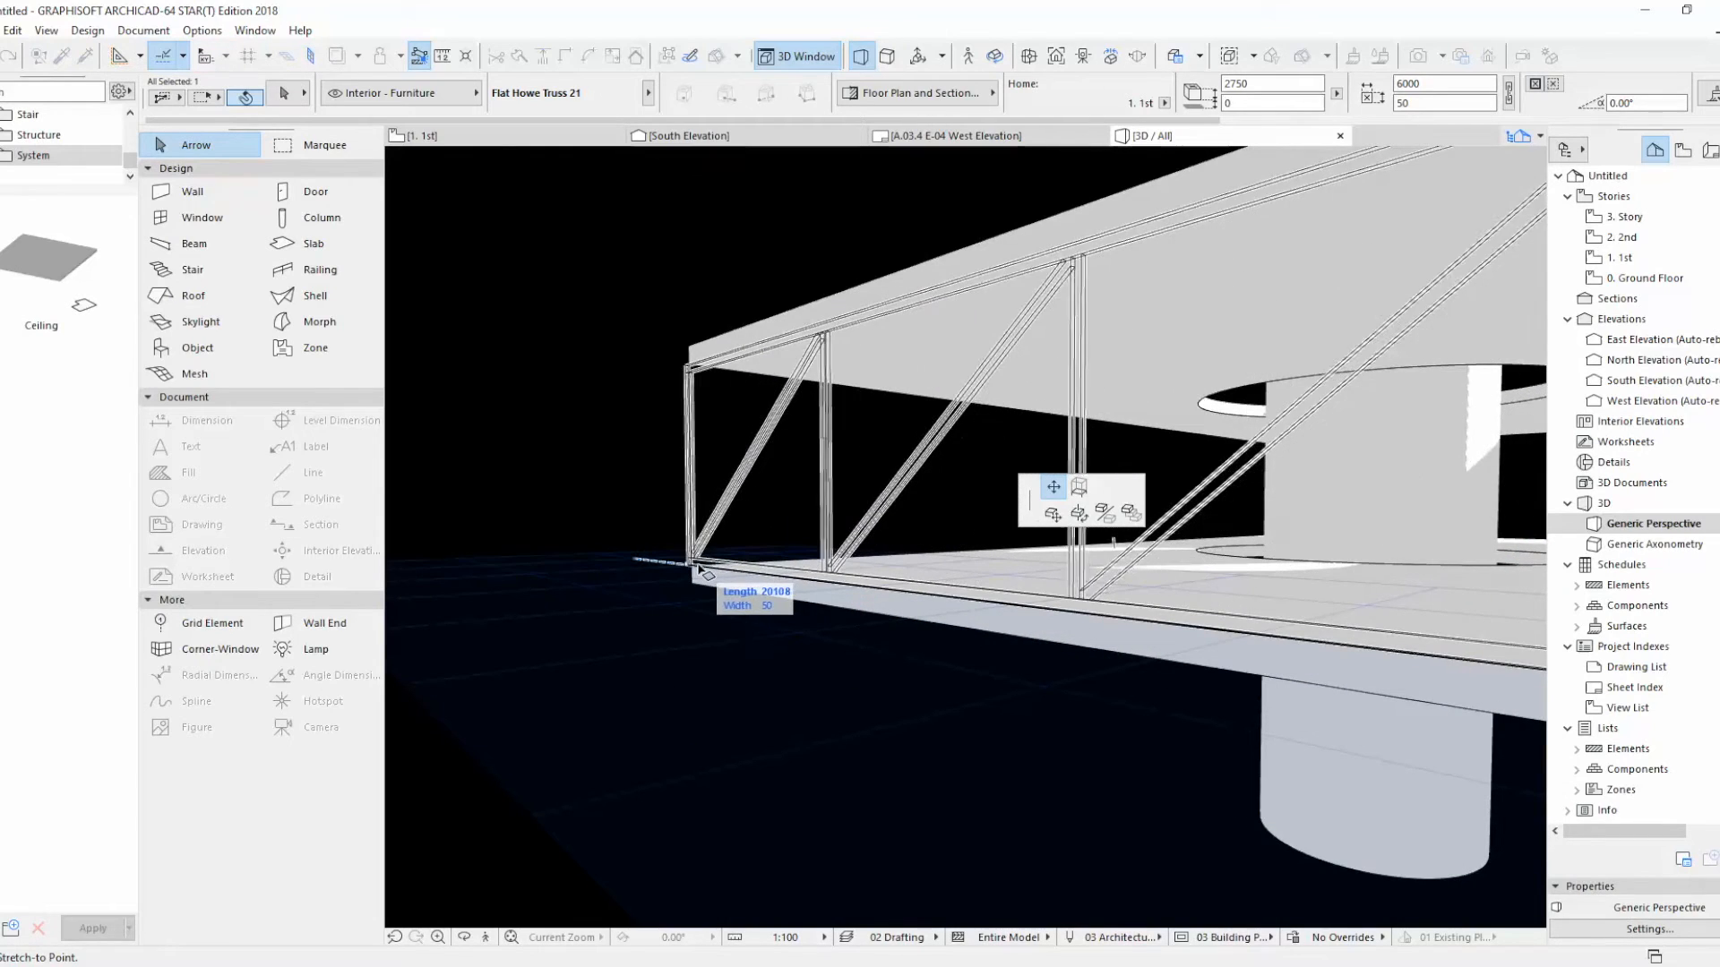
click(693, 570)
scroll(704, 386, up, 1)
middle_drag(706, 387, 718, 499)
scroll(779, 542, down, 4)
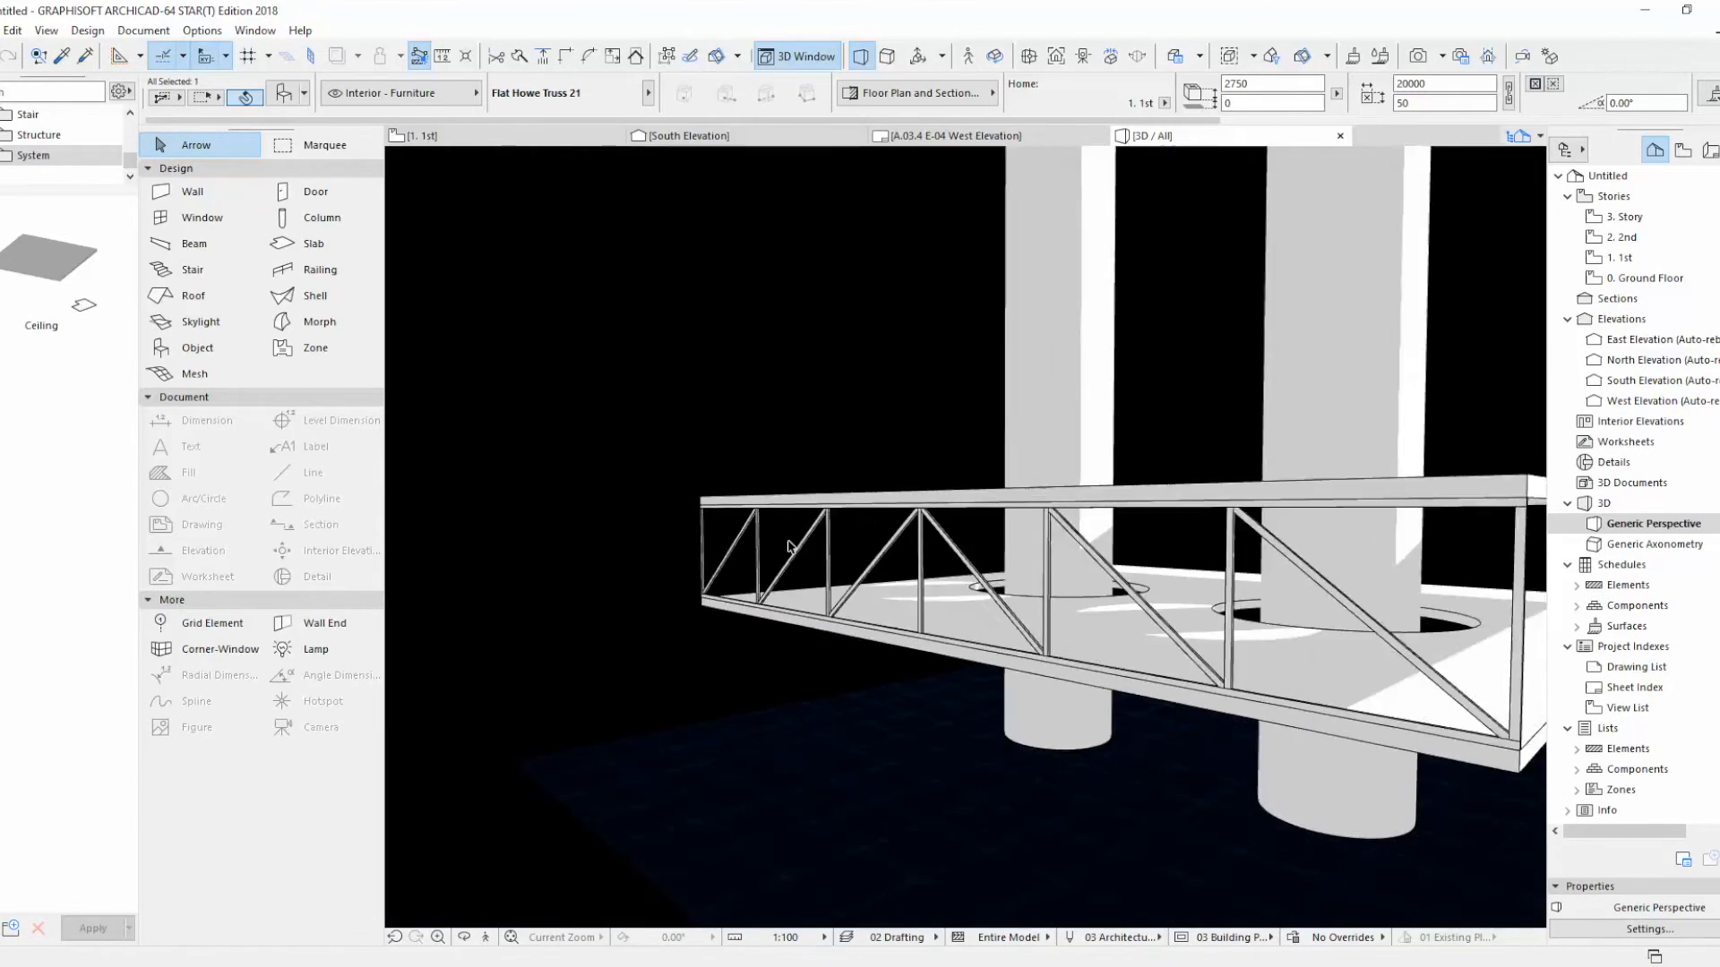
Step: Mirror a copy of the truss about the diagonal axis through the front slab corner onto the adjacent slab edge
scroll(790, 548, down, 3)
shift+middle_drag(1003, 653, 962, 651)
key(ctrl+shift+m)
scroll(971, 660, up, 2)
click(951, 676)
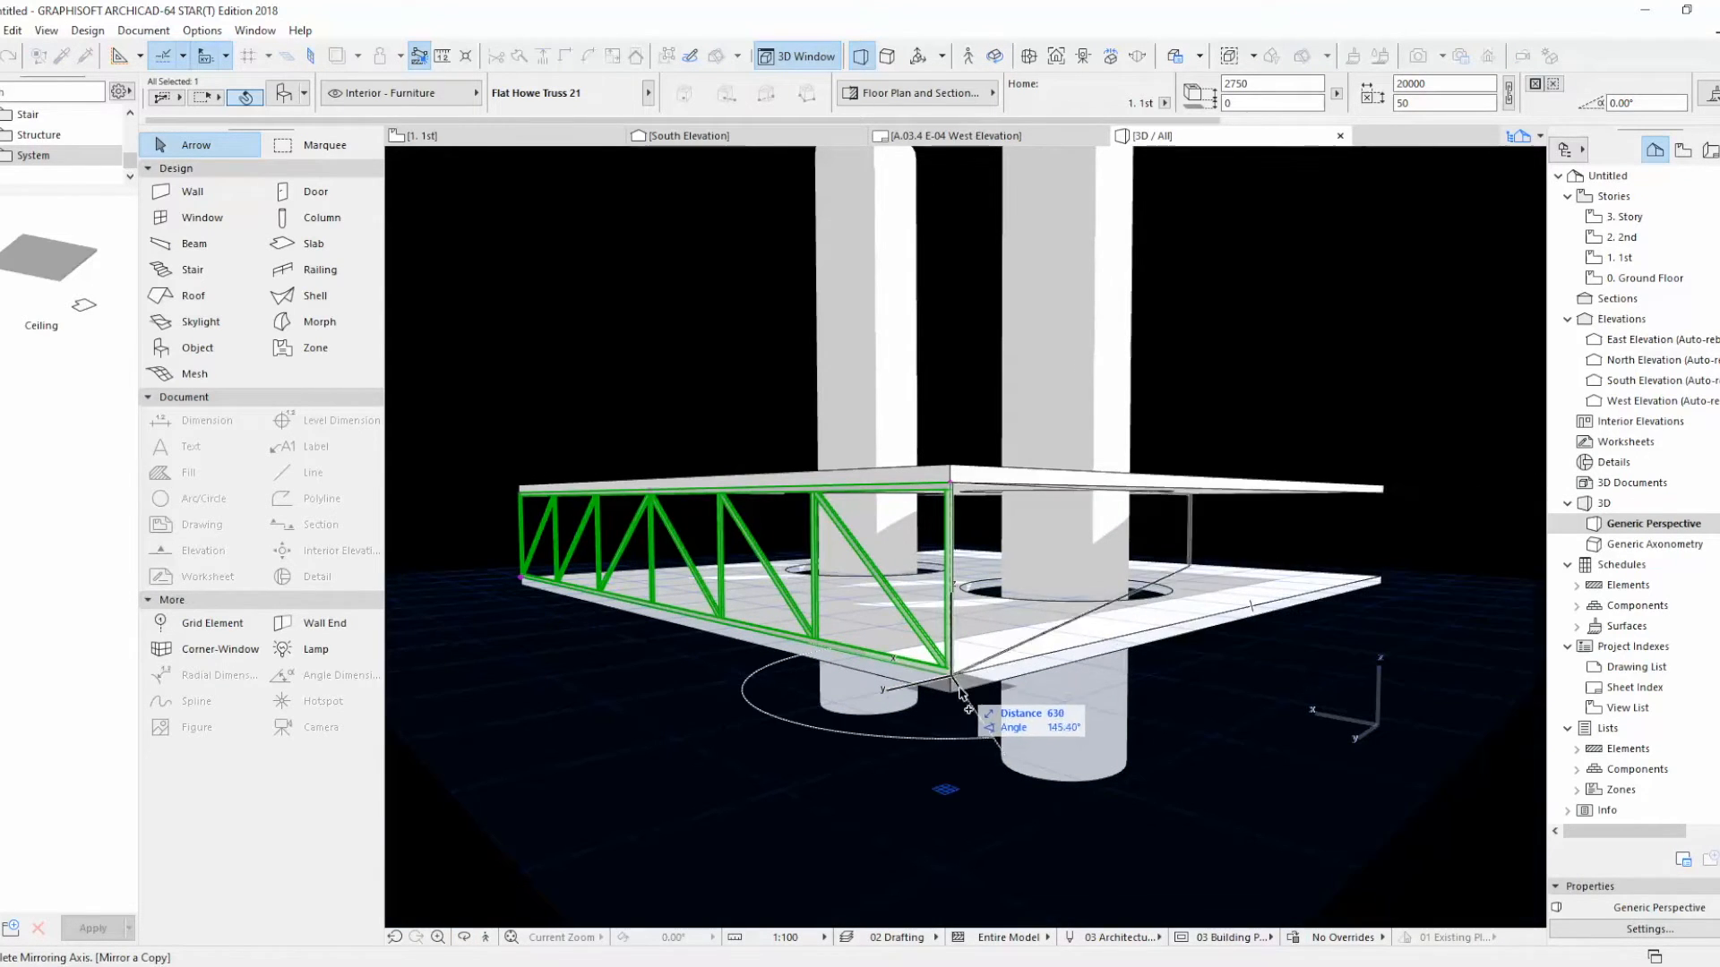
click(957, 706)
shift+middle_drag(957, 706, 954, 670)
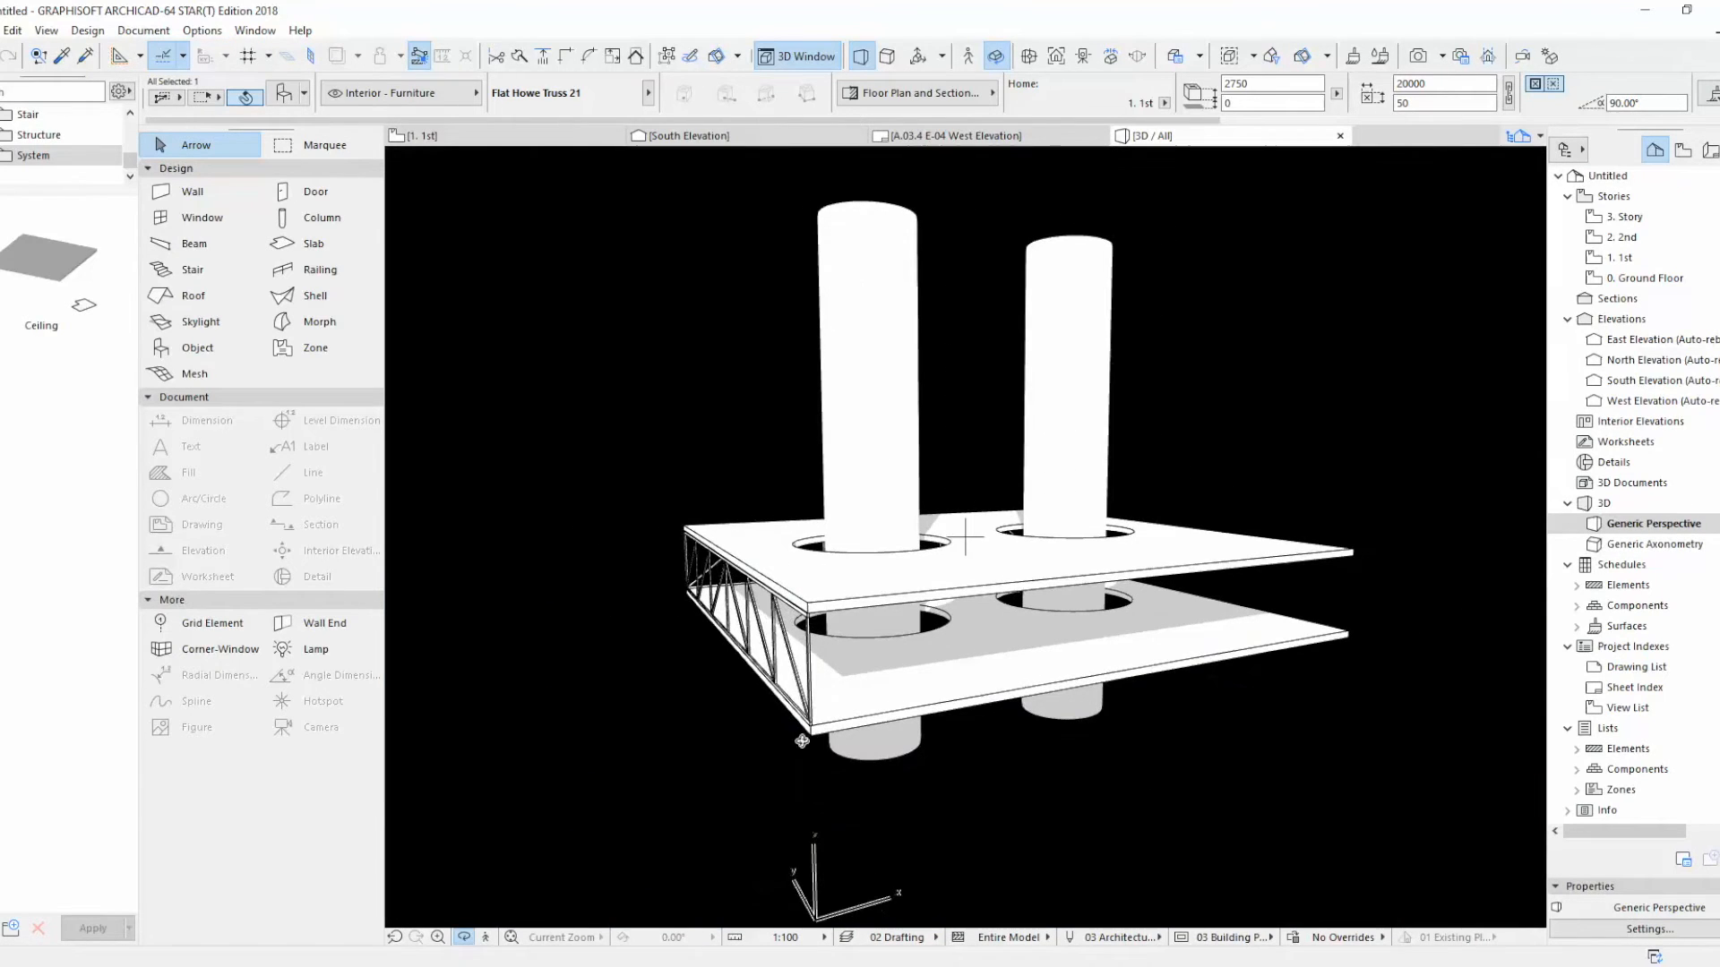
Step: Mirror a copy of the 90° truss about the diagonal at its free end onto the third slab edge
click(811, 731)
key(Escape)
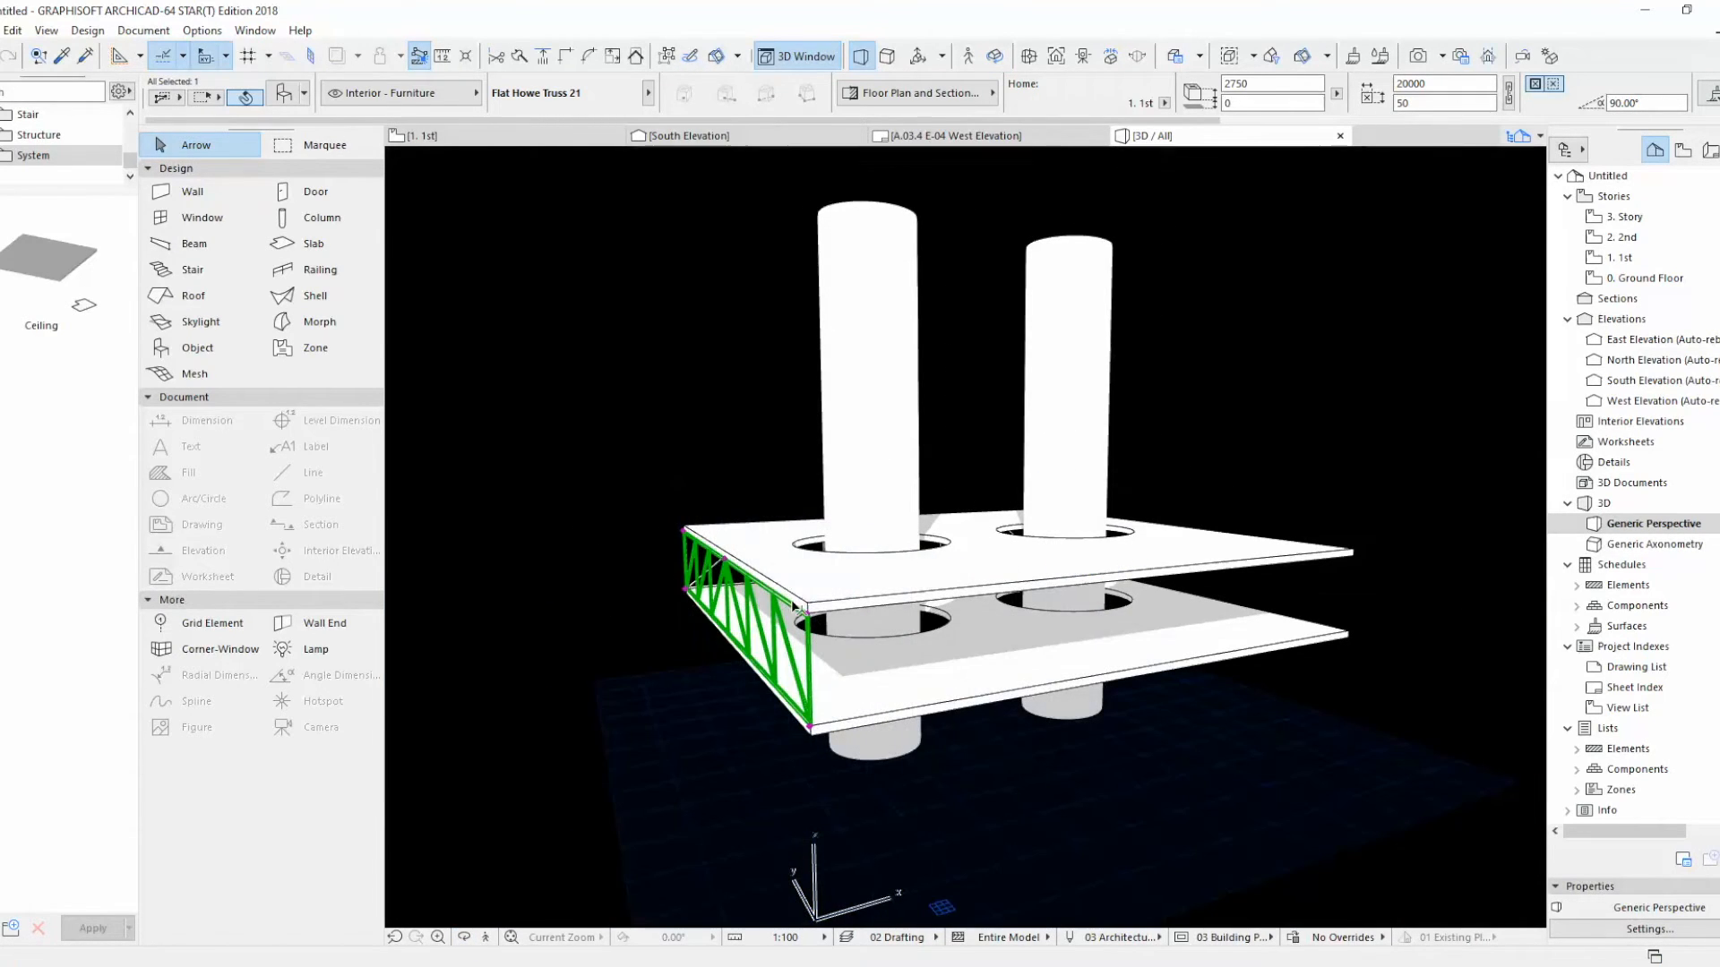
key(ctrl+shift+m)
scroll(811, 728, up, 3)
click(811, 728)
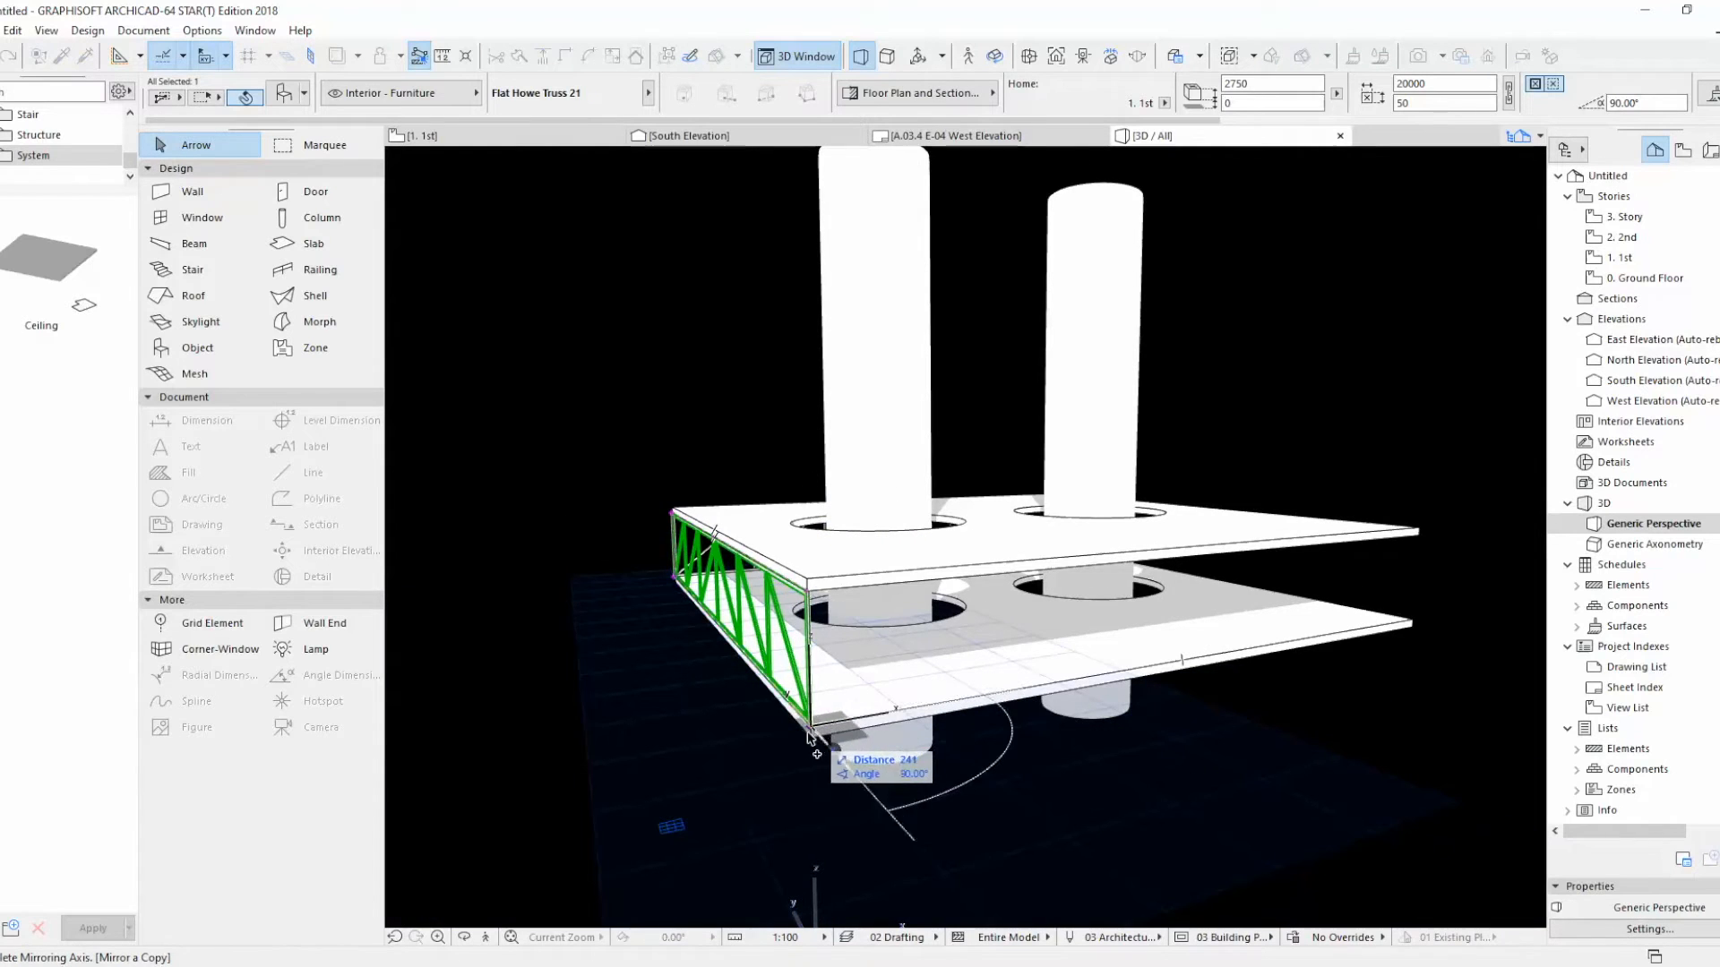
click(891, 674)
shift+middle_drag(921, 702, 965, 537)
scroll(955, 703, down, 3)
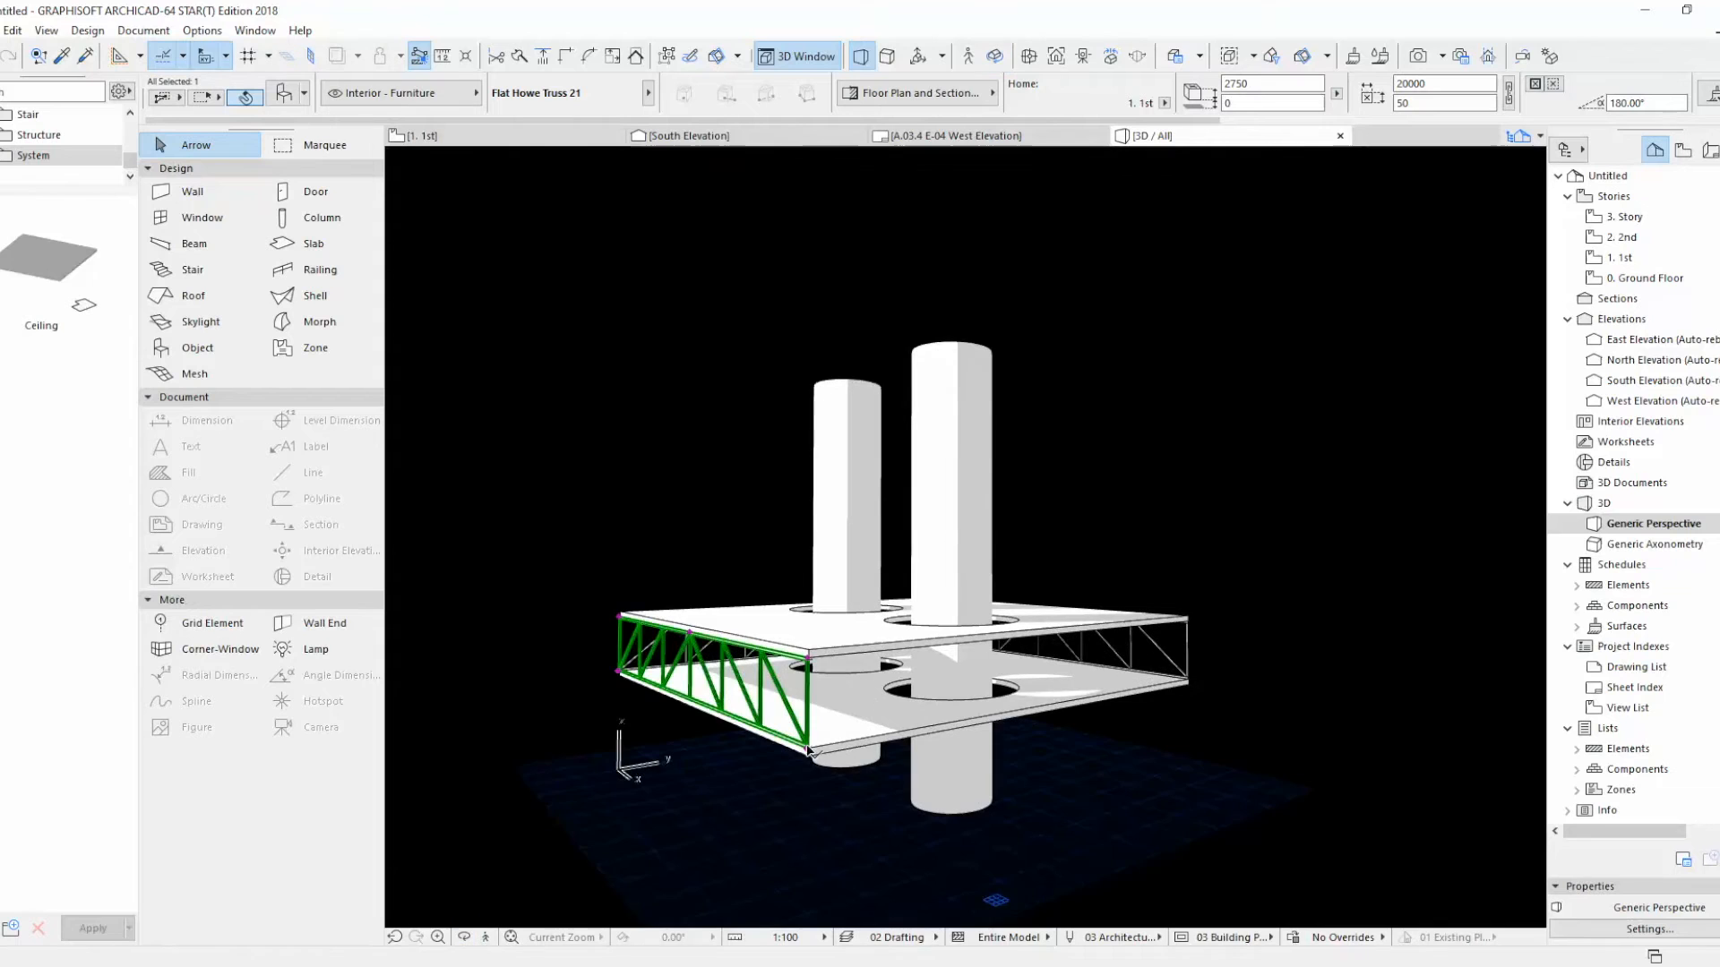
Step: Mirror a copy of the 180° truss about the diagonal at the last open corner to close the fourth slab edge
key(Escape)
key(ctrl+shift+m)
scroll(809, 762, up, 4)
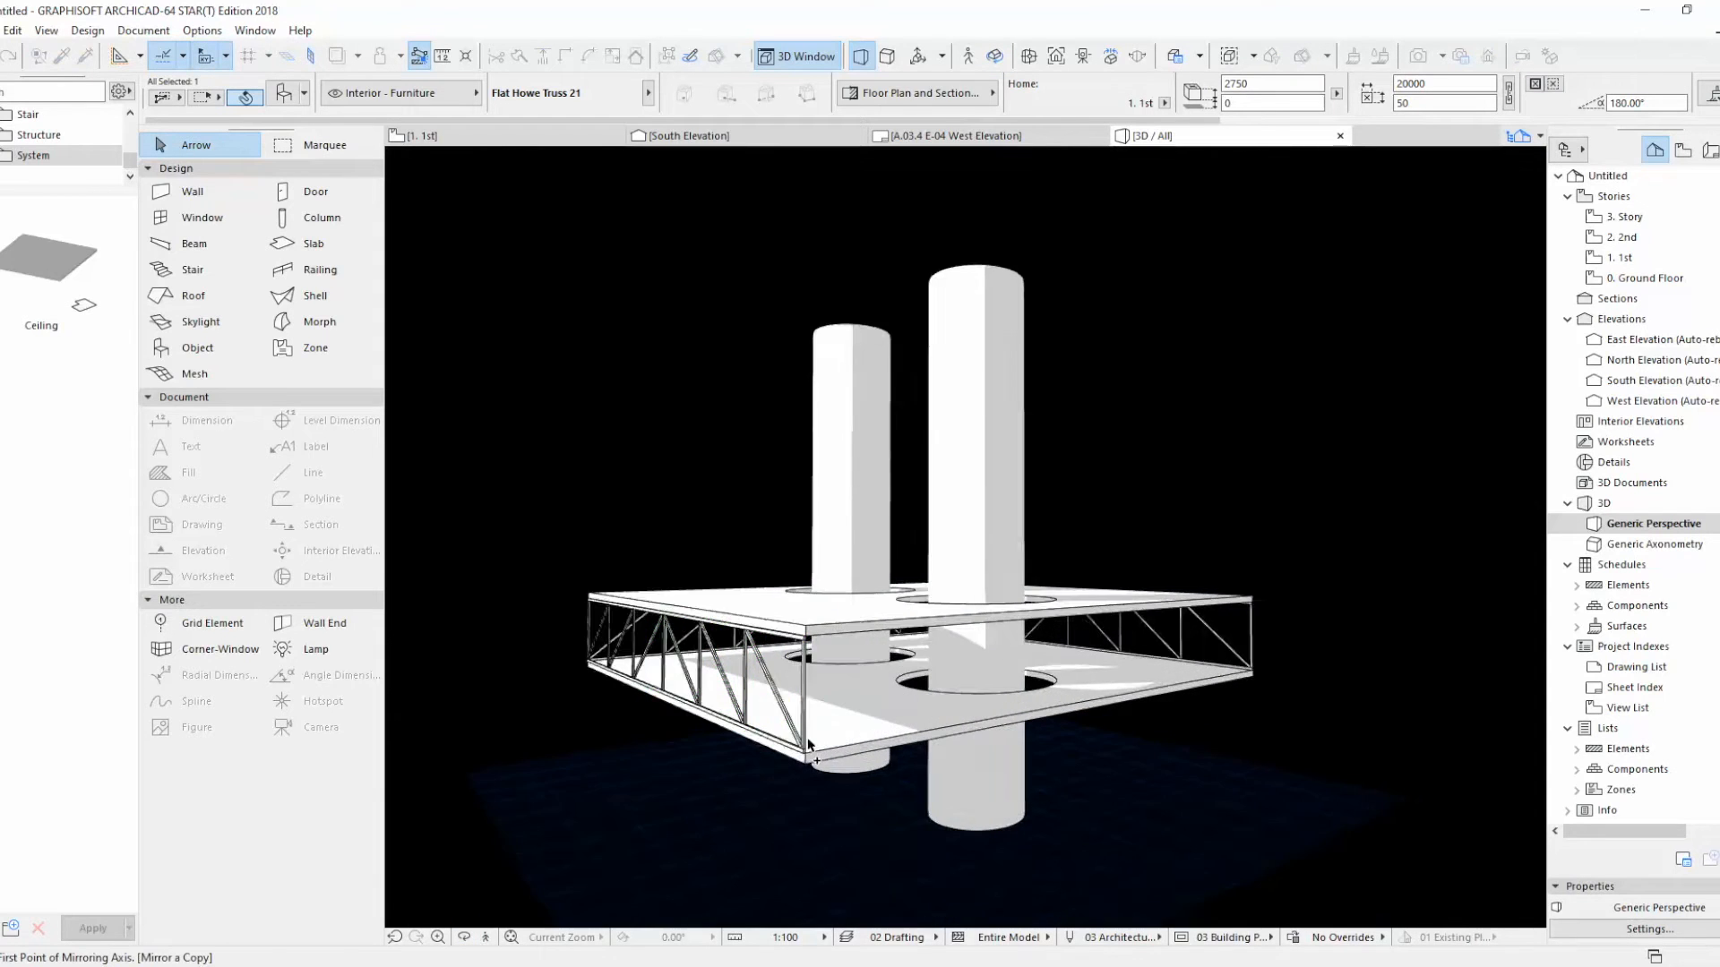
scroll(808, 765, up, 5)
click(782, 763)
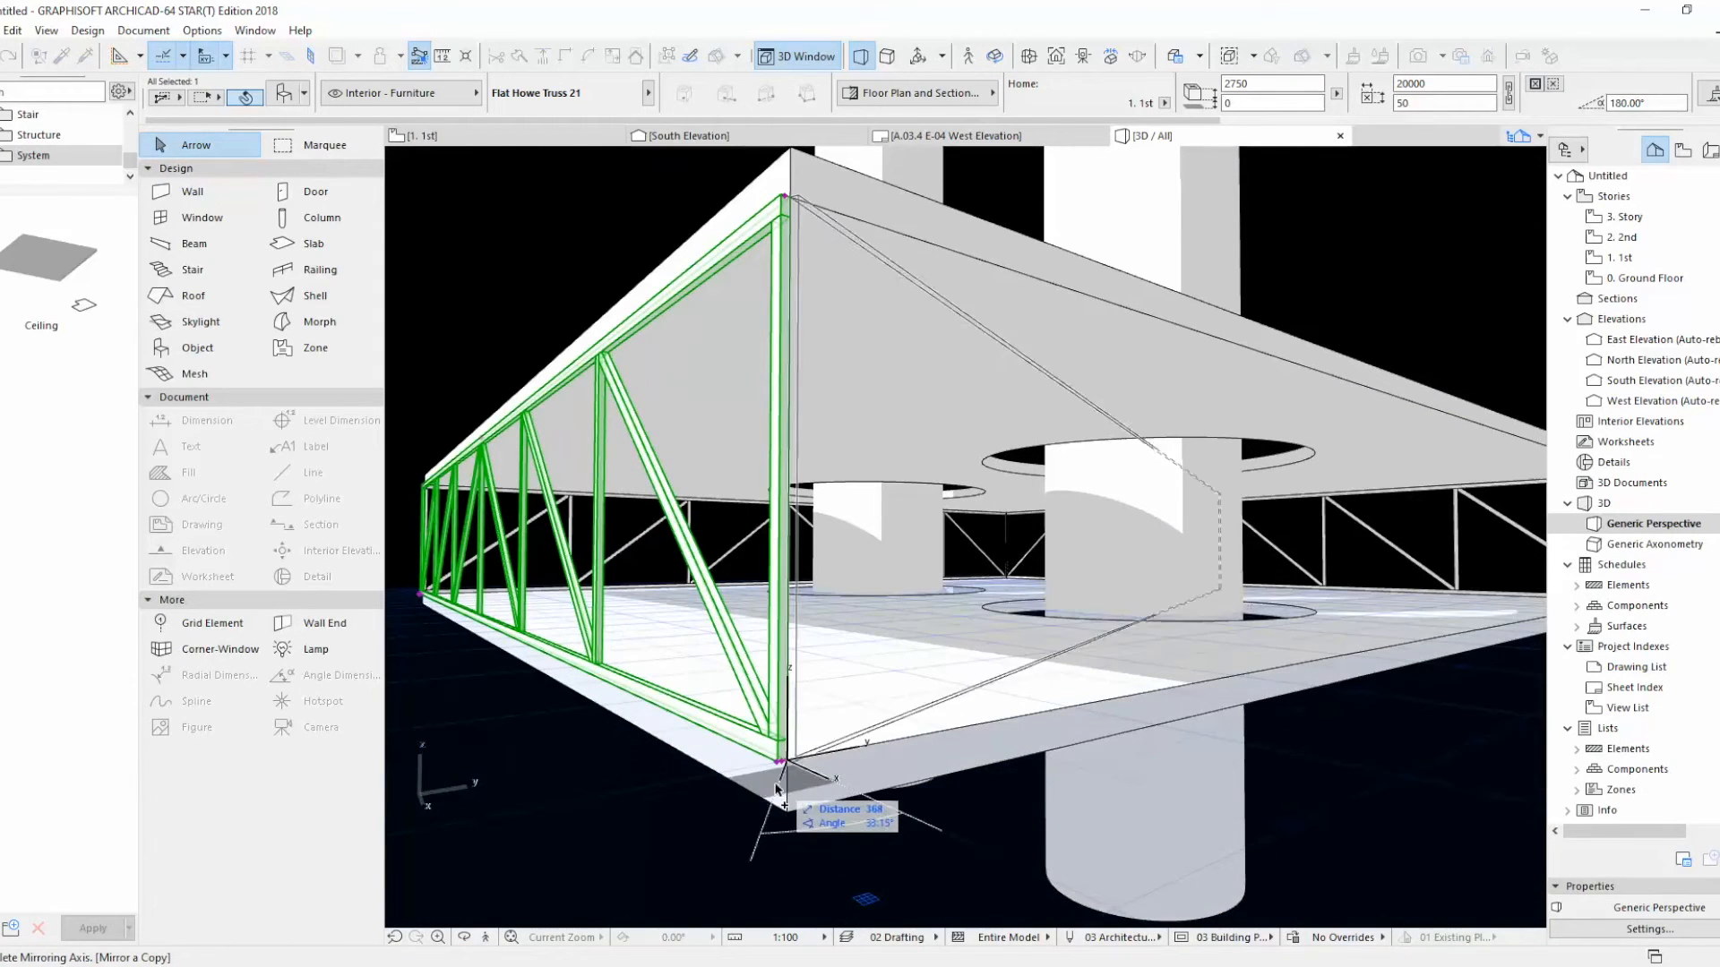
click(751, 810)
Step: Shift the two trusses meeting at the last mirrored corner so their outer ends line up with the slab corner
scroll(780, 761, up, 6)
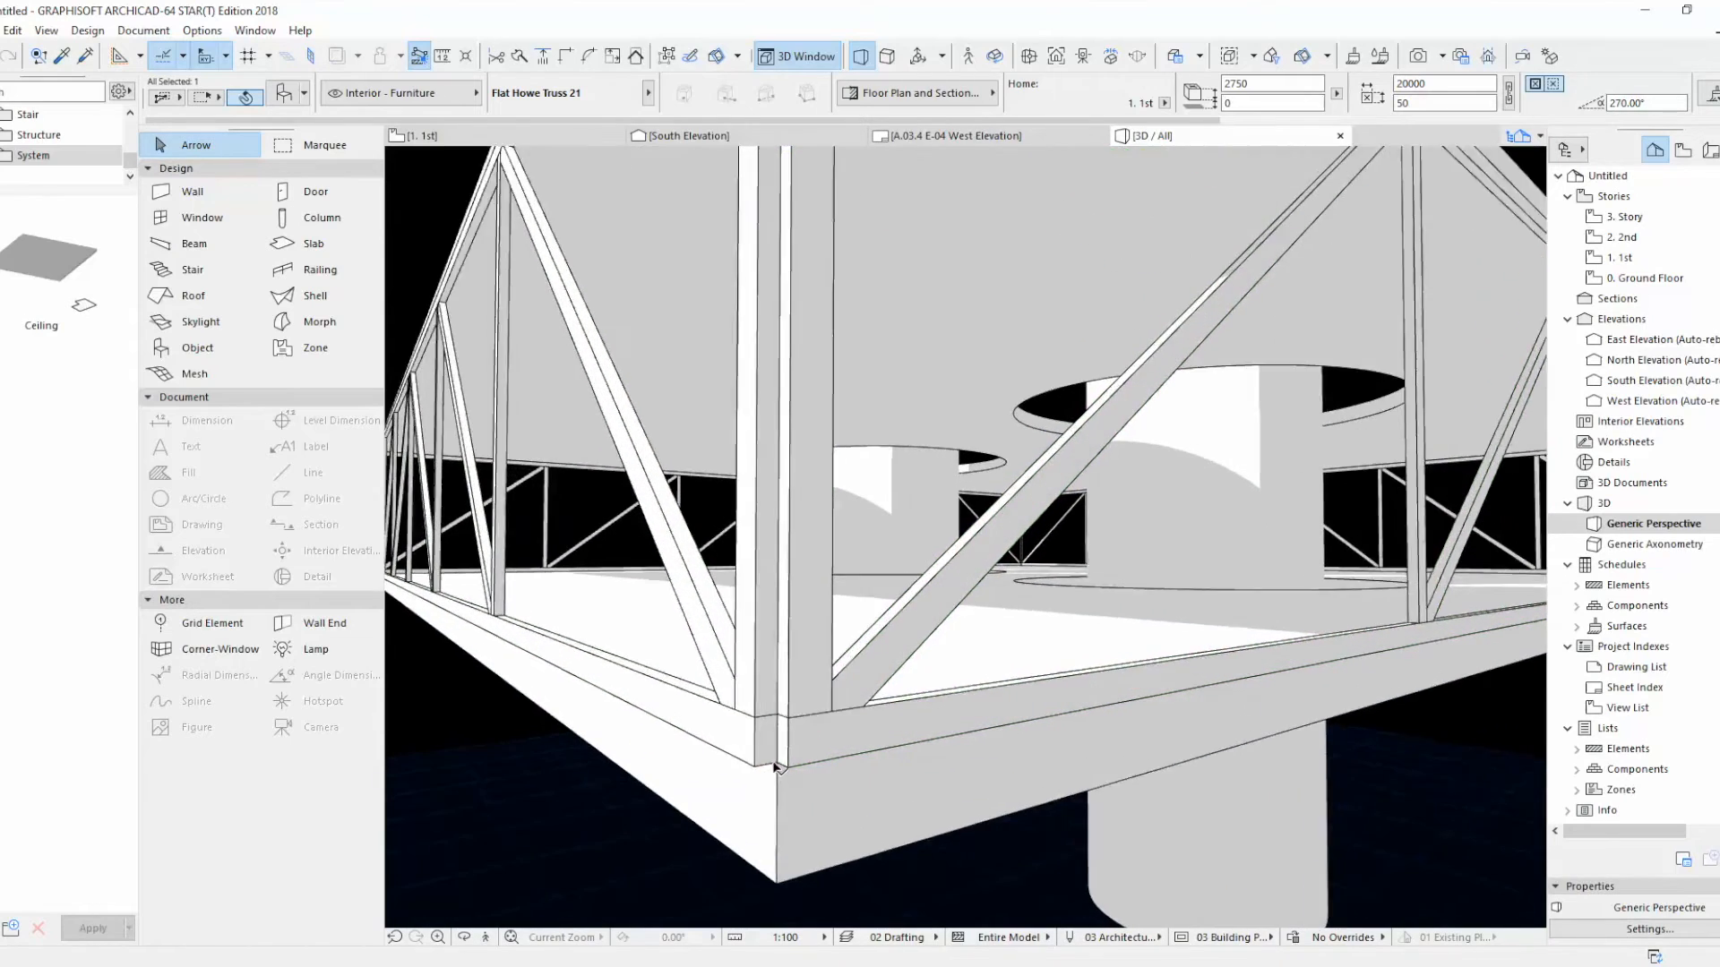
click(786, 764)
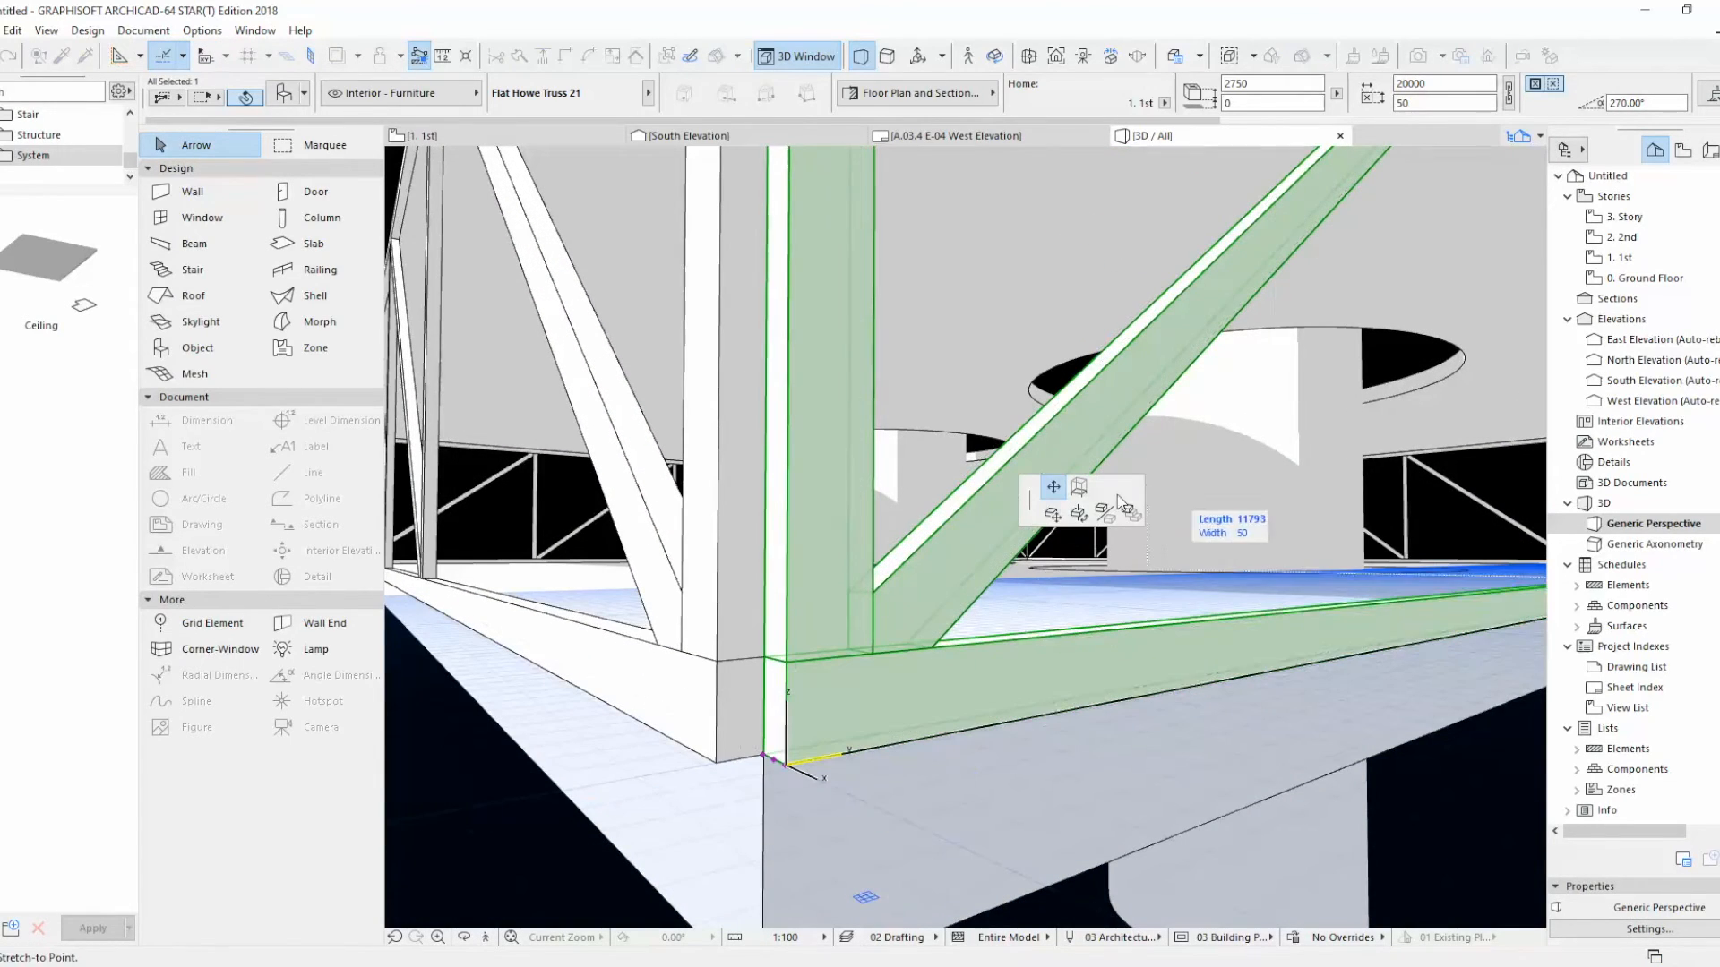
click(764, 758)
click(736, 755)
click(717, 764)
click(763, 755)
Step: Move the 90° truss by 25 at the neighboring corner so its outer face lines up with the slab corner
scroll(776, 751, down, 7)
shift+middle_drag(871, 733, 453, 686)
scroll(526, 633, up, 8)
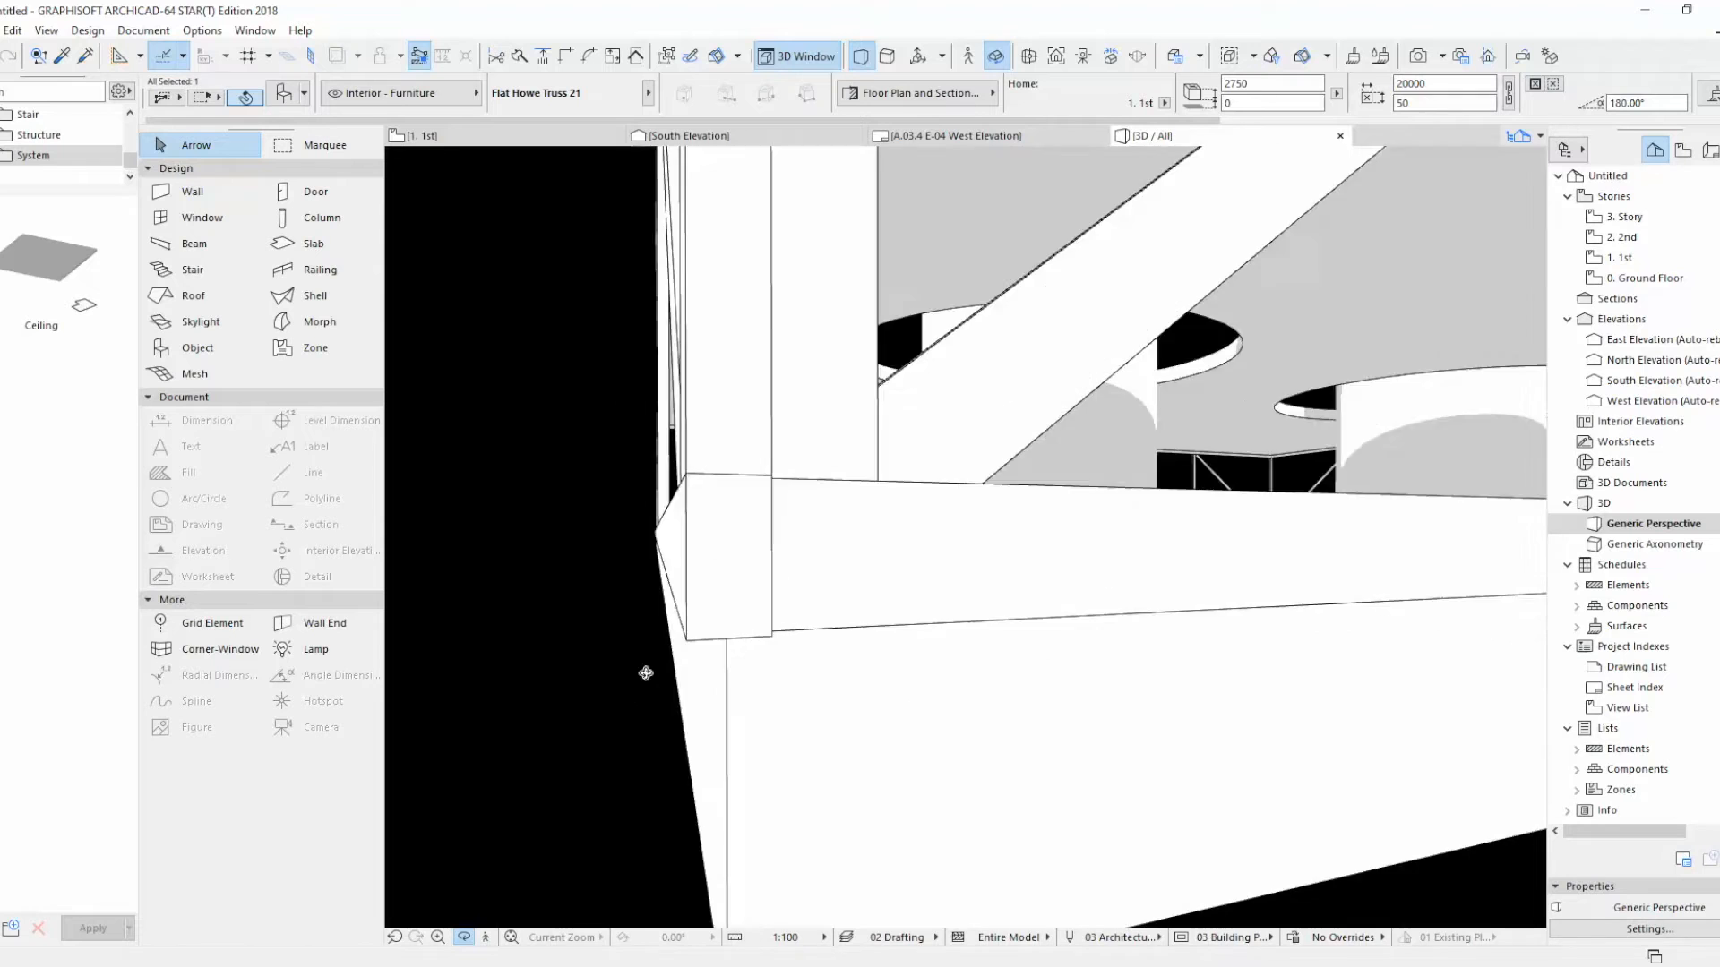
shift+middle_drag(645, 675, 622, 664)
middle_drag(527, 760, 609, 708)
click(607, 679)
click(597, 714)
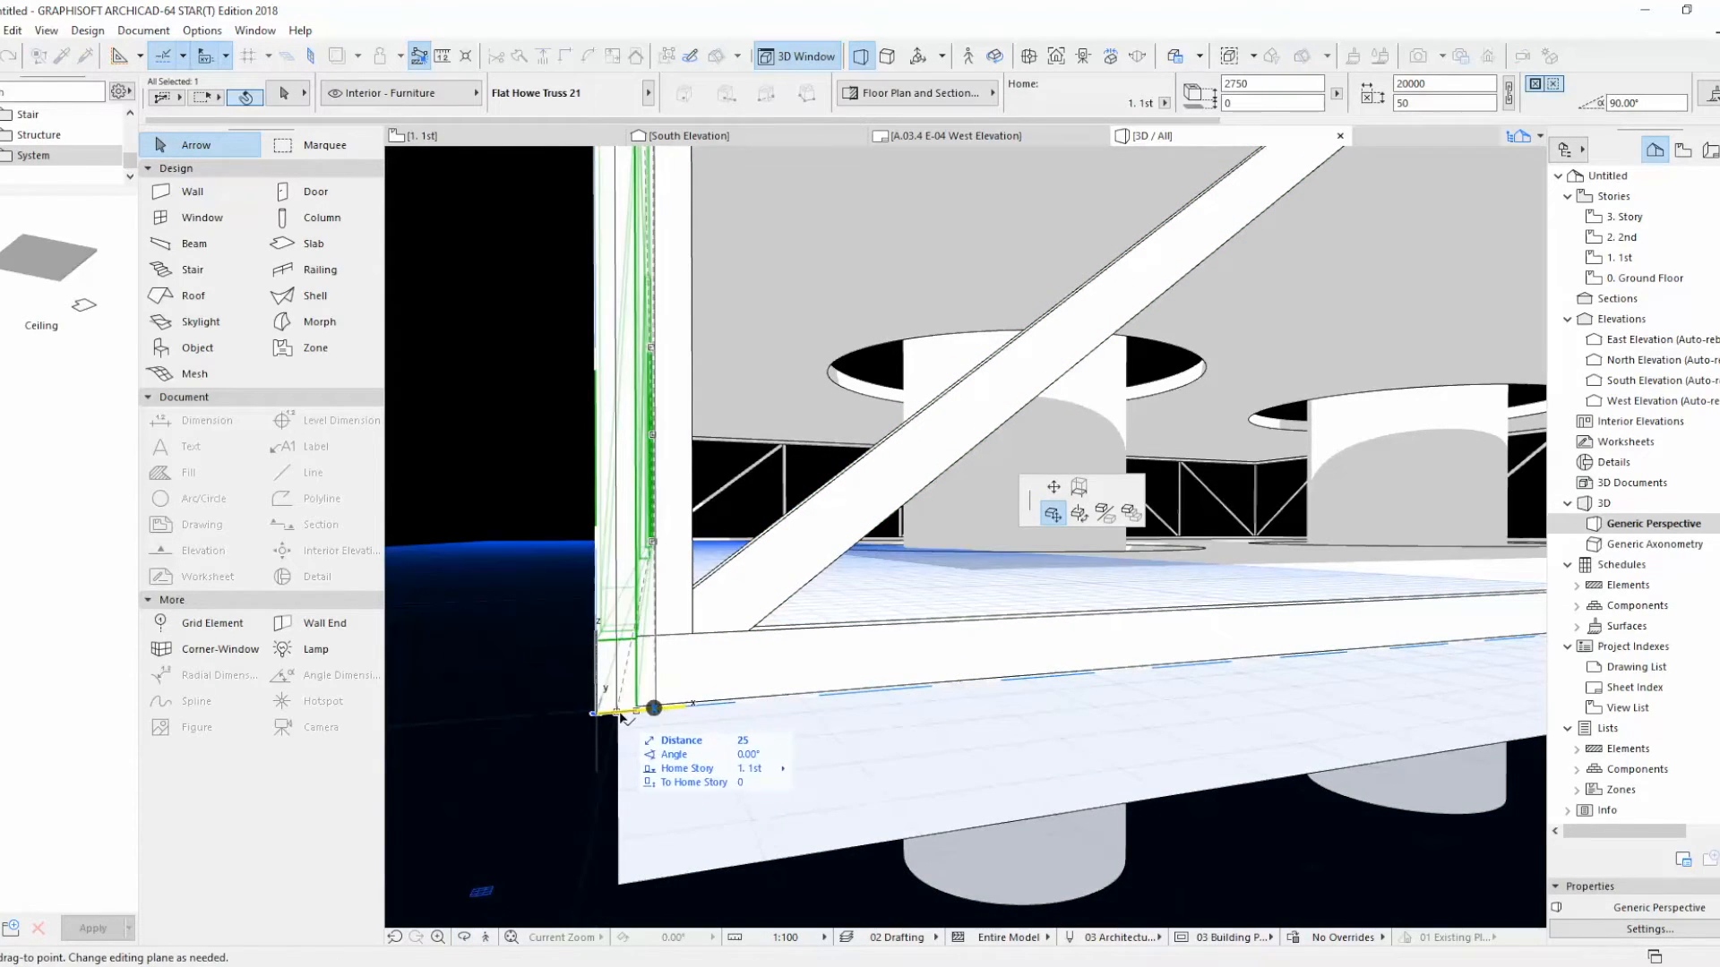
click(618, 714)
Step: Align the opposite end of the 90° truss with its slab corner
scroll(572, 732, up, 4)
scroll(572, 732, down, 2)
shift+middle_drag(751, 623, 788, 735)
scroll(1191, 657, up, 5)
shift+middle_drag(1137, 676, 1120, 645)
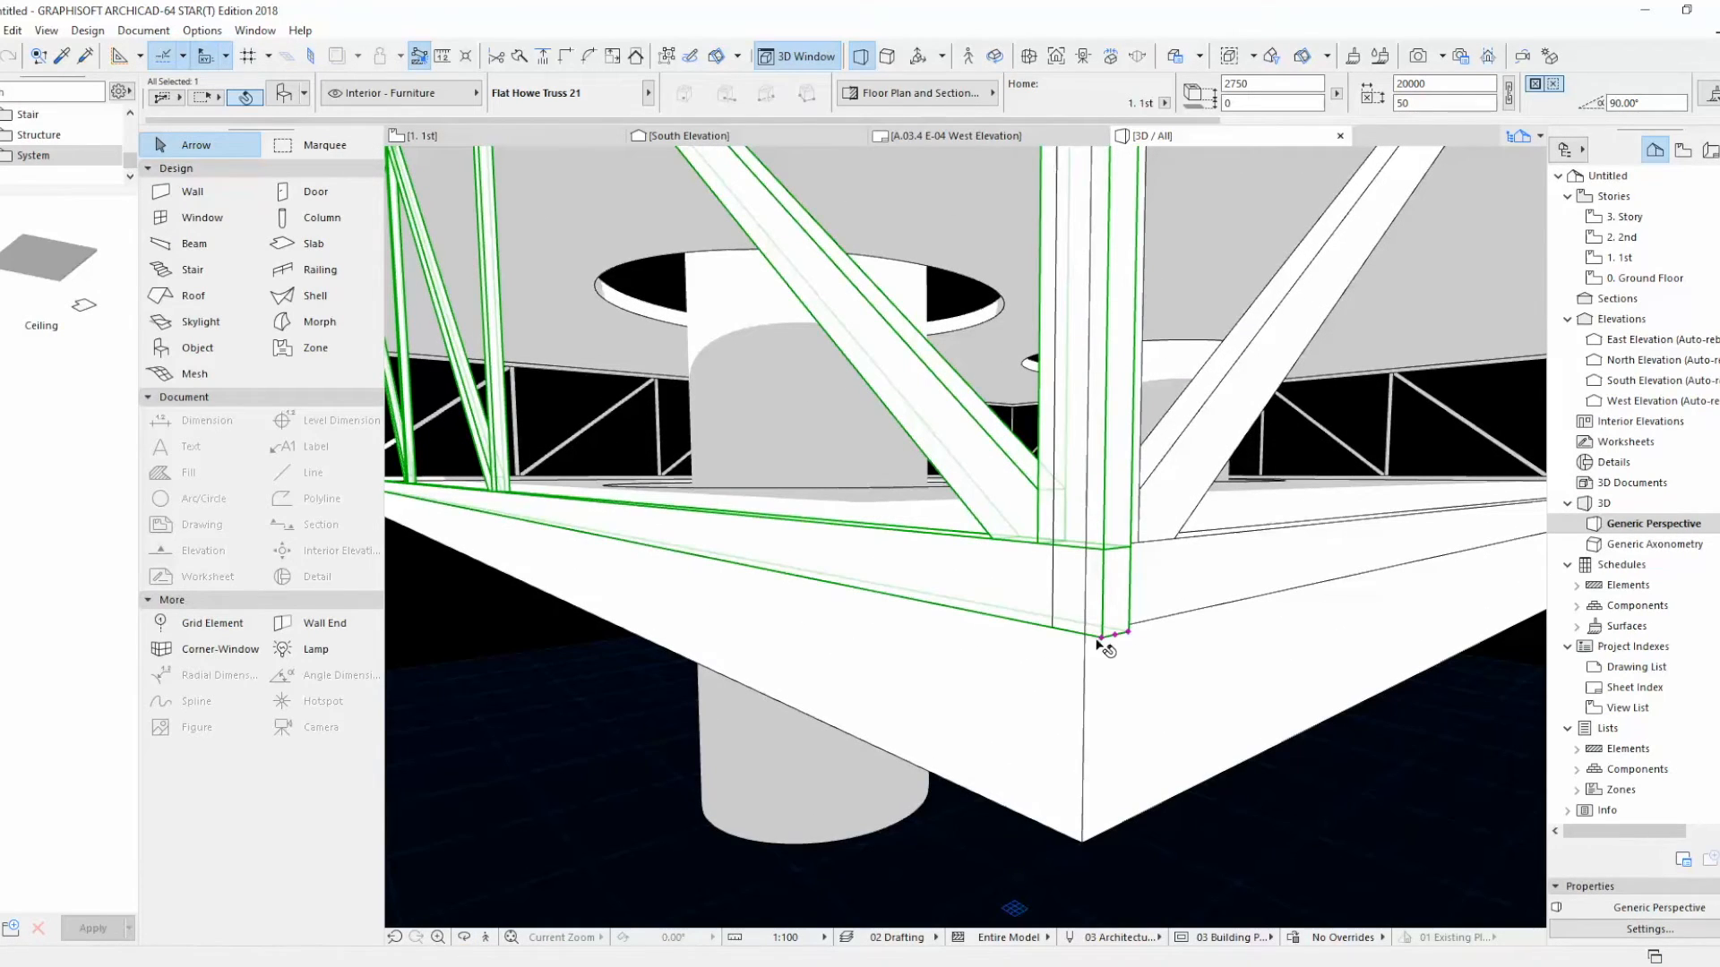
click(1100, 638)
click(1085, 633)
key(Escape)
scroll(857, 691, down, 4)
scroll(857, 699, down, 3)
shift+middle_drag(857, 699, 910, 650)
scroll(1135, 671, down, 3)
scroll(852, 690, up, 3)
click(898, 706)
key(Escape)
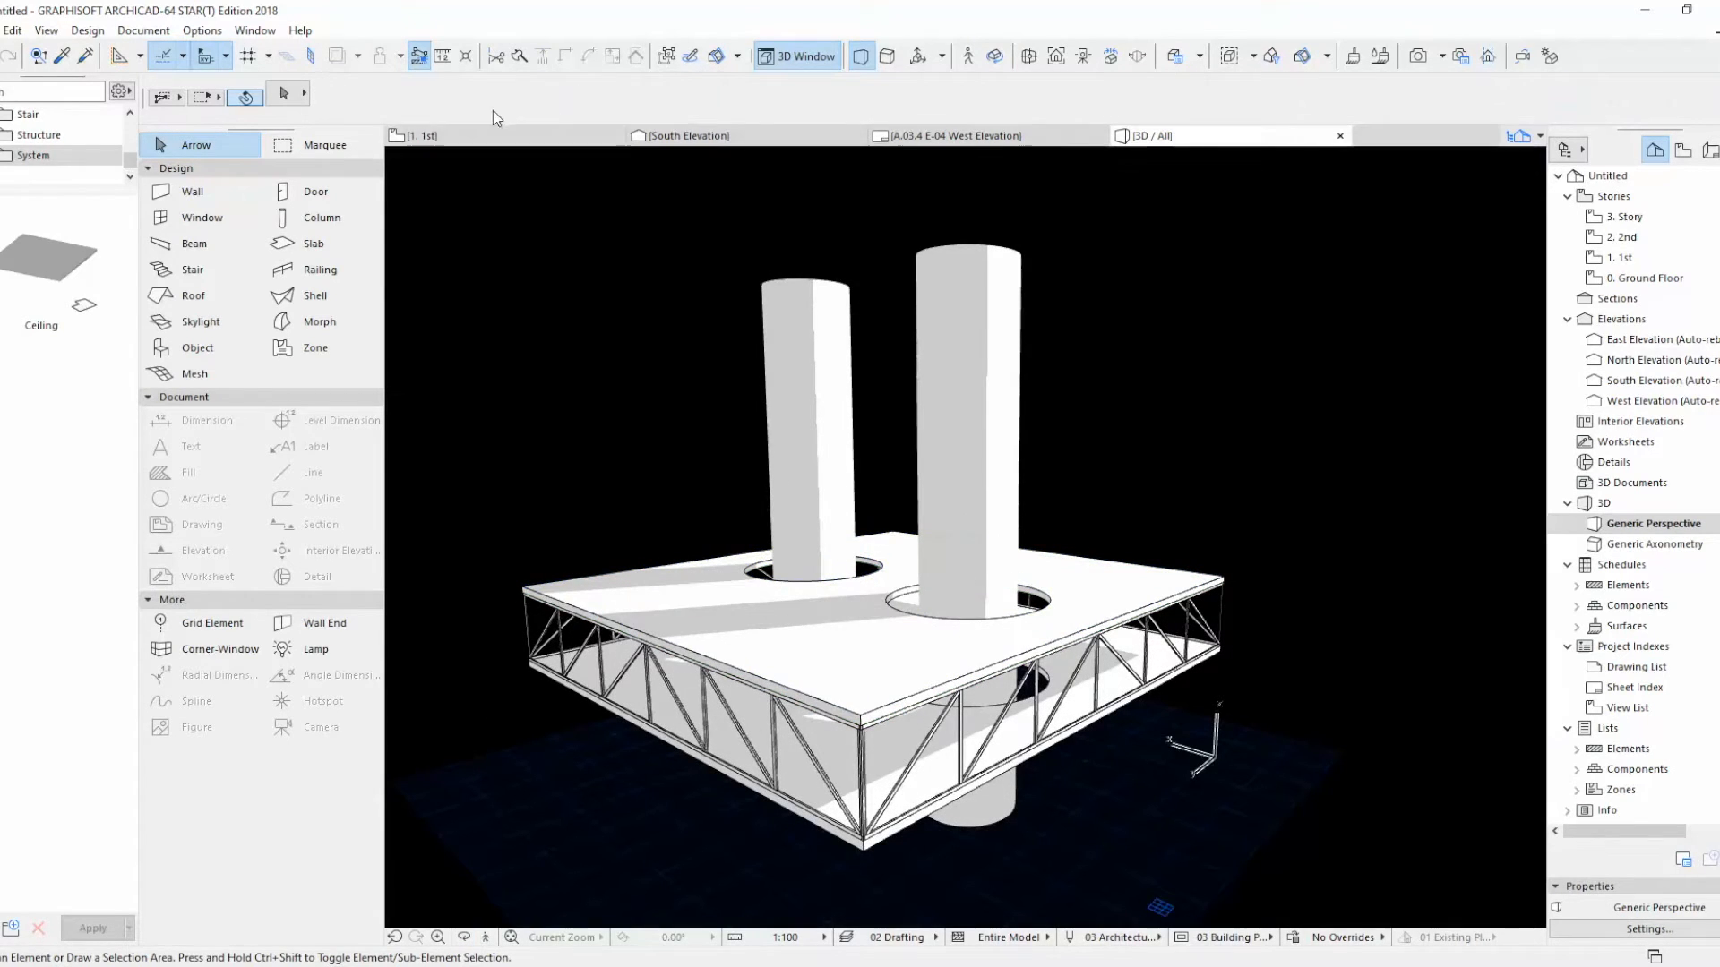
Step: Draw a 500 by 500 rectangular slab just outside the lower-left building corner on the 2nd story floor plan
double_click(1651, 238)
scroll(910, 588, up, 5)
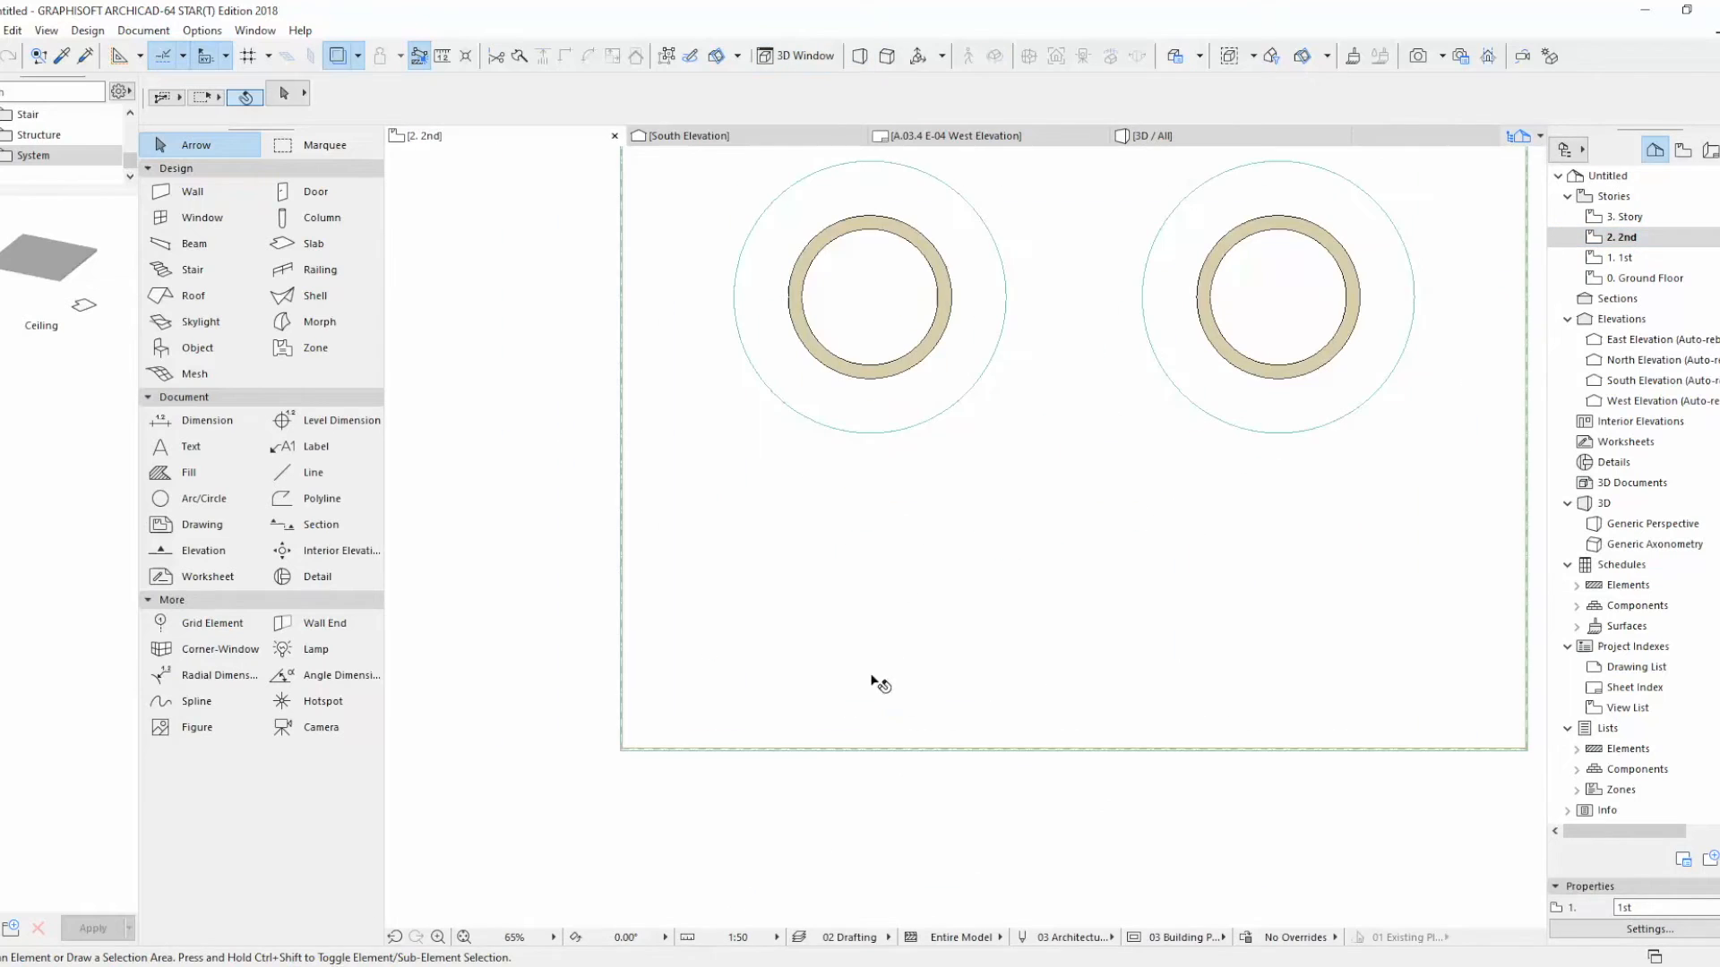
alt+click(681, 686)
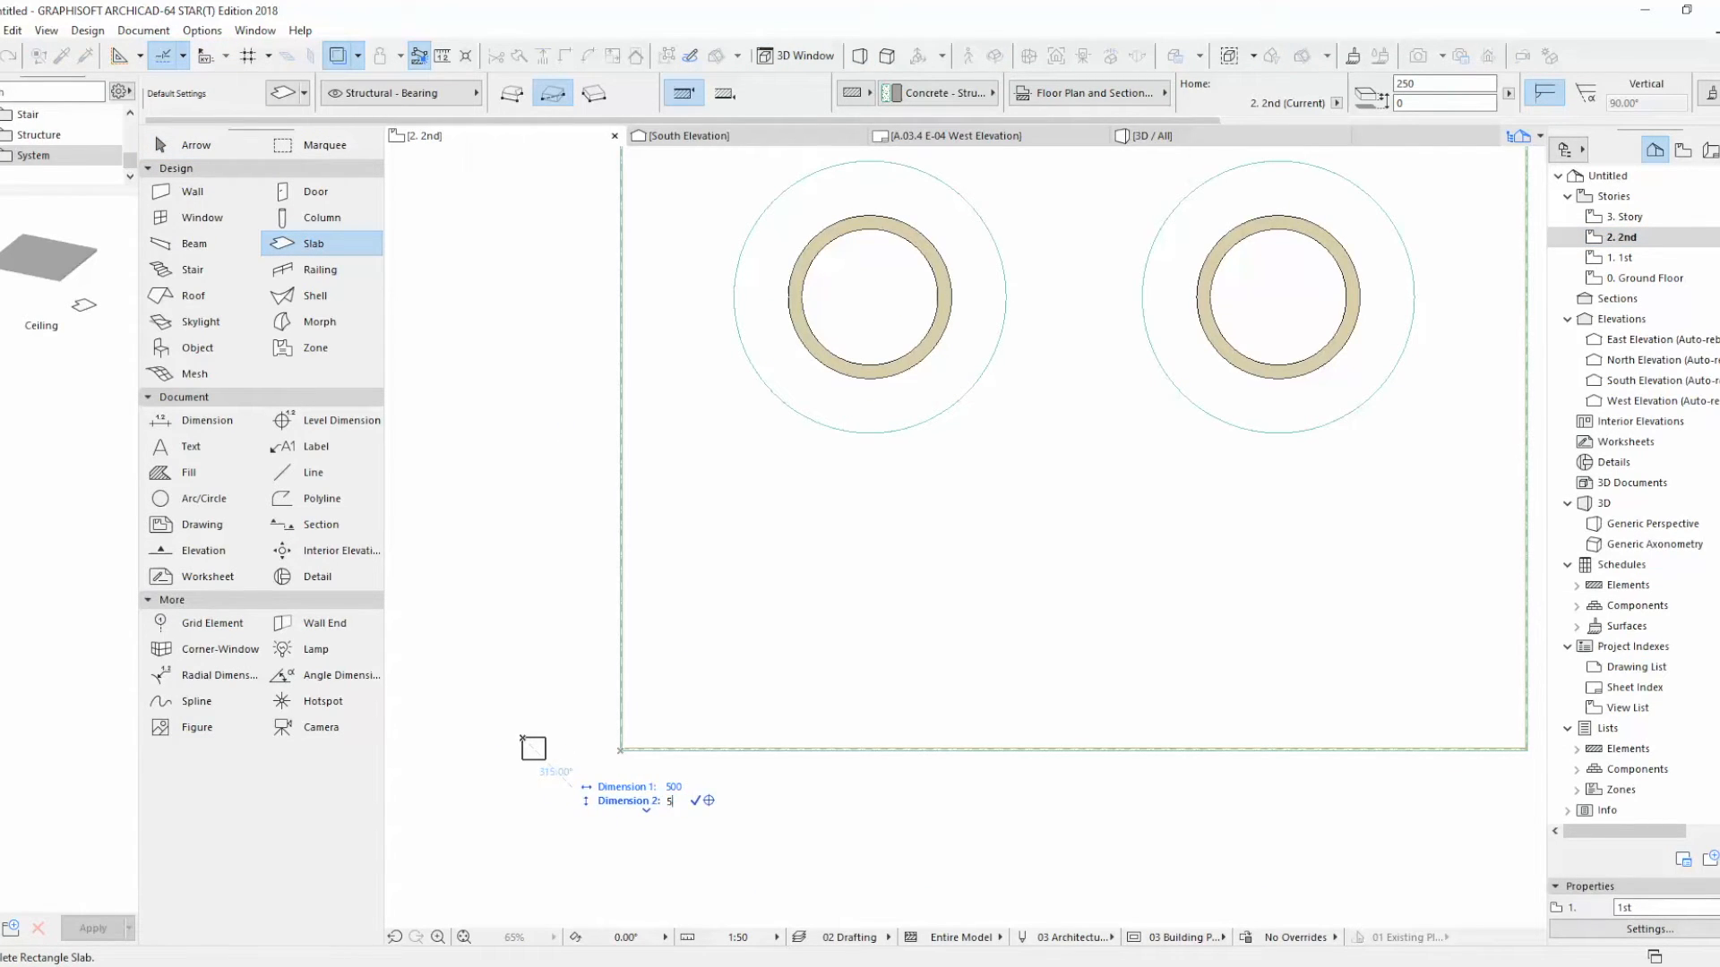
key(Escape)
scroll(551, 743, up, 3)
Step: Move the small square slab so its lower-left corner sits on the inner corner of the truss outline at the building's lower-left corner
click(548, 768)
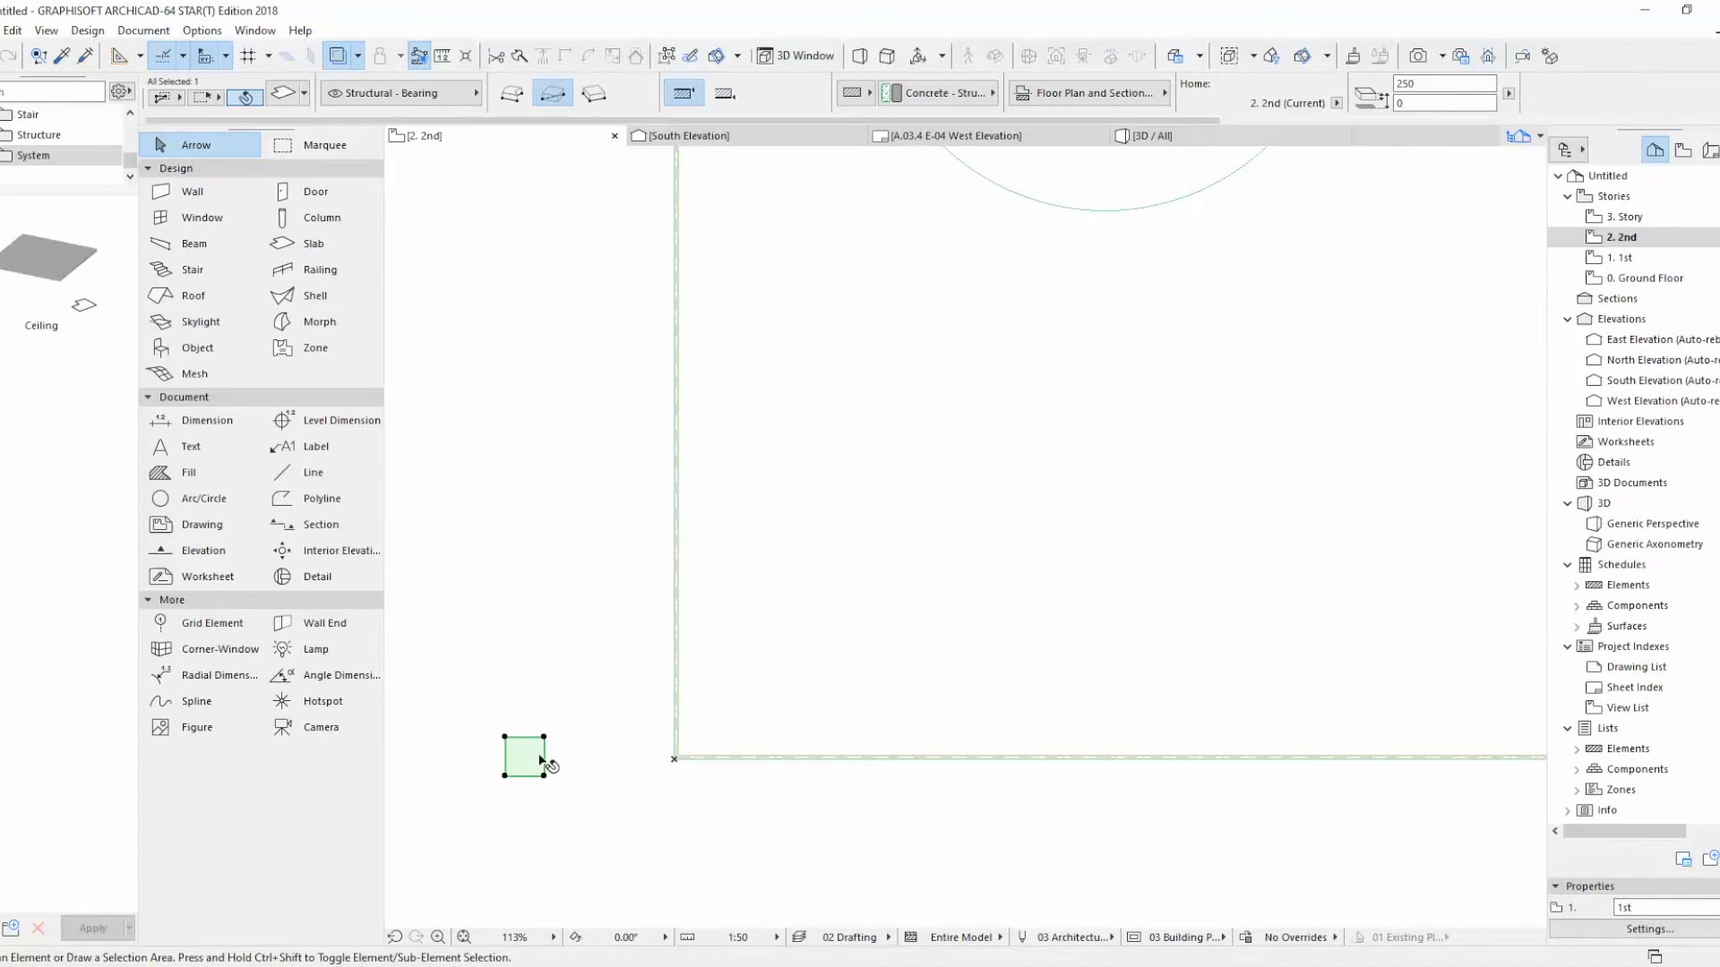
scroll(551, 766, up, 3)
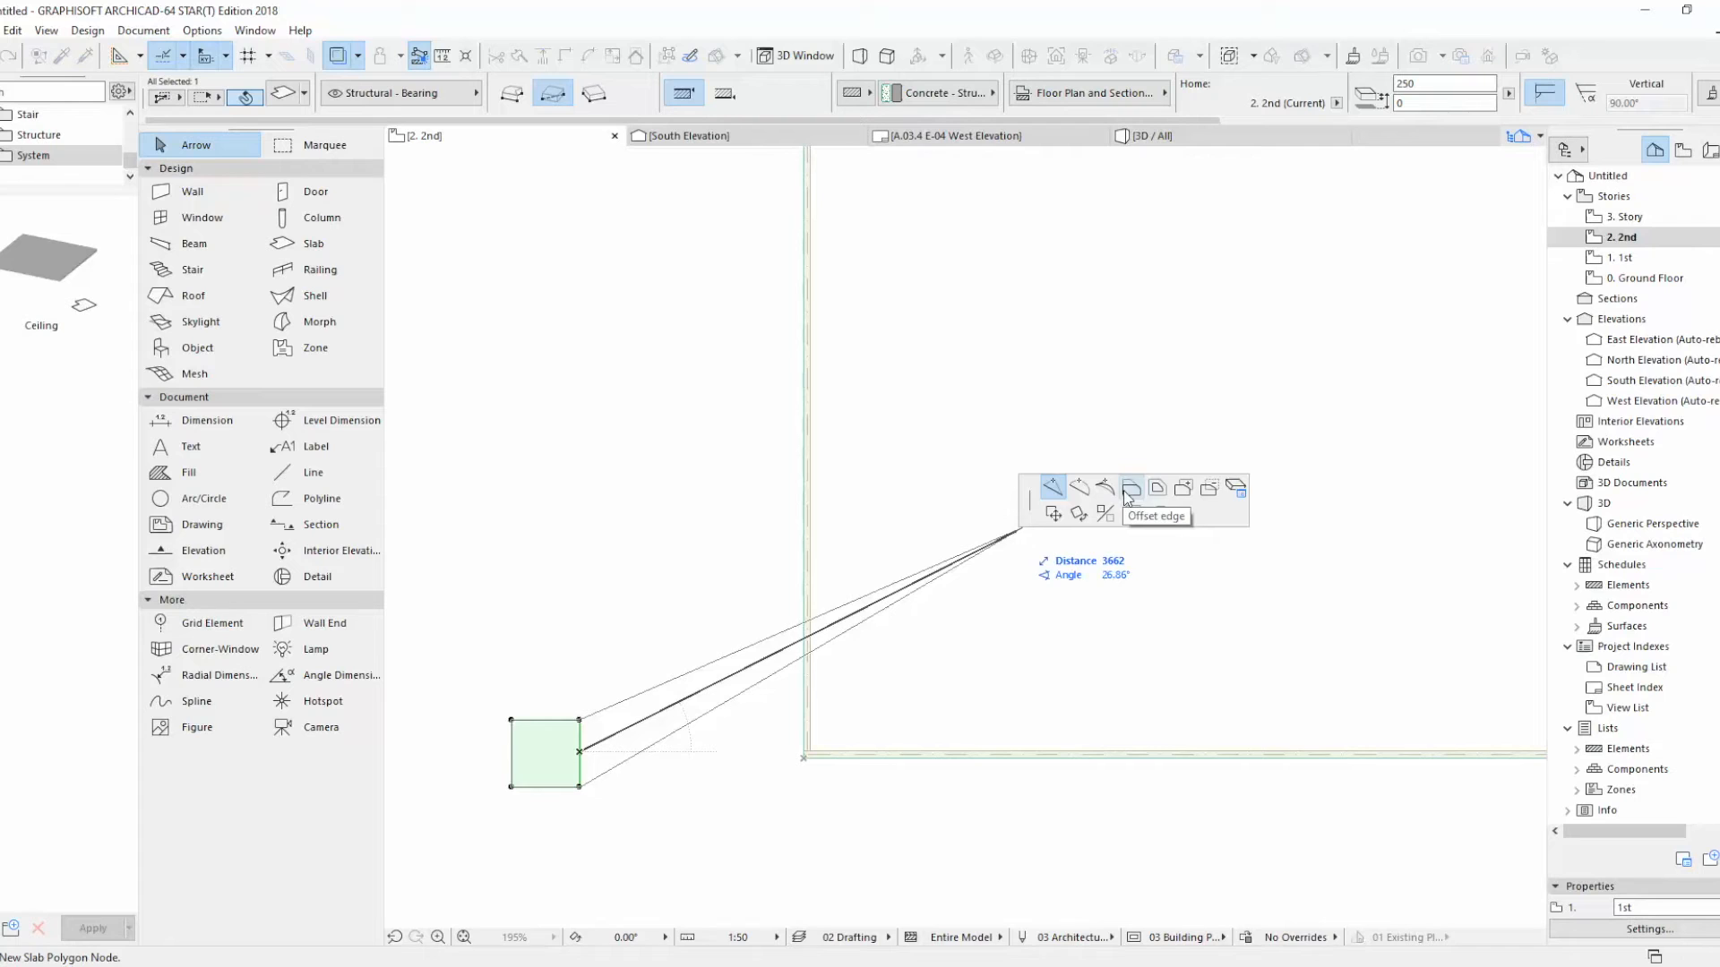
key(Escape)
click(513, 789)
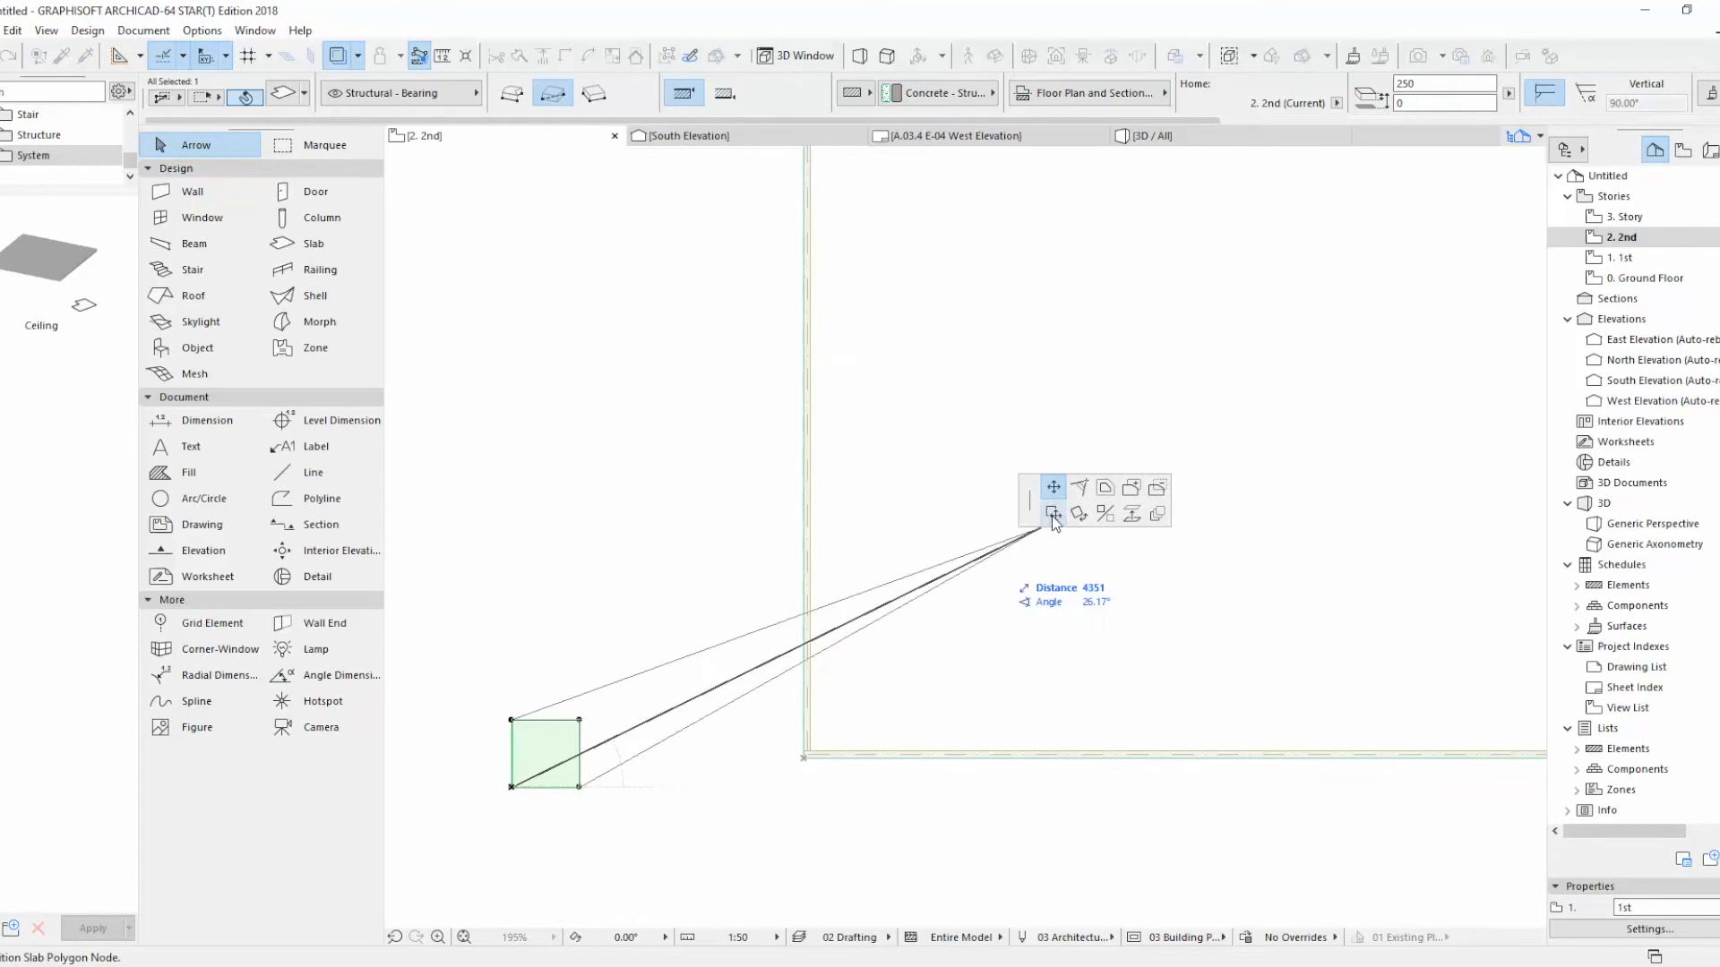
scroll(801, 761, up, 2)
click(820, 766)
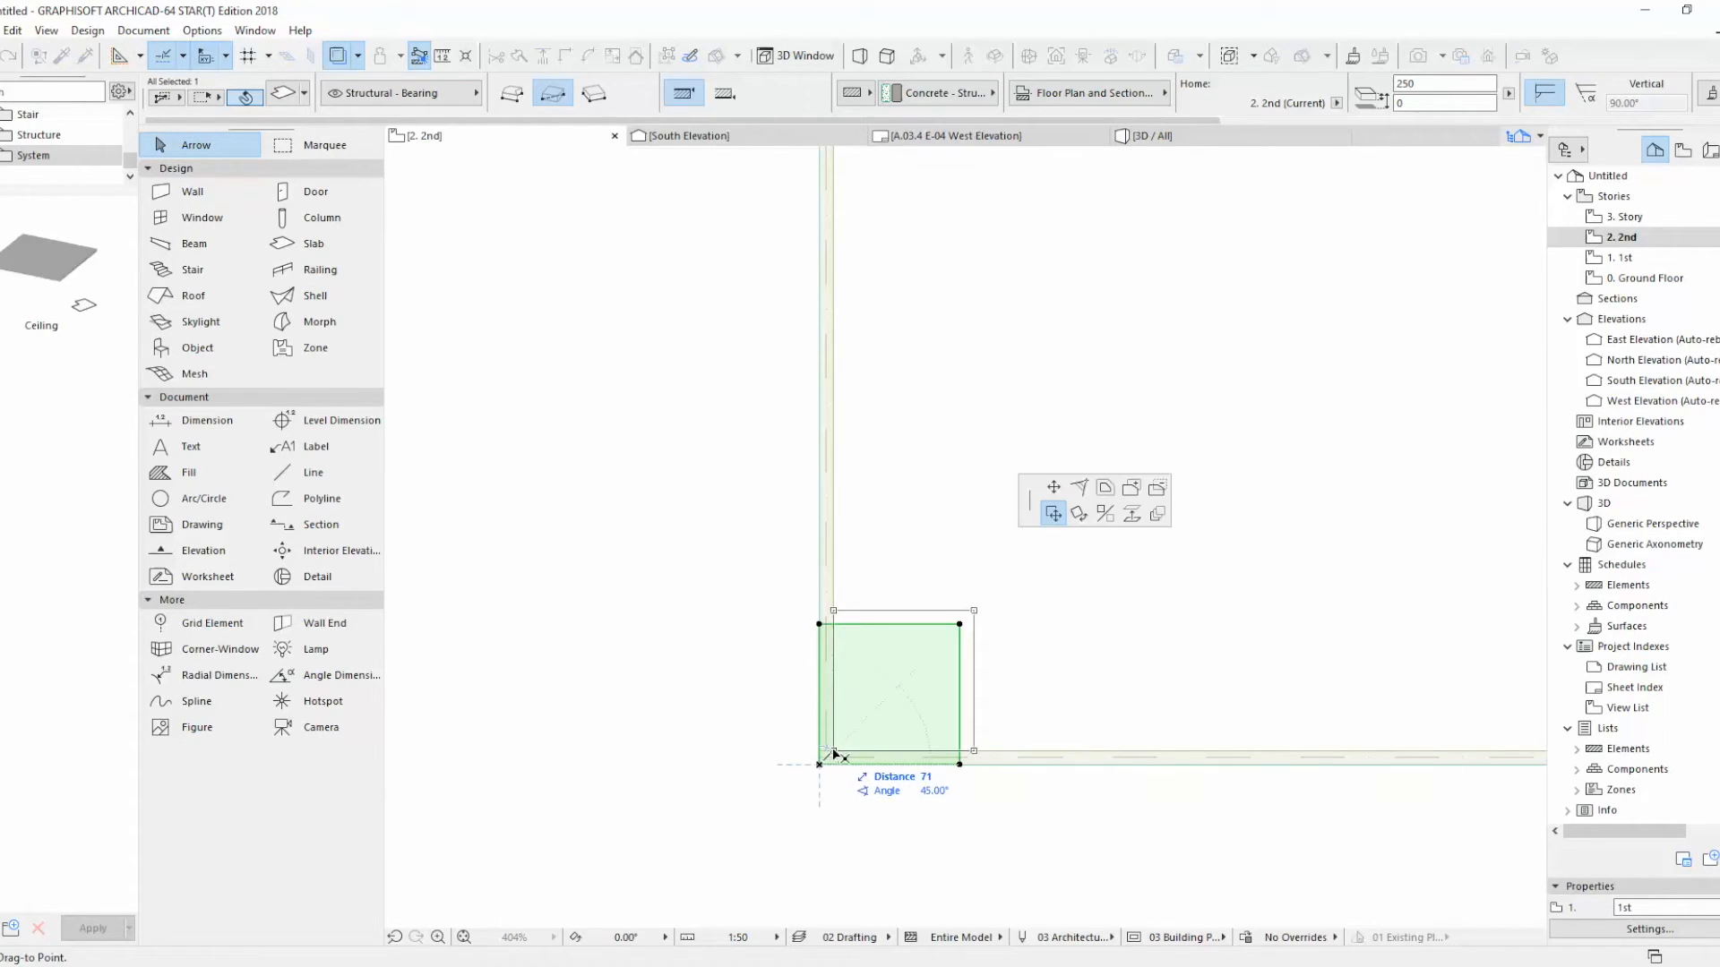
click(833, 752)
Step: Make the small slab 100 thick with a bottom reference plane in the 3D view and rest it on the 2nd story slab
middle_drag(754, 584, 670, 554)
click(1151, 136)
middle_drag(741, 708, 742, 810)
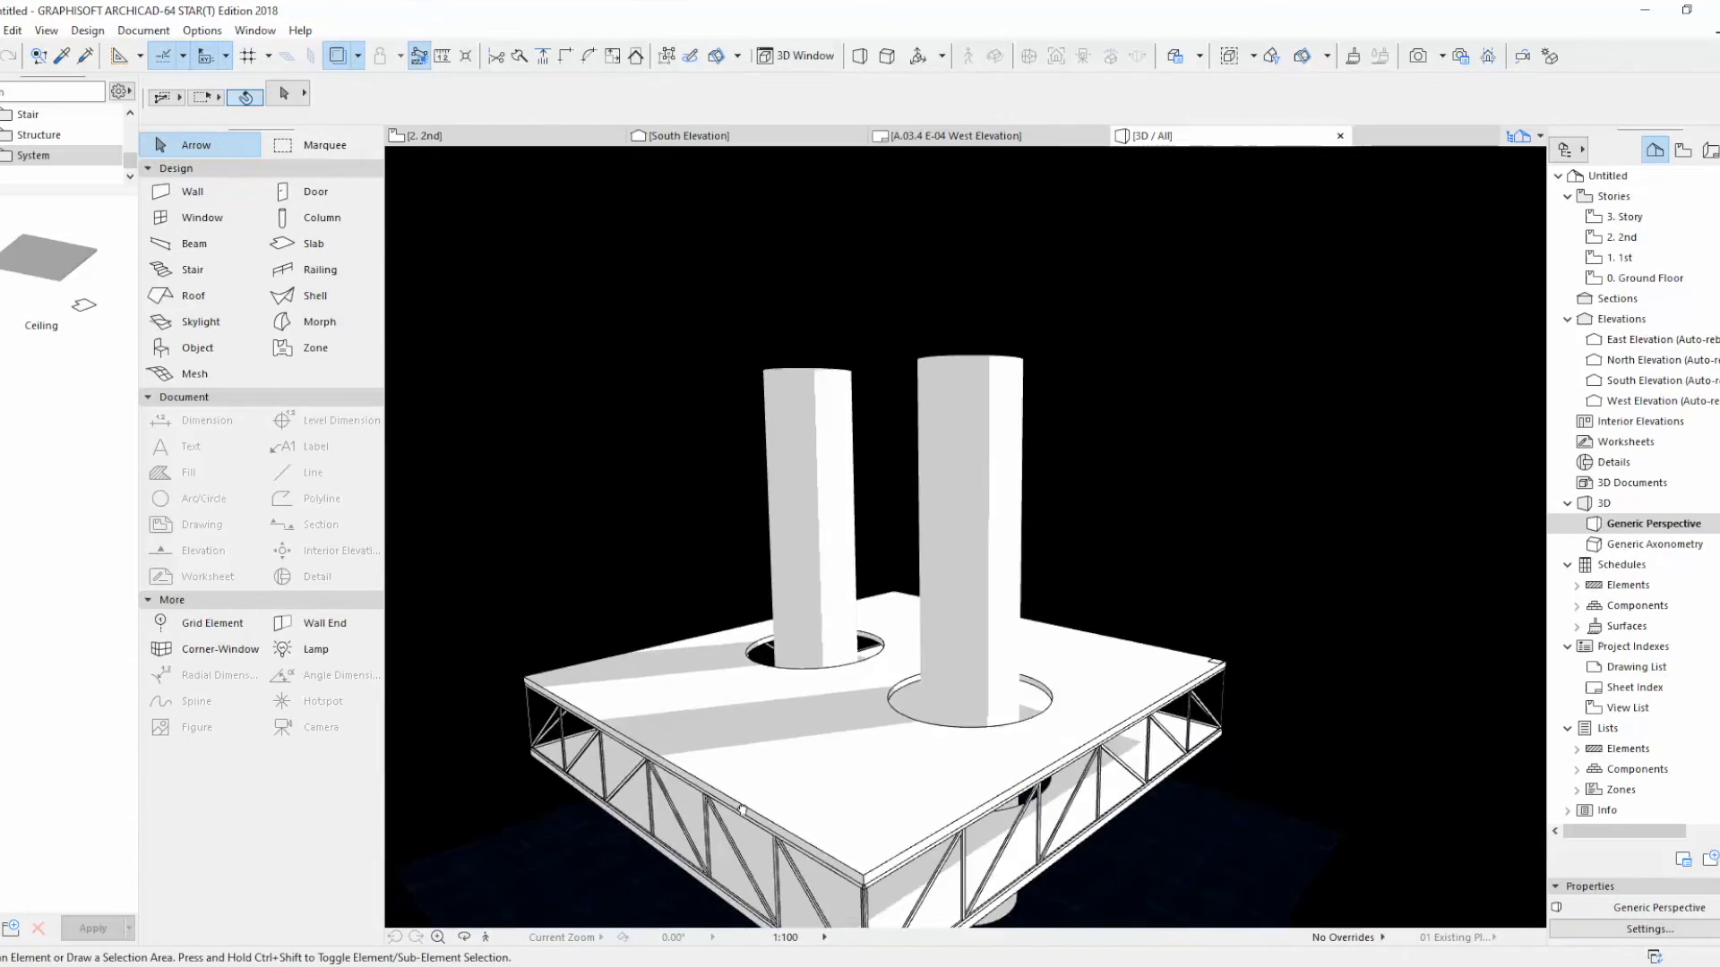
scroll(1233, 710, up, 6)
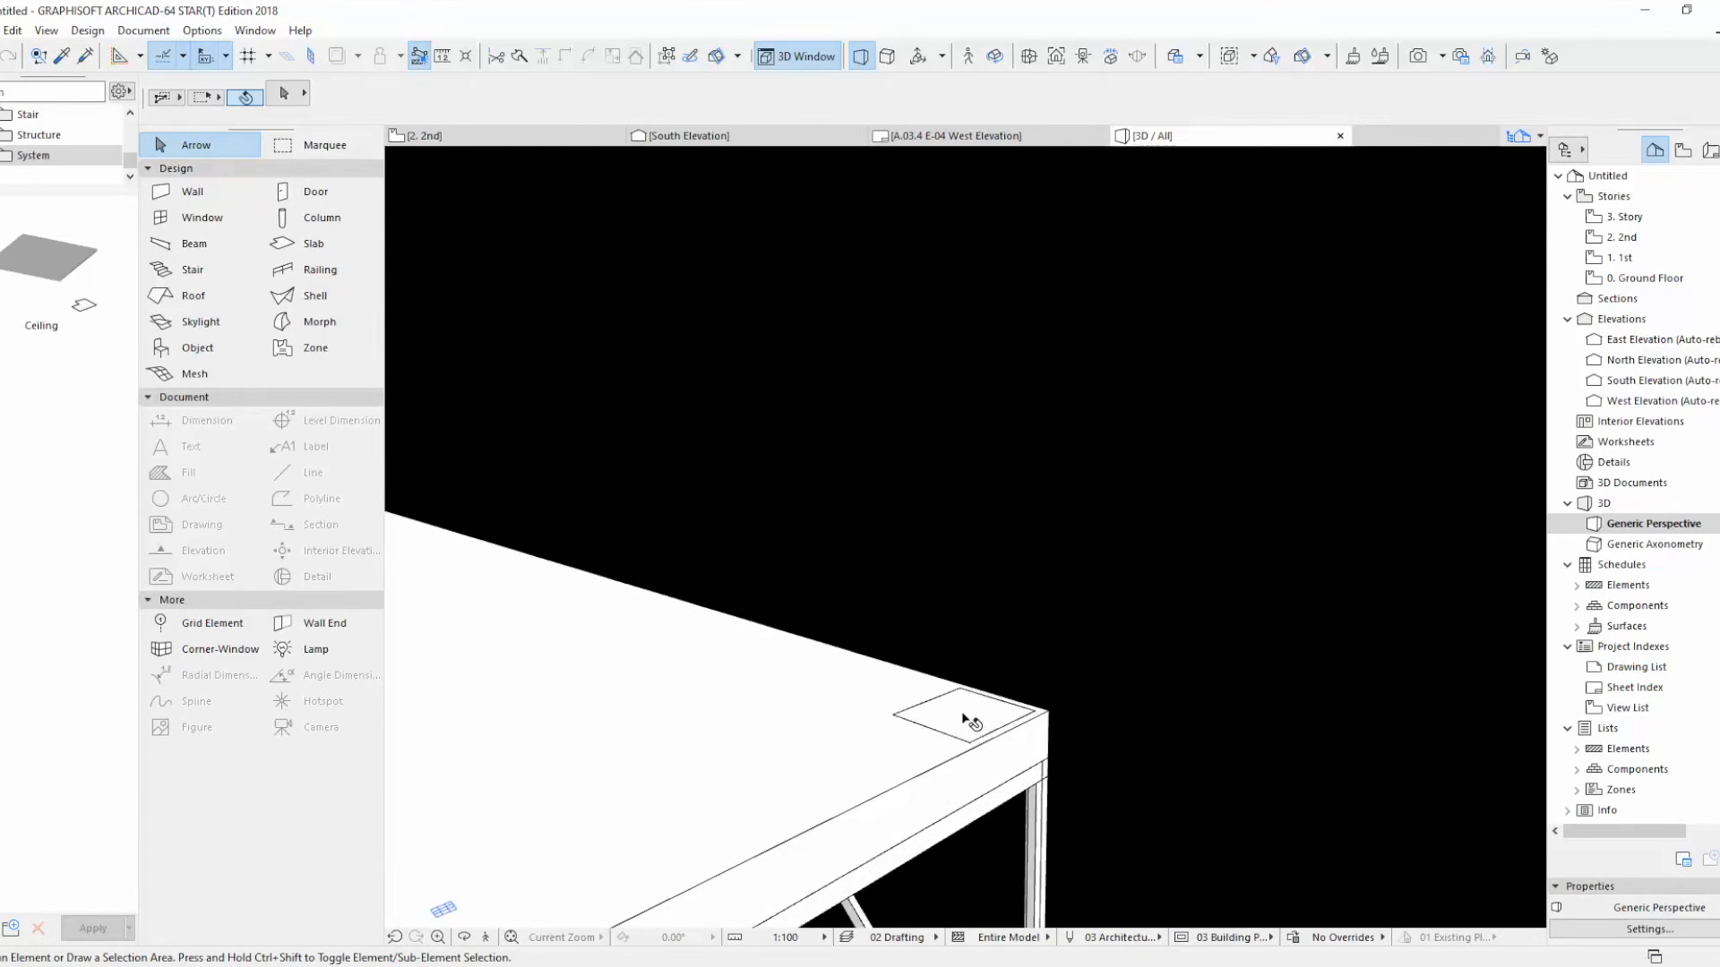
click(968, 721)
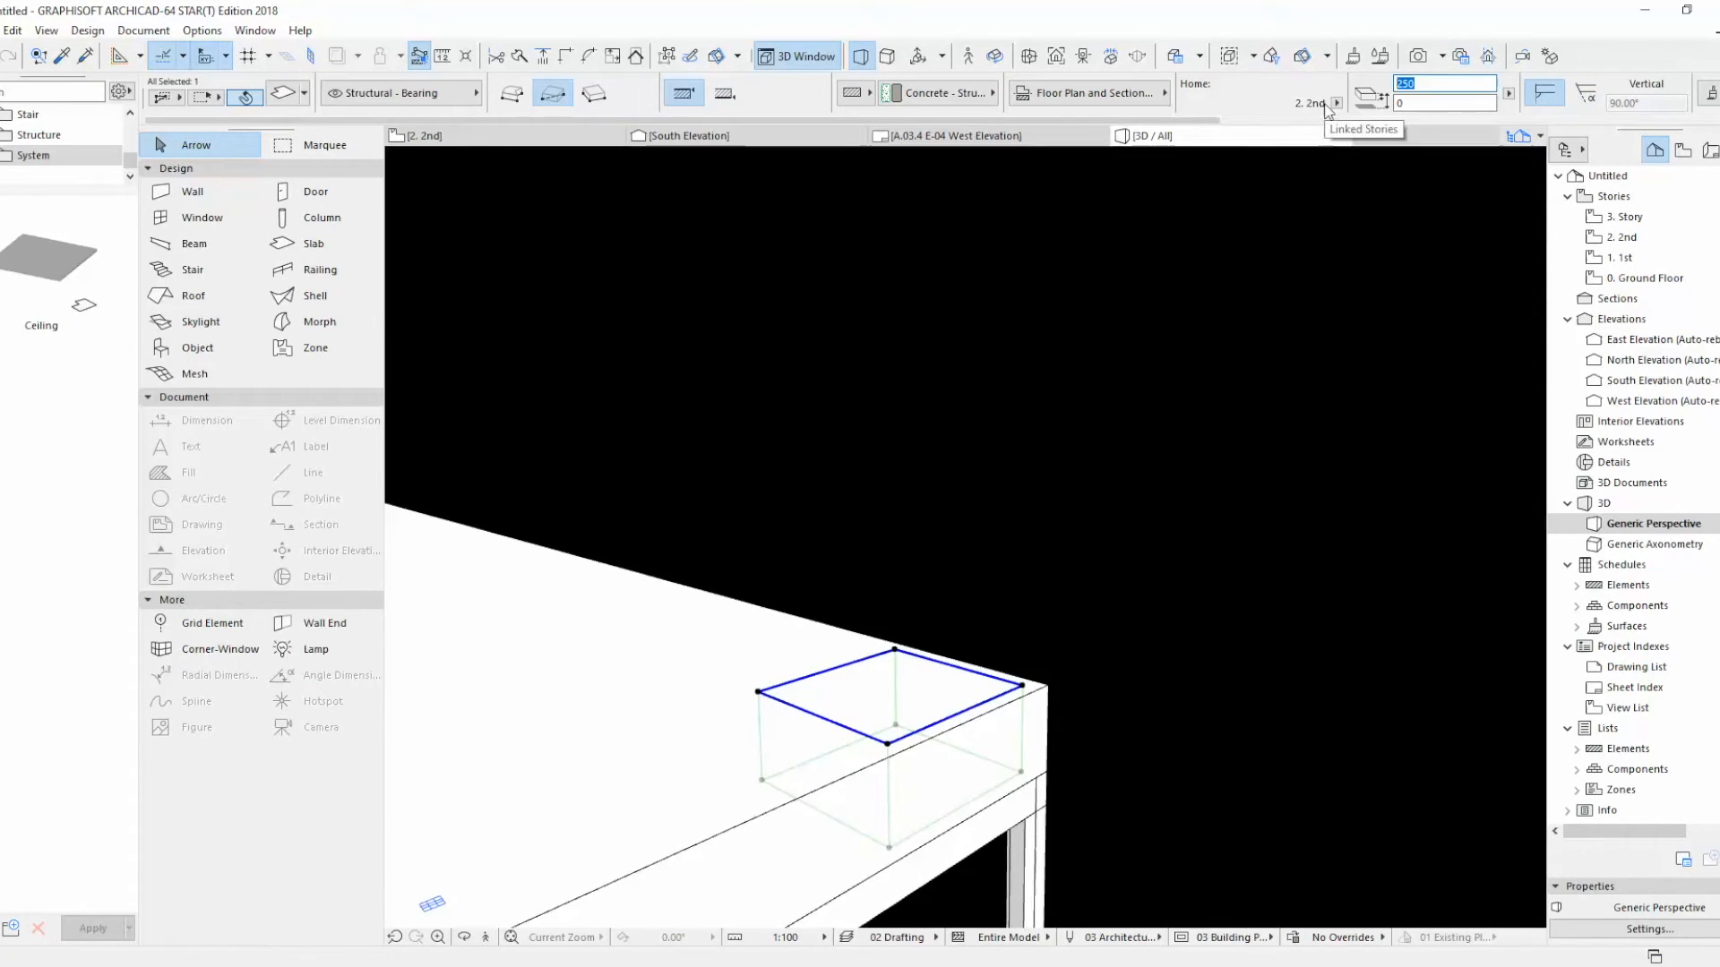
click(1021, 758)
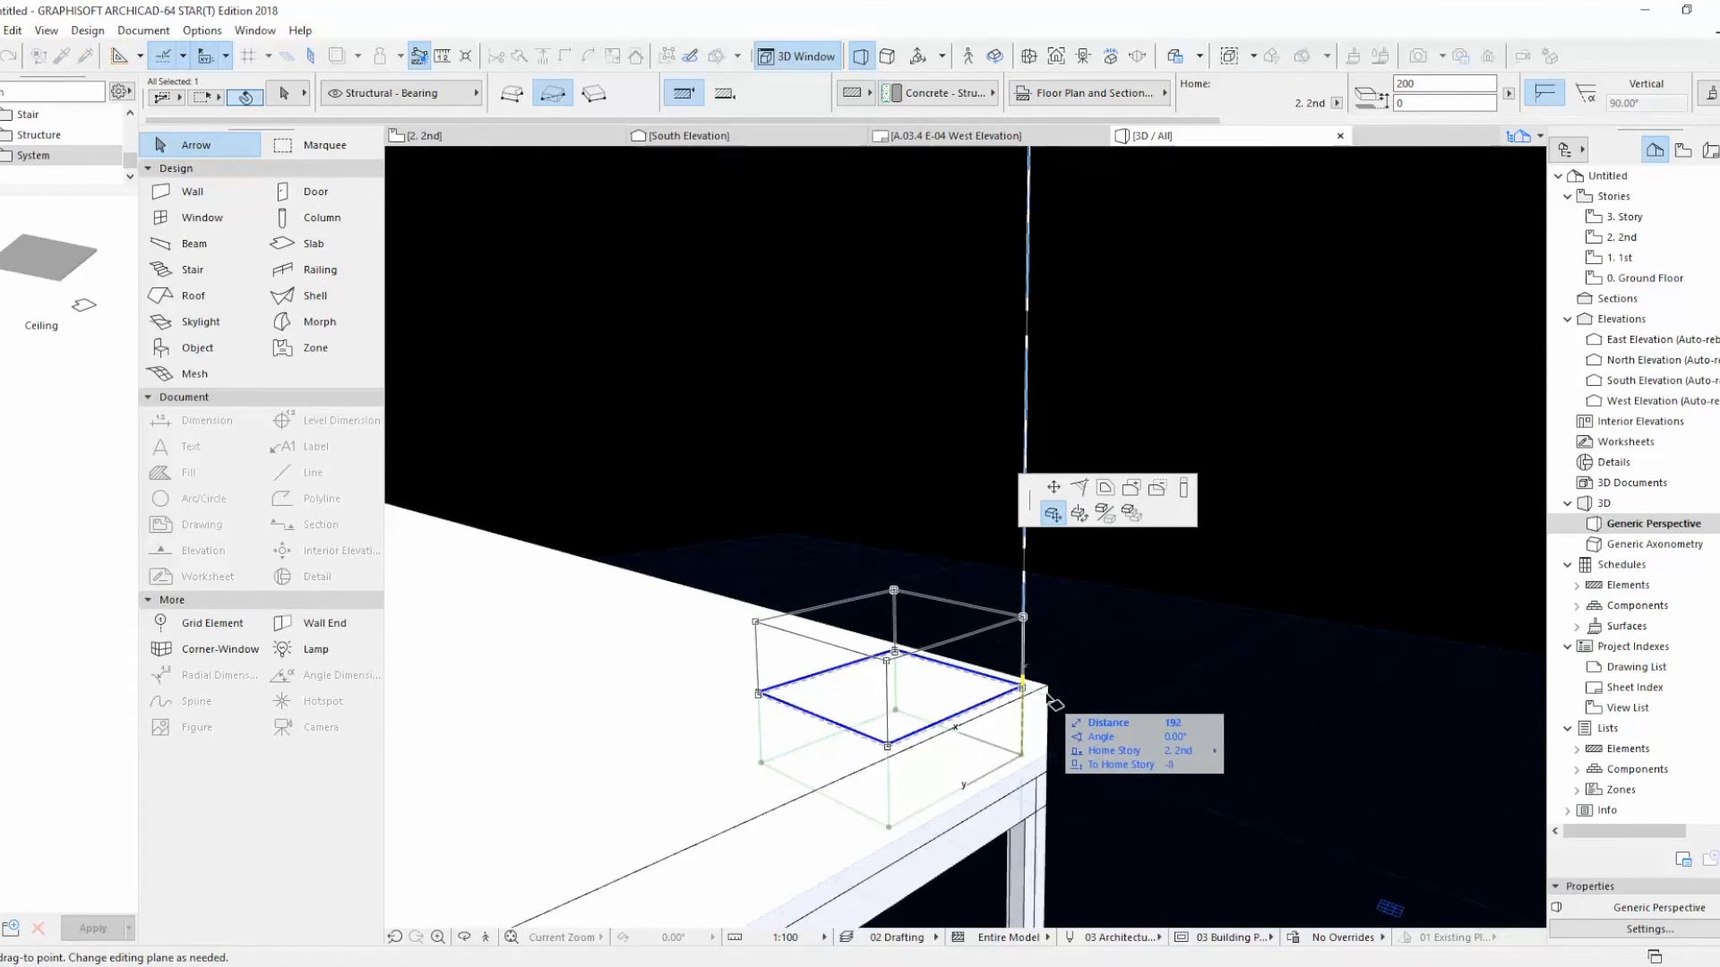
click(1048, 700)
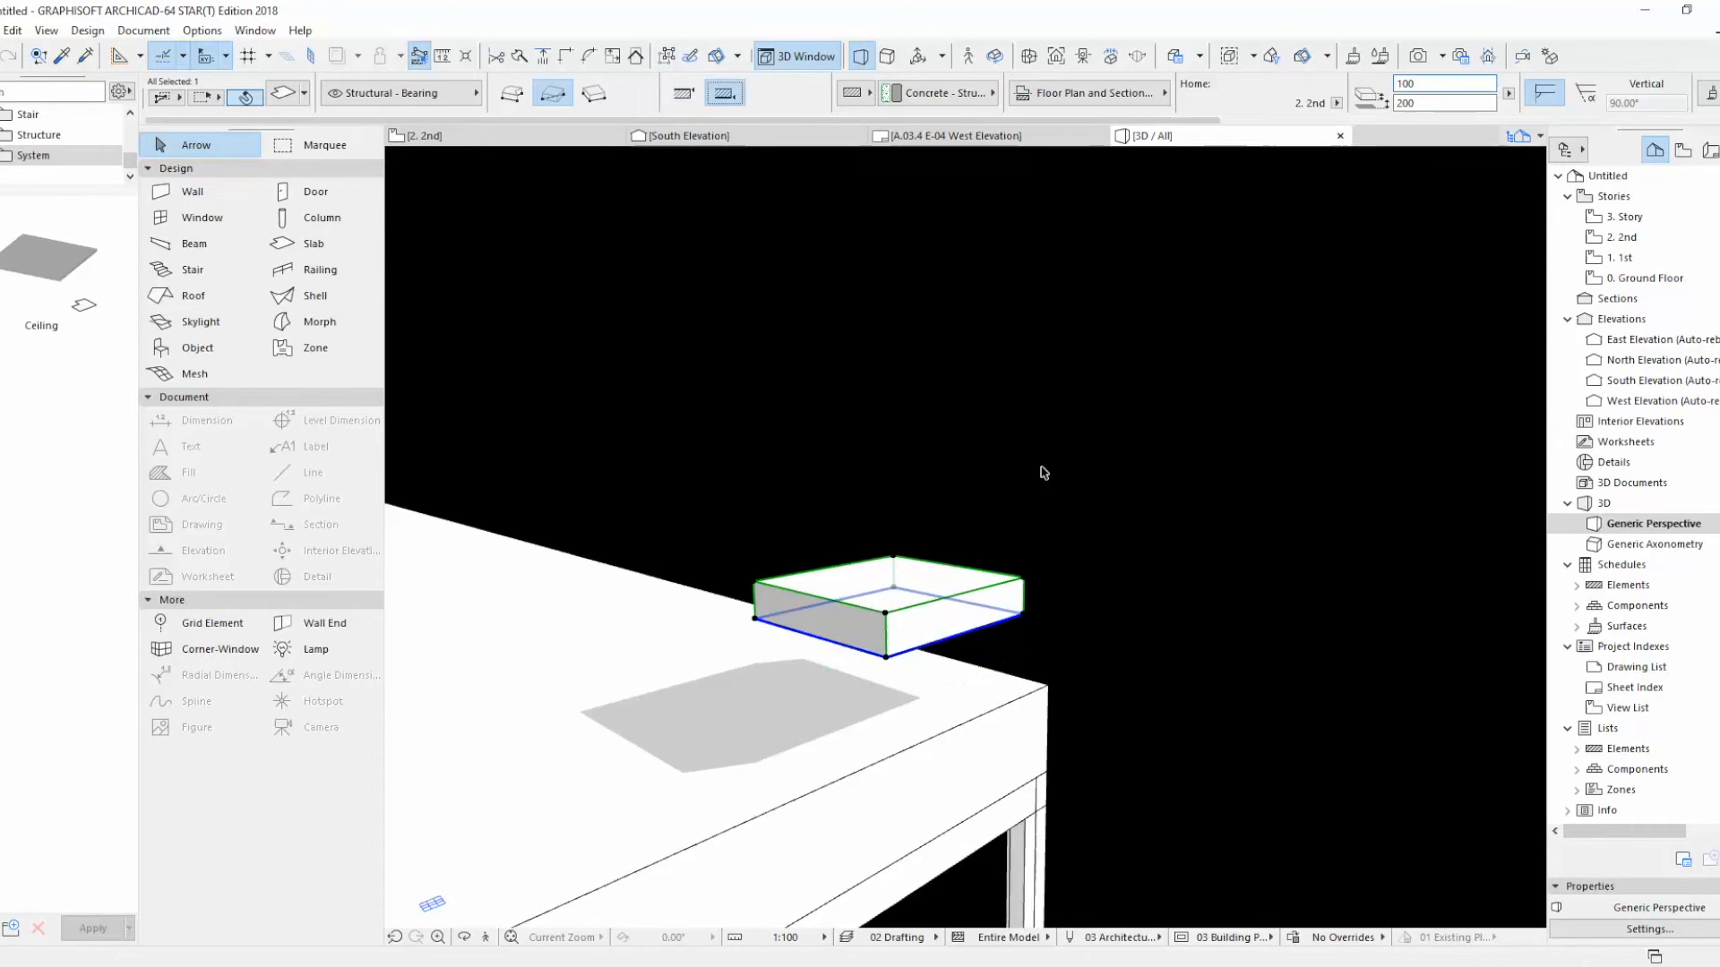
click(1022, 618)
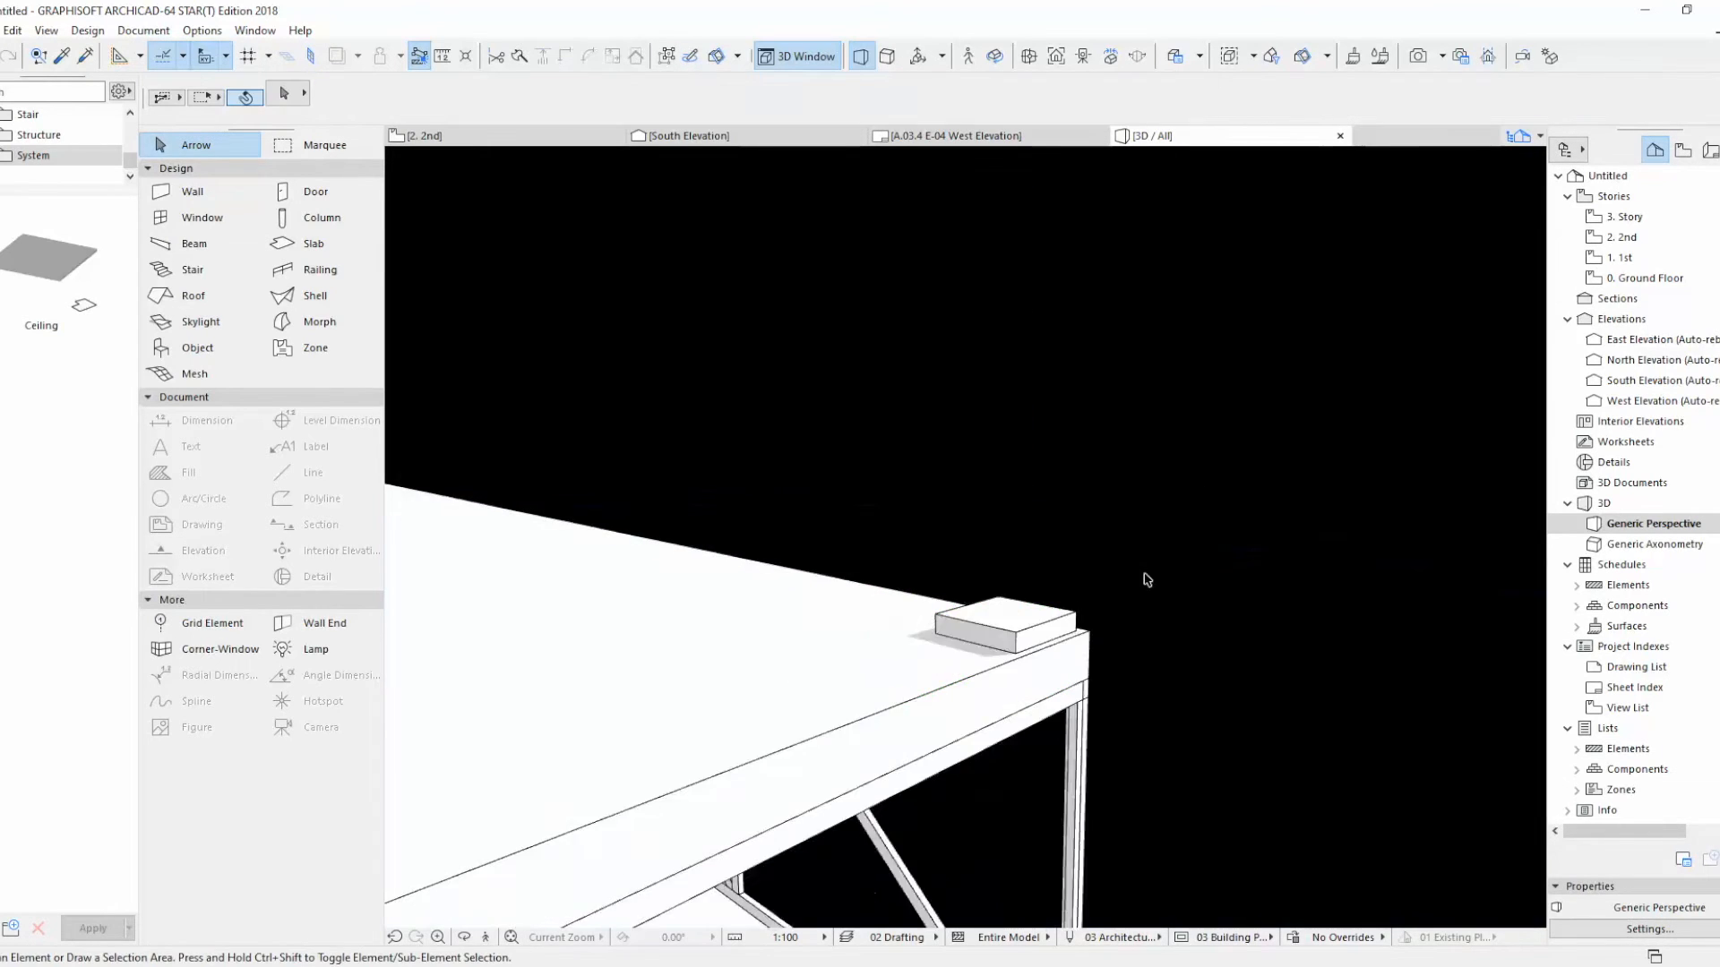
shift+middle_drag(1147, 580, 1119, 596)
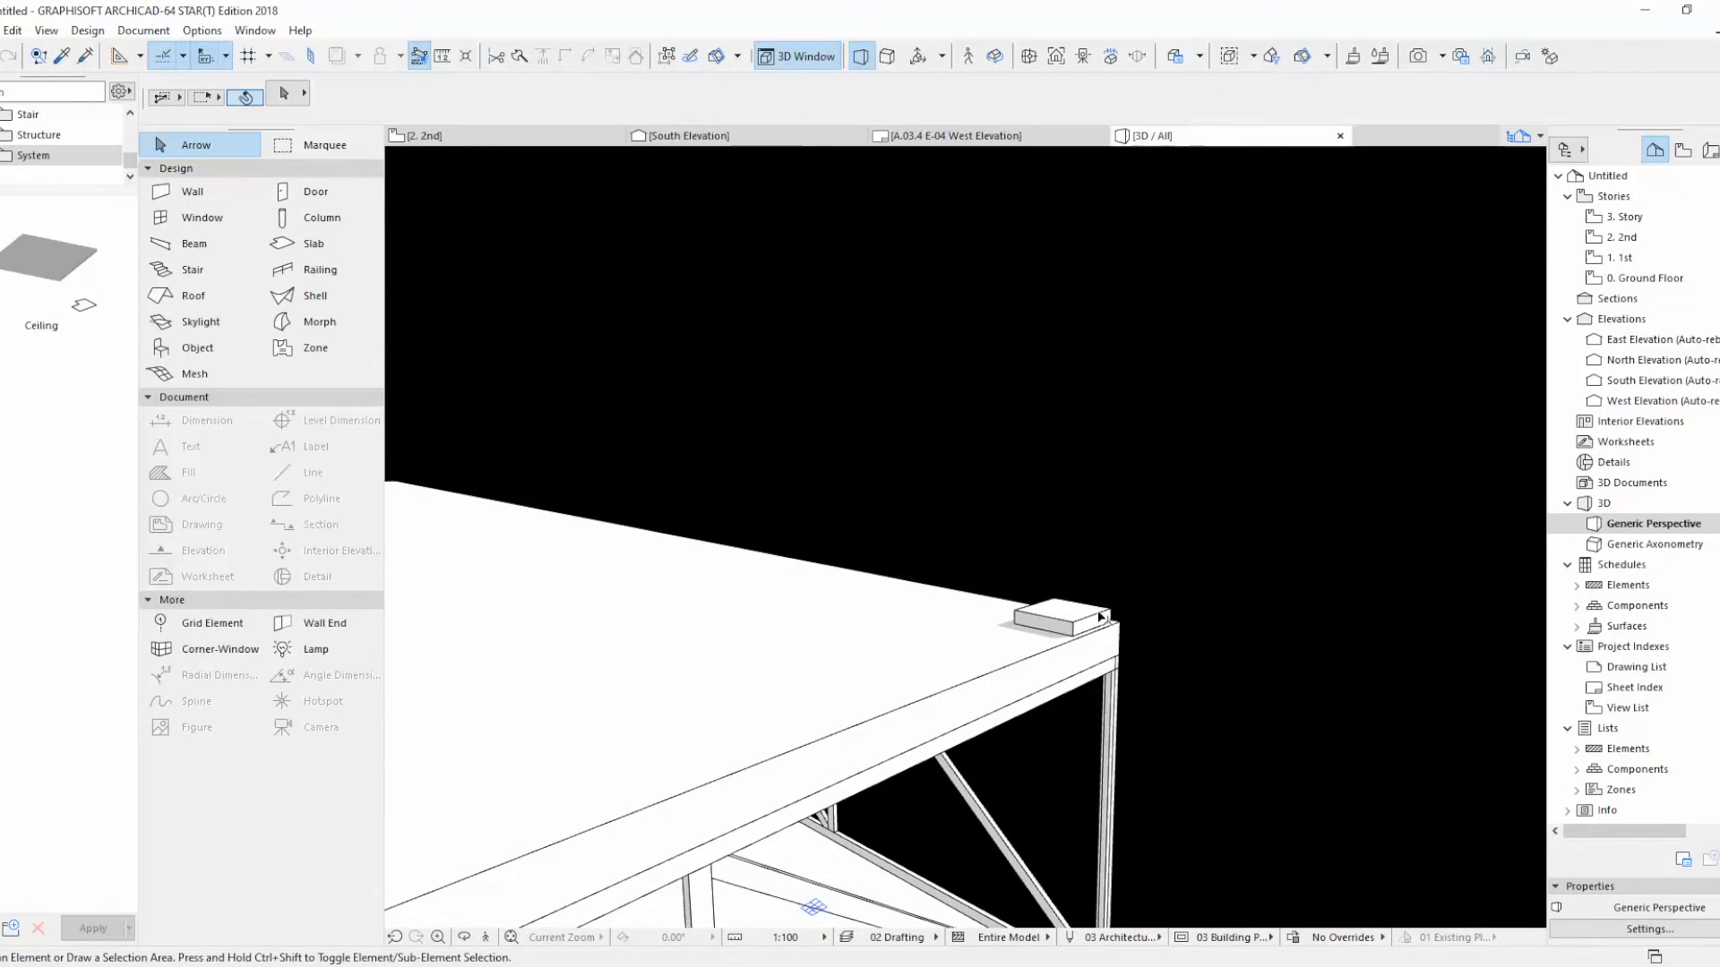
Step: Drag a copy of the small slab to the lower-right inner corner on the 2nd story floor plan
click(448, 135)
click(837, 607)
scroll(810, 614, down, 4)
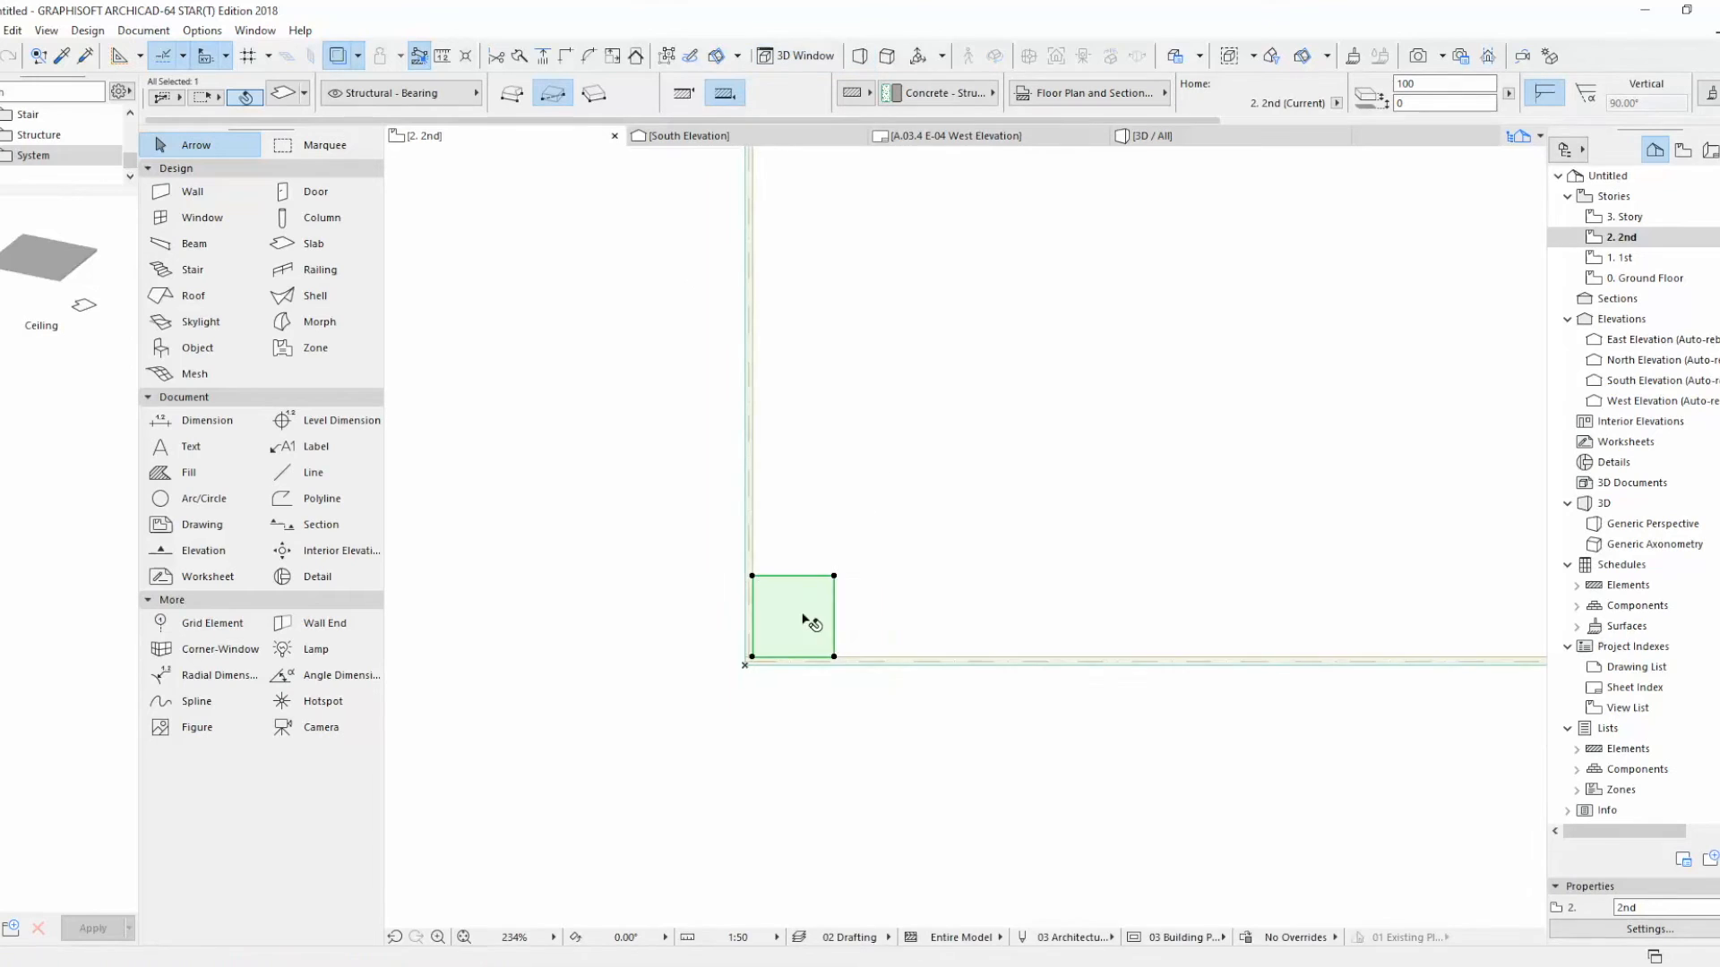
scroll(775, 641, down, 4)
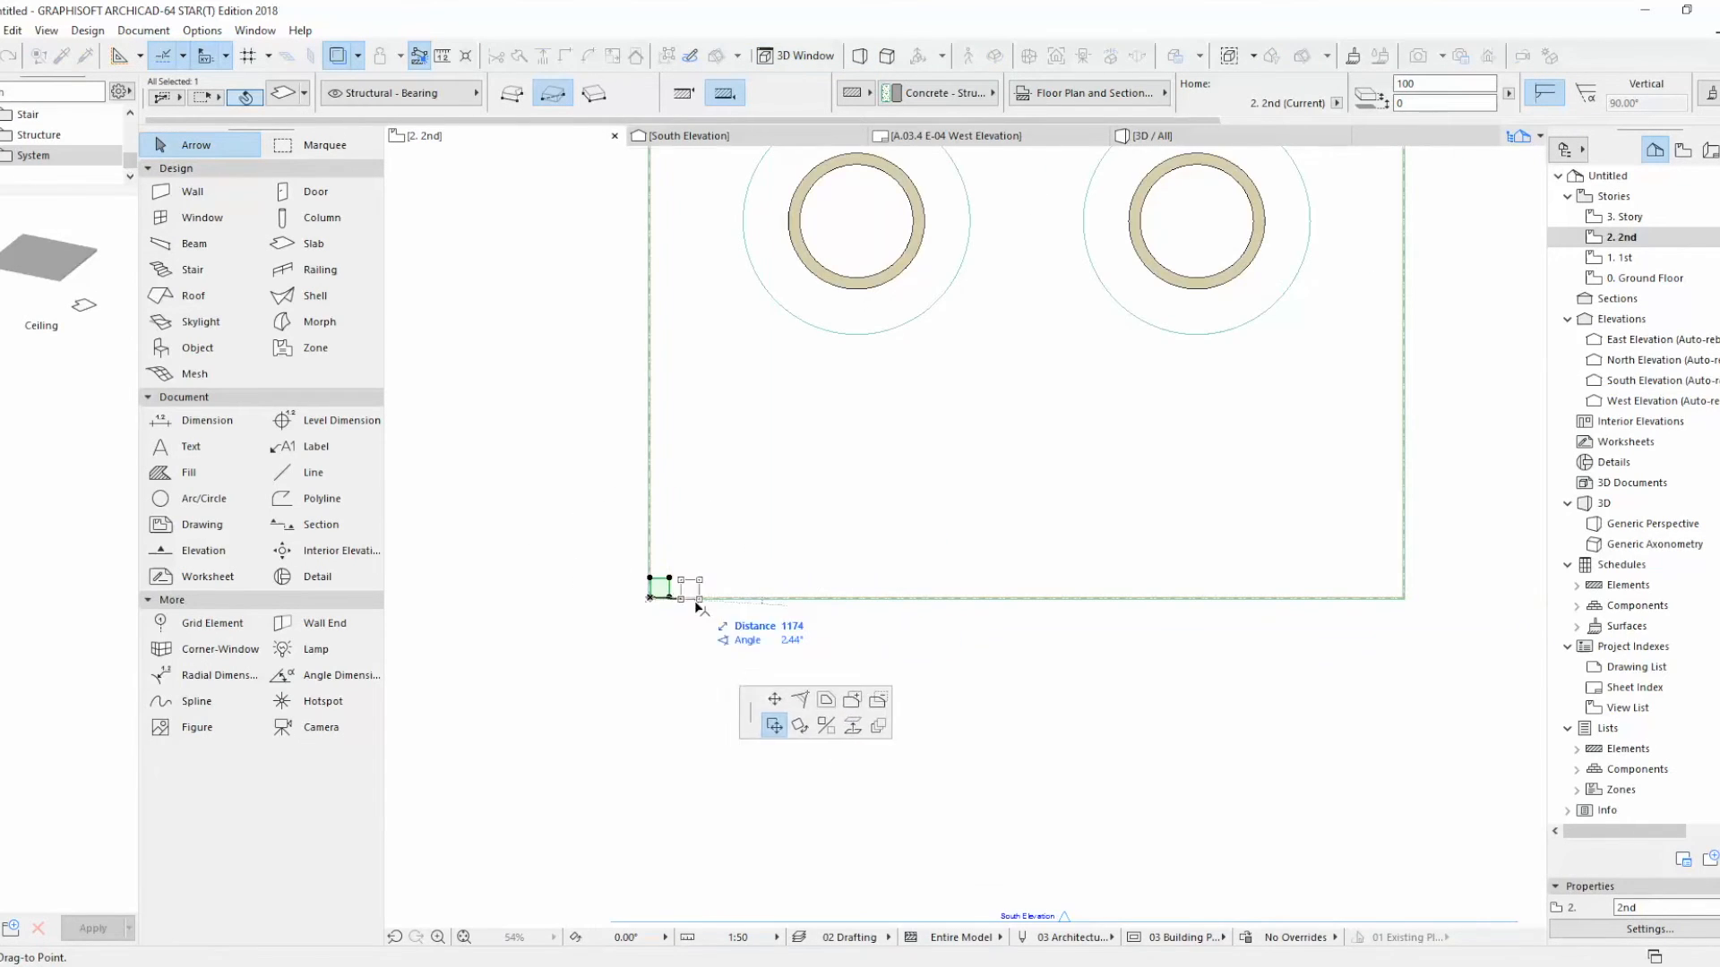
scroll(1416, 592, up, 9)
click(1347, 637)
scroll(1392, 600, down, 8)
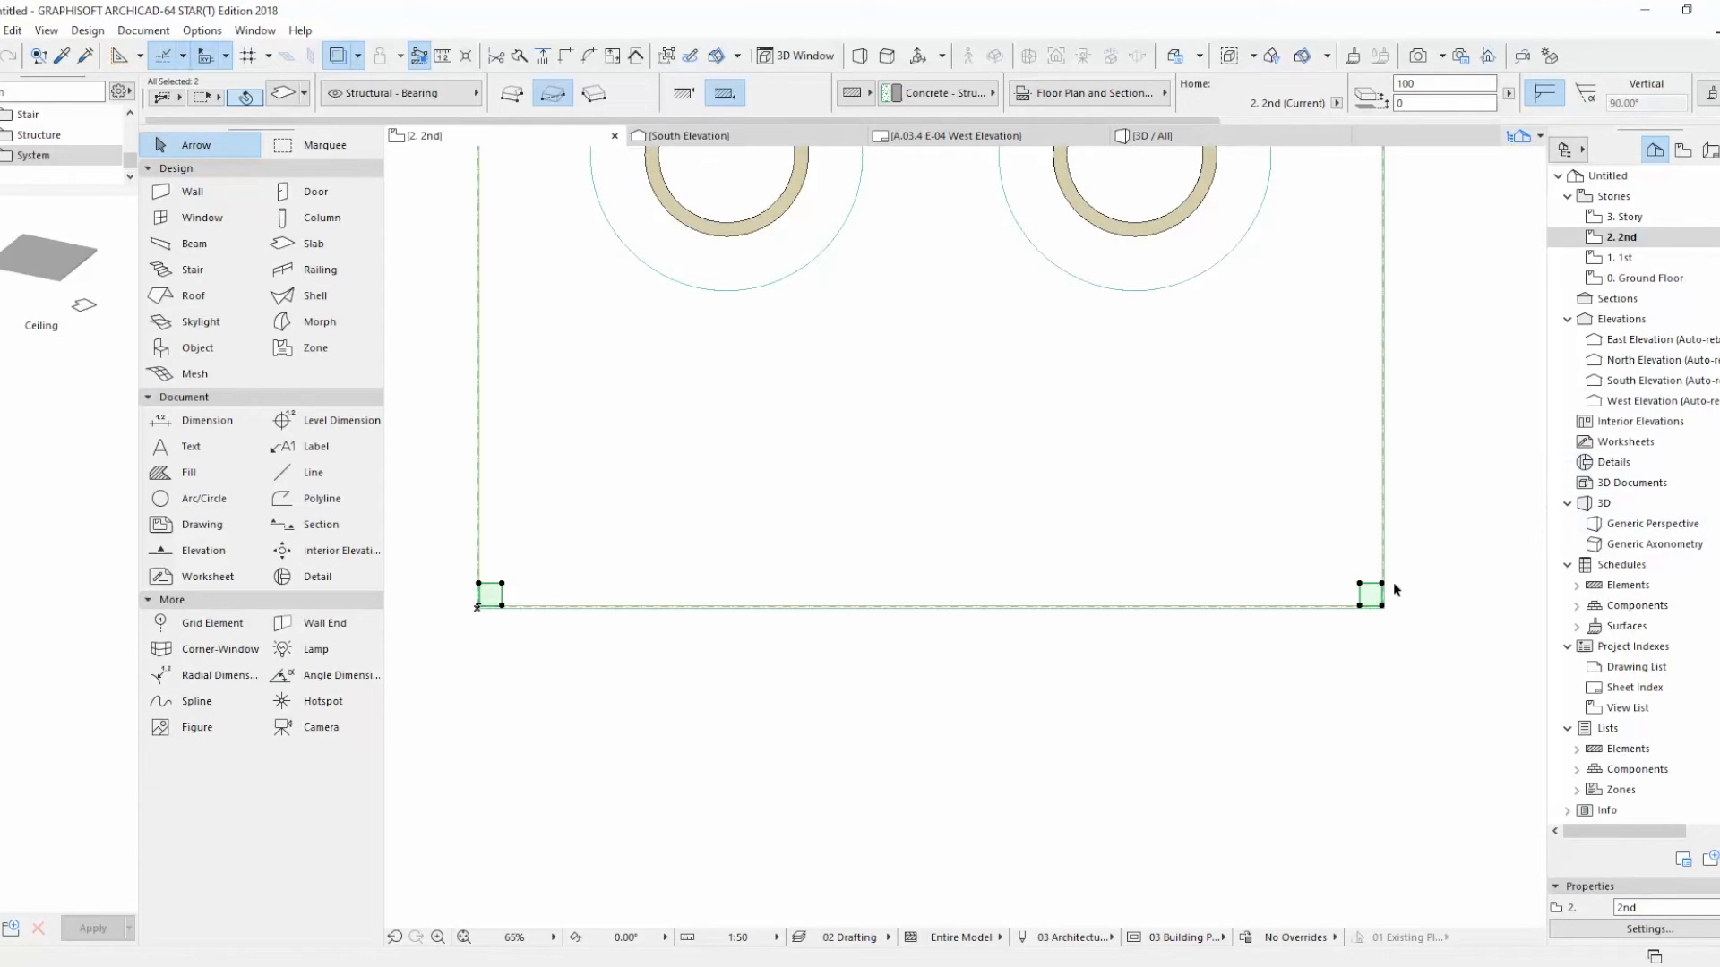
Step: Drag copies of both small corner slabs to the two upper inner corners of the 2nd story plan
click(1384, 586)
scroll(1384, 587, down, 4)
scroll(1393, 328, up, 9)
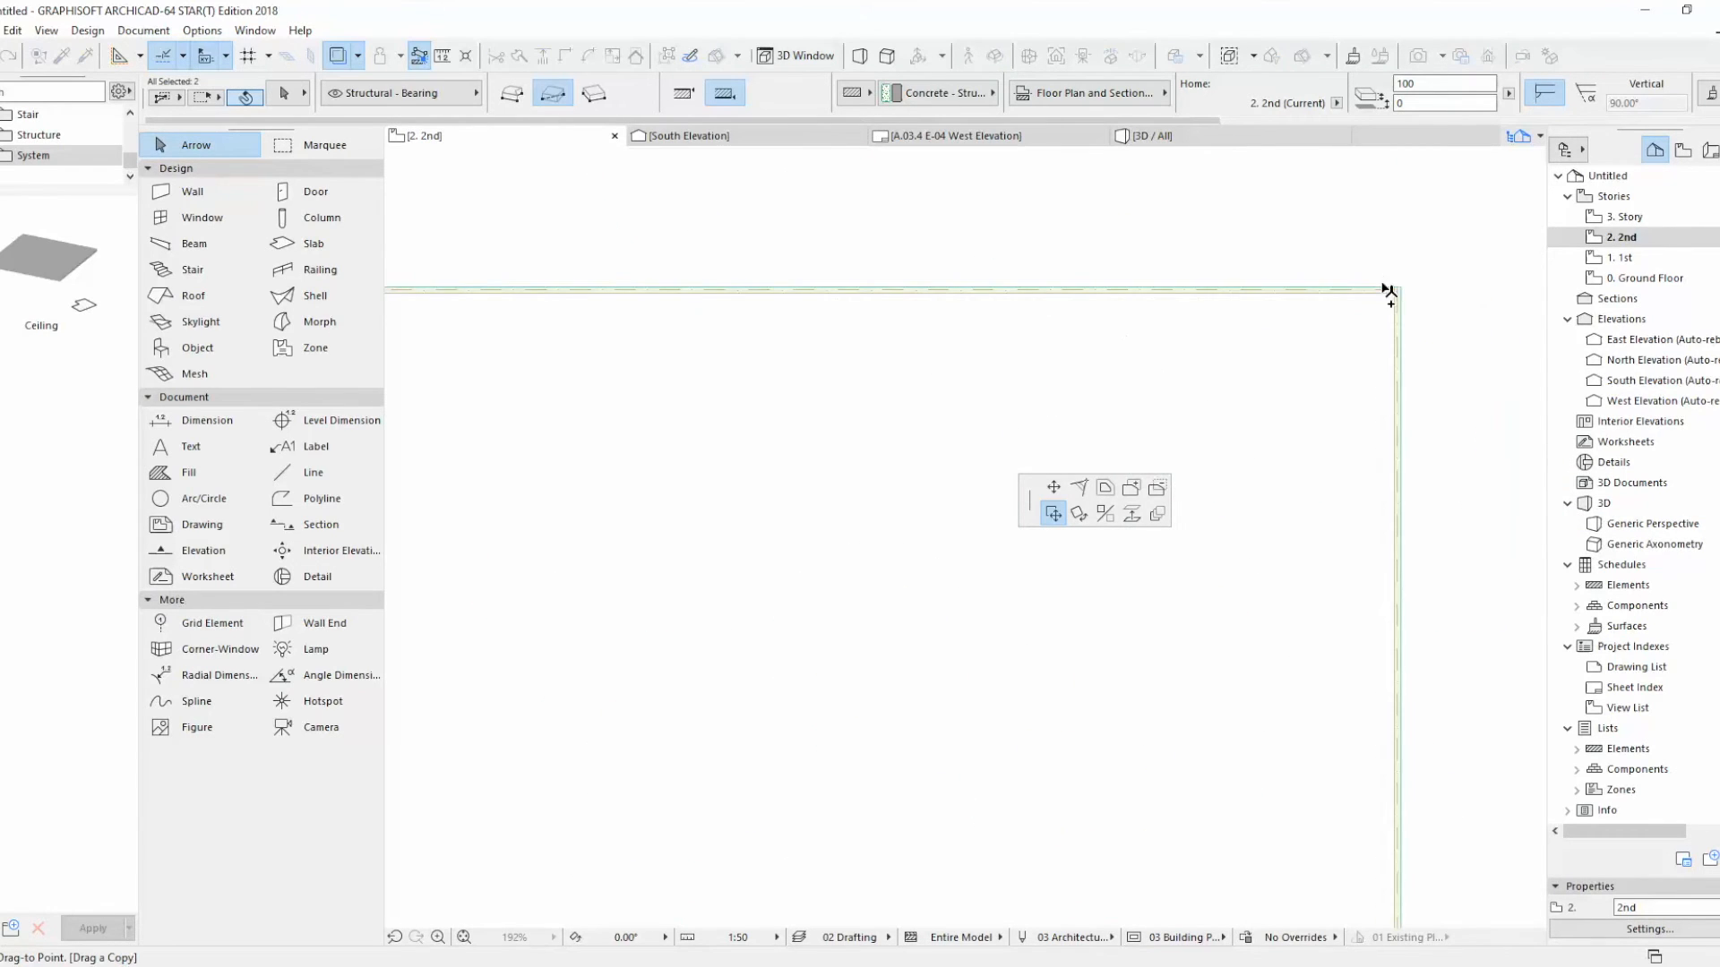
click(1393, 295)
scroll(1187, 469, down, 8)
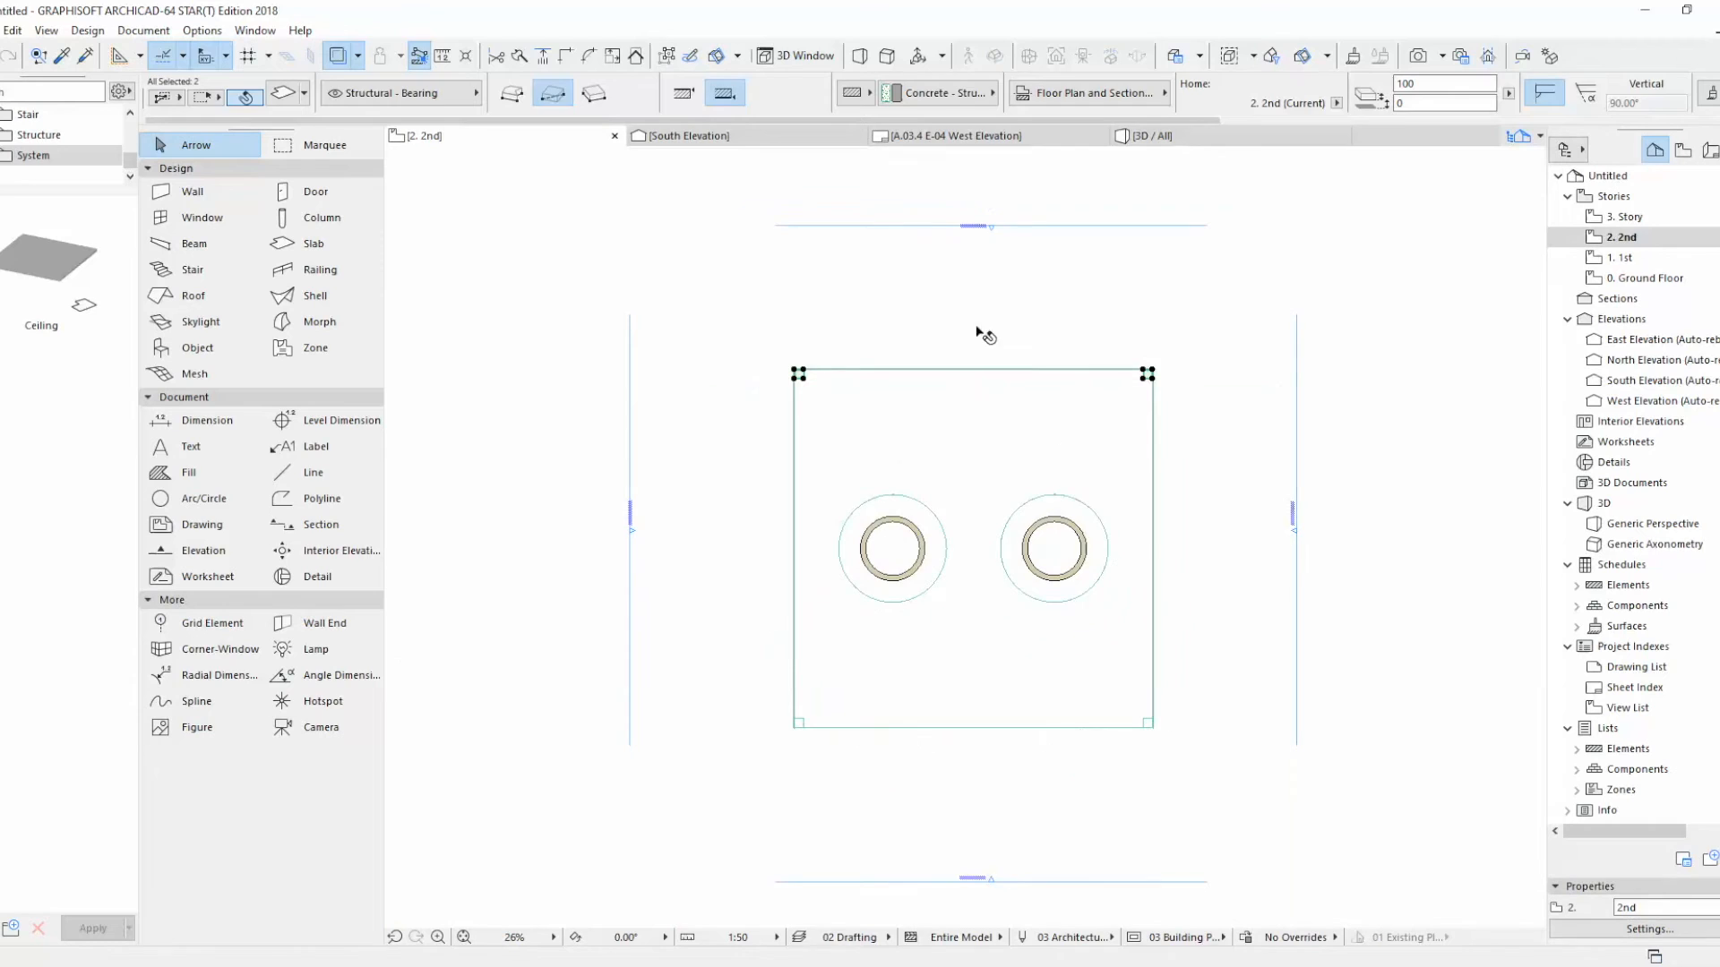
Step: Check the corner pads in the 3D view and South Elevation, and switch the beam defaults to a complex profile
click(1148, 137)
scroll(862, 536, down, 8)
drag(1018, 614, 1010, 704)
click(708, 136)
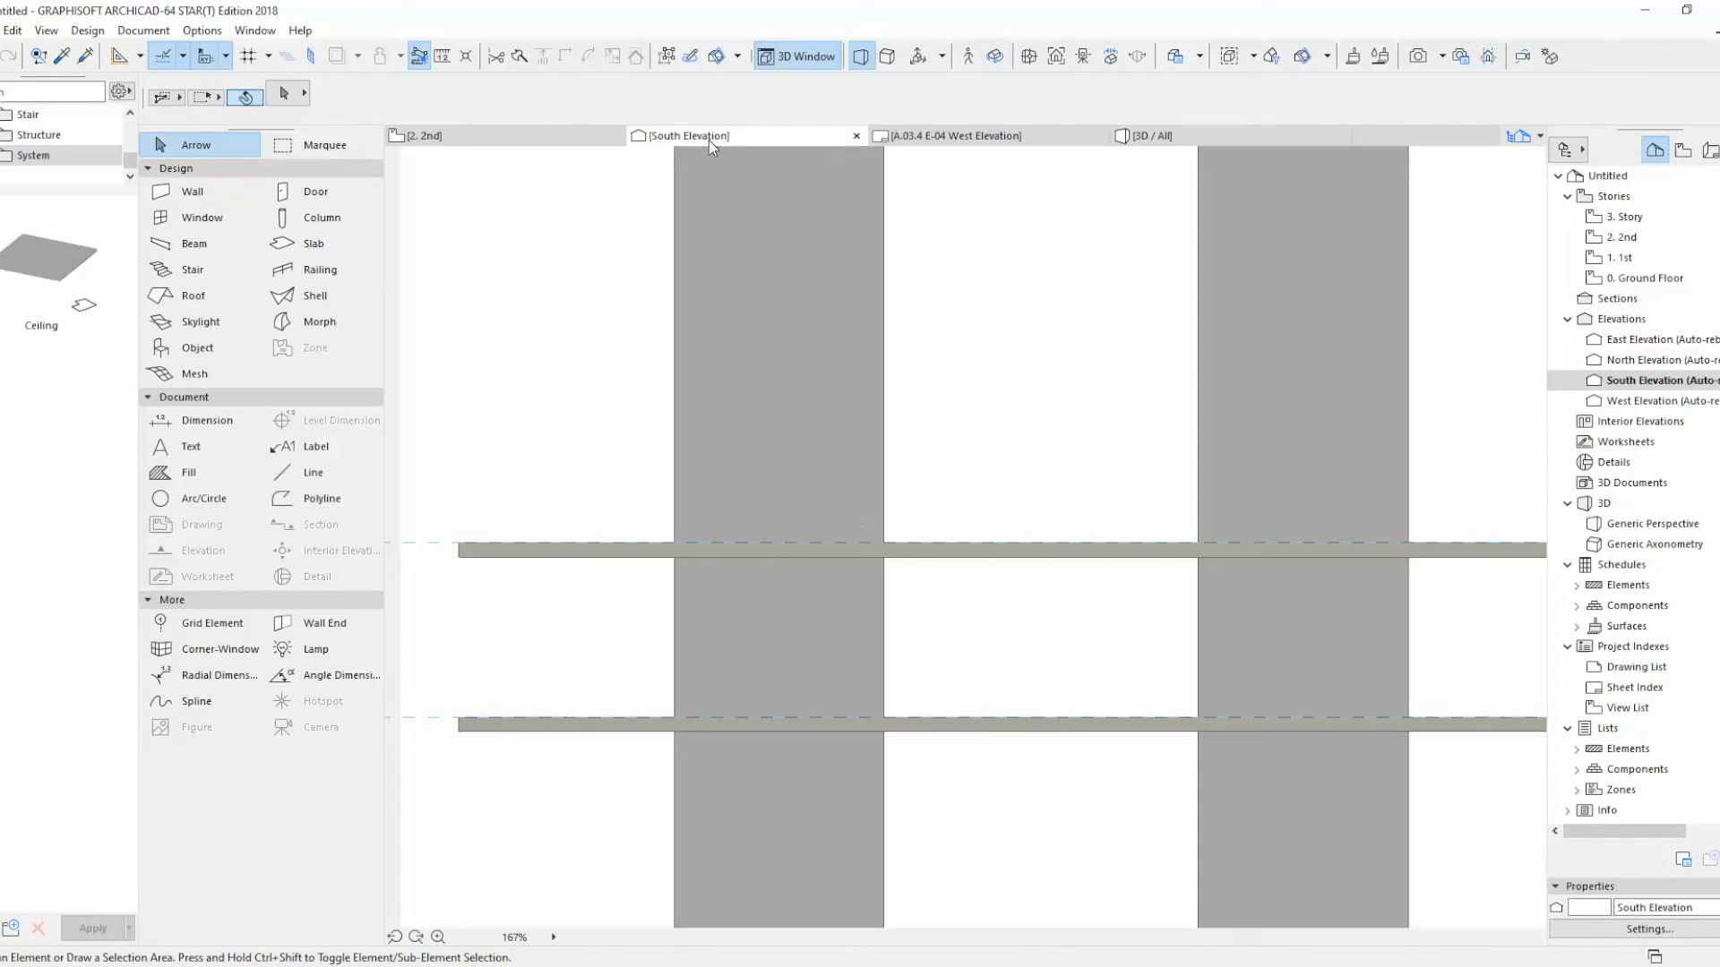
scroll(740, 733, down, 5)
scroll(731, 582, up, 4)
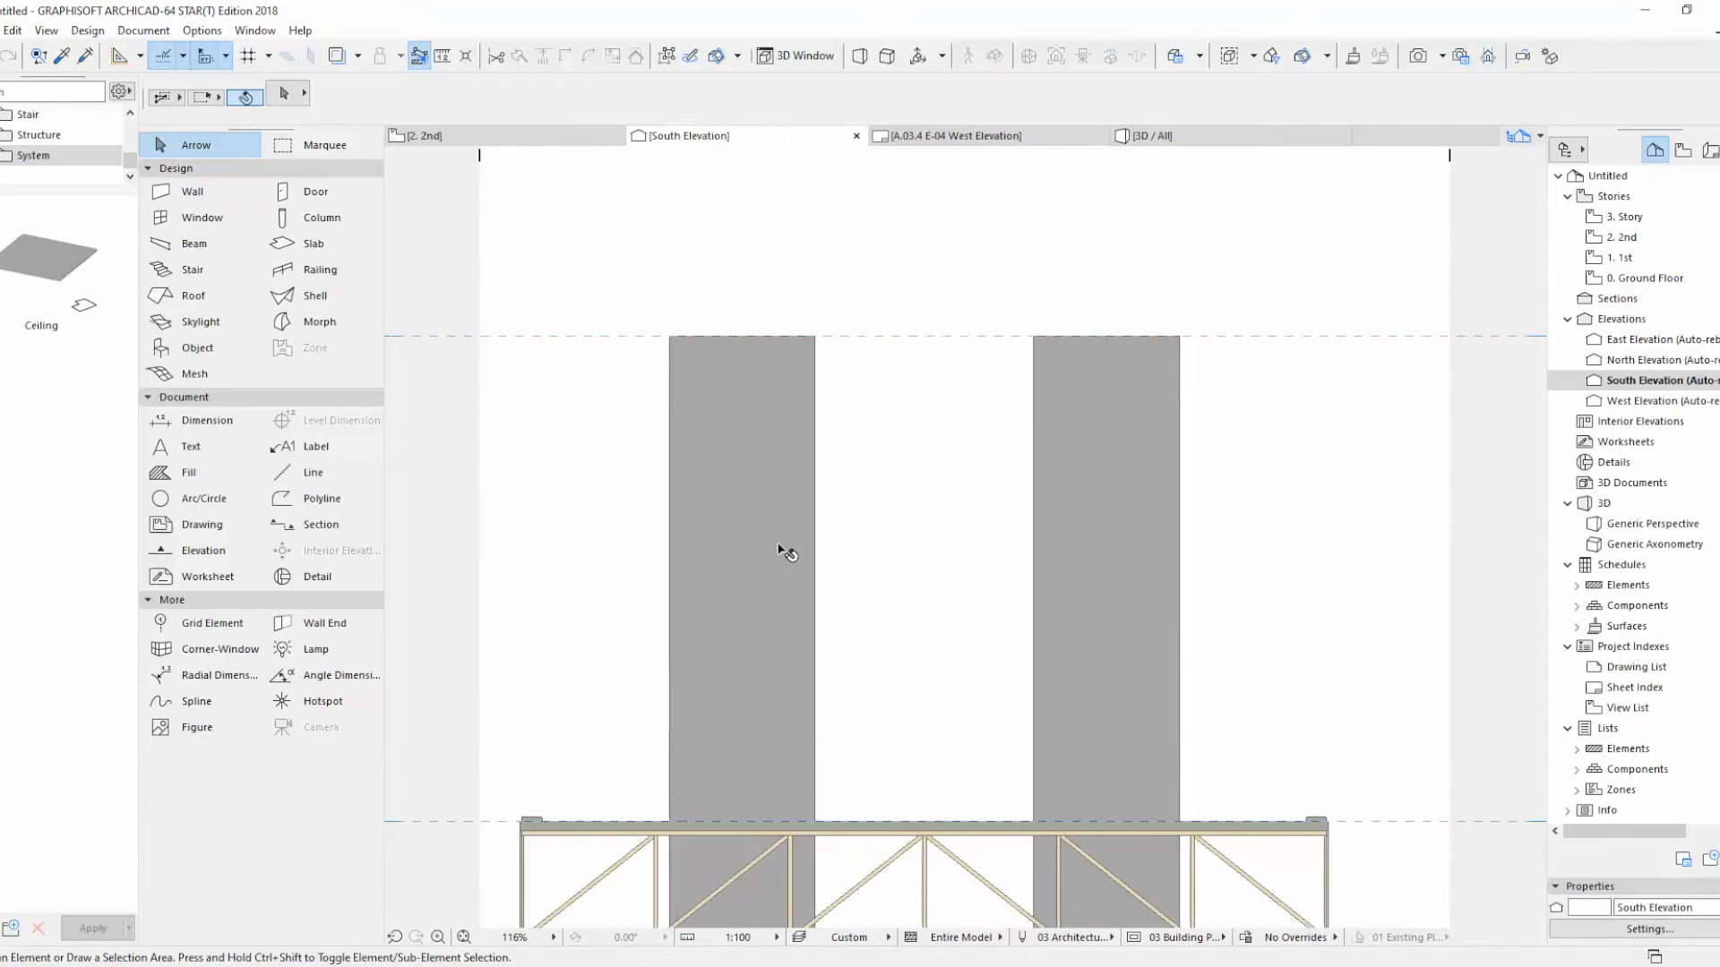
double_click(221, 249)
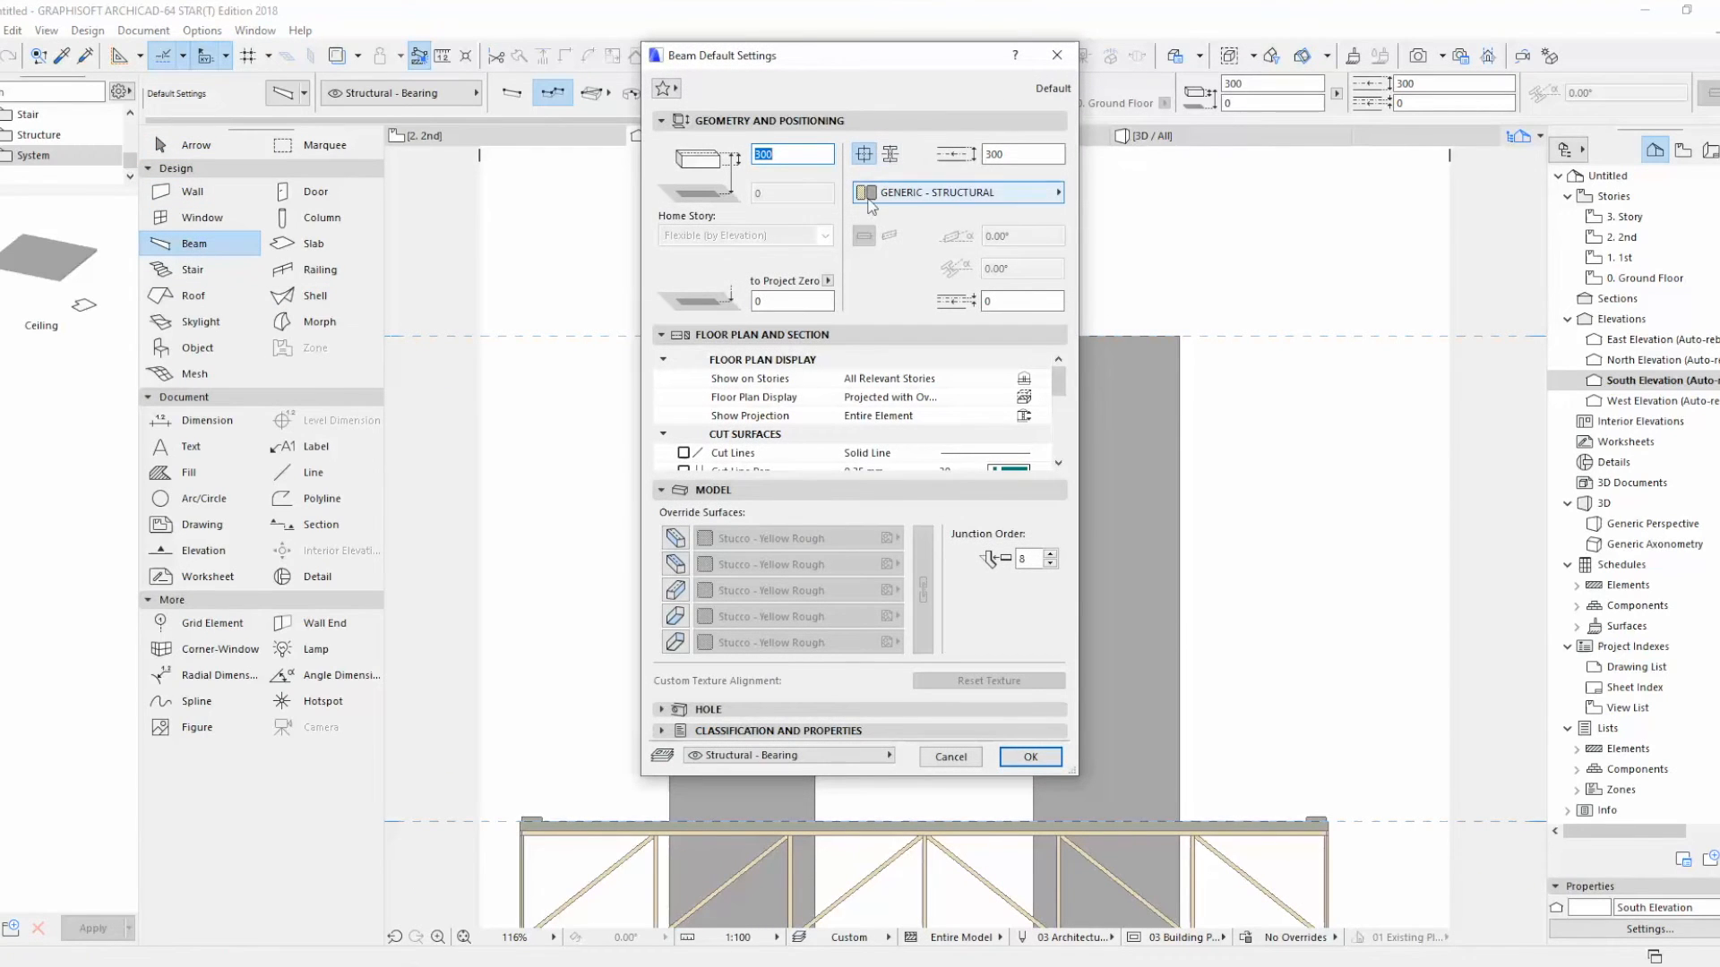
scroll(825, 430, up, 3)
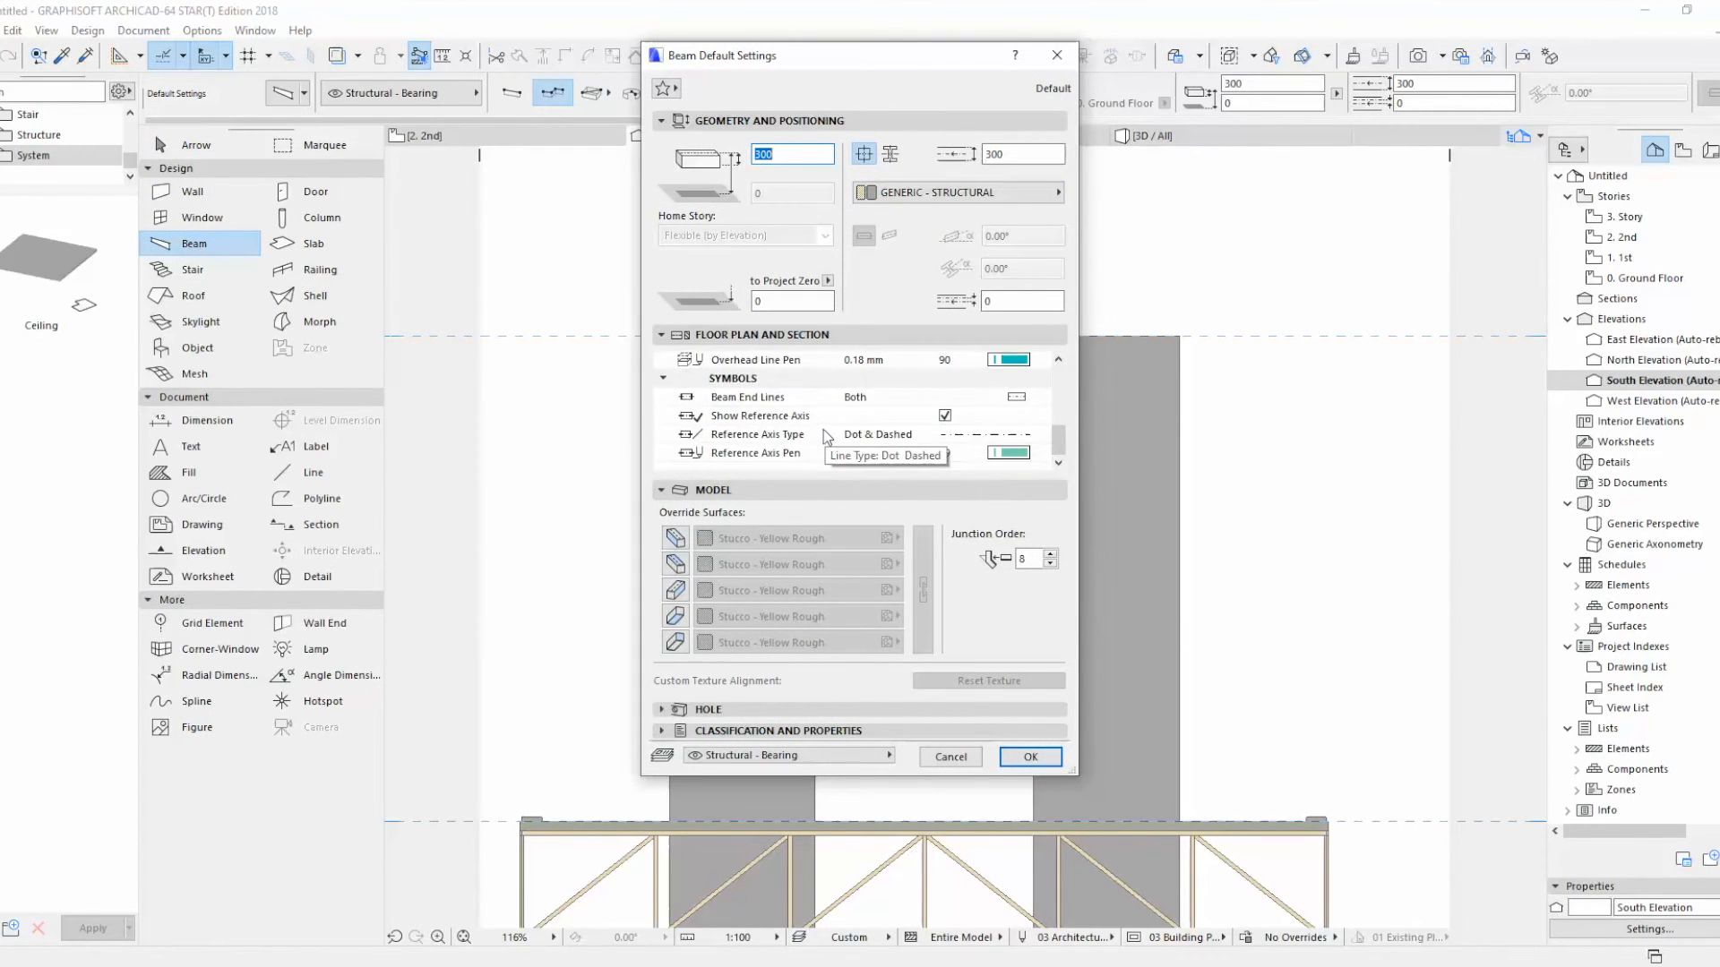
click(891, 154)
key(Return)
scroll(941, 448, down, 3)
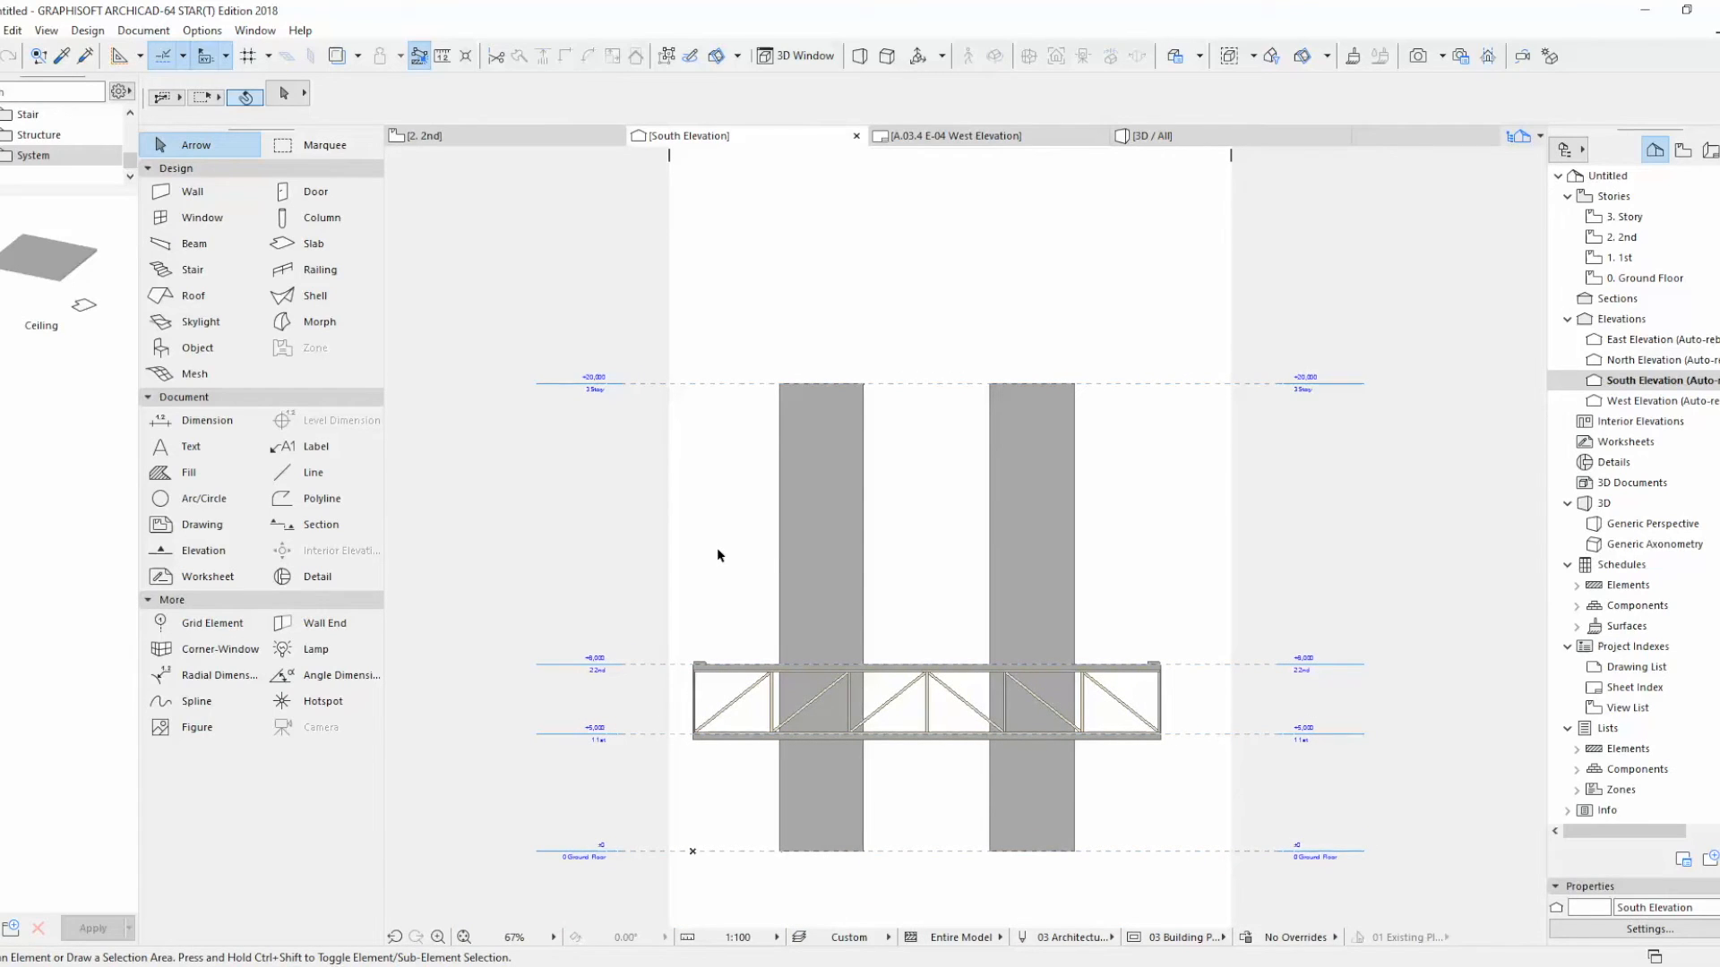
Step: Draw a 100 × 100 Steel profile beam in the 3D view from the nearest corner pad slab to the adjacent core
key(F3)
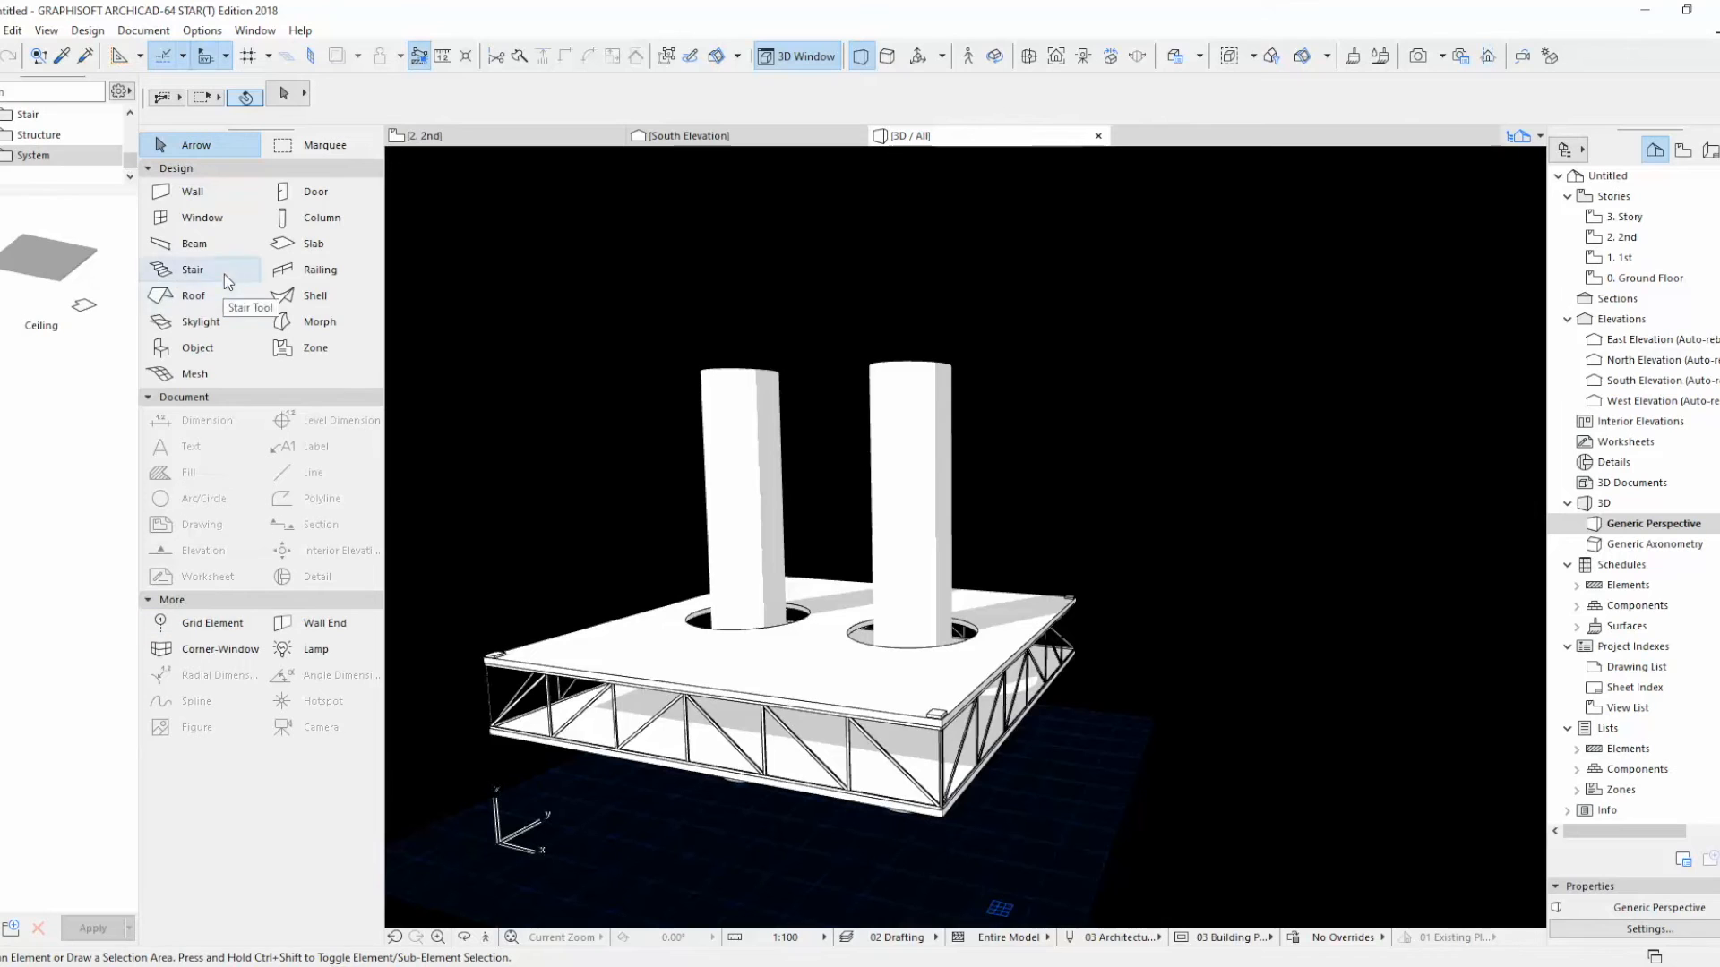
double_click(251, 242)
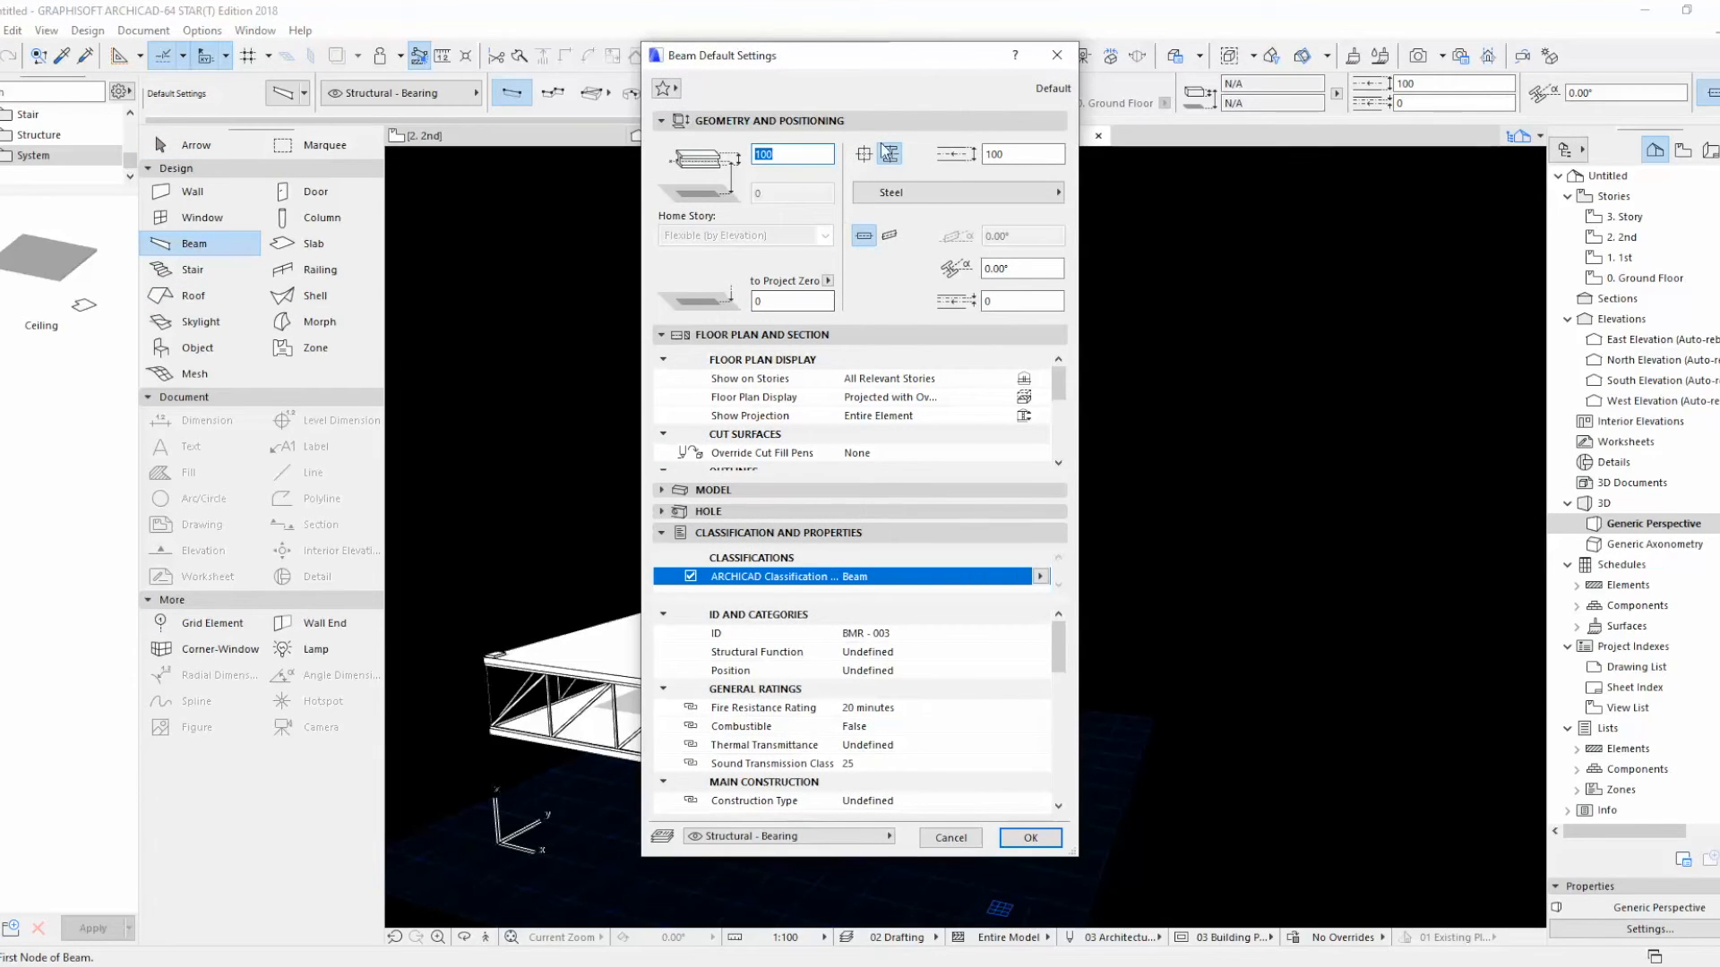
click(886, 152)
click(1156, 507)
click(1030, 838)
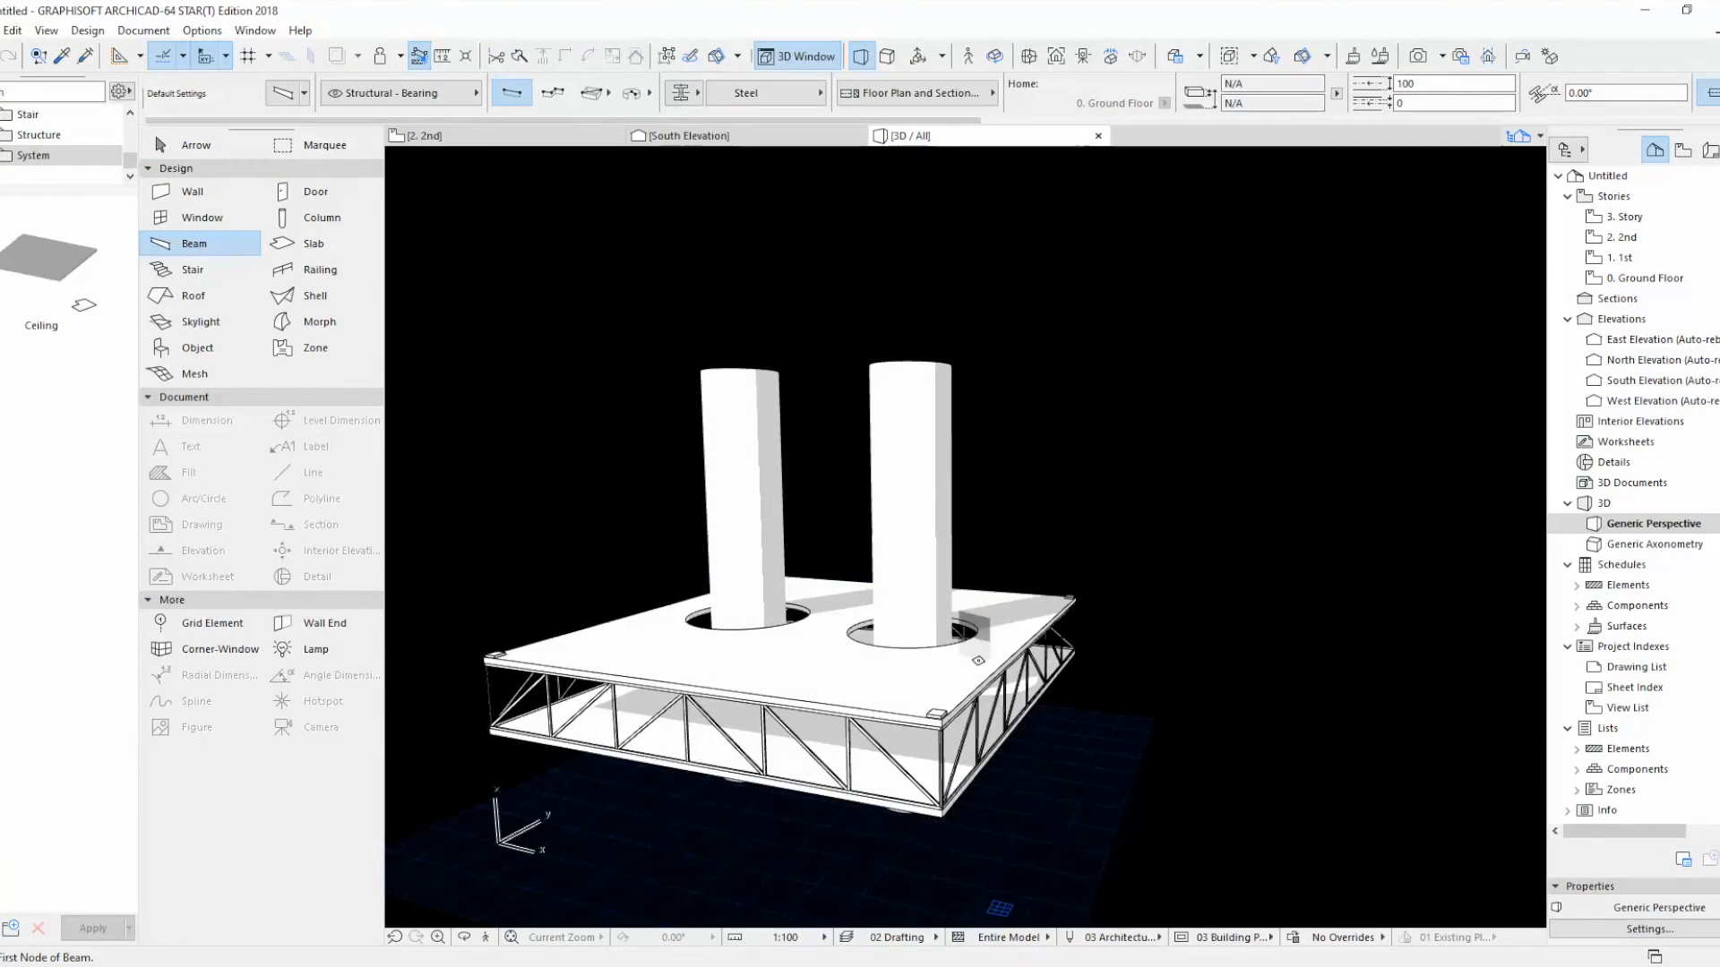
click(936, 714)
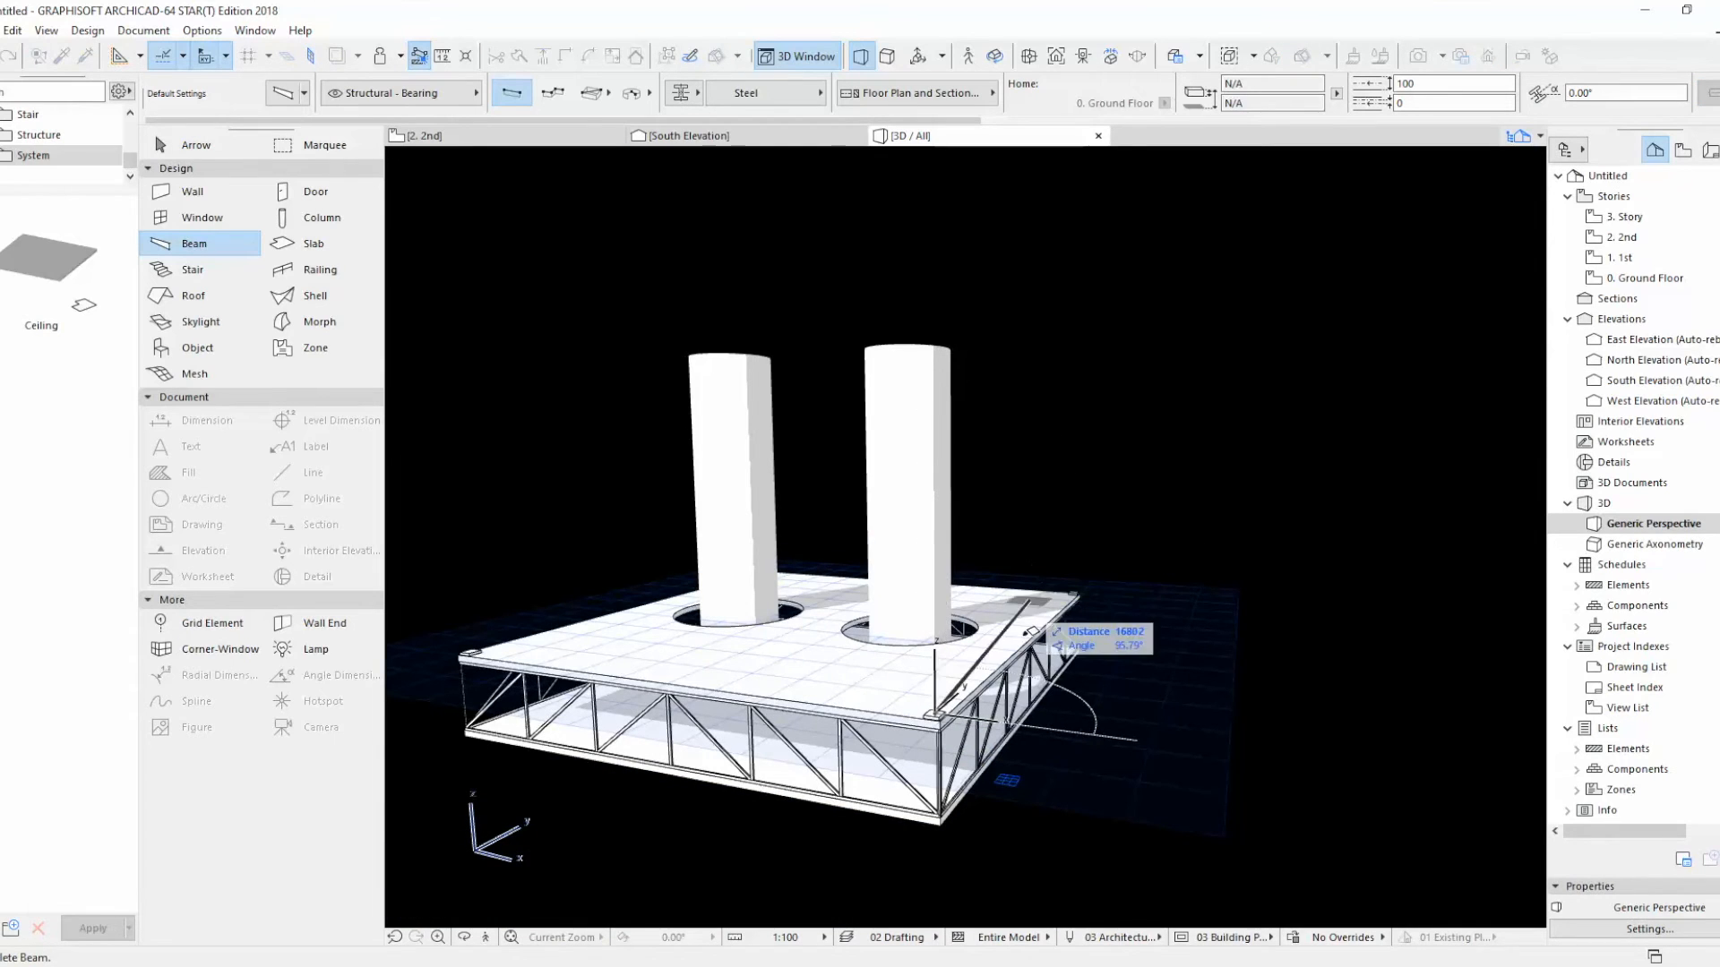
click(941, 611)
Step: On the 2nd story plan, stretch the beam's outer end onto the lower-right corner pad and its inner end to the right core's outer face
click(196, 145)
click(506, 137)
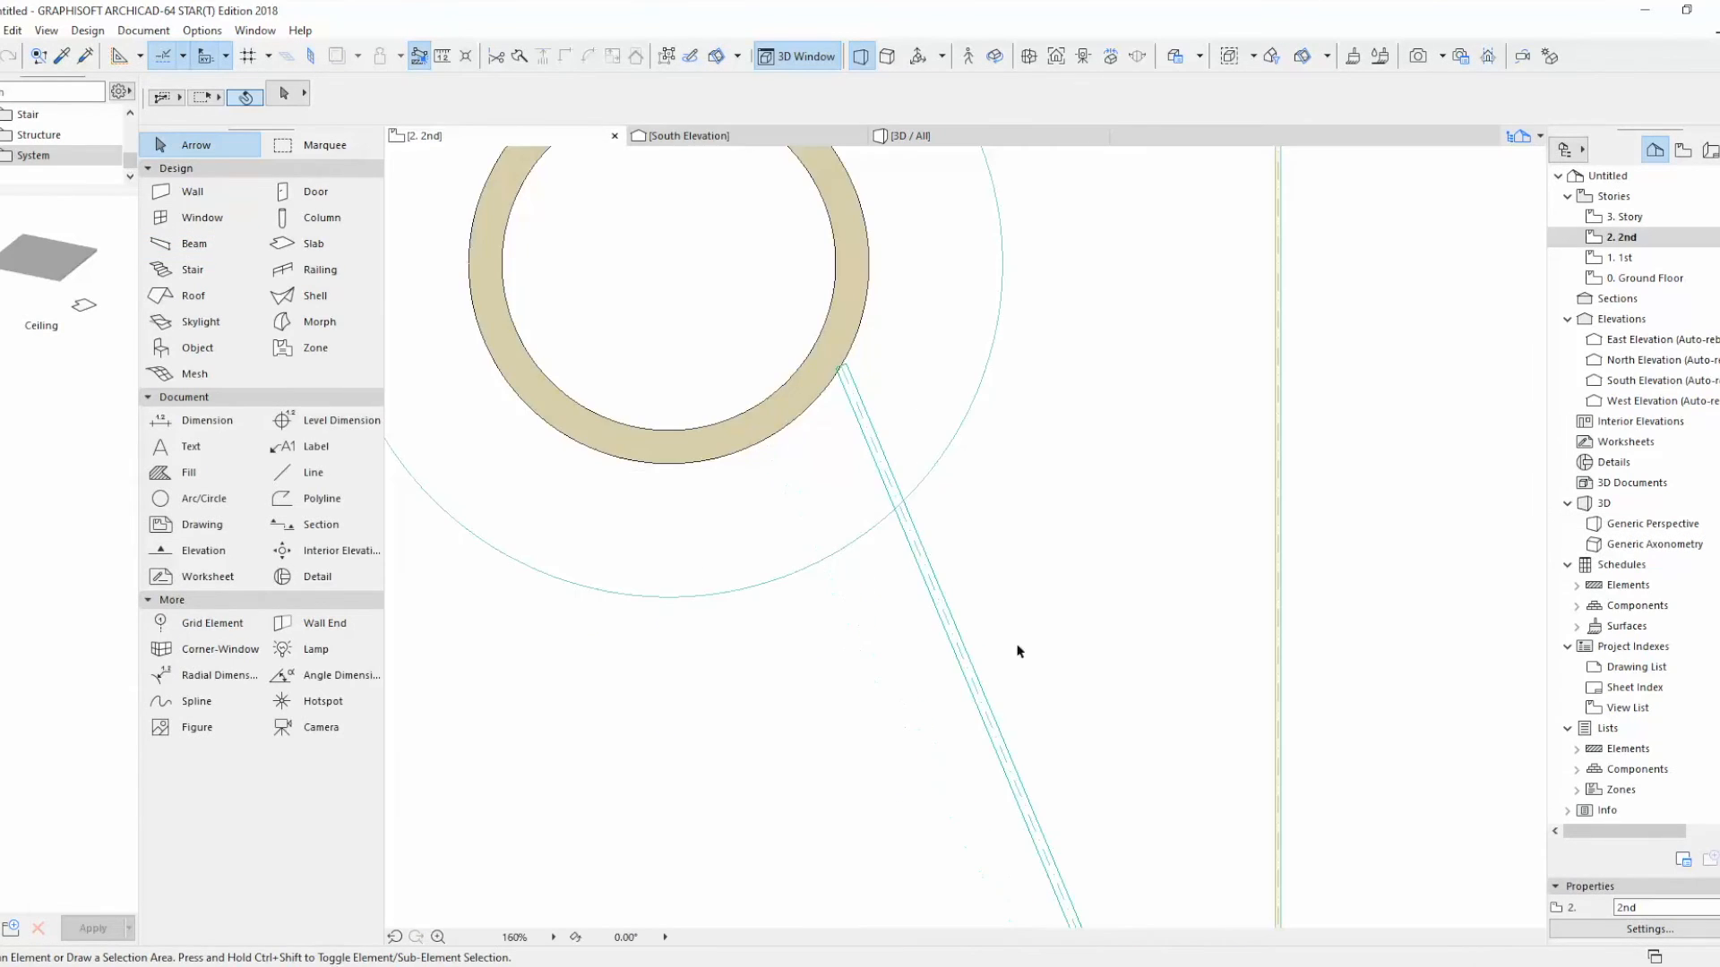
scroll(1019, 652, down, 5)
click(1073, 769)
scroll(1077, 795, up, 6)
click(1063, 723)
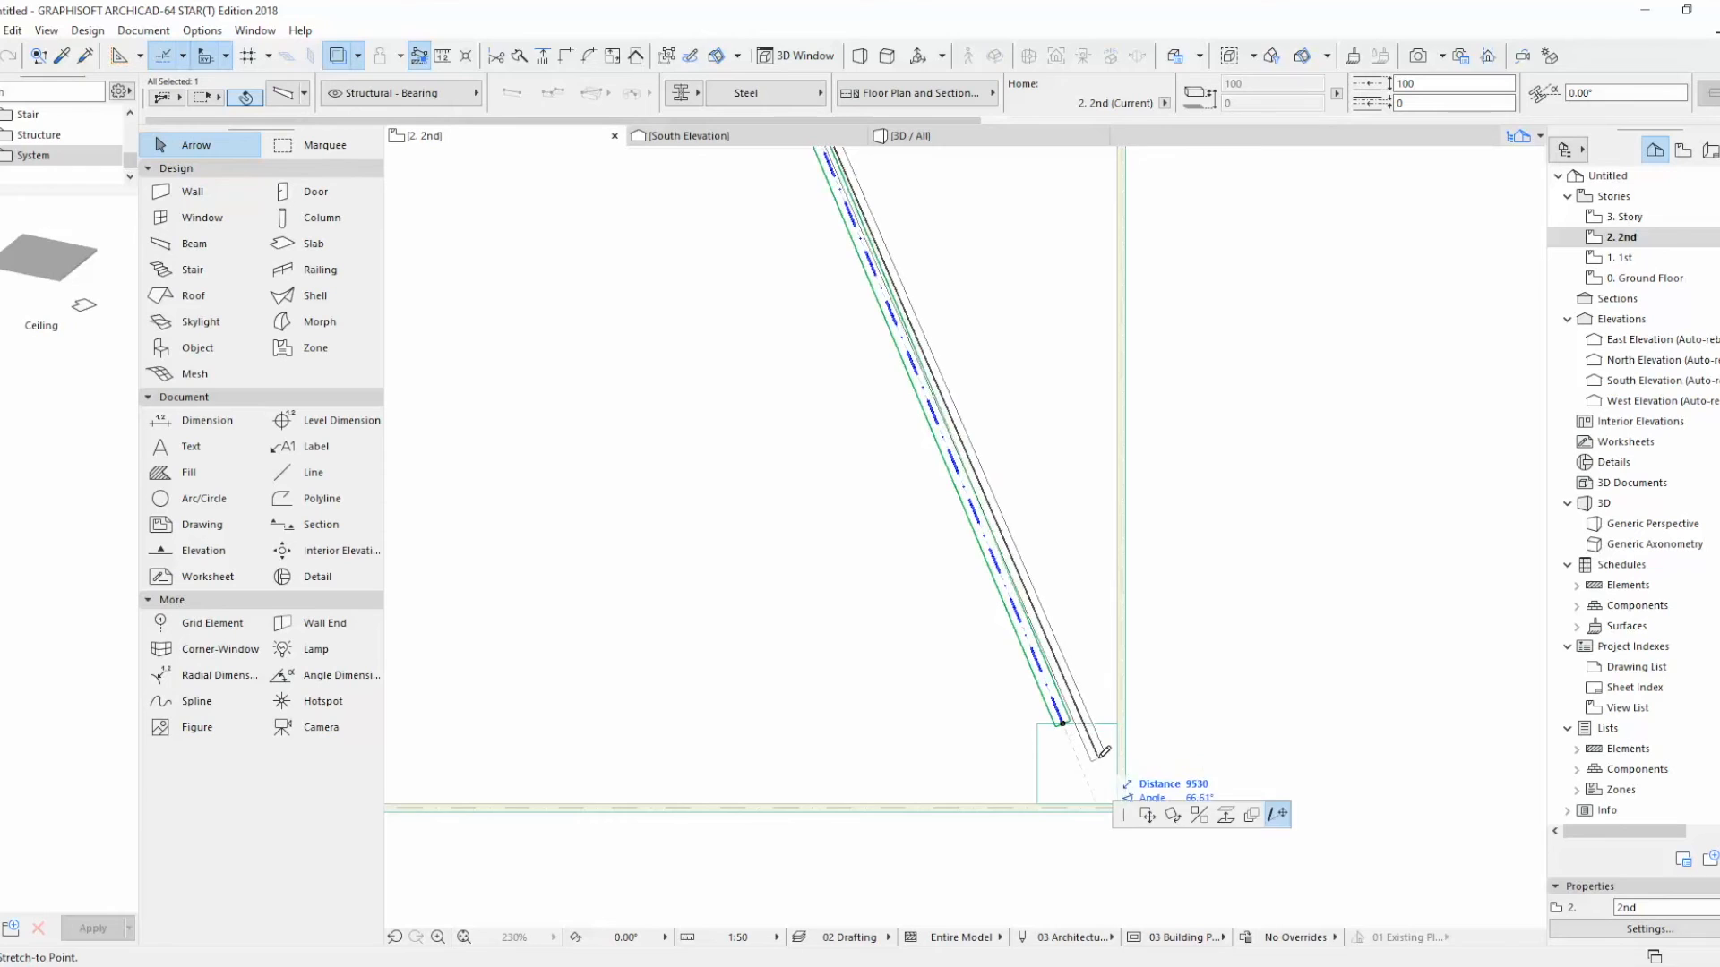
click(1078, 764)
scroll(1077, 764, down, 3)
click(845, 203)
click(789, 257)
click(950, 137)
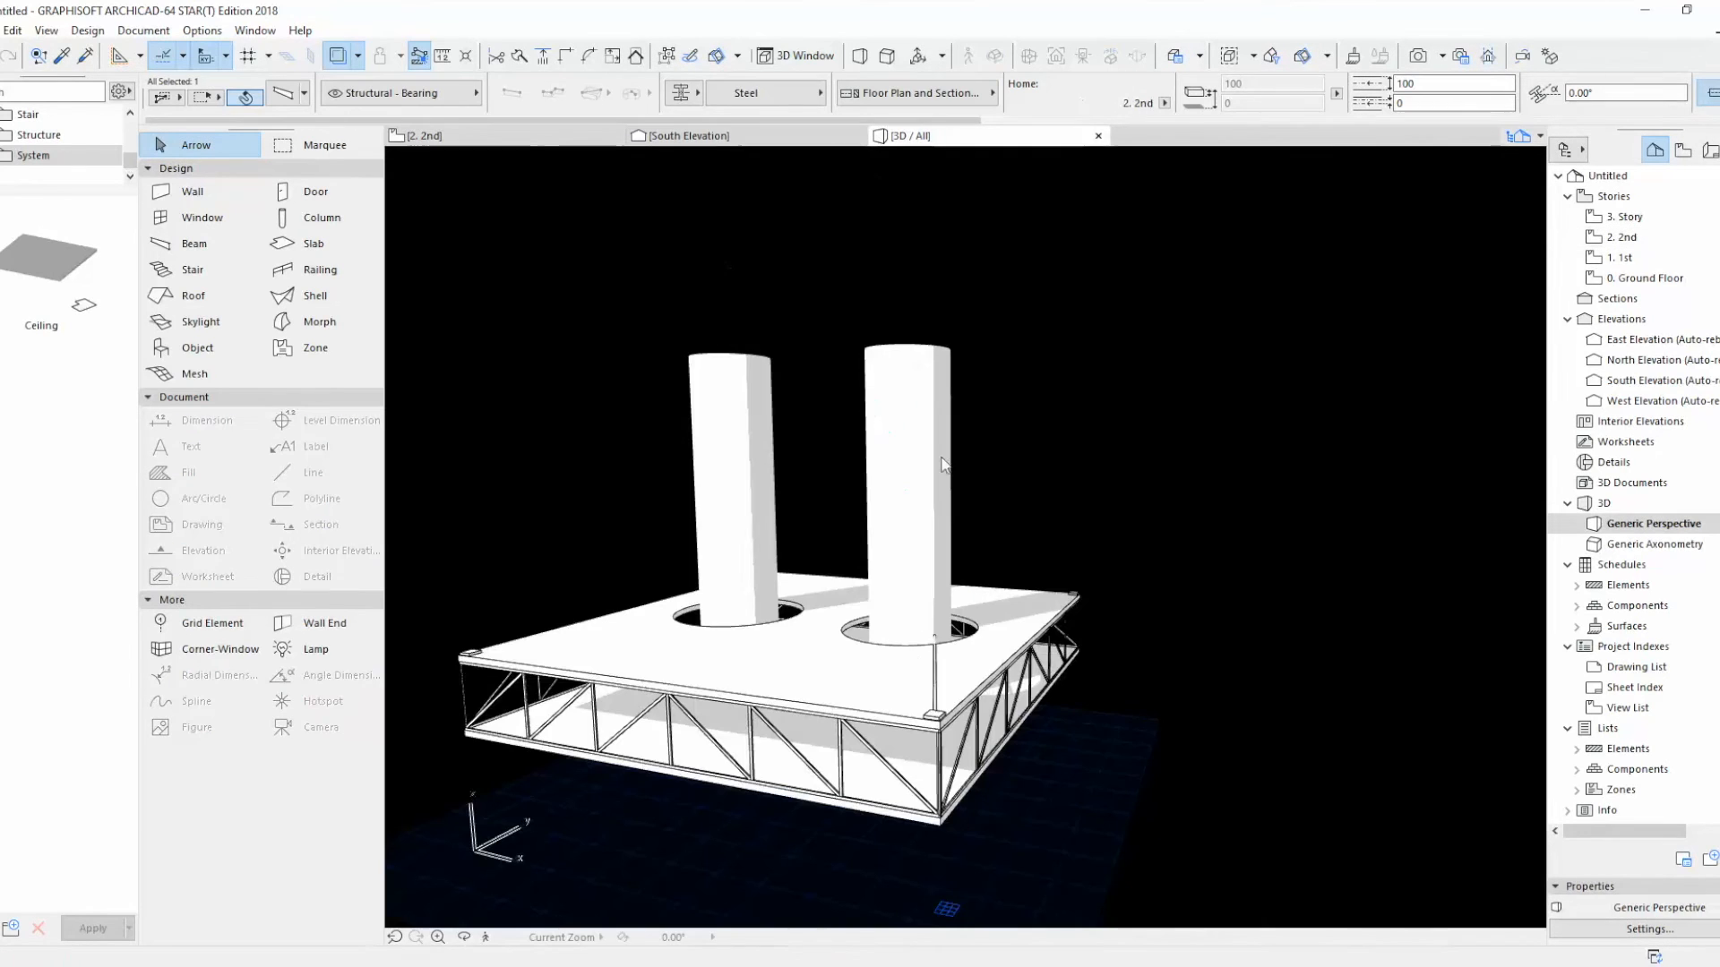
Step: Slant the beam in the 3D view by raising its core end about 8920 above the 2nd story
shift+middle_drag(1140, 696, 610, 664)
scroll(610, 664, up, 1)
click(691, 691)
key(Escape)
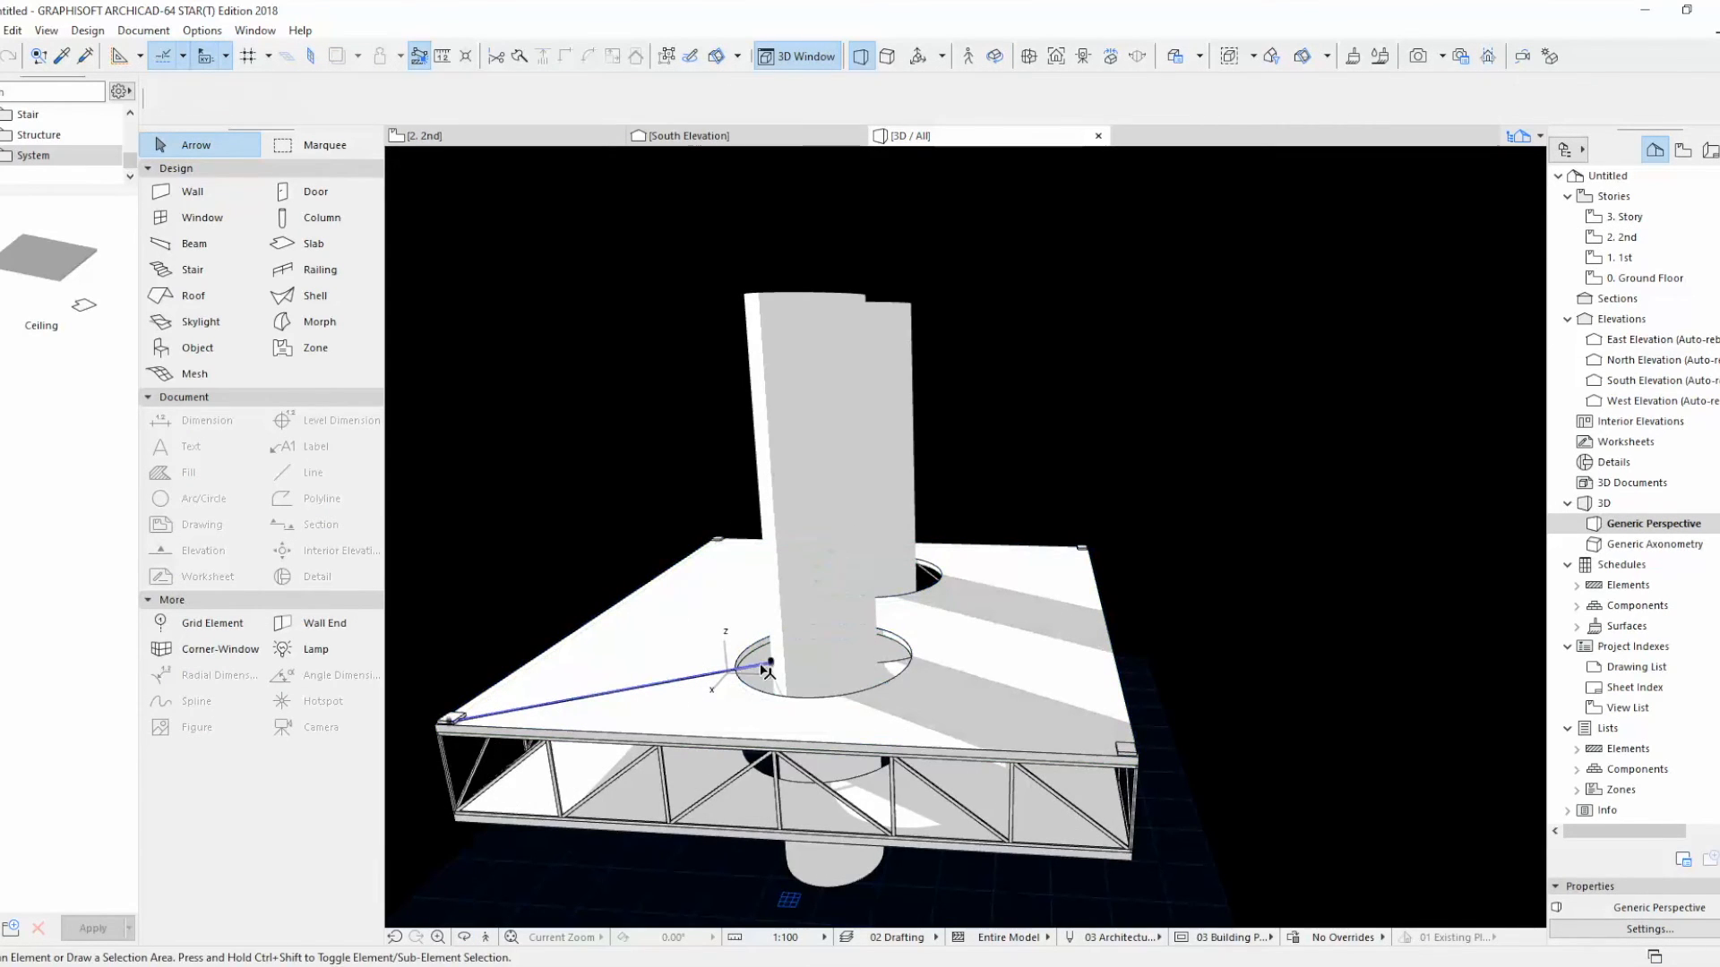
click(763, 670)
click(768, 665)
click(1080, 489)
middle_drag(855, 535, 971, 611)
click(866, 484)
key(Escape)
Step: Examine the slanted beam between the corner pad and the core in the South Elevation, floor plan and 3D view
click(667, 138)
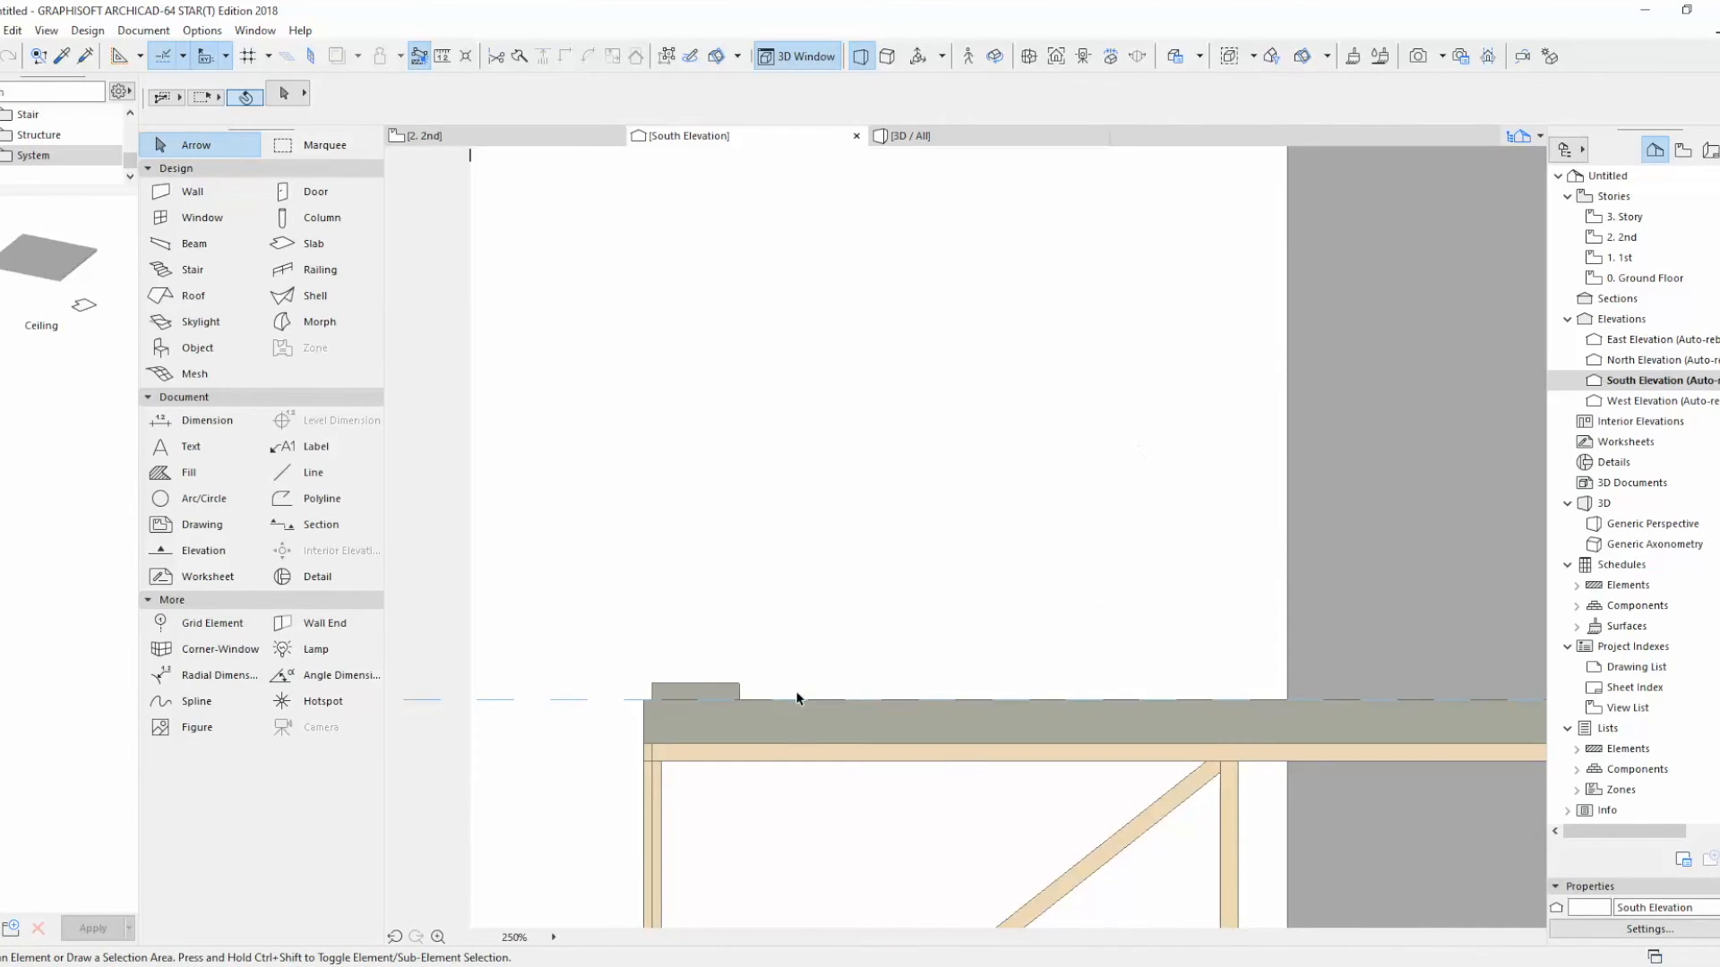
scroll(738, 772, down, 5)
scroll(1048, 654, up, 4)
scroll(1086, 502, down, 4)
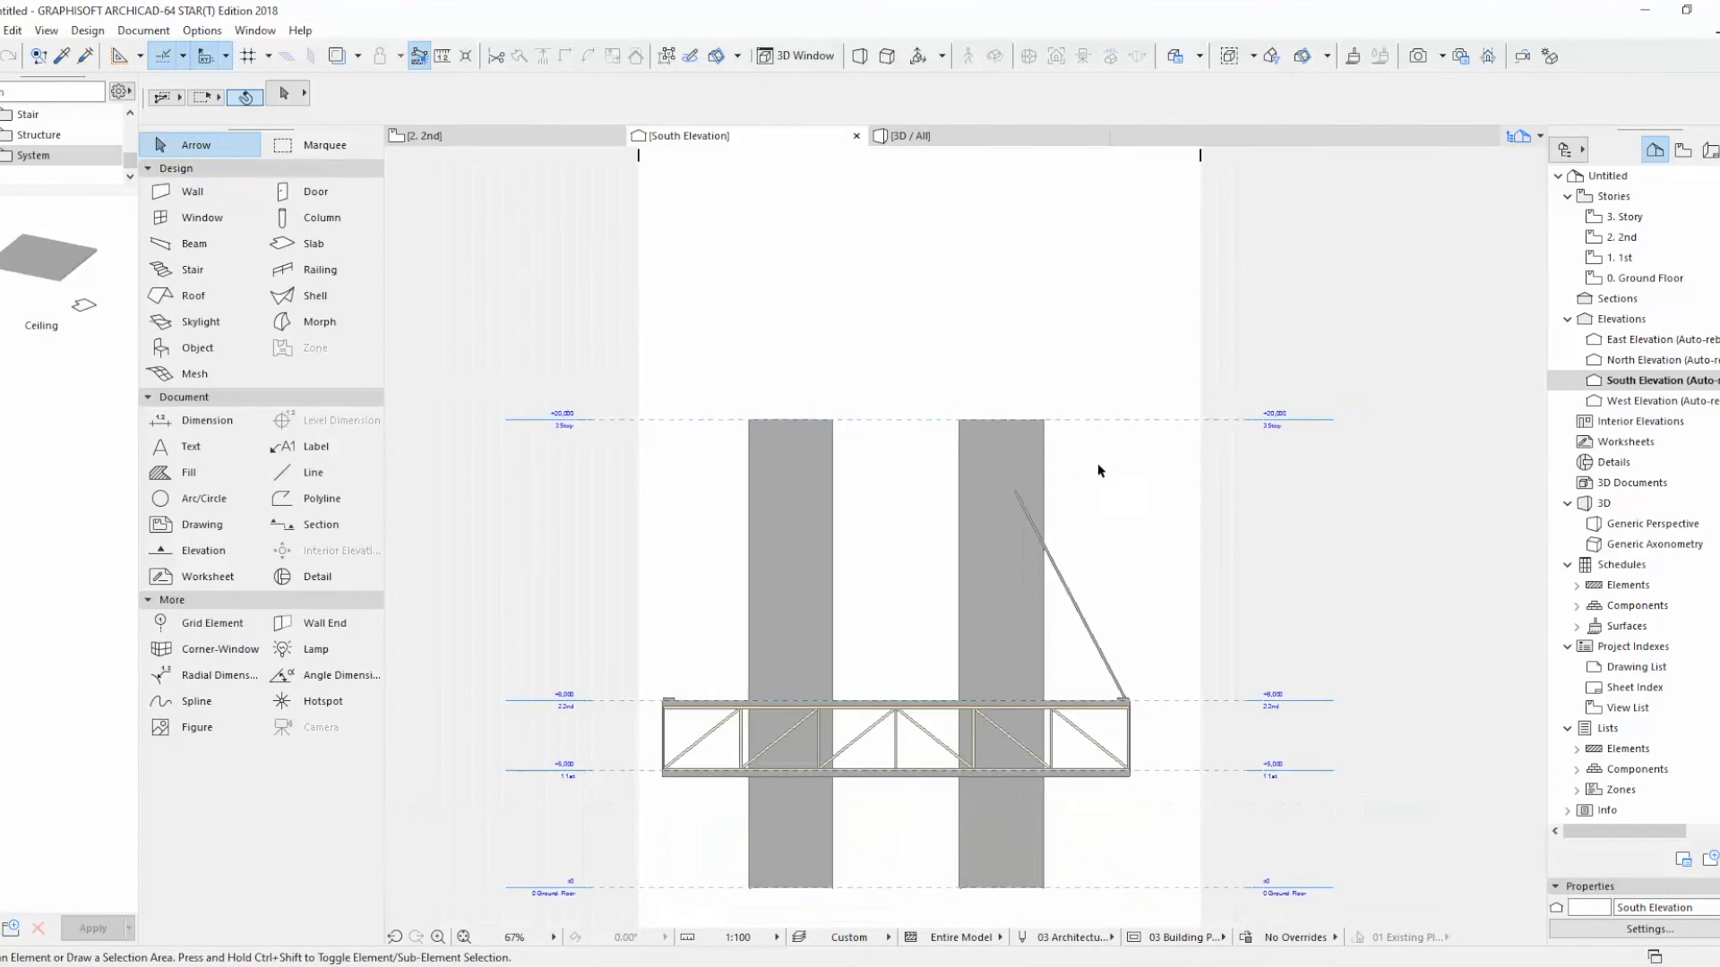
click(542, 138)
scroll(1152, 741, down, 4)
click(952, 138)
scroll(802, 771, down, 3)
shift+middle_drag(803, 767, 1100, 842)
scroll(1226, 724, up, 4)
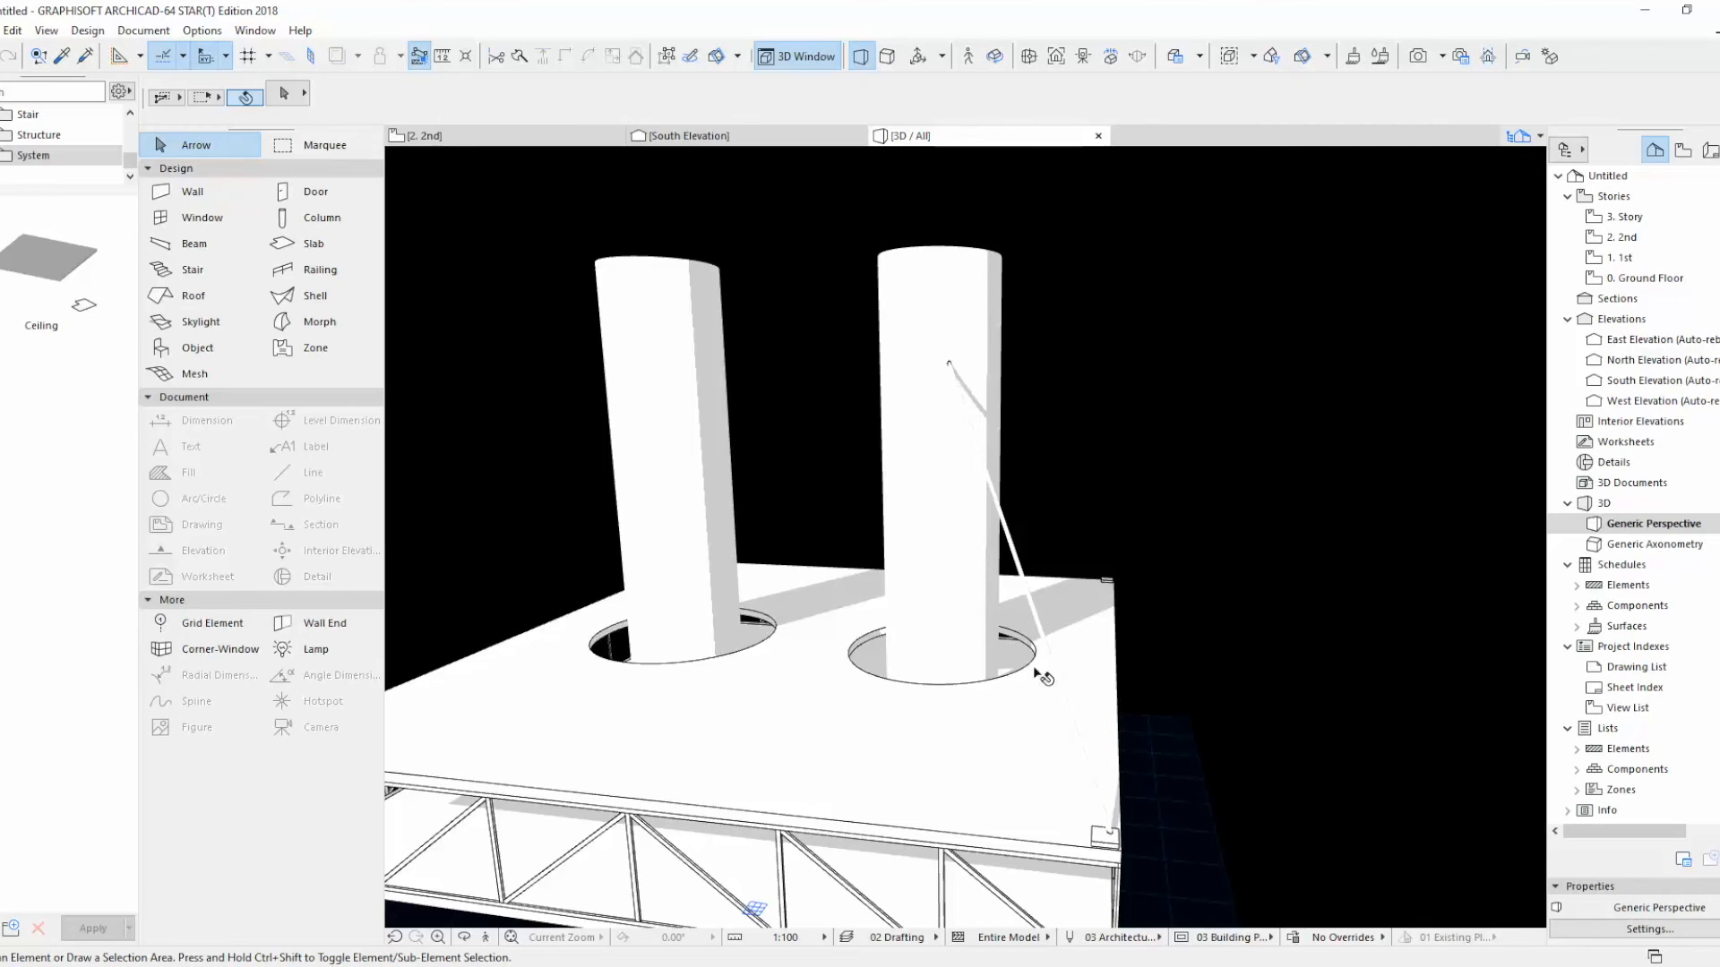
Step: Drag a copy of the slanted beam a short distance sideways on the same corner pad slab
click(1106, 829)
scroll(1107, 837, up, 2)
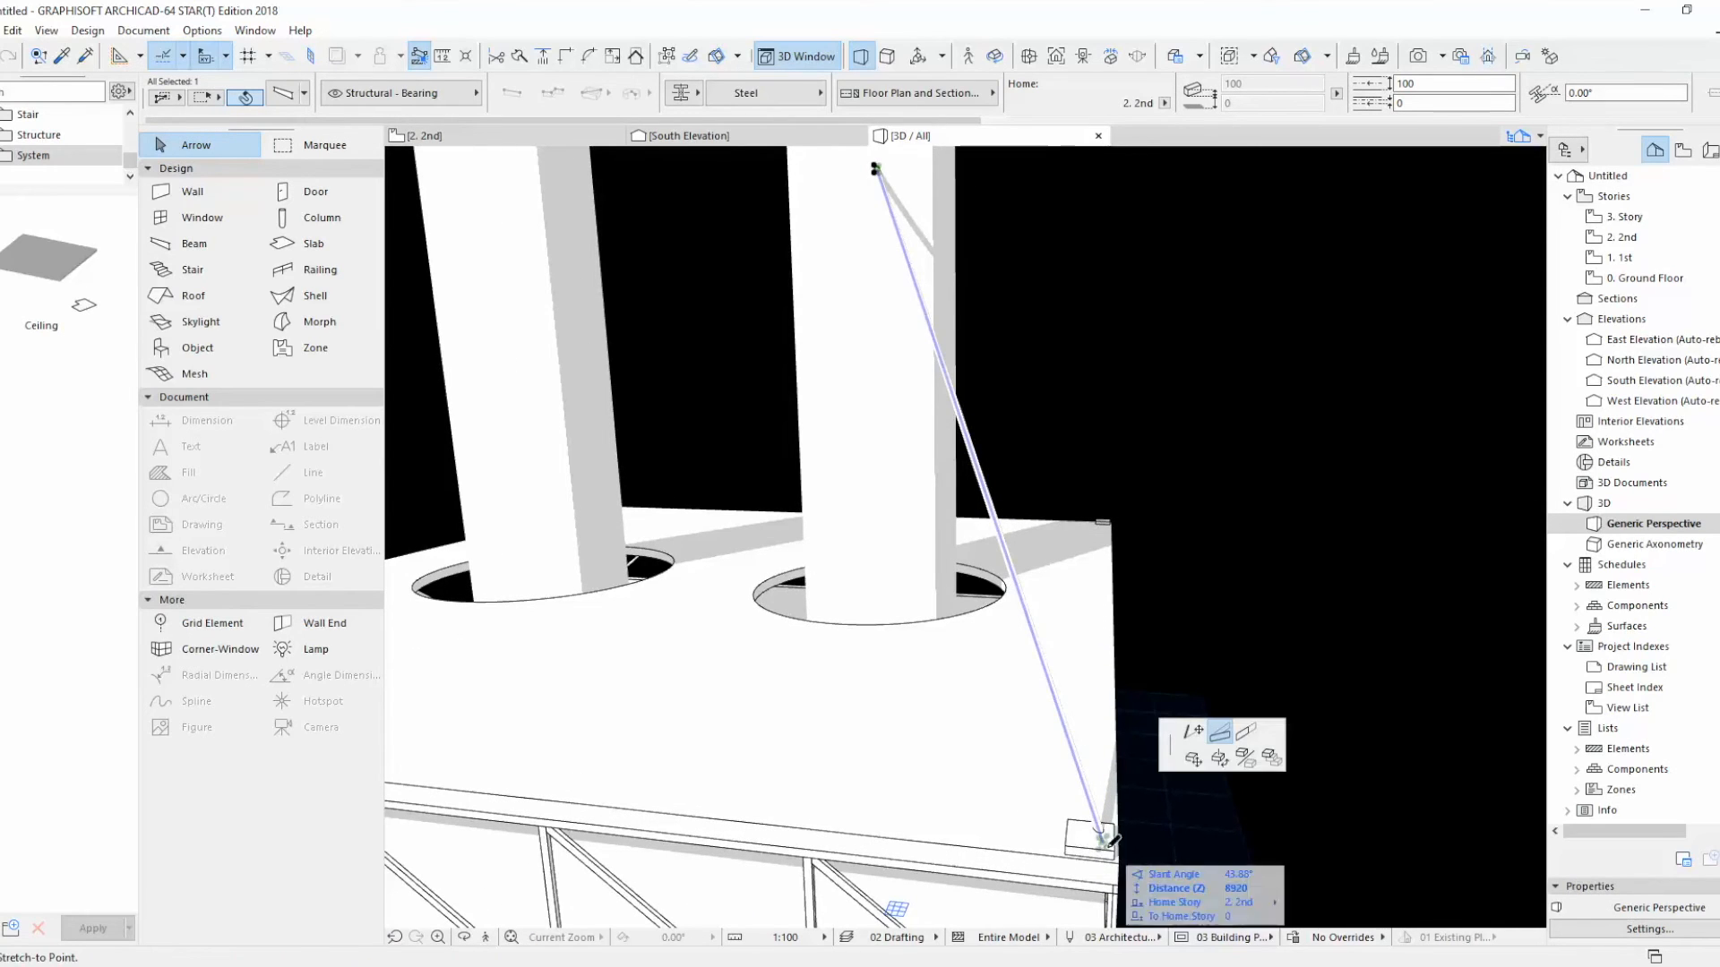
click(1054, 488)
click(1052, 513)
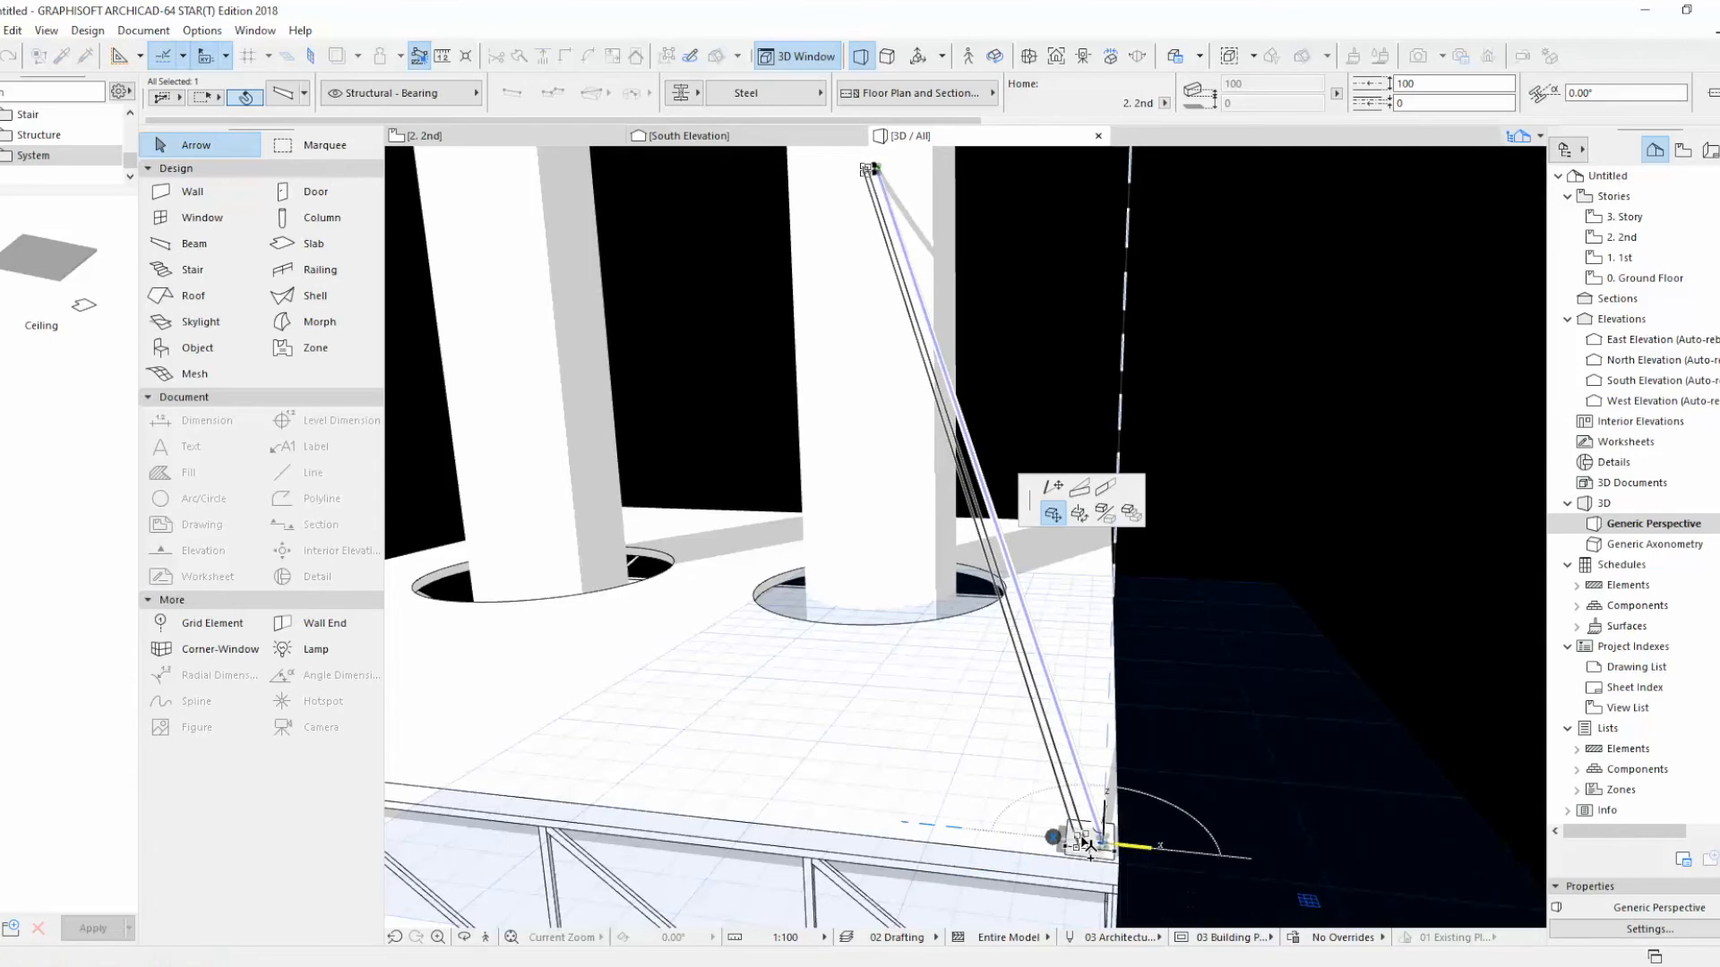
click(1086, 842)
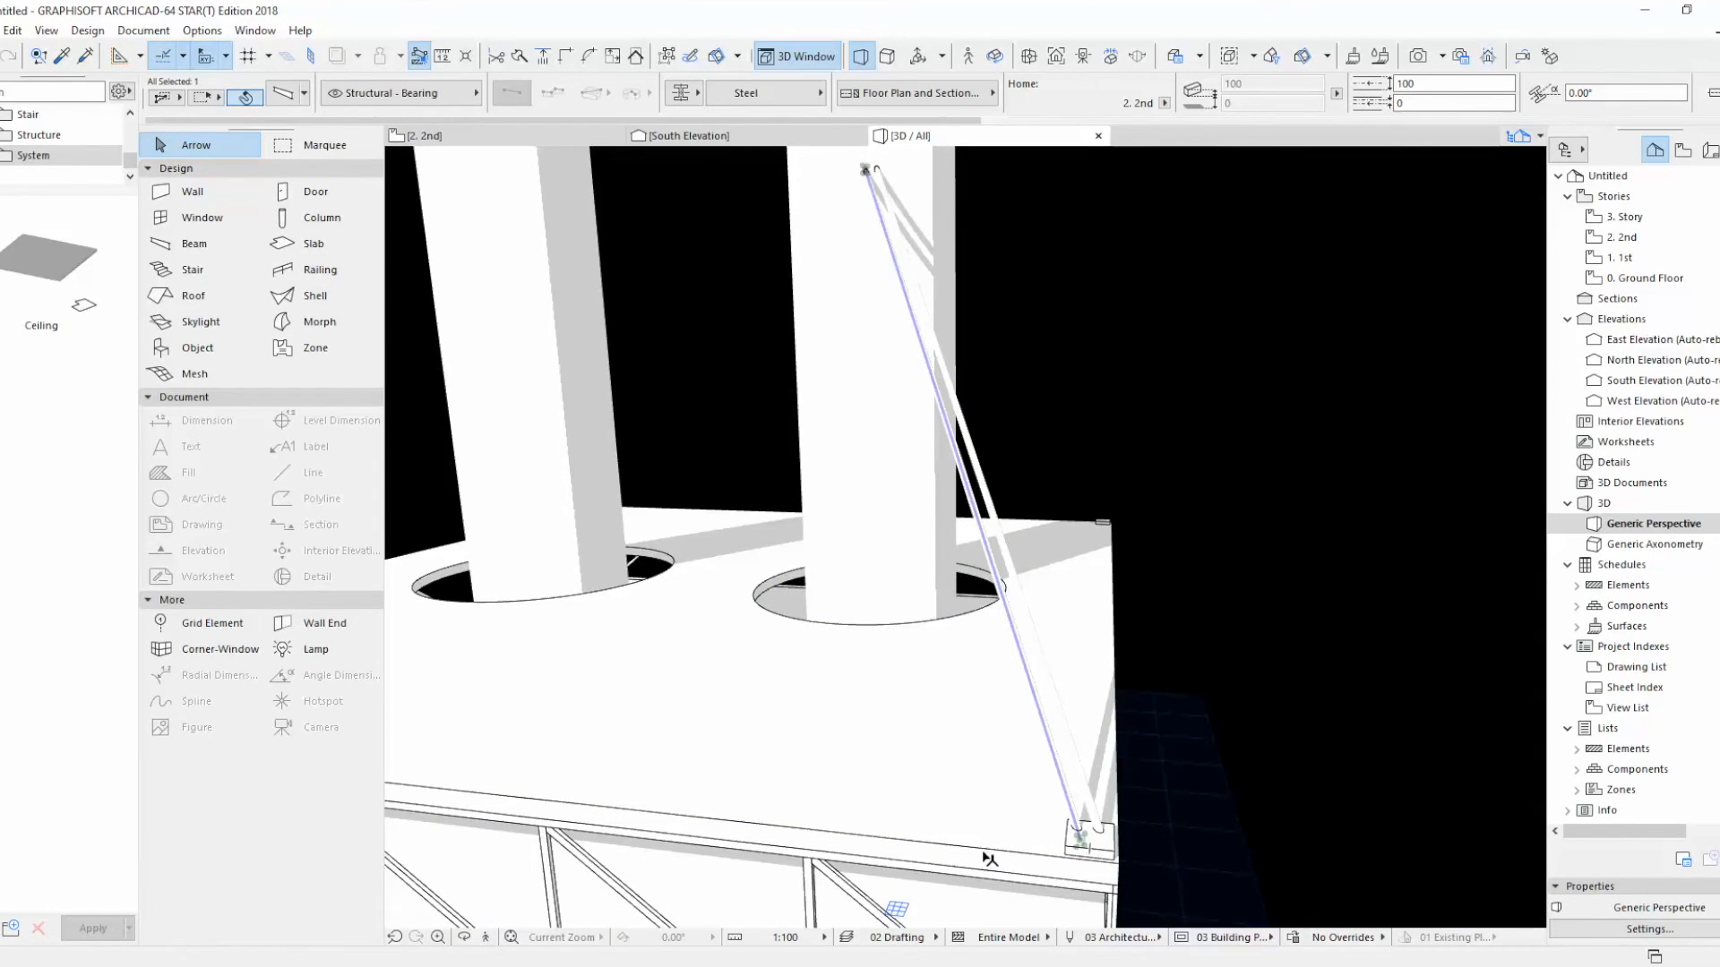
scroll(1064, 854, down, 1)
click(895, 267)
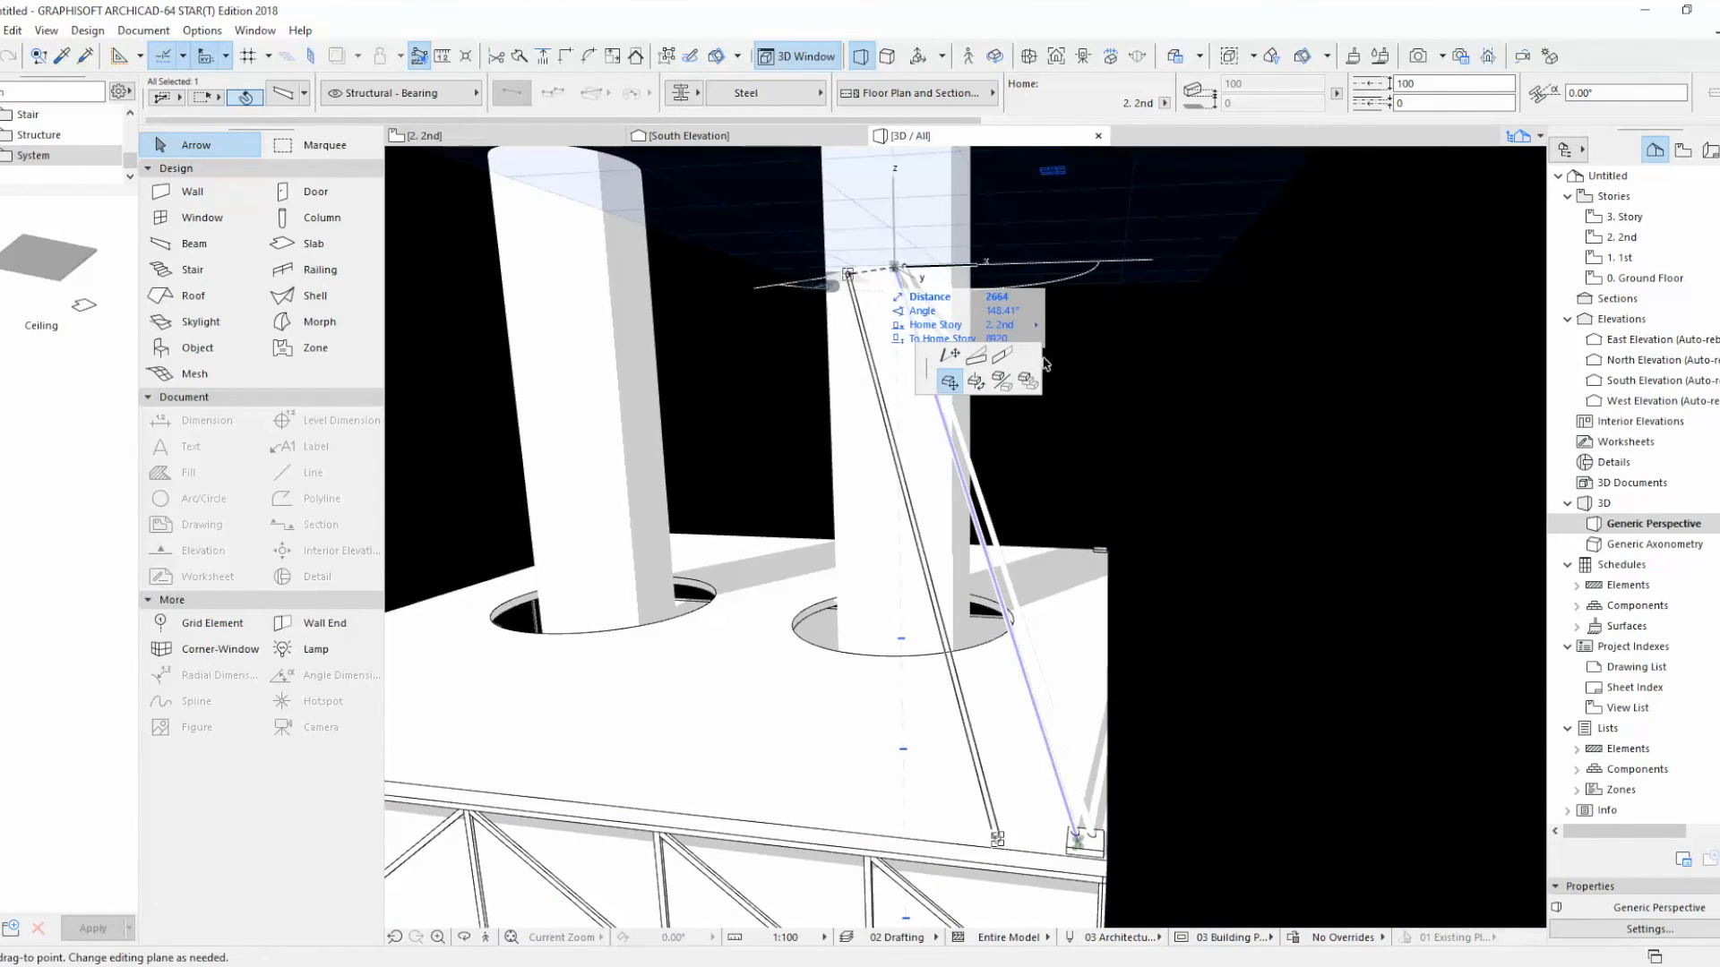
click(977, 357)
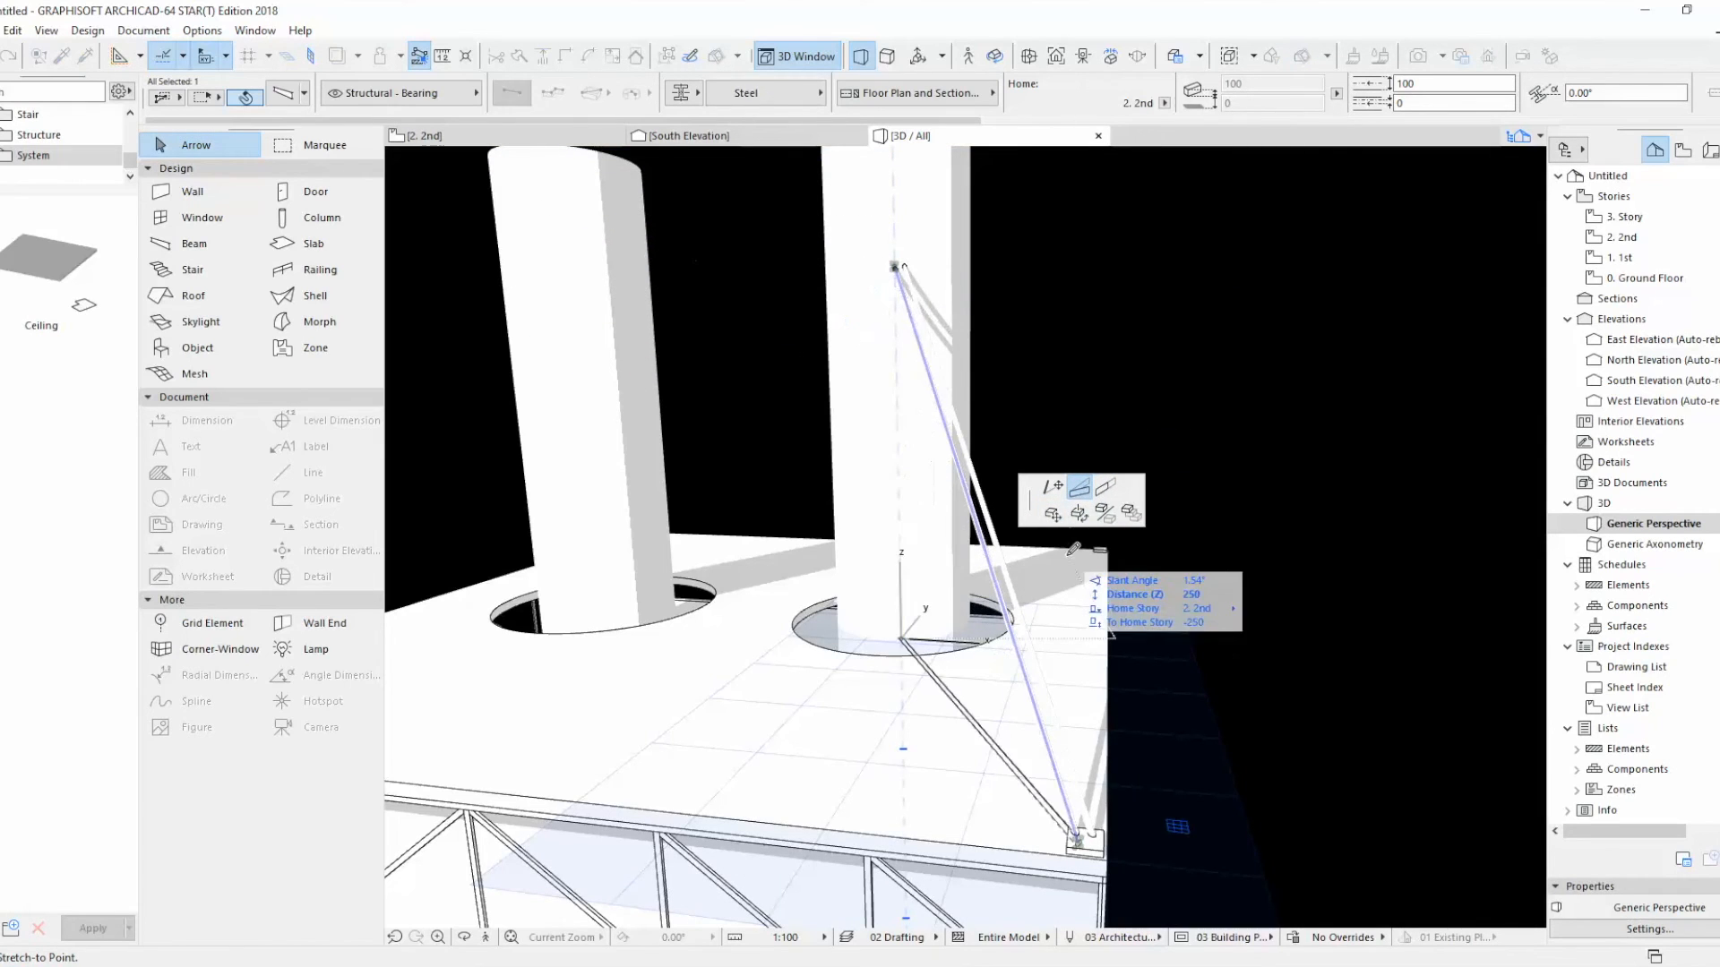
scroll(697, 394, down, 3)
key(Escape)
Step: On the 2nd story plan, stretch the copied beam's upper end to the left core and extend its lower end farther onto the corner pad
click(460, 138)
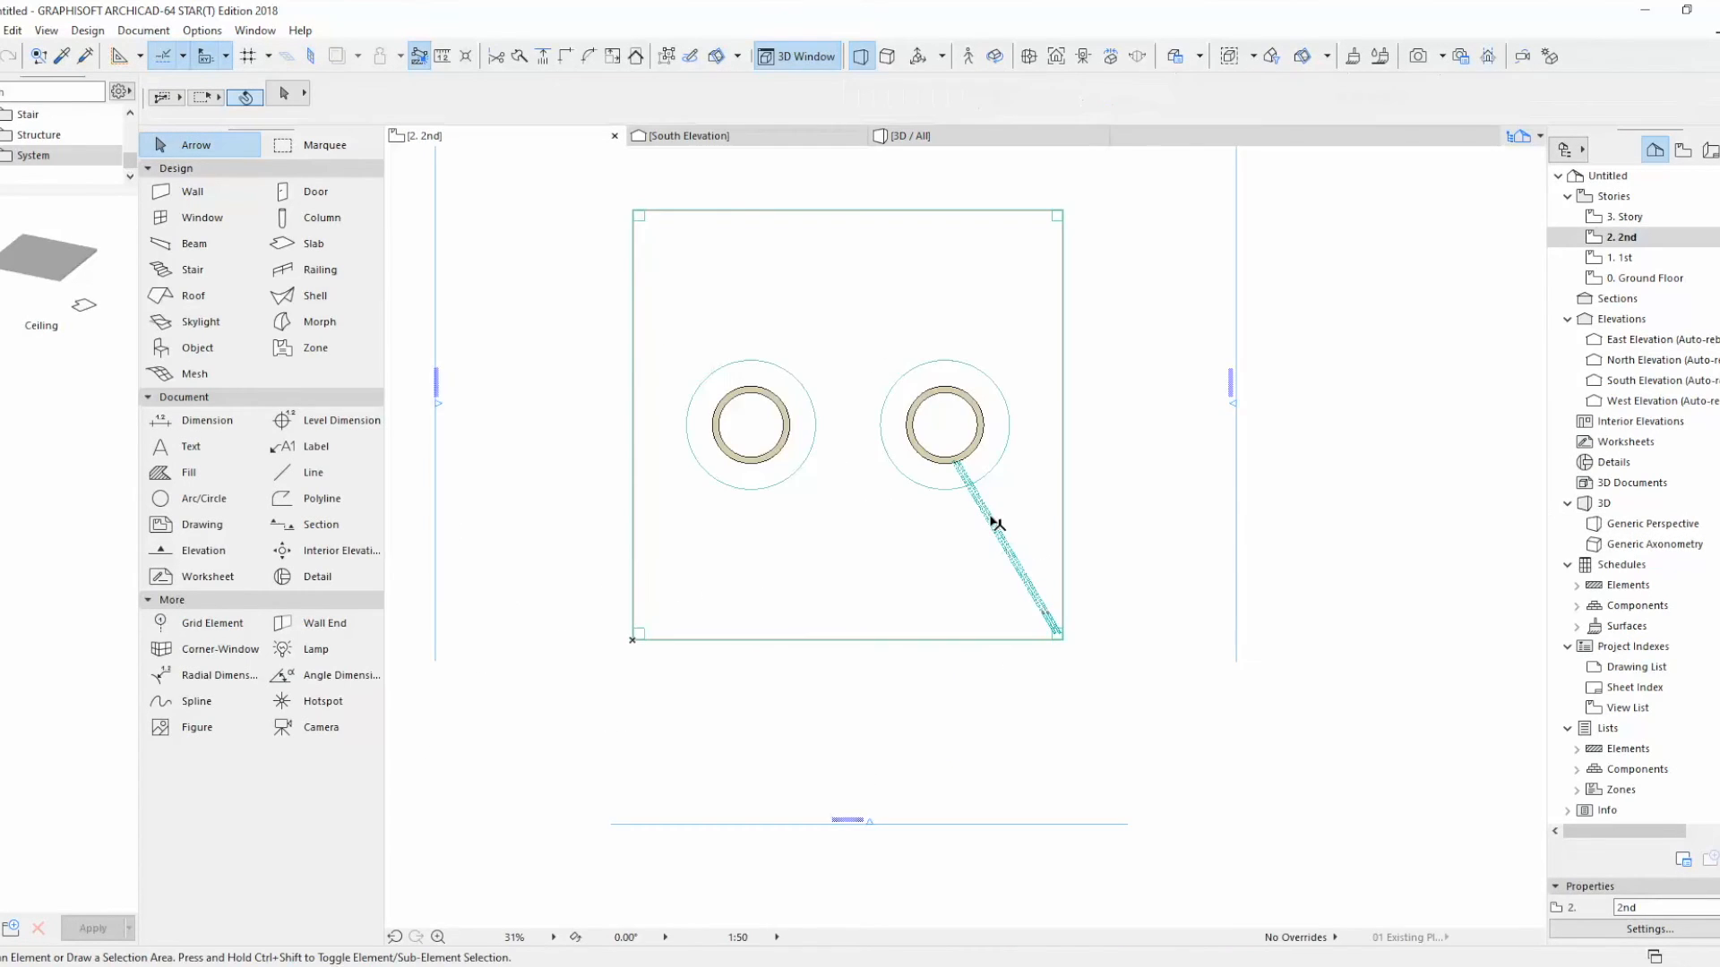
scroll(996, 523, up, 3)
click(945, 454)
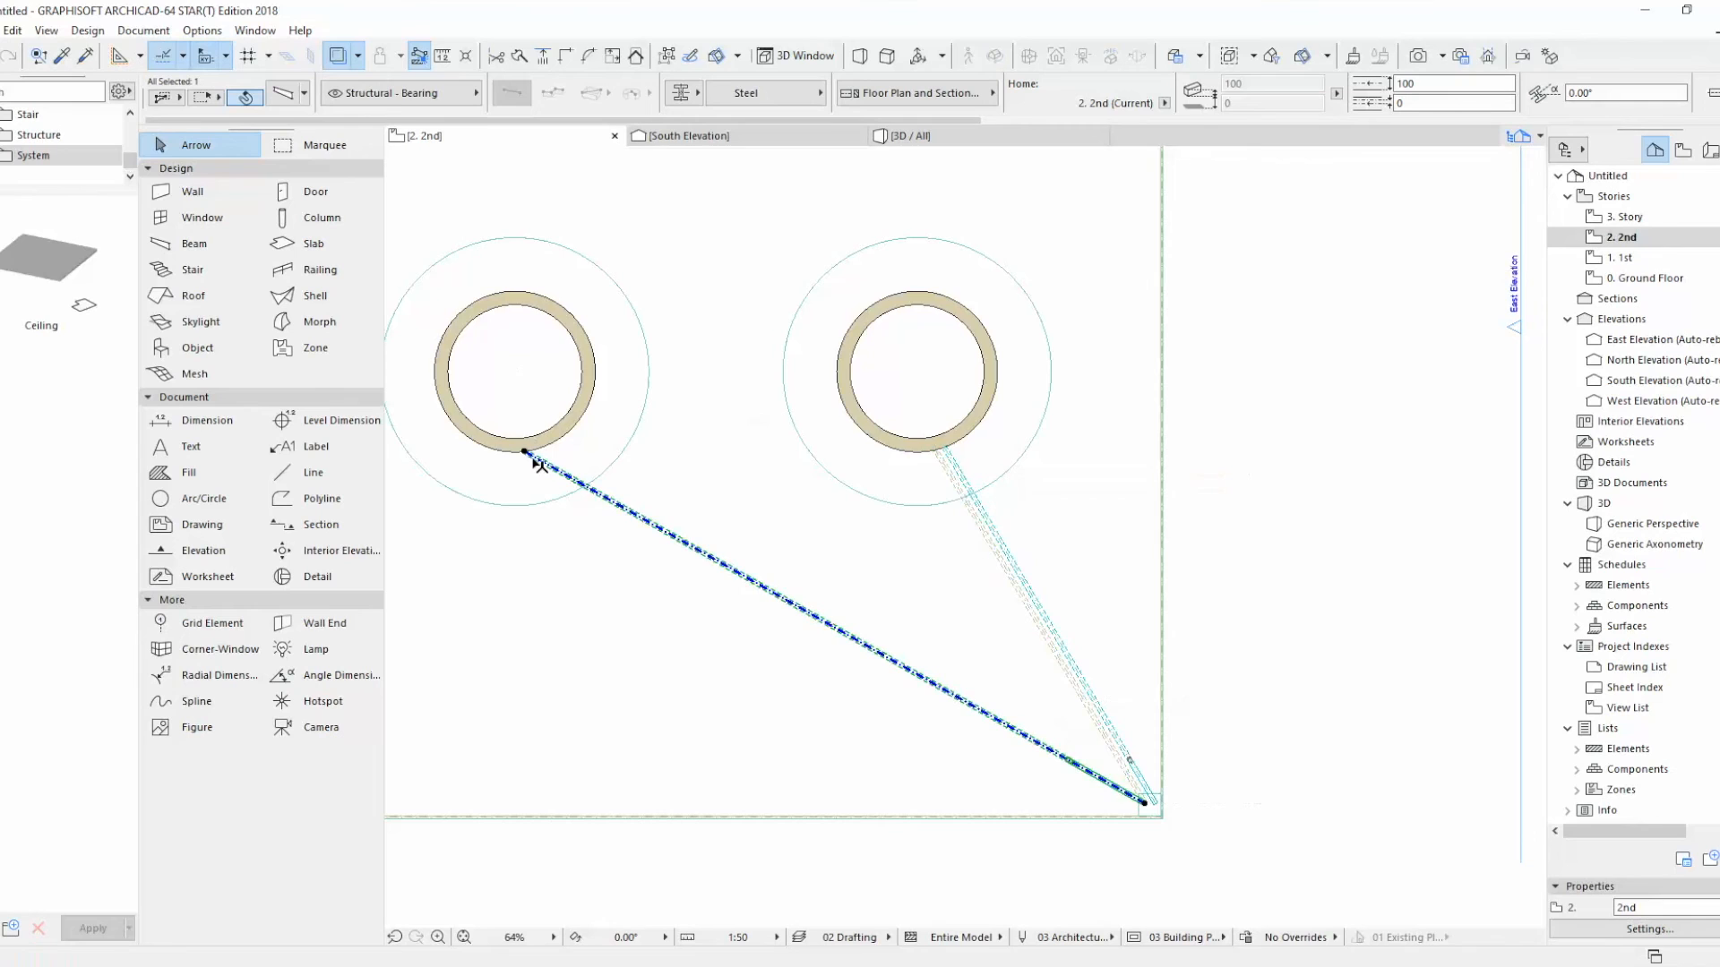
scroll(1152, 807, up, 5)
click(1150, 808)
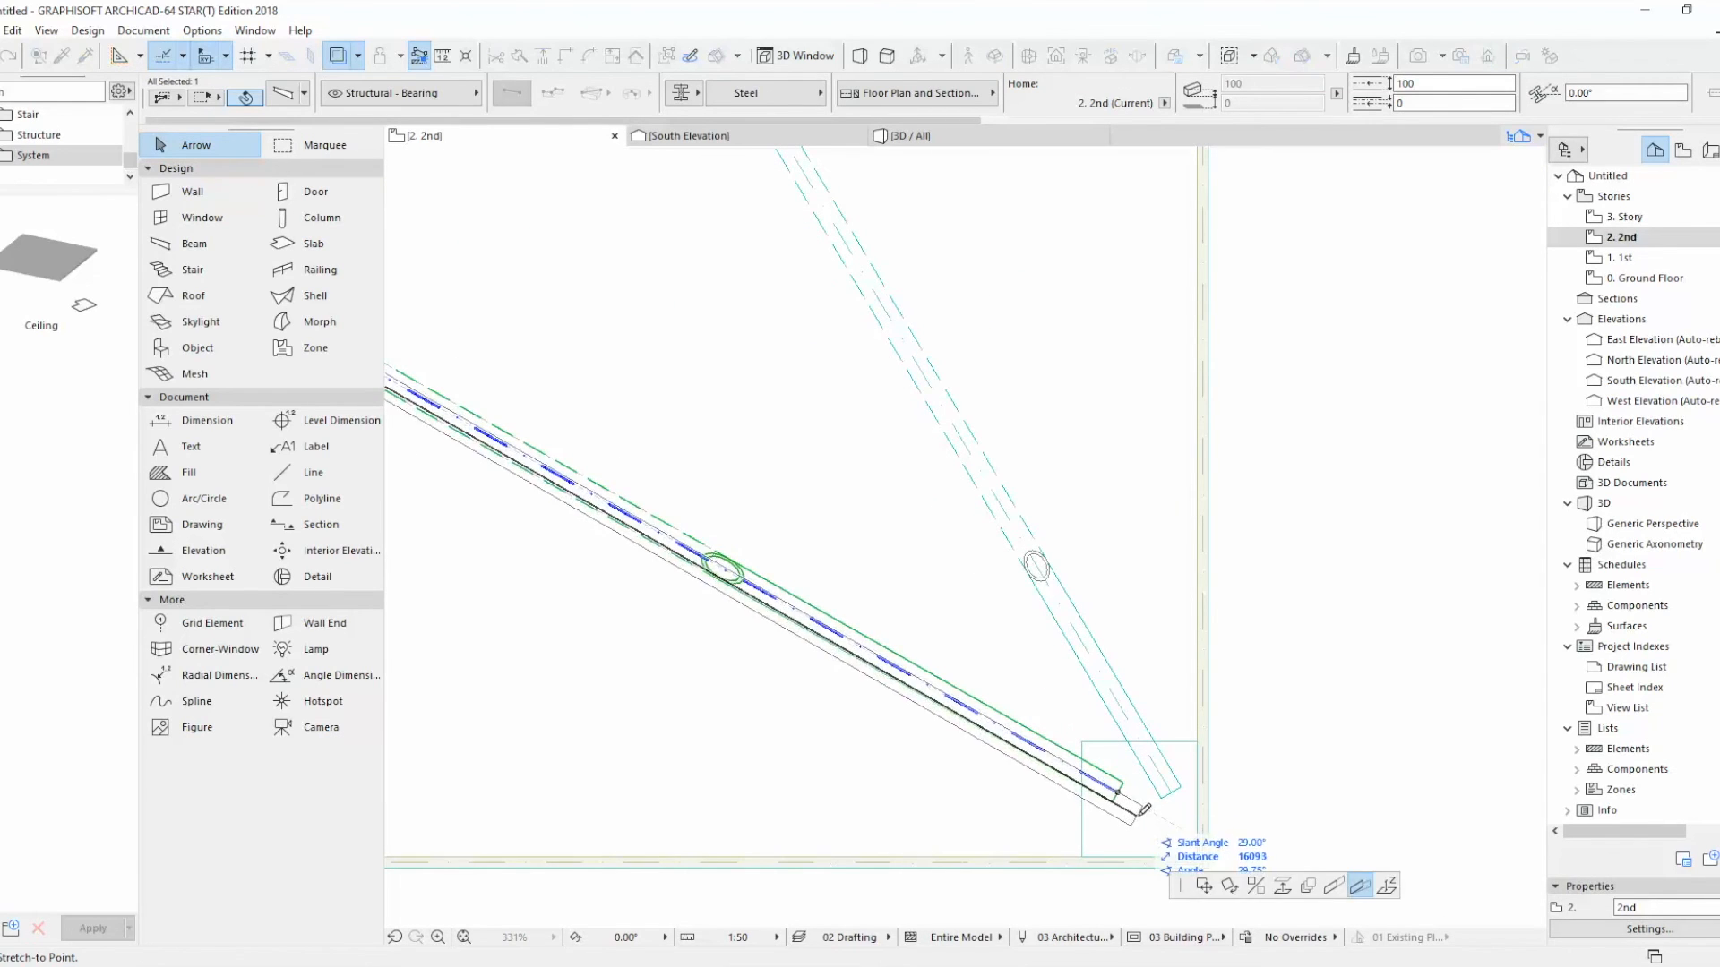
click(1152, 817)
scroll(941, 480, down, 8)
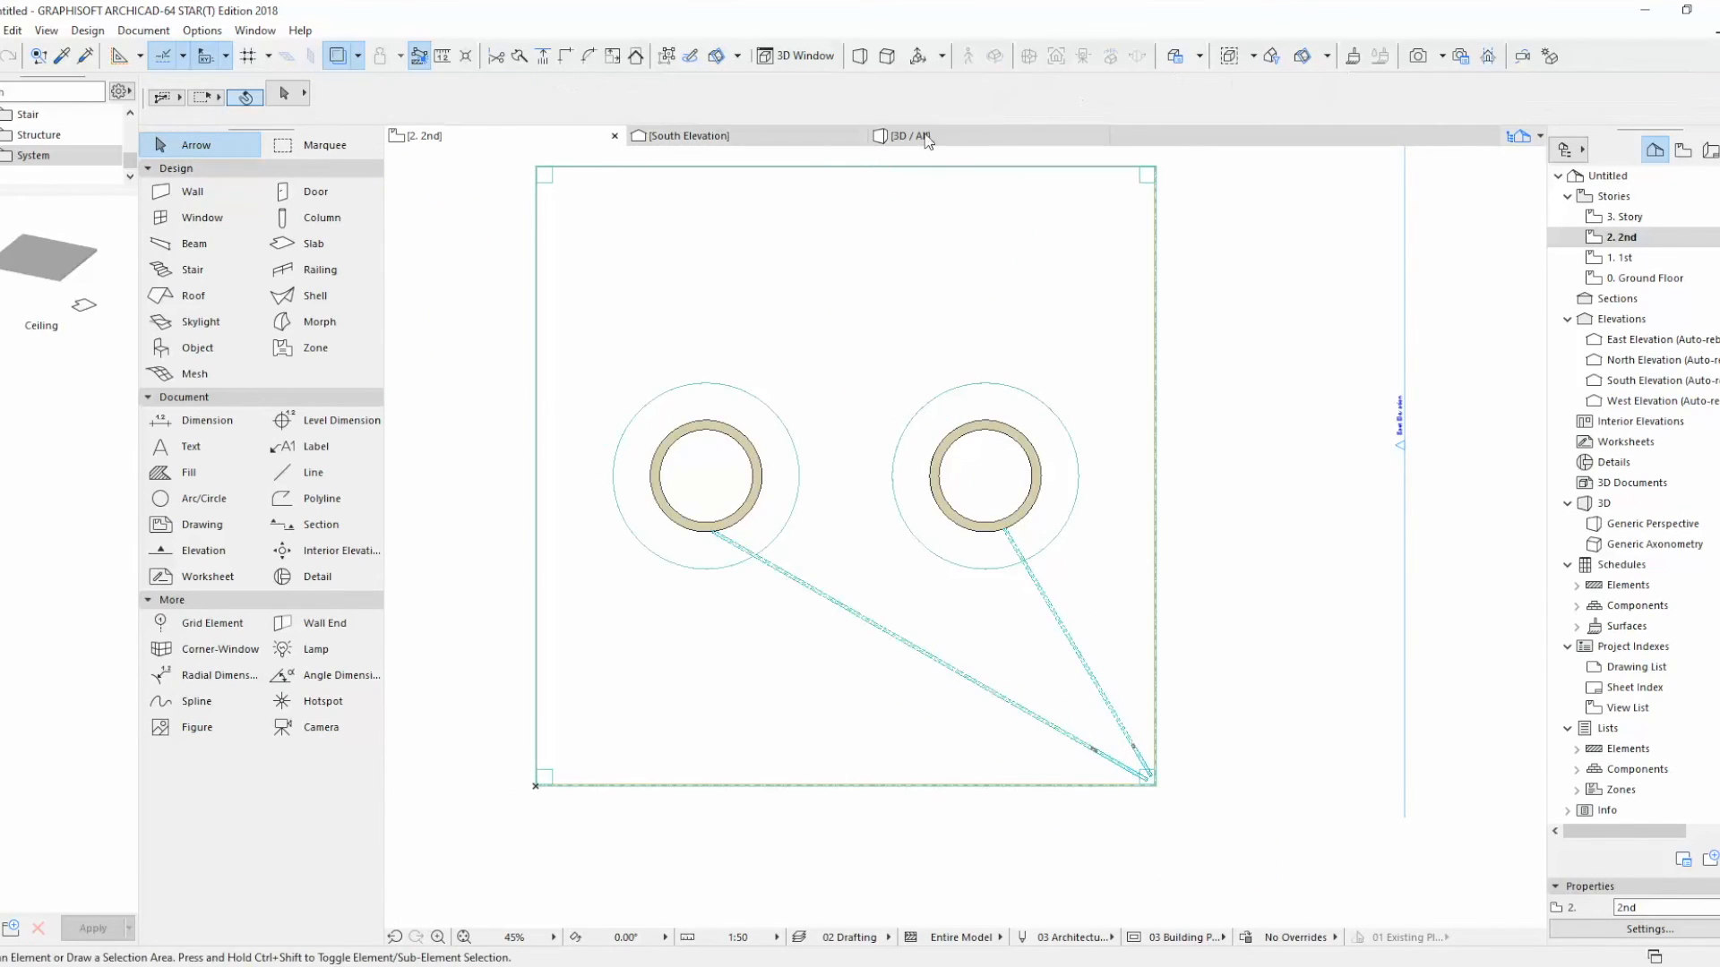
Step: Inspect in the 3D view how the upper ends of the two slanted beams meet the cores
key(F3)
scroll(1067, 525, up, 10)
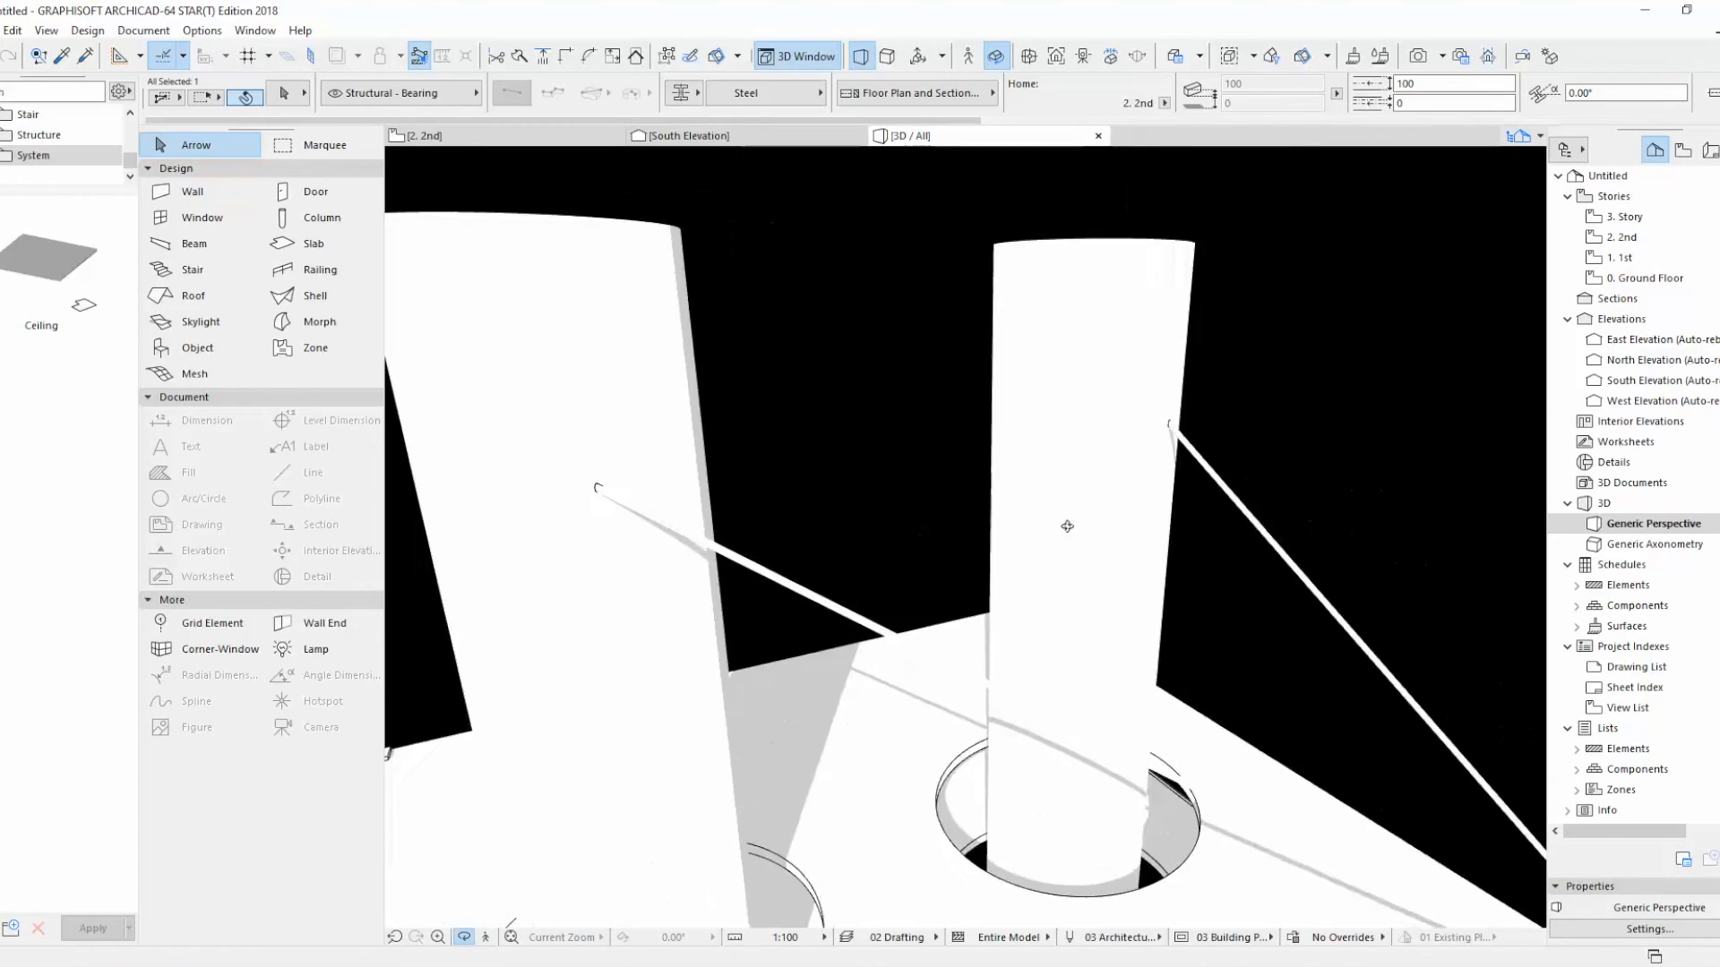
shift+middle_drag(1067, 526, 971, 534)
click(1019, 534)
key(Escape)
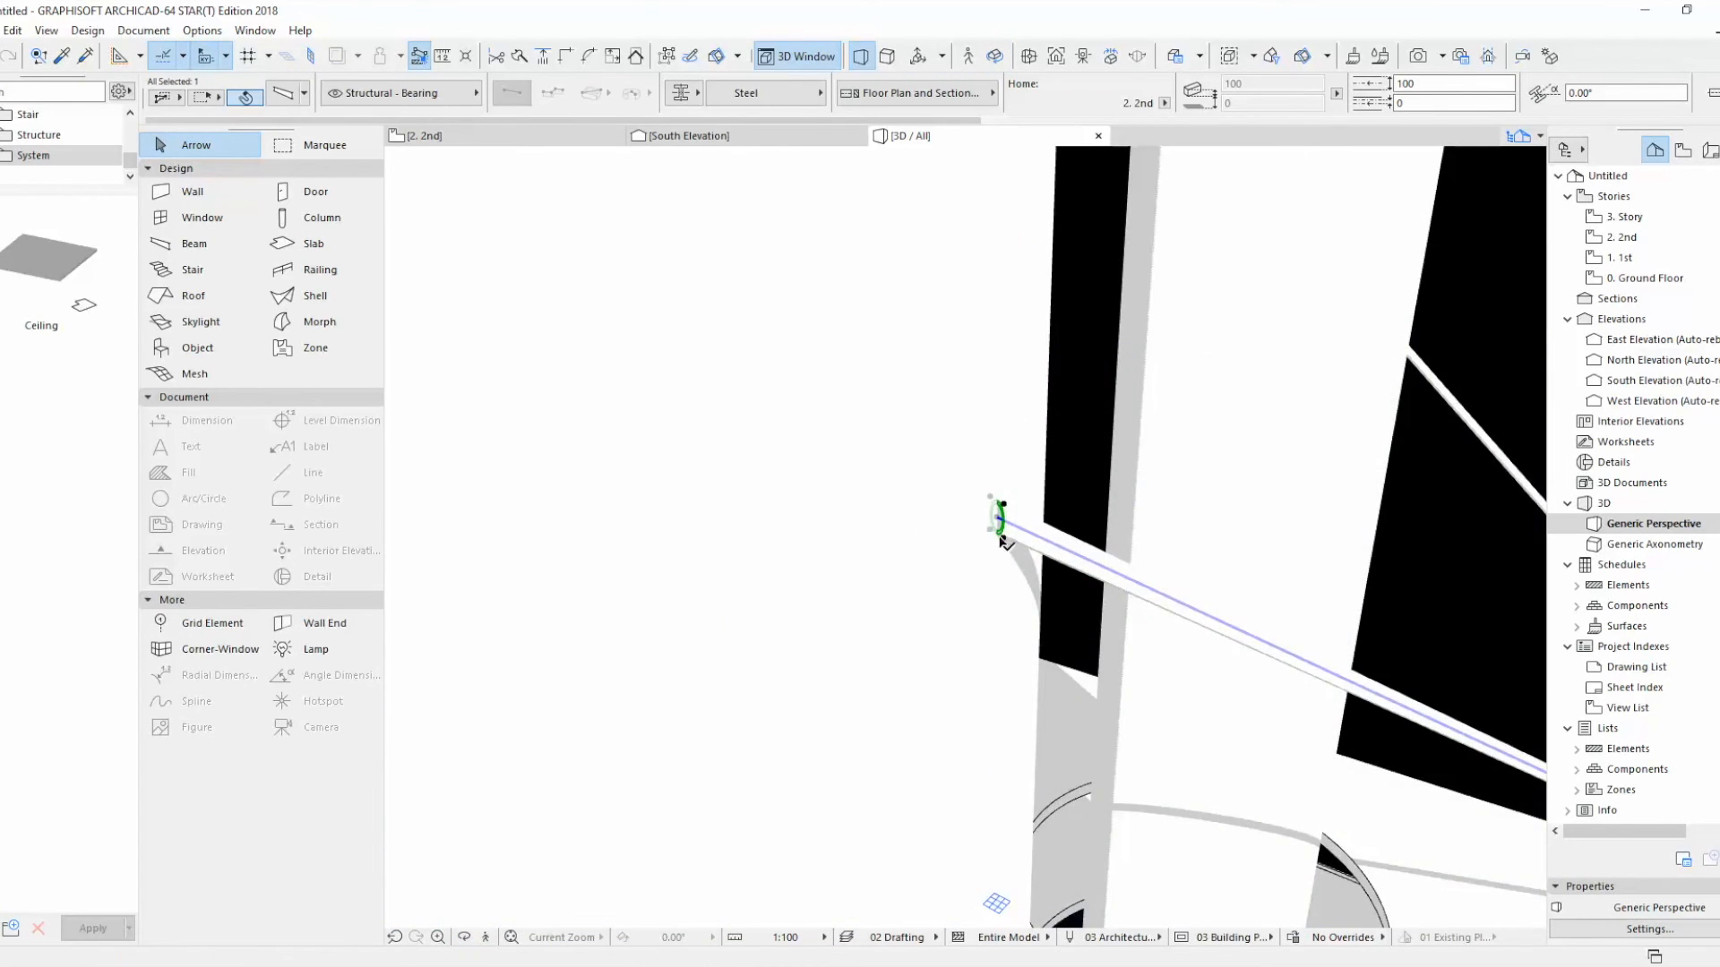
click(1005, 540)
key(Escape)
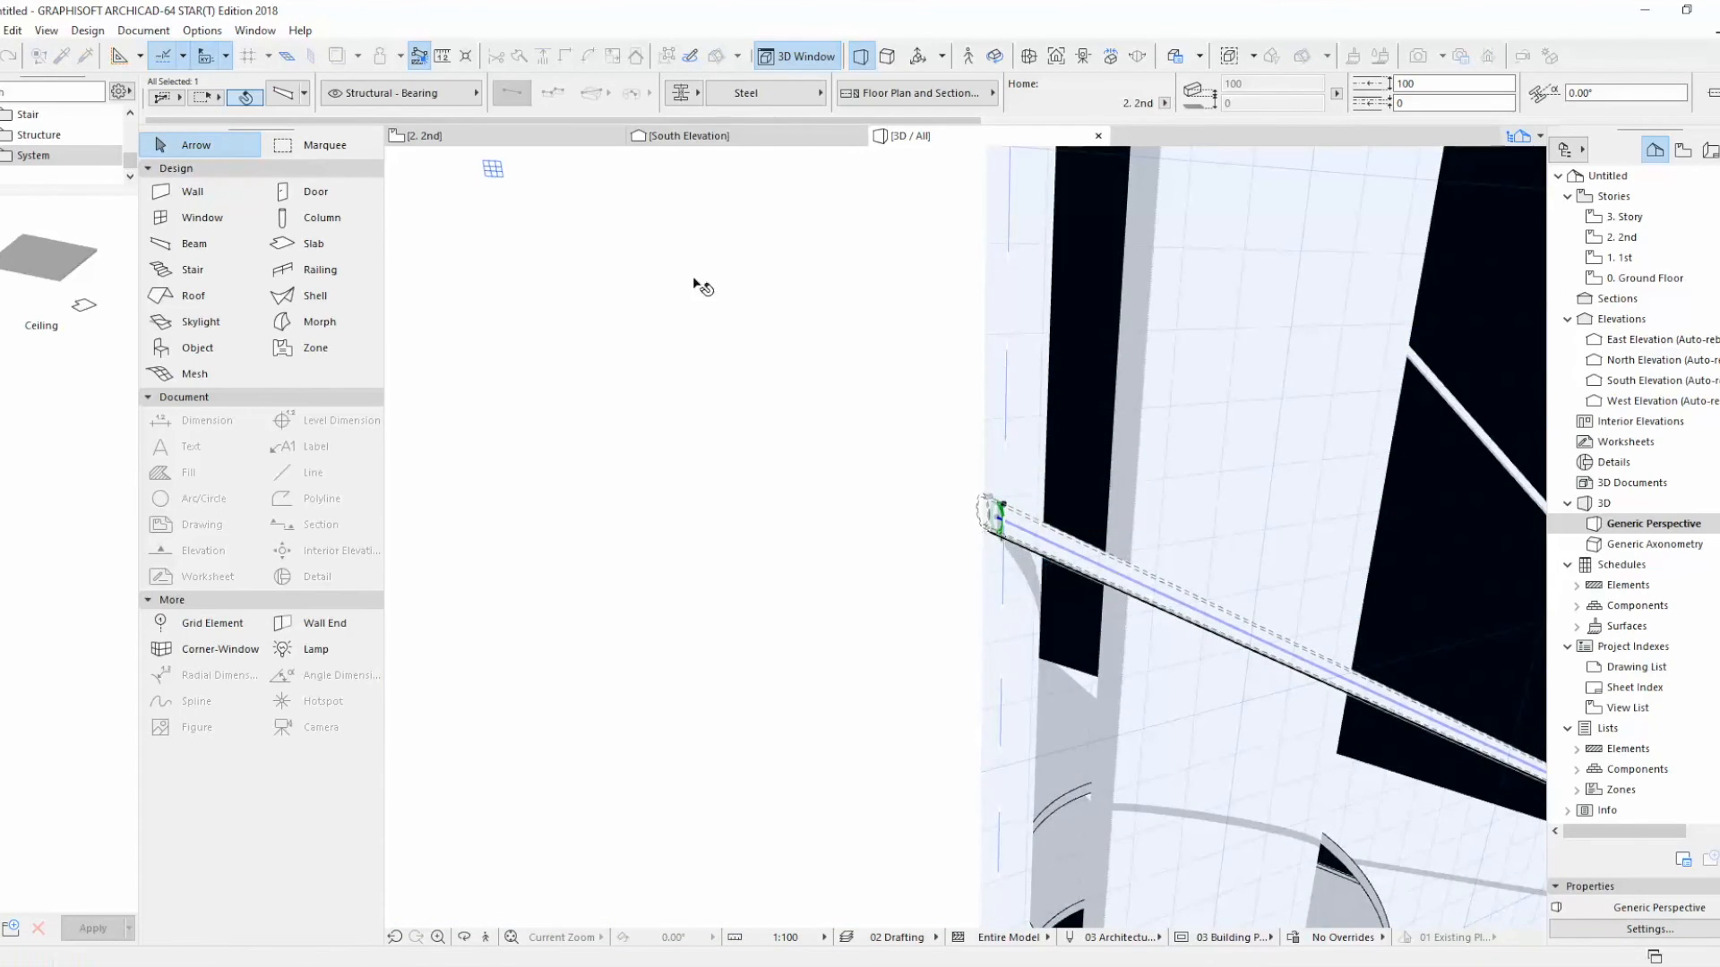
shift+middle_drag(695, 284, 686, 527)
scroll(678, 519, down, 6)
Step: Mirror a copy of both slanted beams about the building's vertical centreline on the 2nd story plan
click(413, 137)
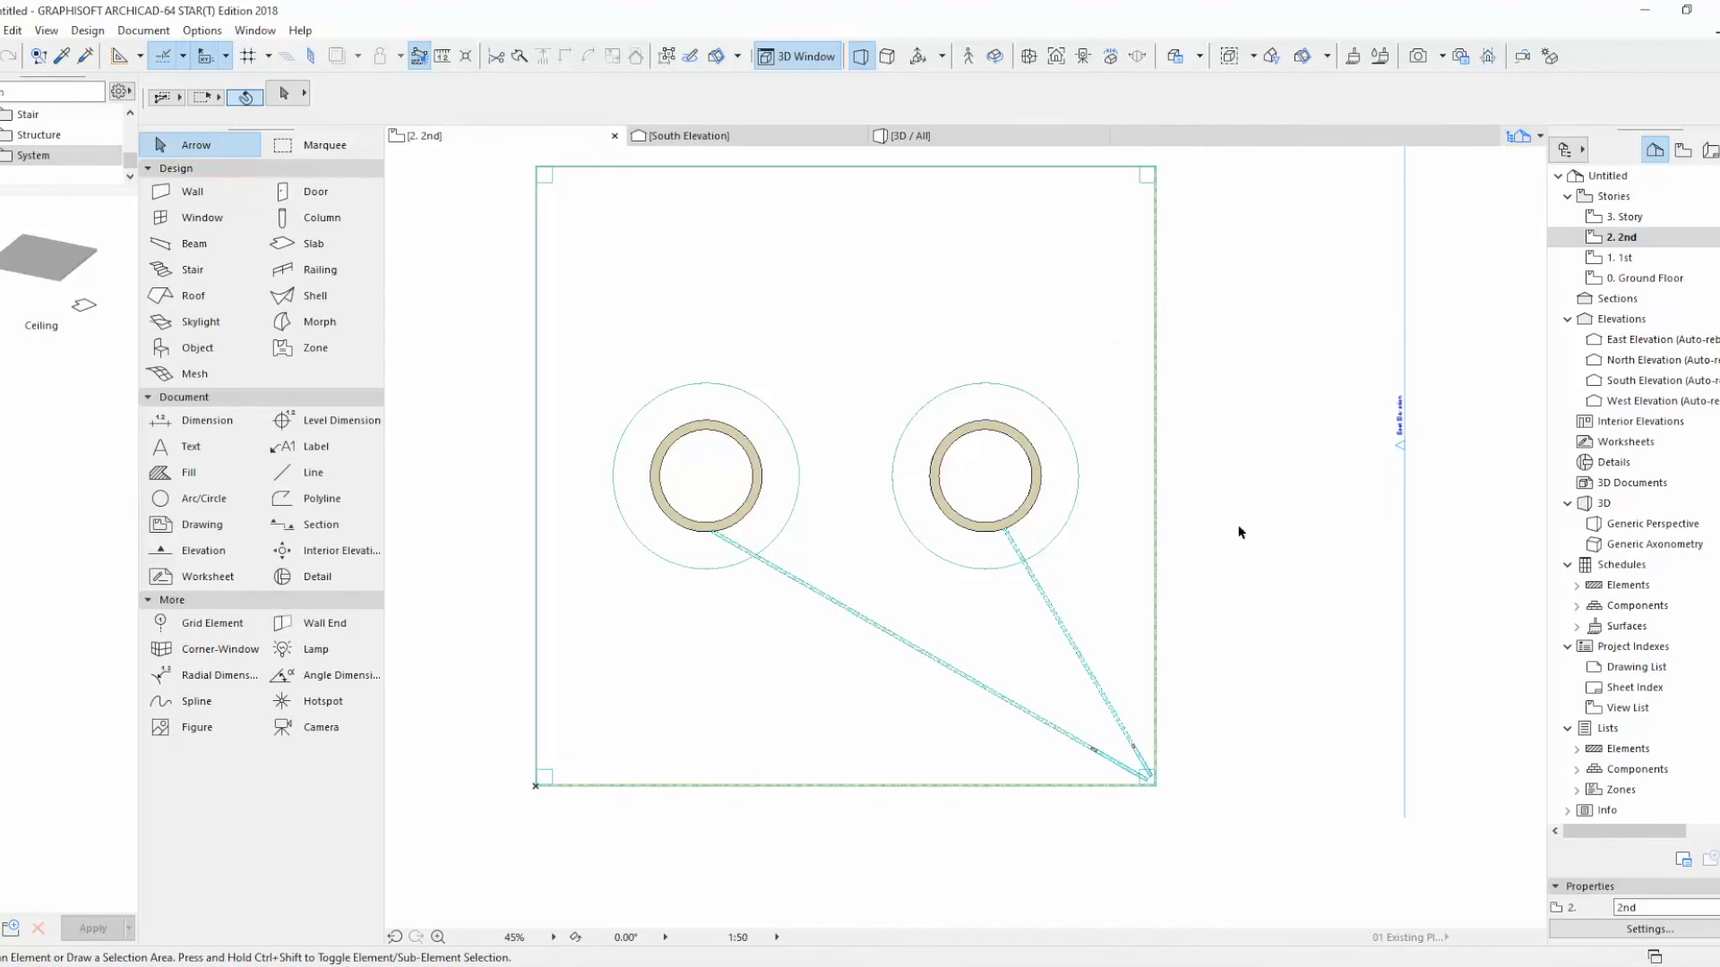
click(1093, 749)
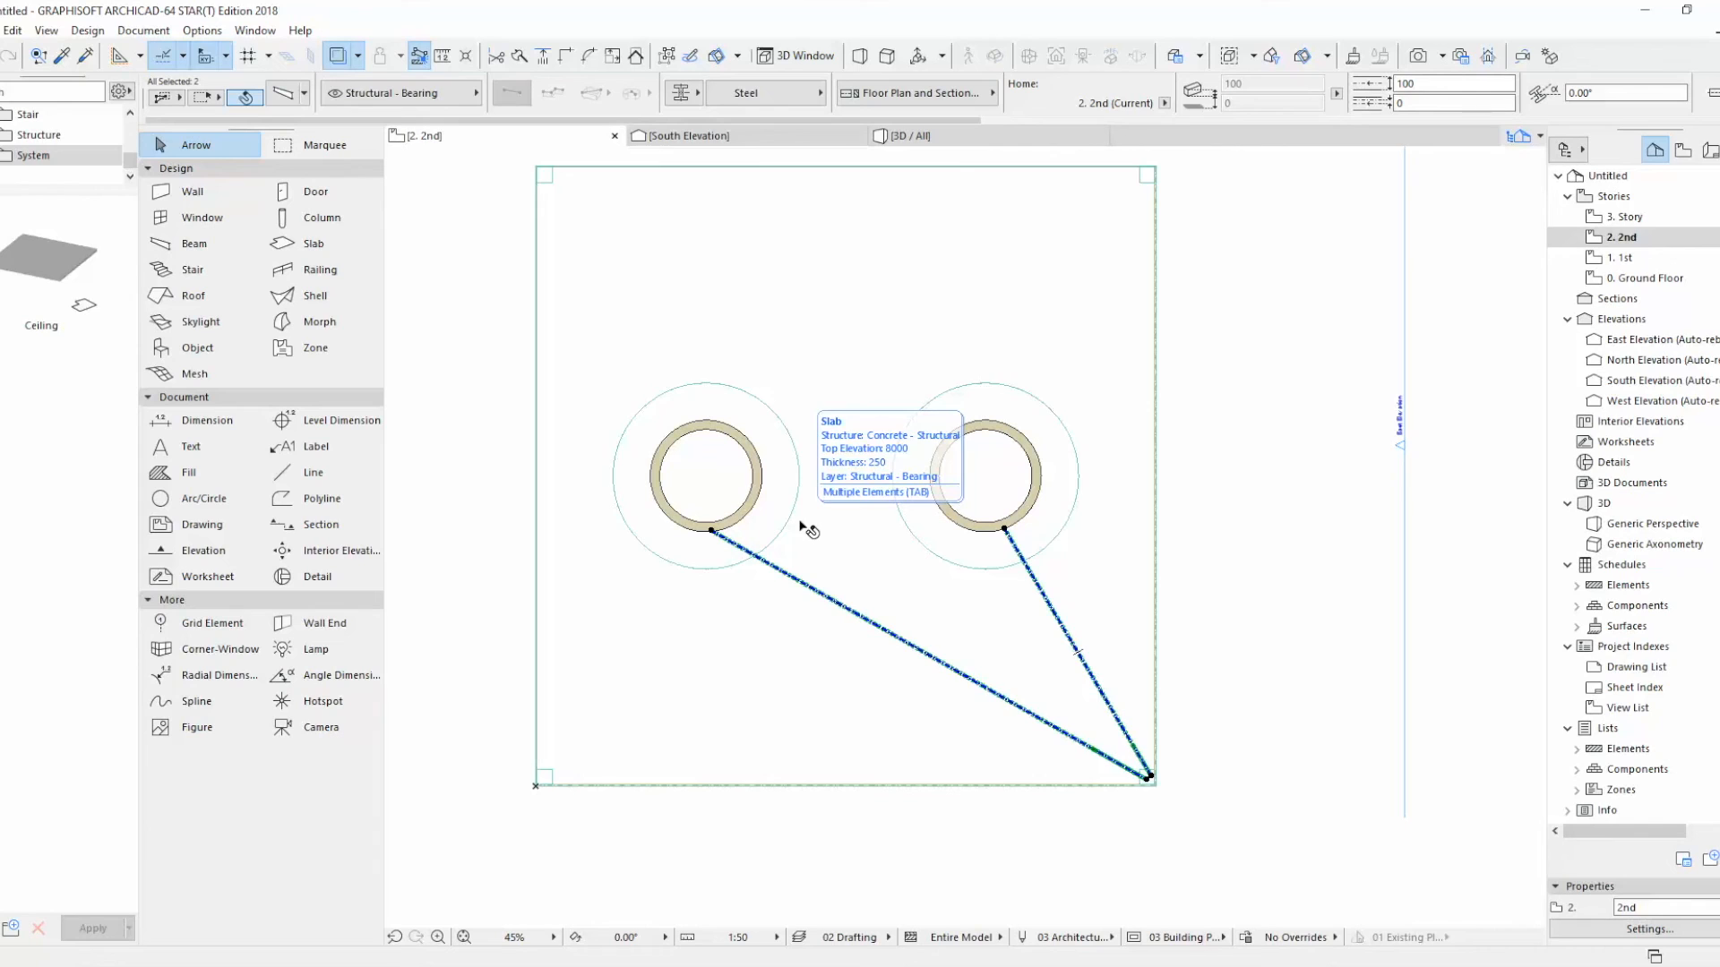
shift+click(808, 531)
key(ctrl)
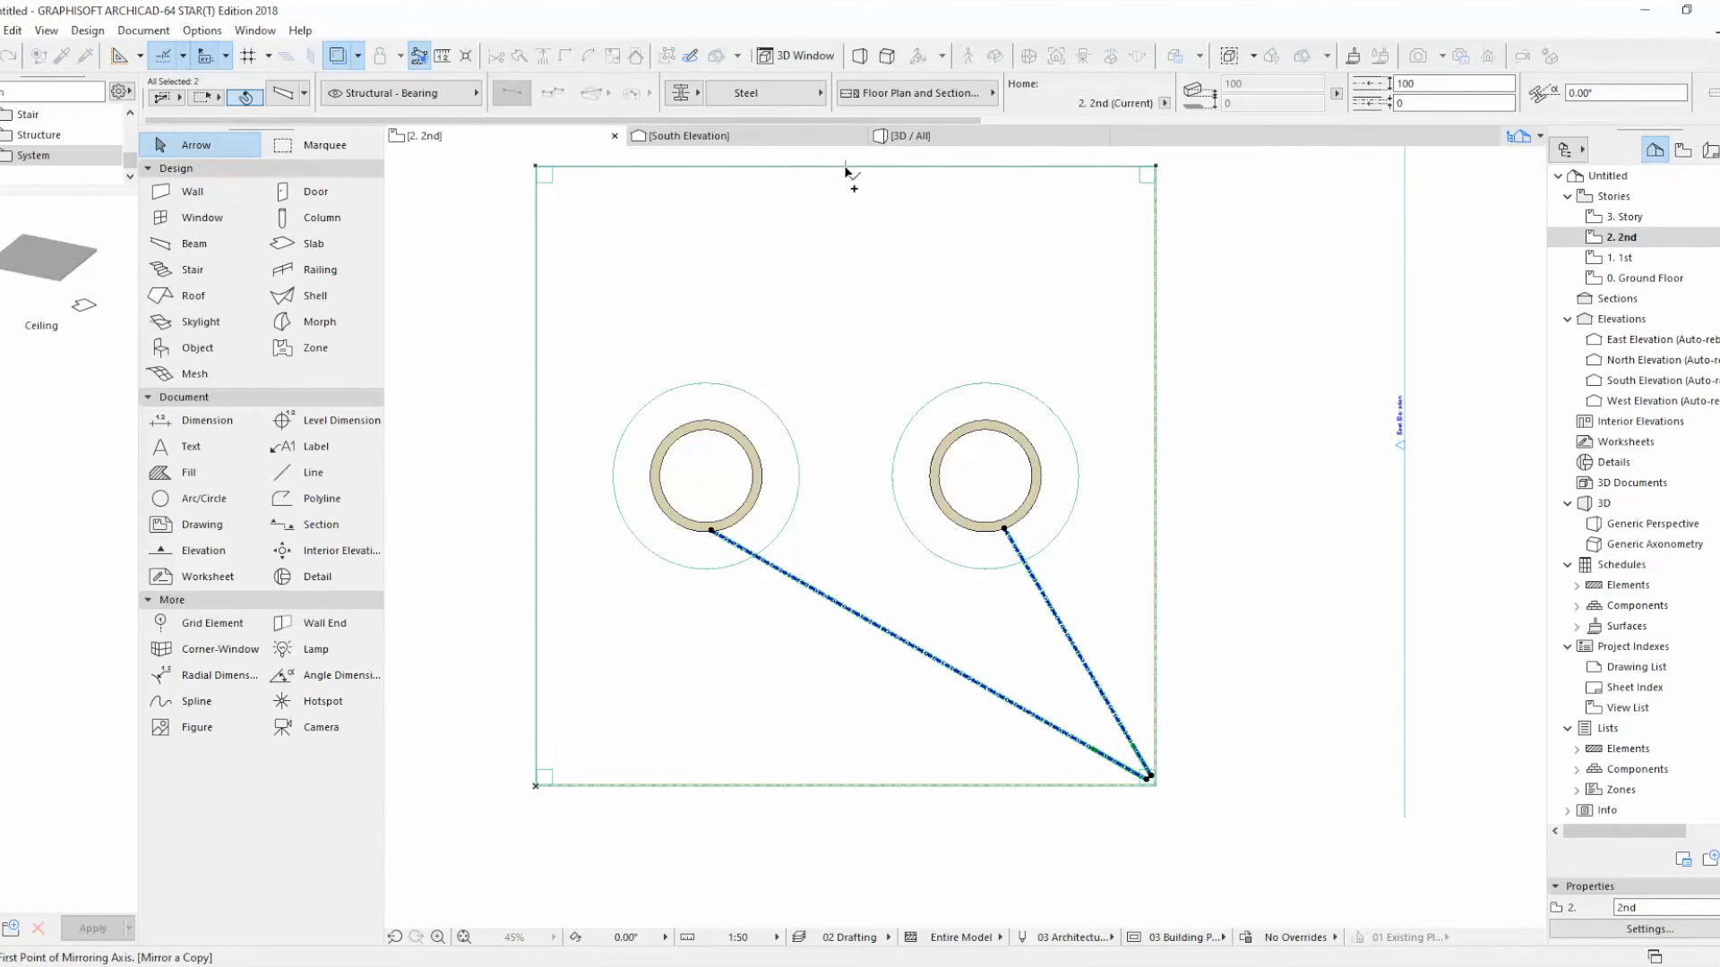
click(846, 370)
Step: Mirror a copy of all four slanted beams about the building's horizontal centreline and check the result in the 3D view
shift+click(971, 683)
key(ctrl+m)
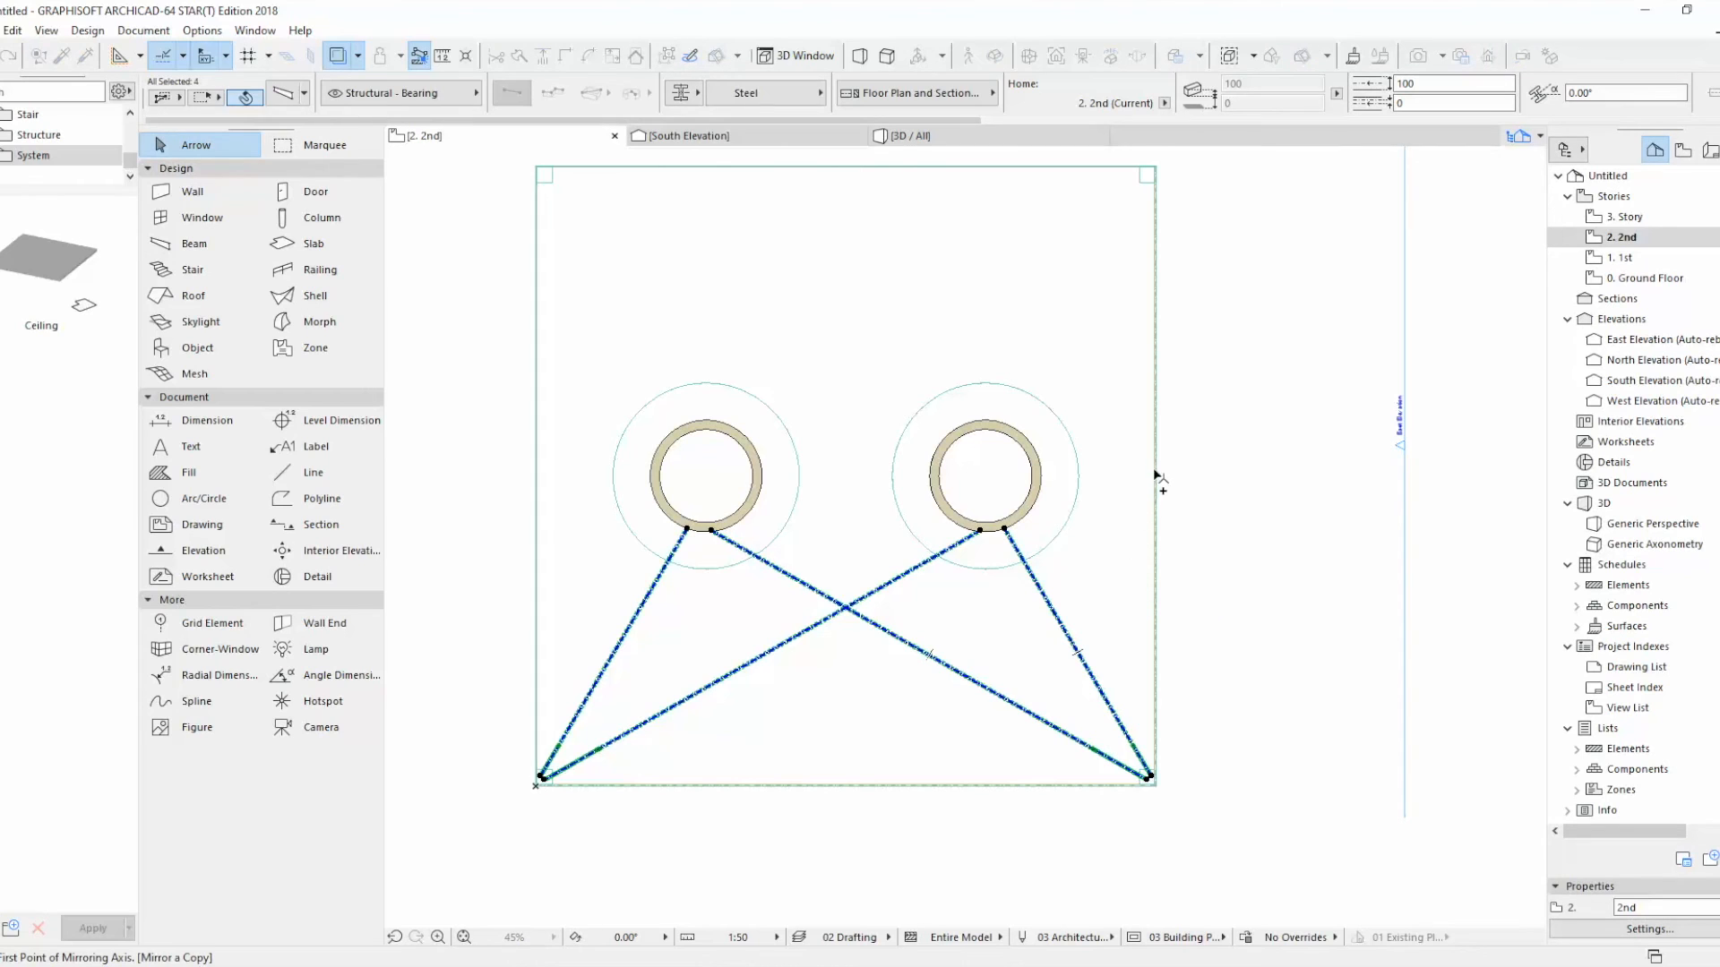
click(1237, 485)
key(F3)
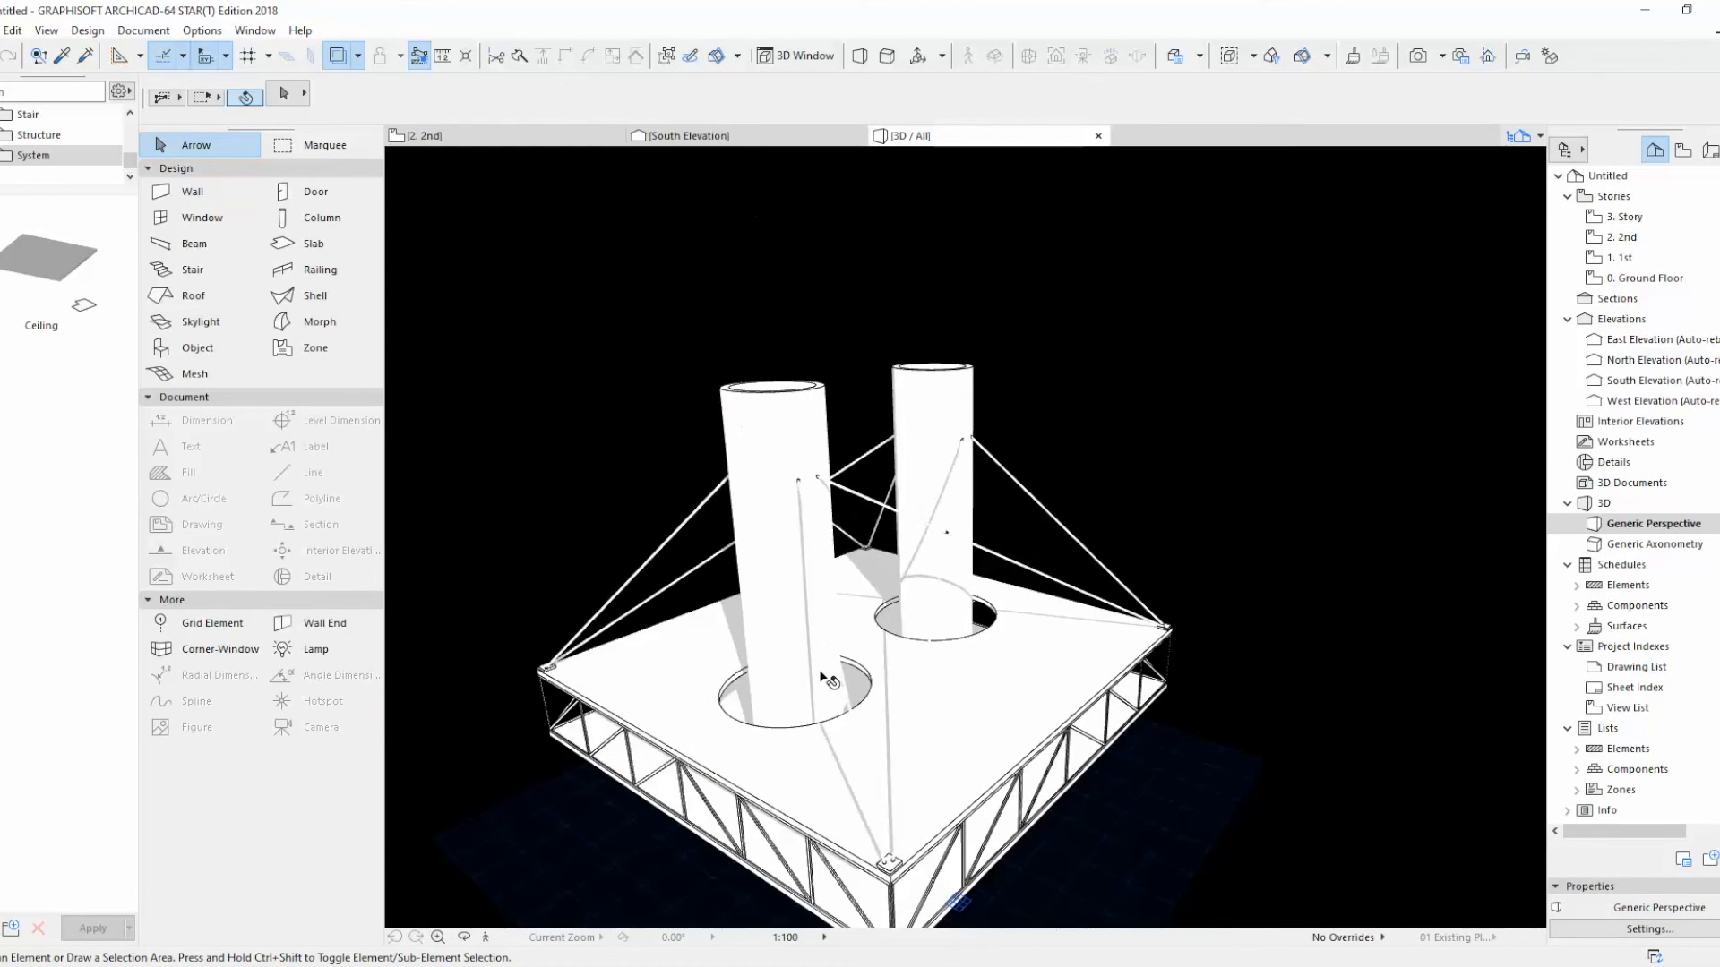
shift+middle_drag(759, 725, 1207, 780)
Step: Open the Ground Floor plan and turn off the trace reference
click(541, 143)
double_click(1700, 282)
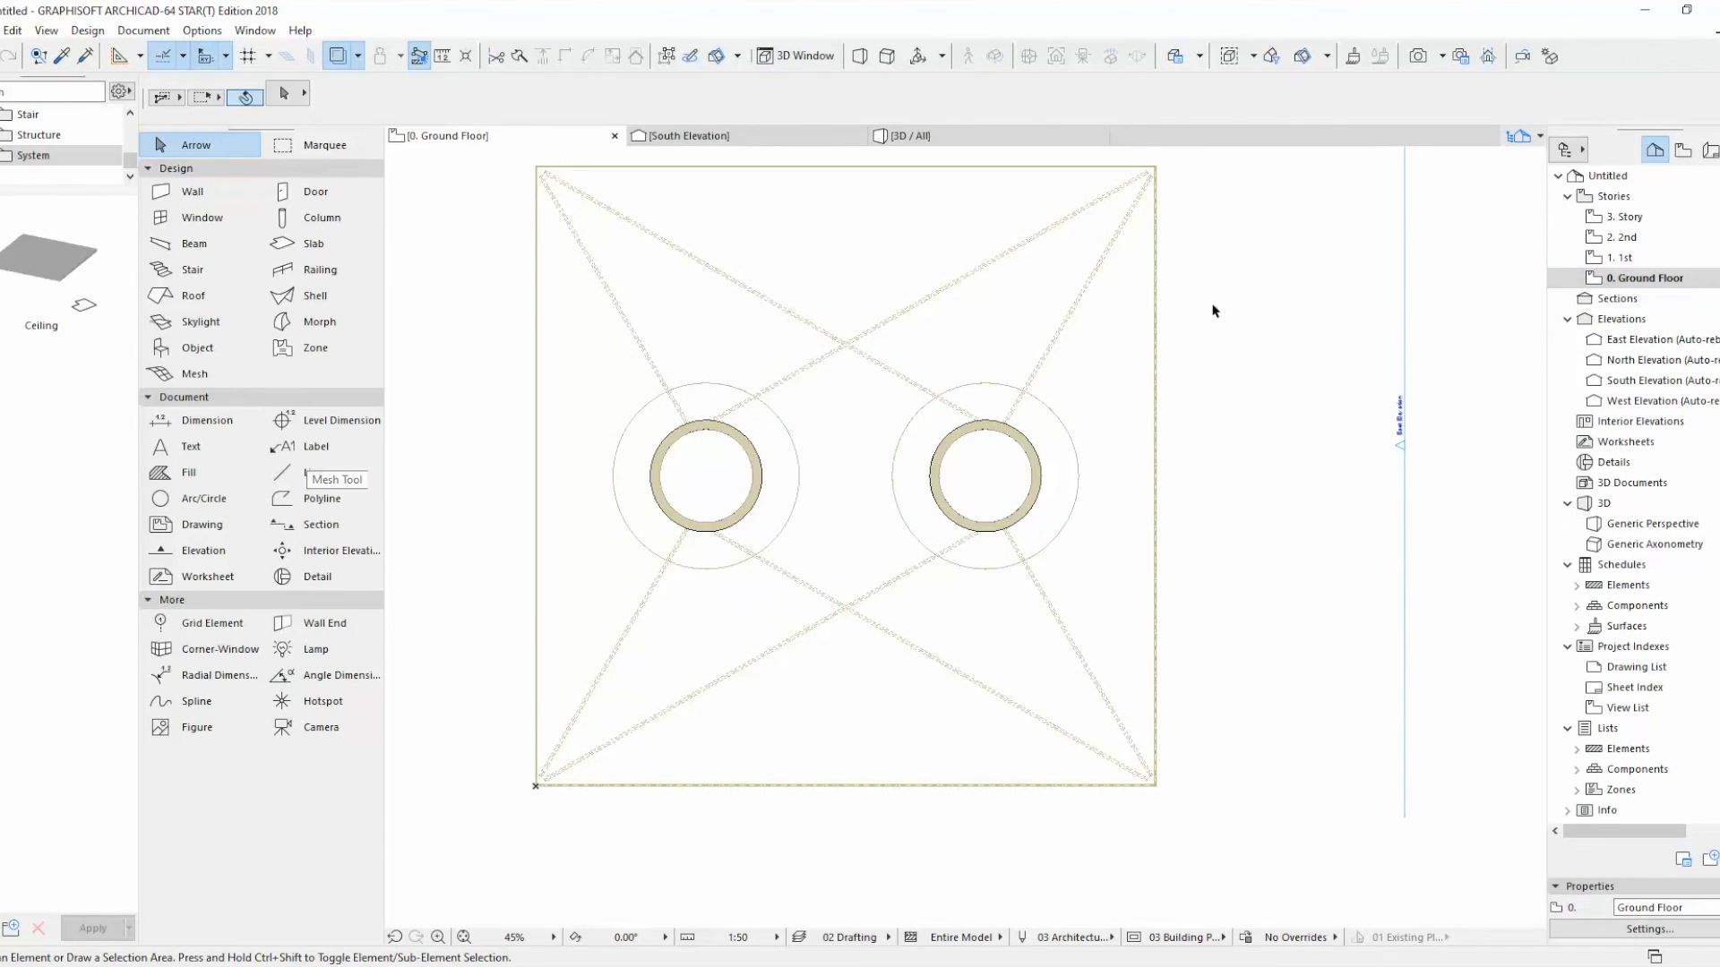
click(335, 56)
Step: Set the default door type to Rectangular Door Opening 21 from the Empty Door Openings 21 library folder
click(192, 191)
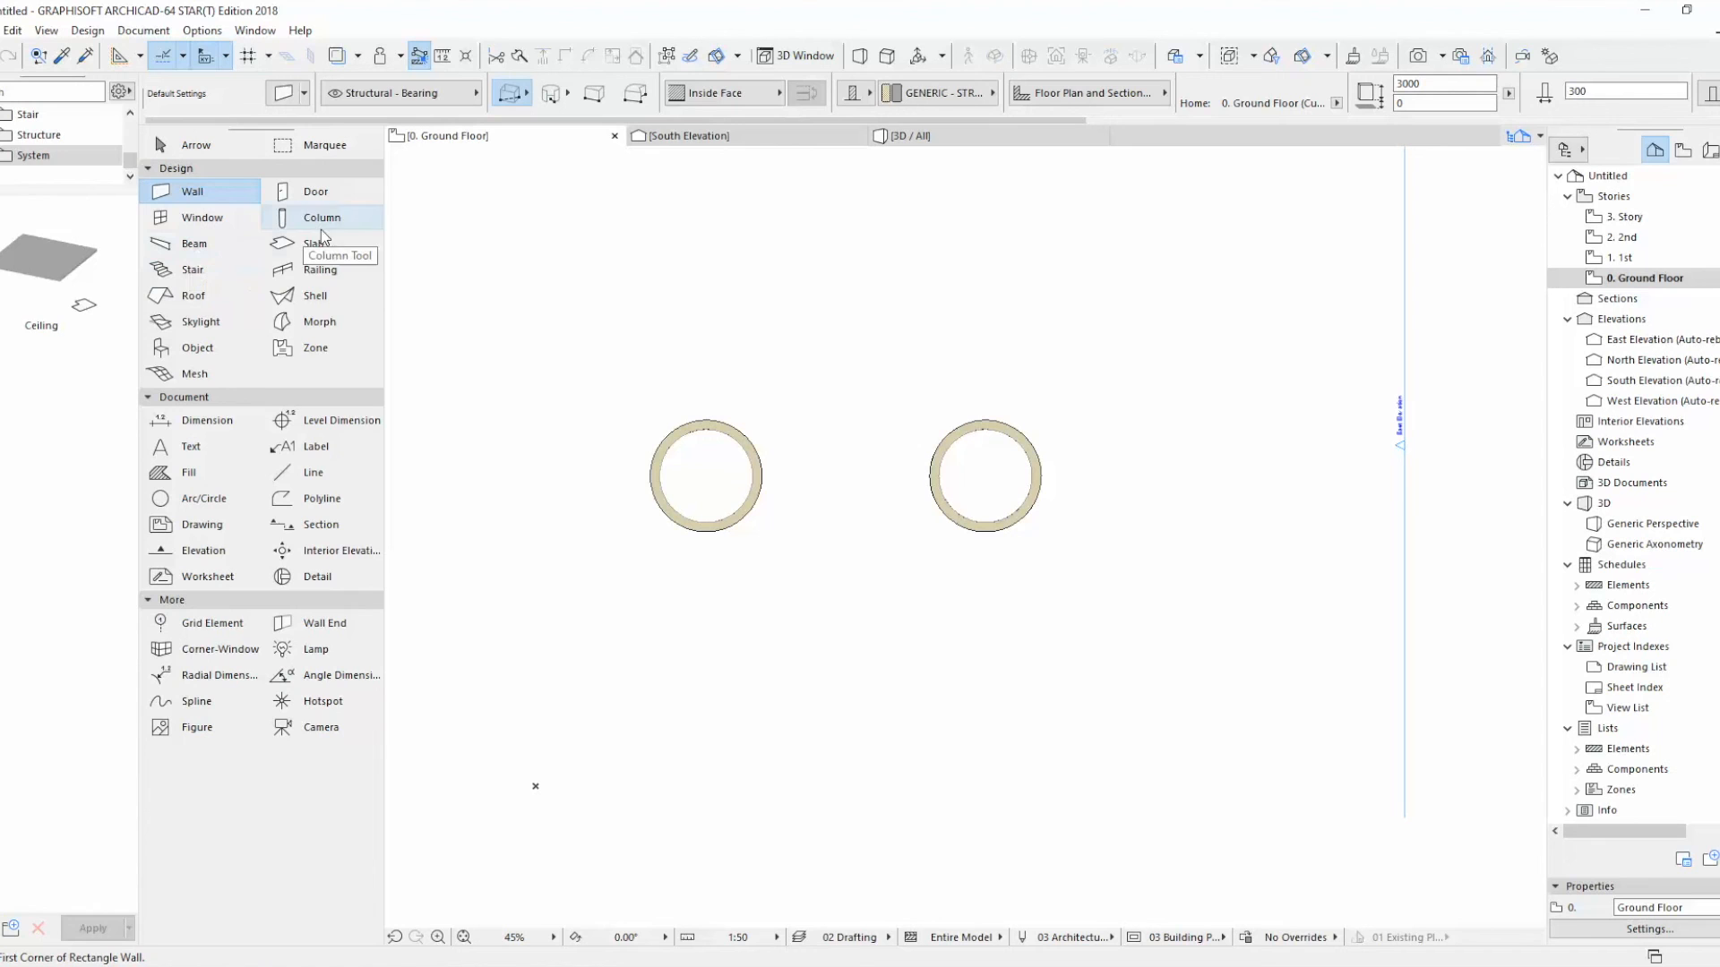
double_click(309, 191)
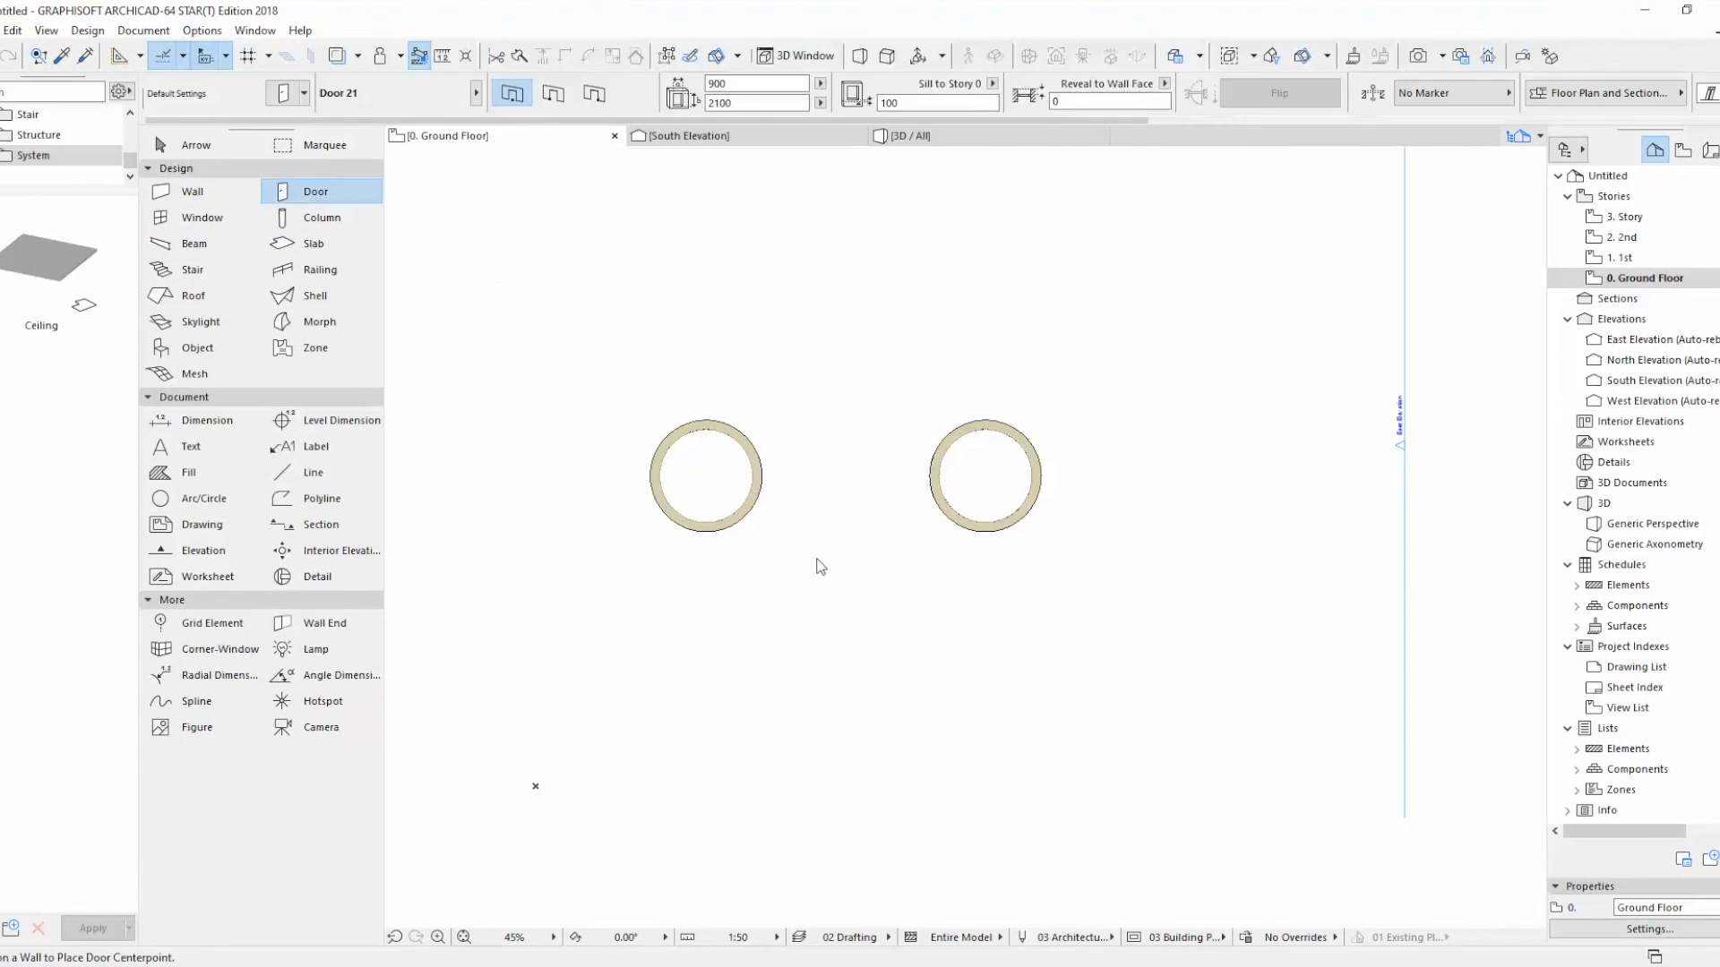
click(609, 117)
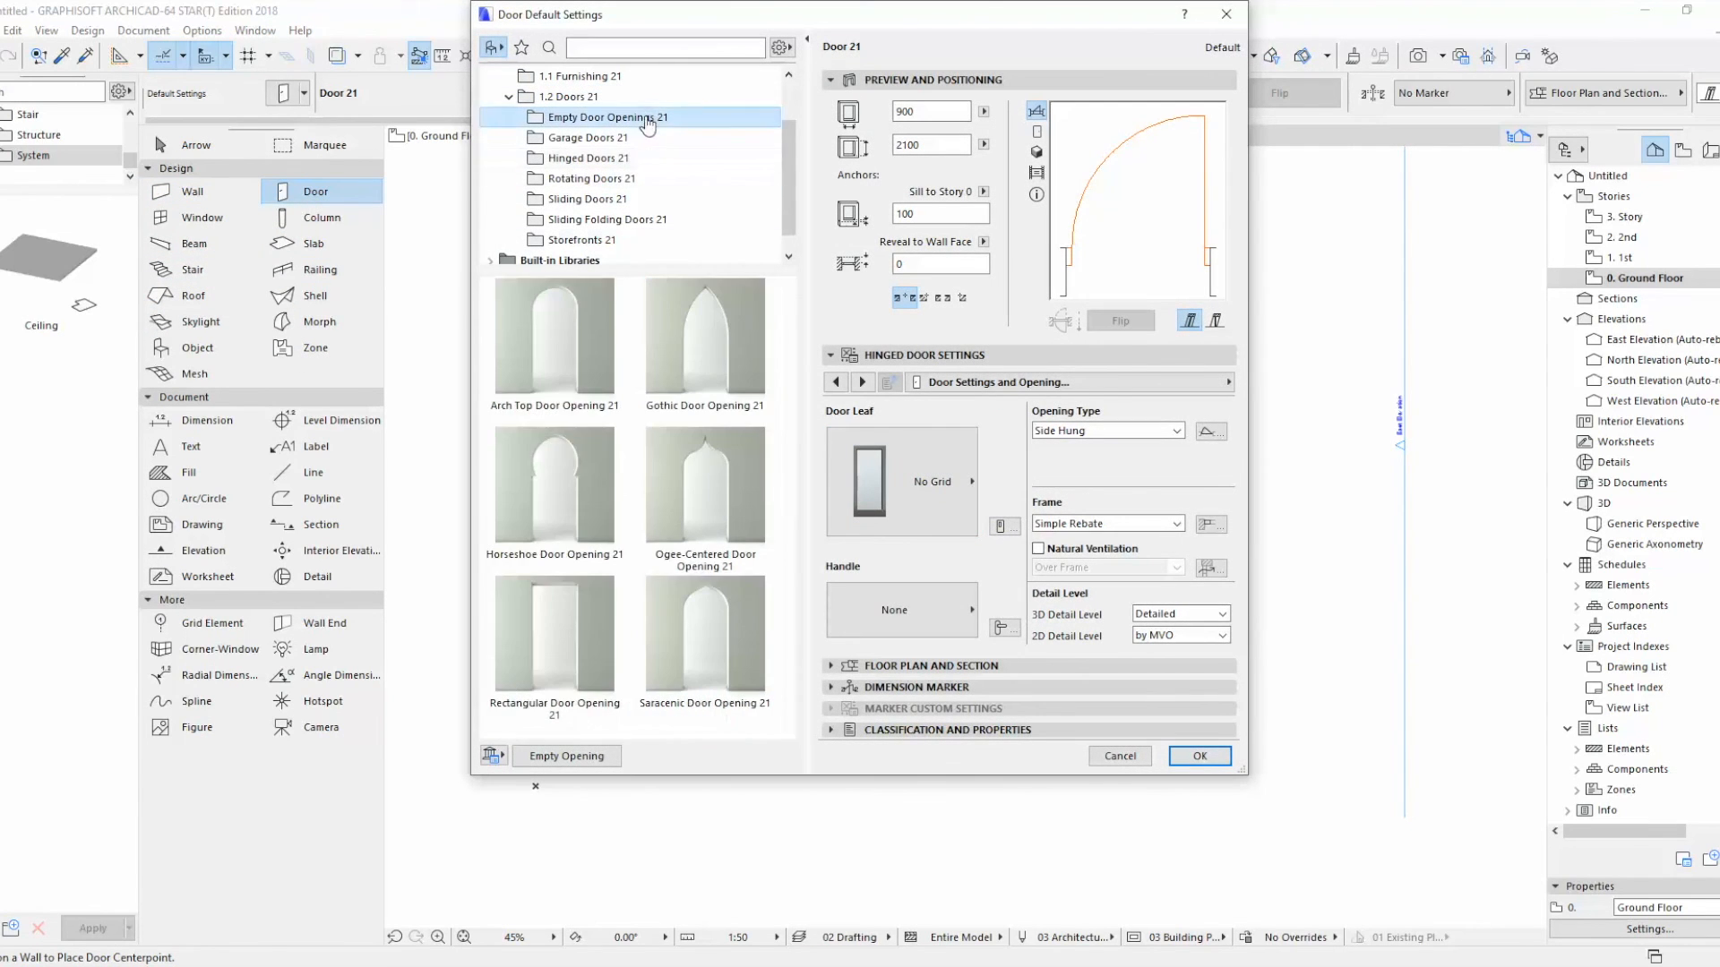
click(553, 641)
click(1200, 756)
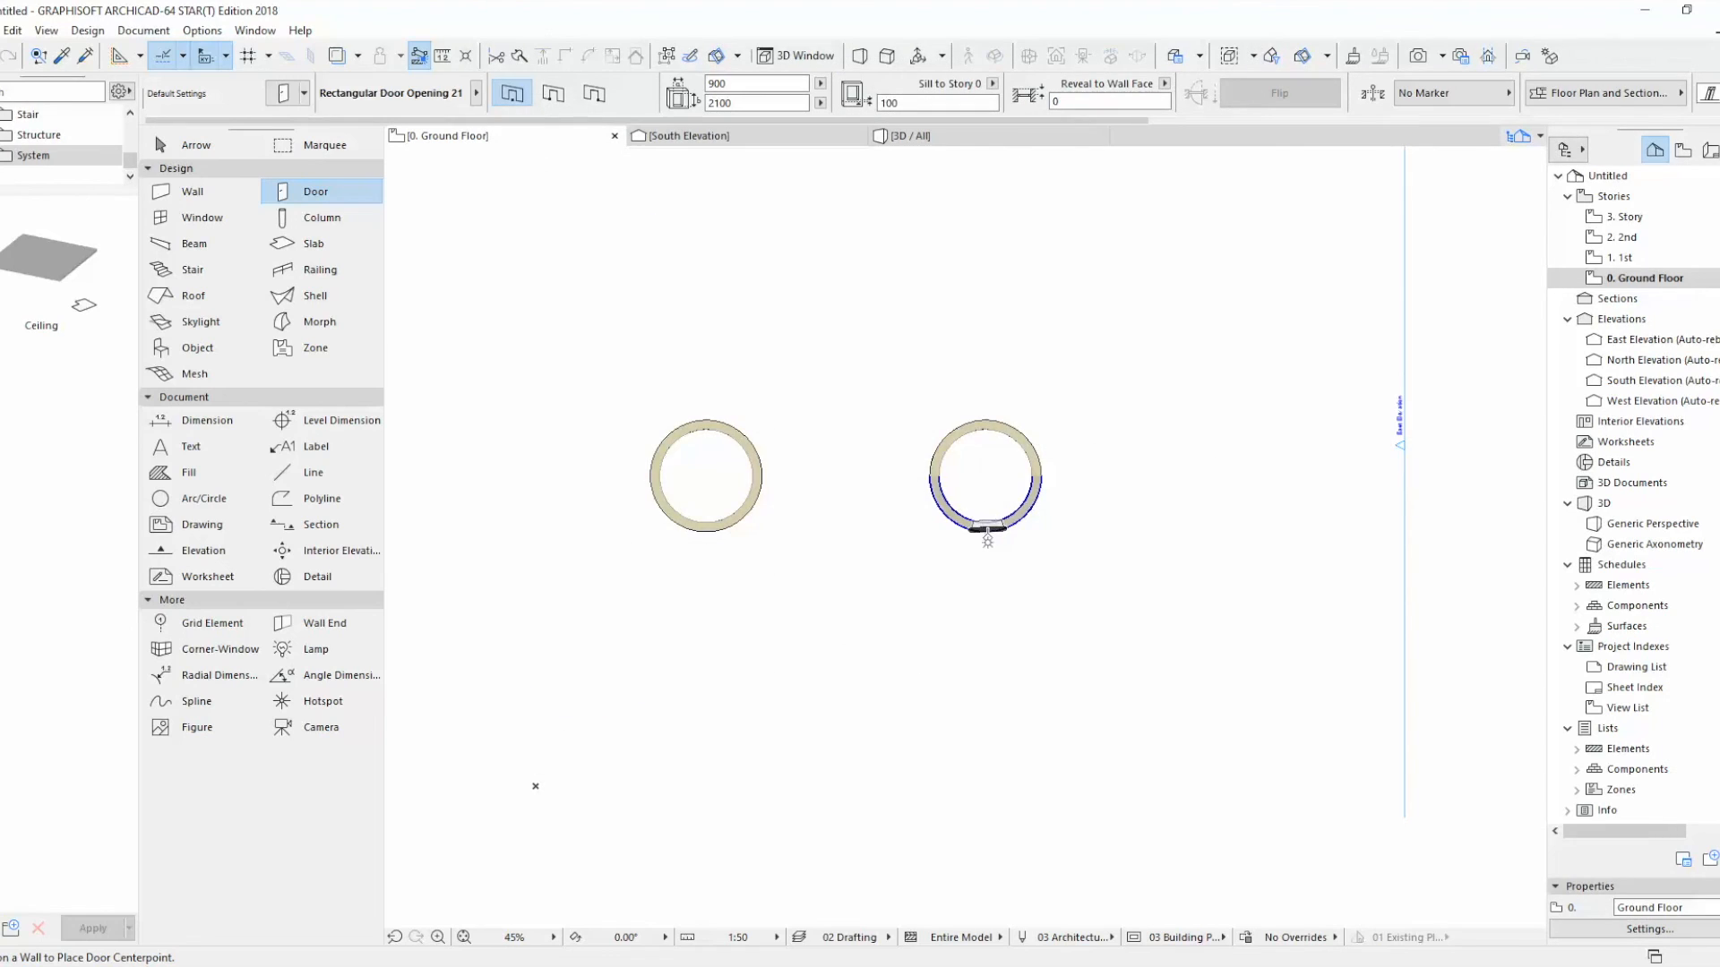
Step: Place a rectangular door opening at the lowest point of the right core's ring wall on the Ground Floor plan
scroll(987, 530, up, 3)
double_click(987, 536)
middle_drag(434, 475, 680, 484)
scroll(679, 484, down, 2)
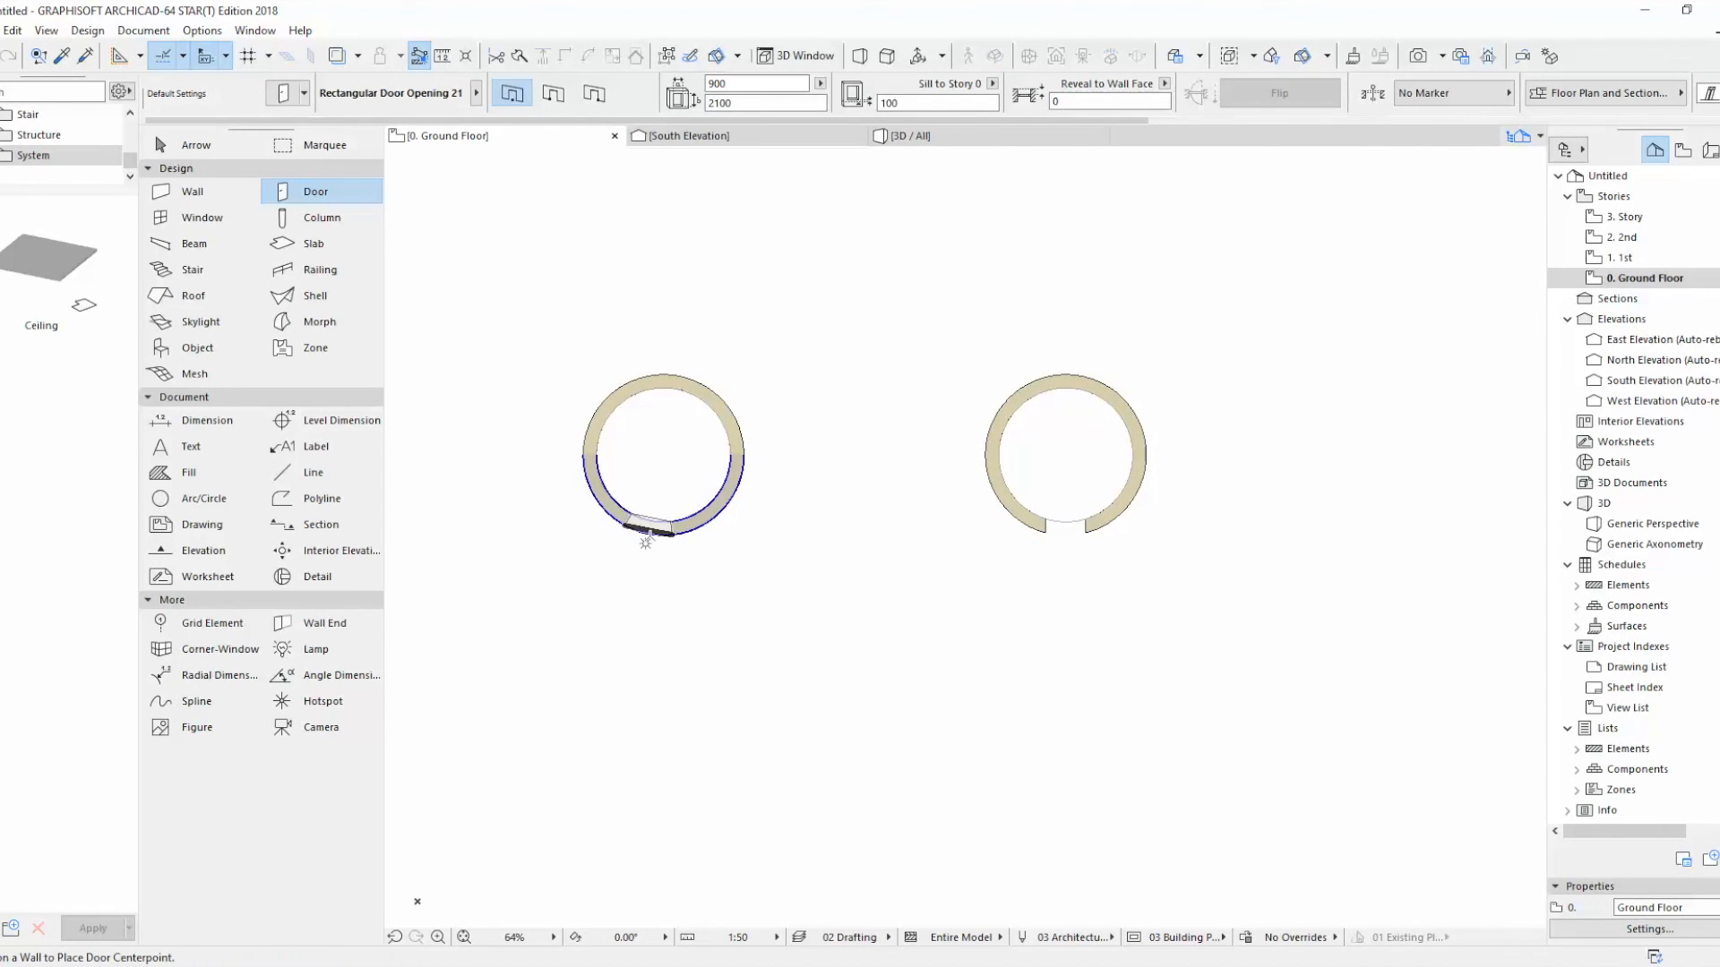
key(Escape)
Step: Select the right core's door opening and set its width to 1300 mm
scroll(1053, 535, up, 3)
click(1039, 515)
click(1036, 531)
click(1107, 531)
click(1126, 525)
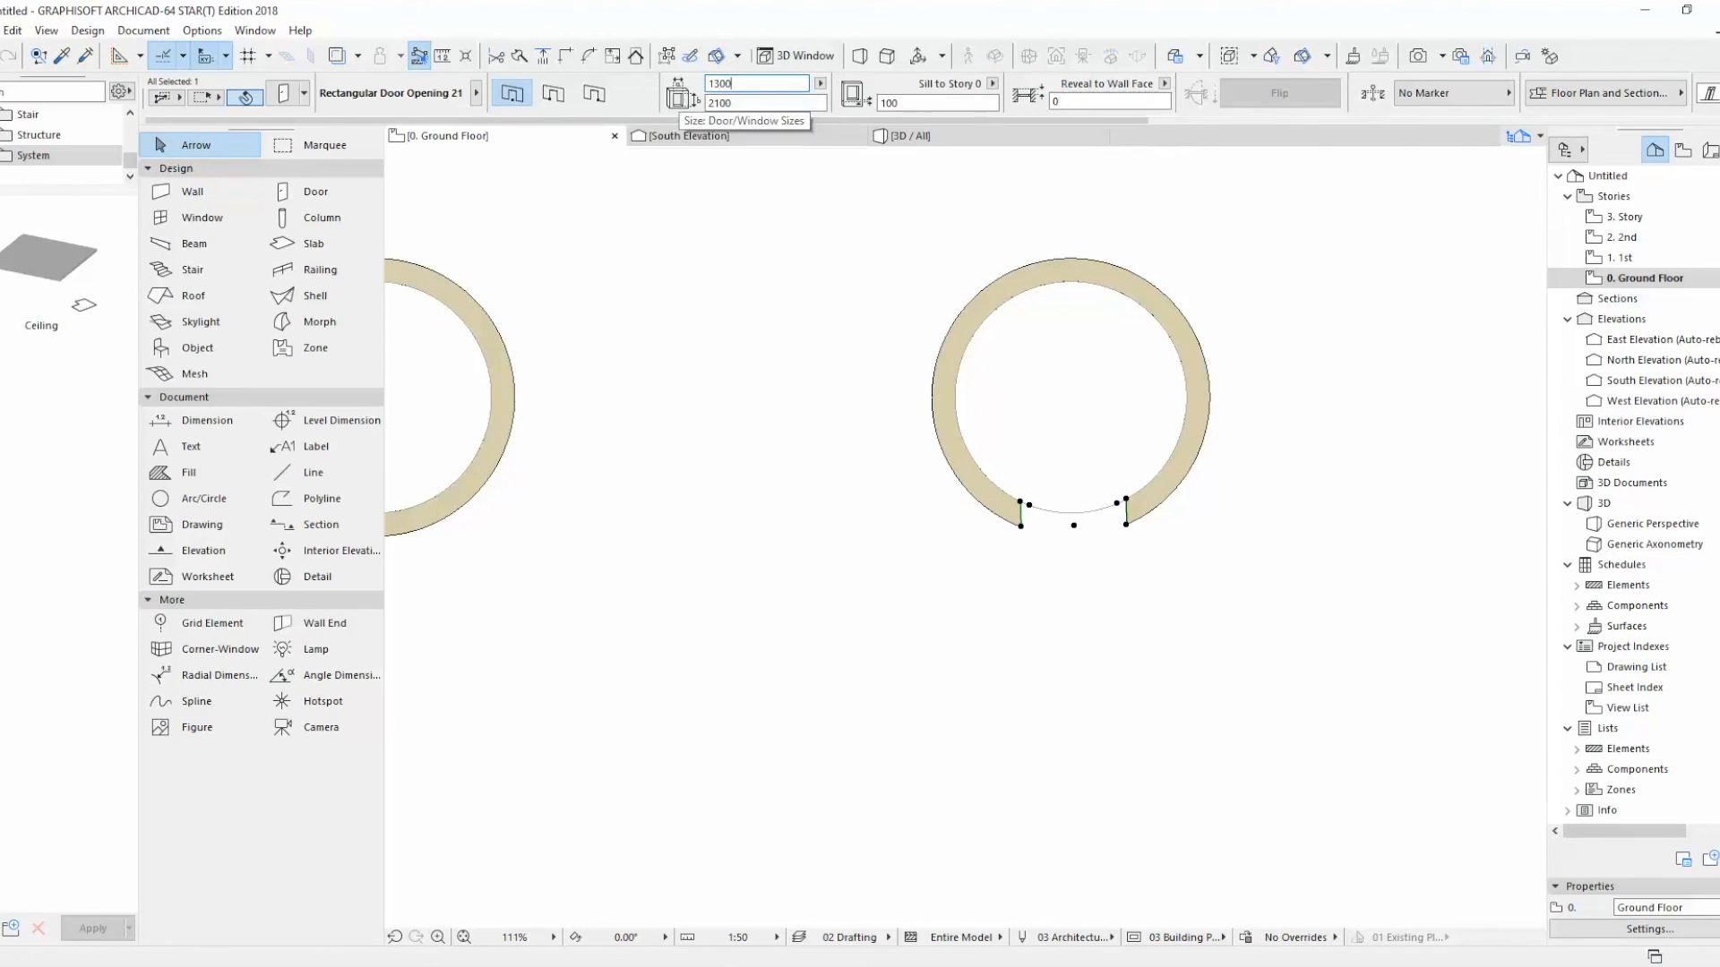
scroll(1193, 441, down, 3)
Step: Pick up the right core opening's settings and place a matching door opening at the lowest point of the left core's wall
click(1097, 491)
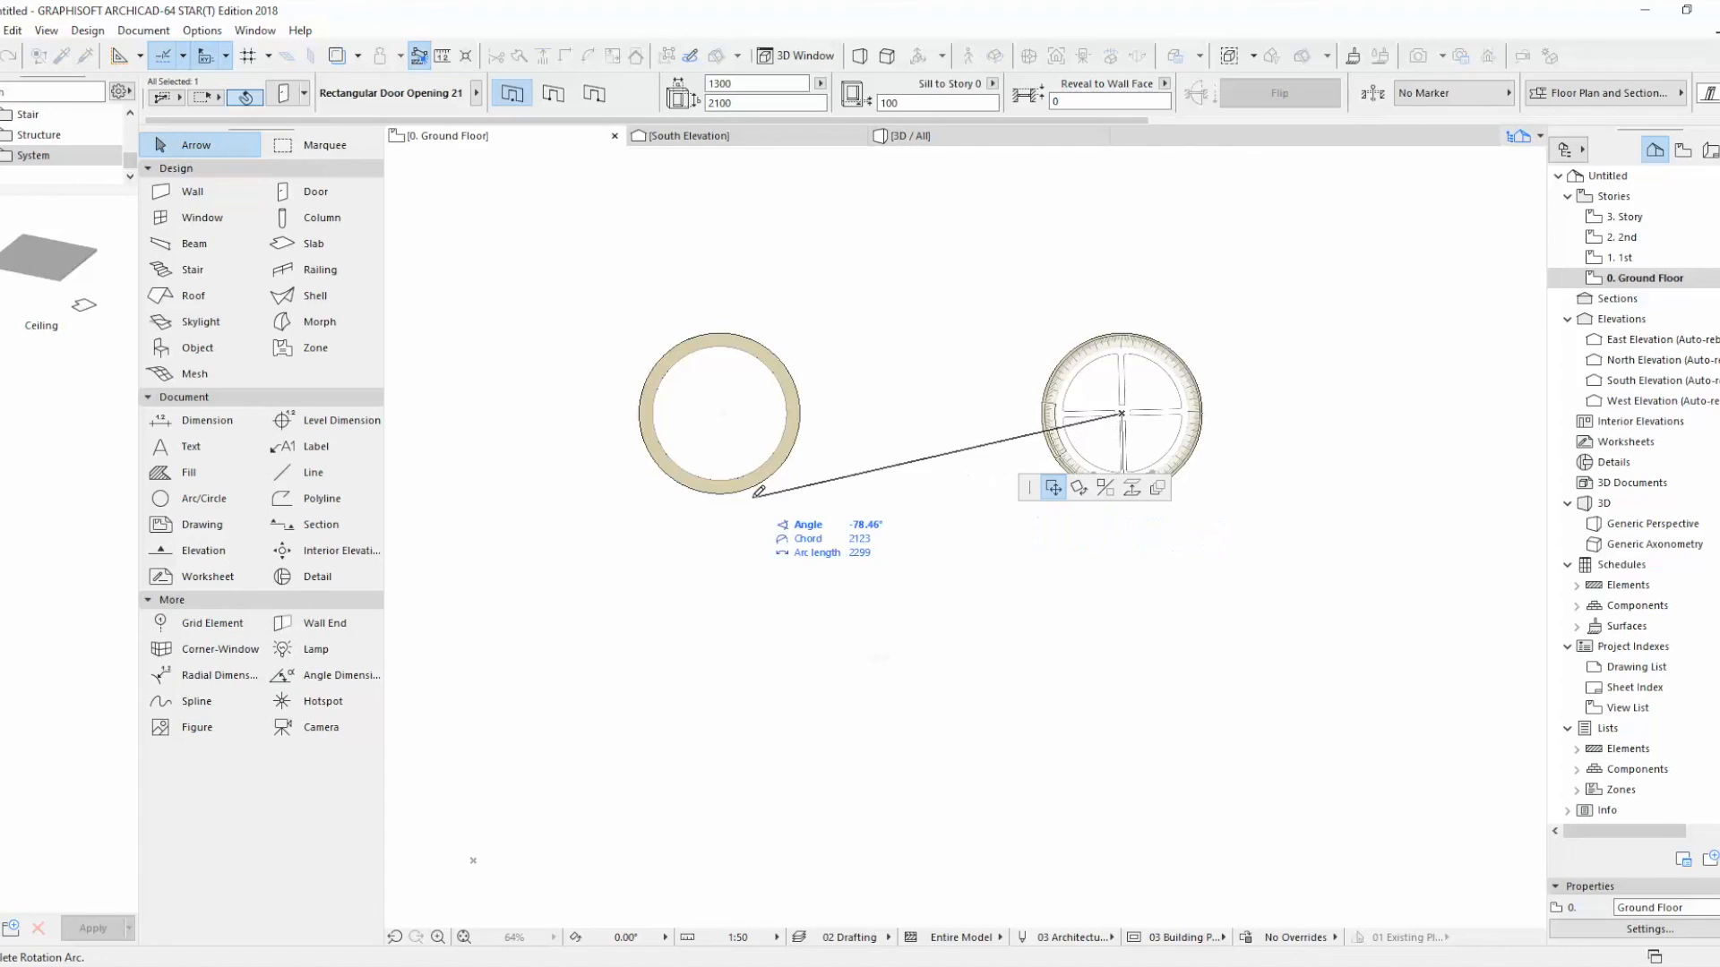
click(1102, 496)
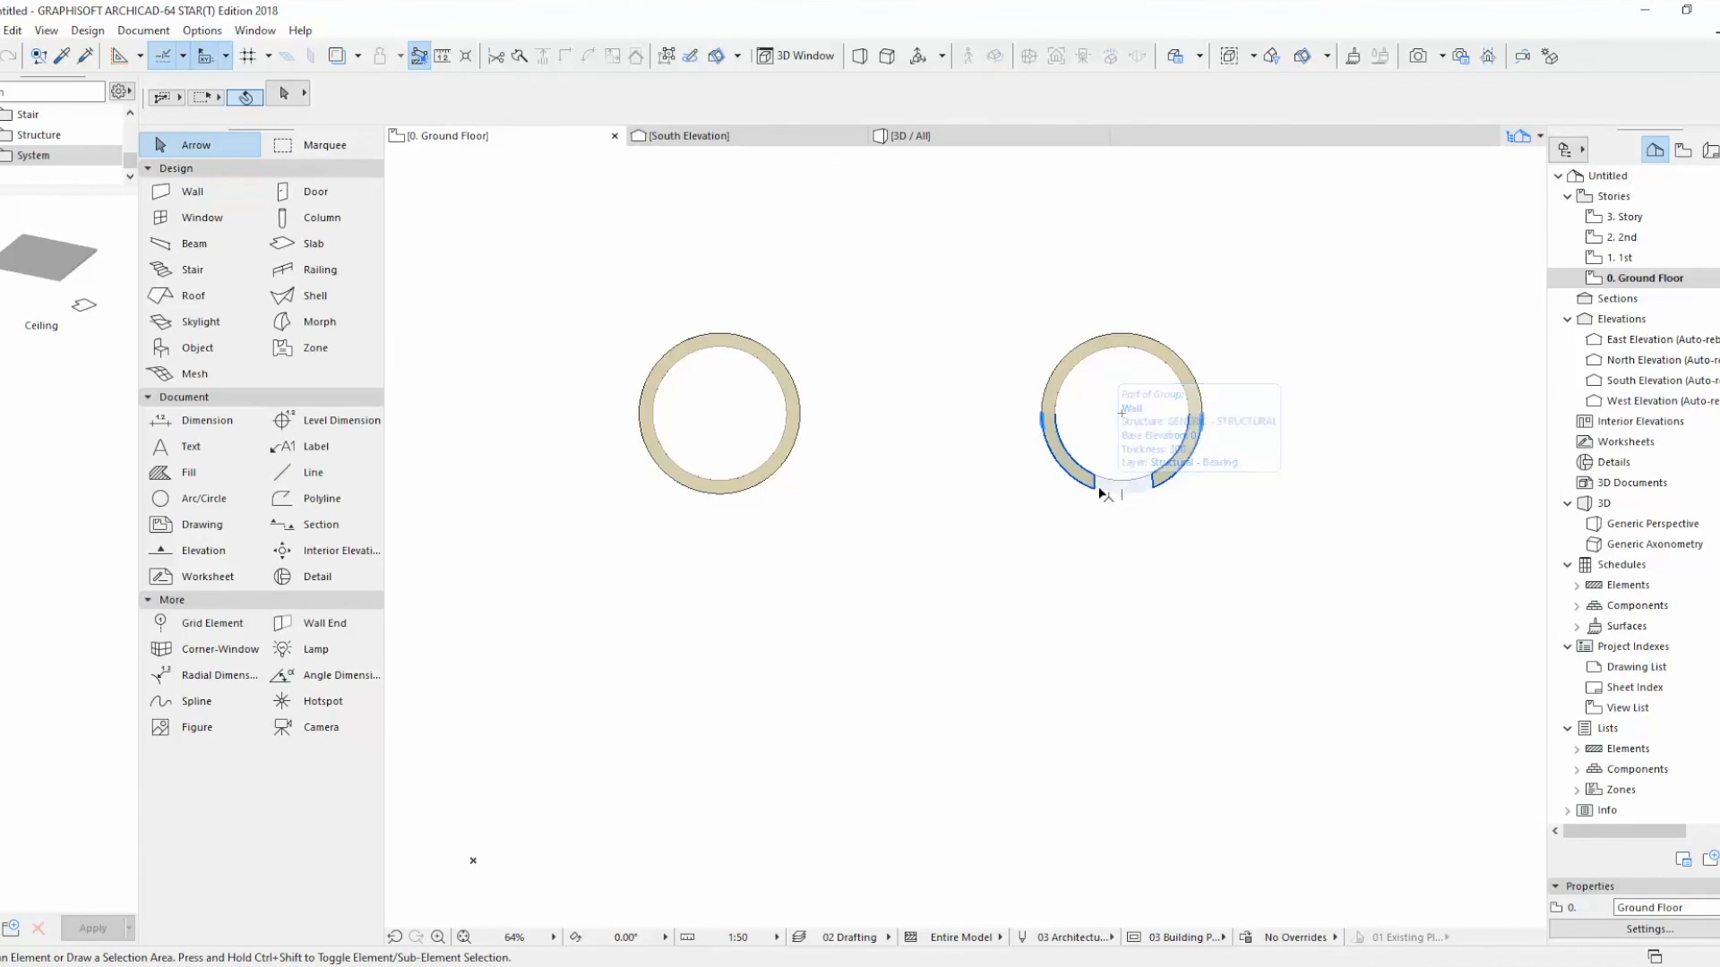
alt+click(1096, 489)
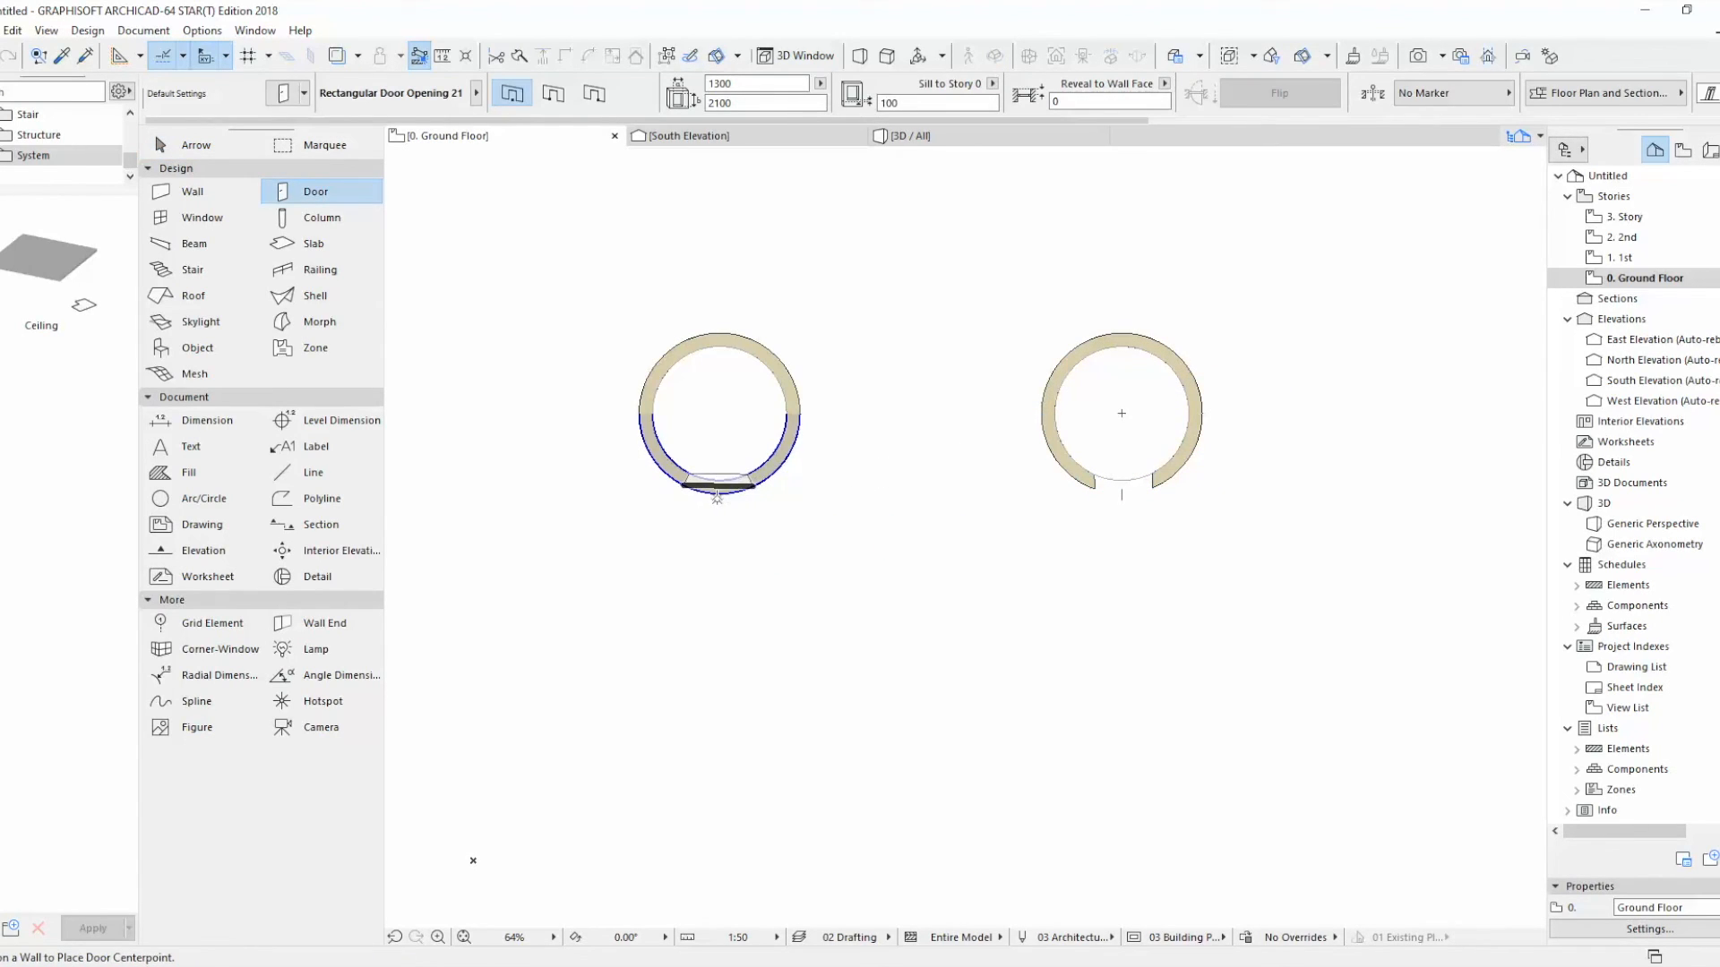
click(719, 493)
key(Escape)
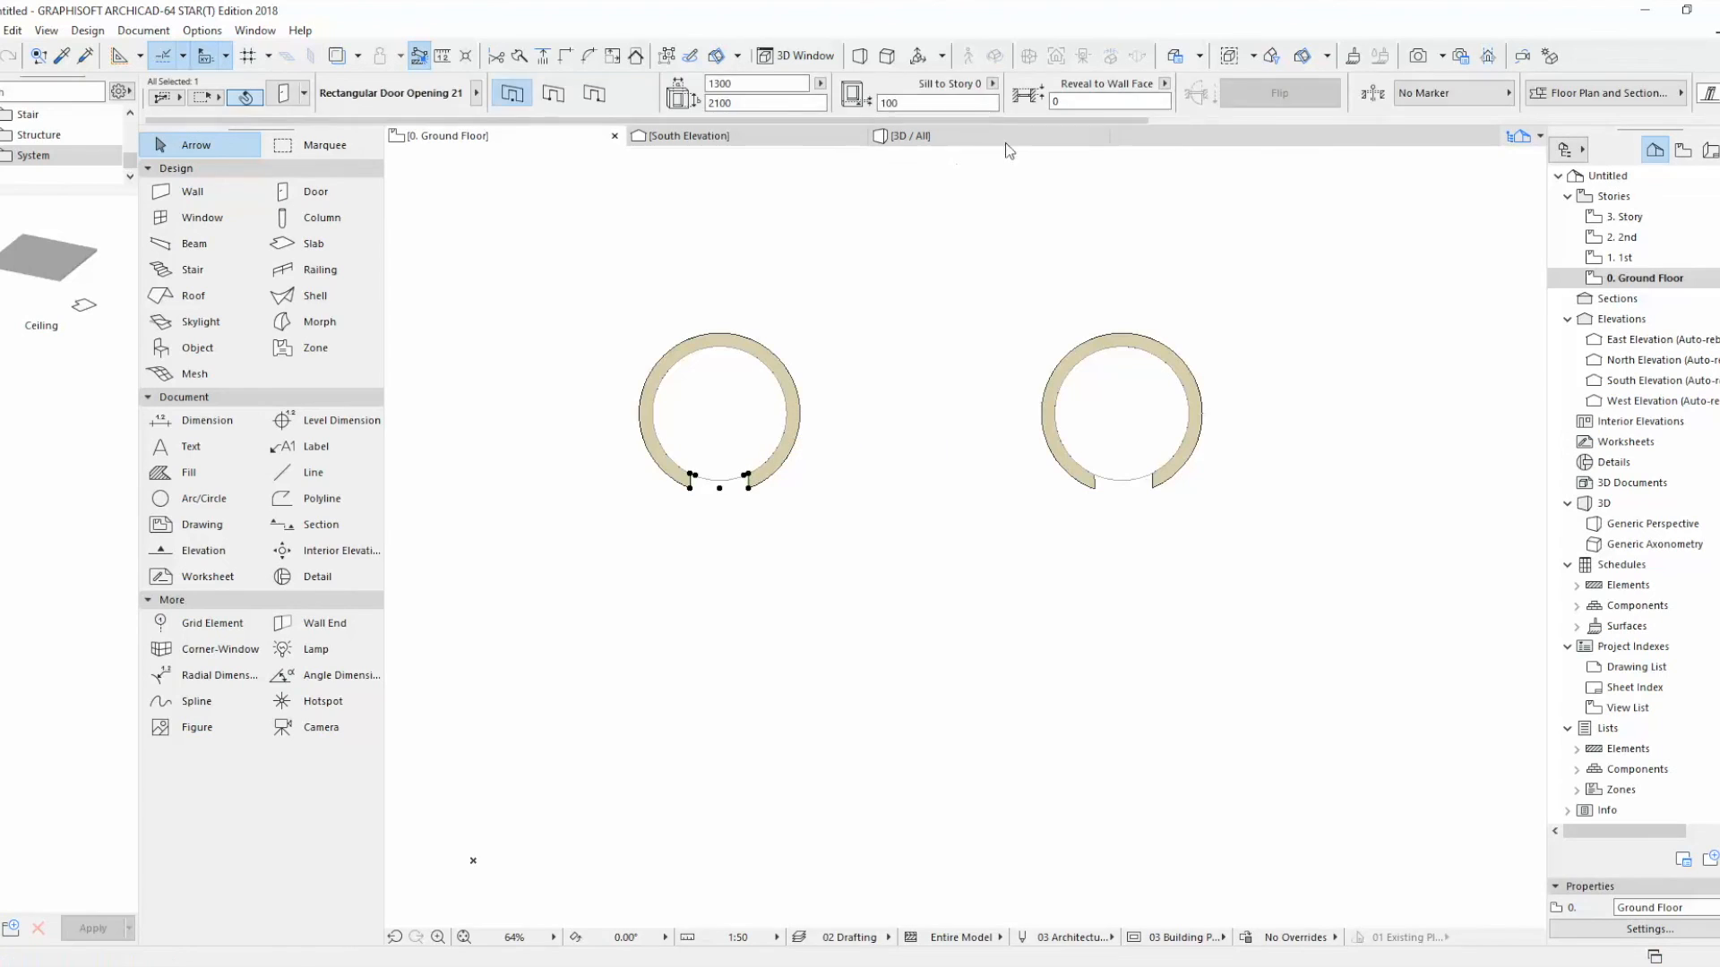
Step: Select both core door openings in the 3D view, set their sill height to 0, and view the whole building
click(1005, 138)
mouse_move(1078, 807)
shift+middle_down()
mouse_move(1105, 584)
mouse_move(956, 827)
mouse_move(1063, 787)
mouse_move(1086, 811)
shift+middle_up()
click(1087, 811)
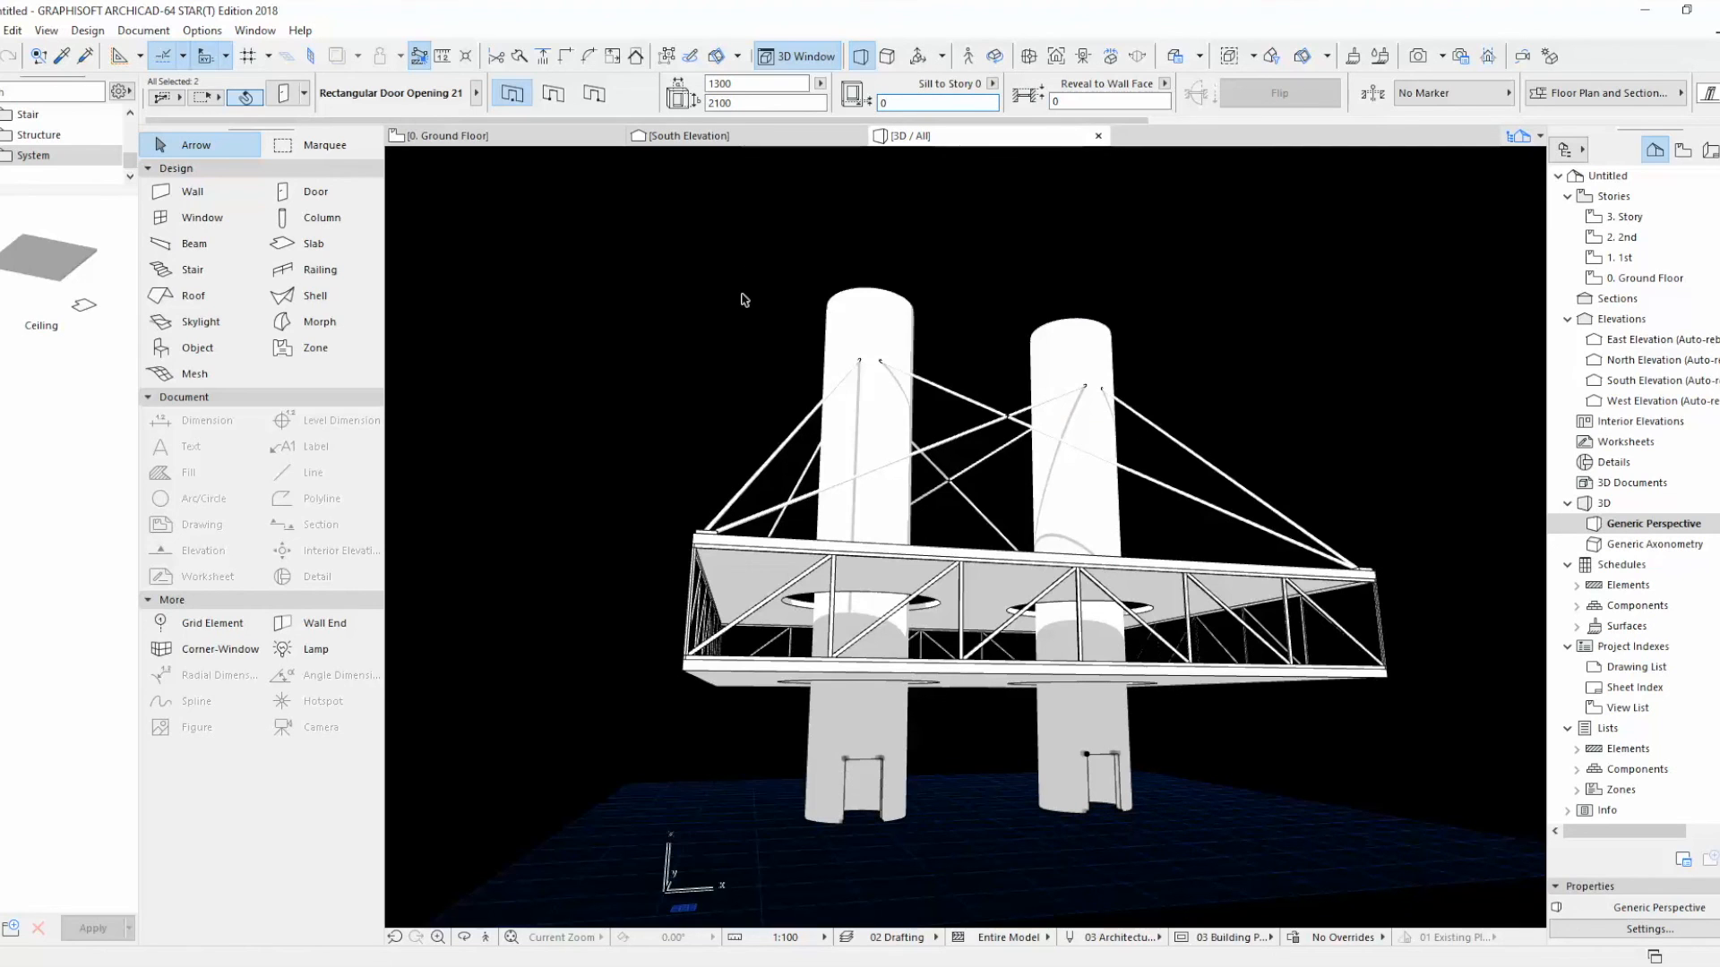
click(655, 427)
scroll(655, 426, down, 2)
scroll(913, 548, down, 3)
shift+middle_drag(914, 549, 956, 593)
scroll(1005, 625, up, 2)
scroll(1005, 624, up, 1)
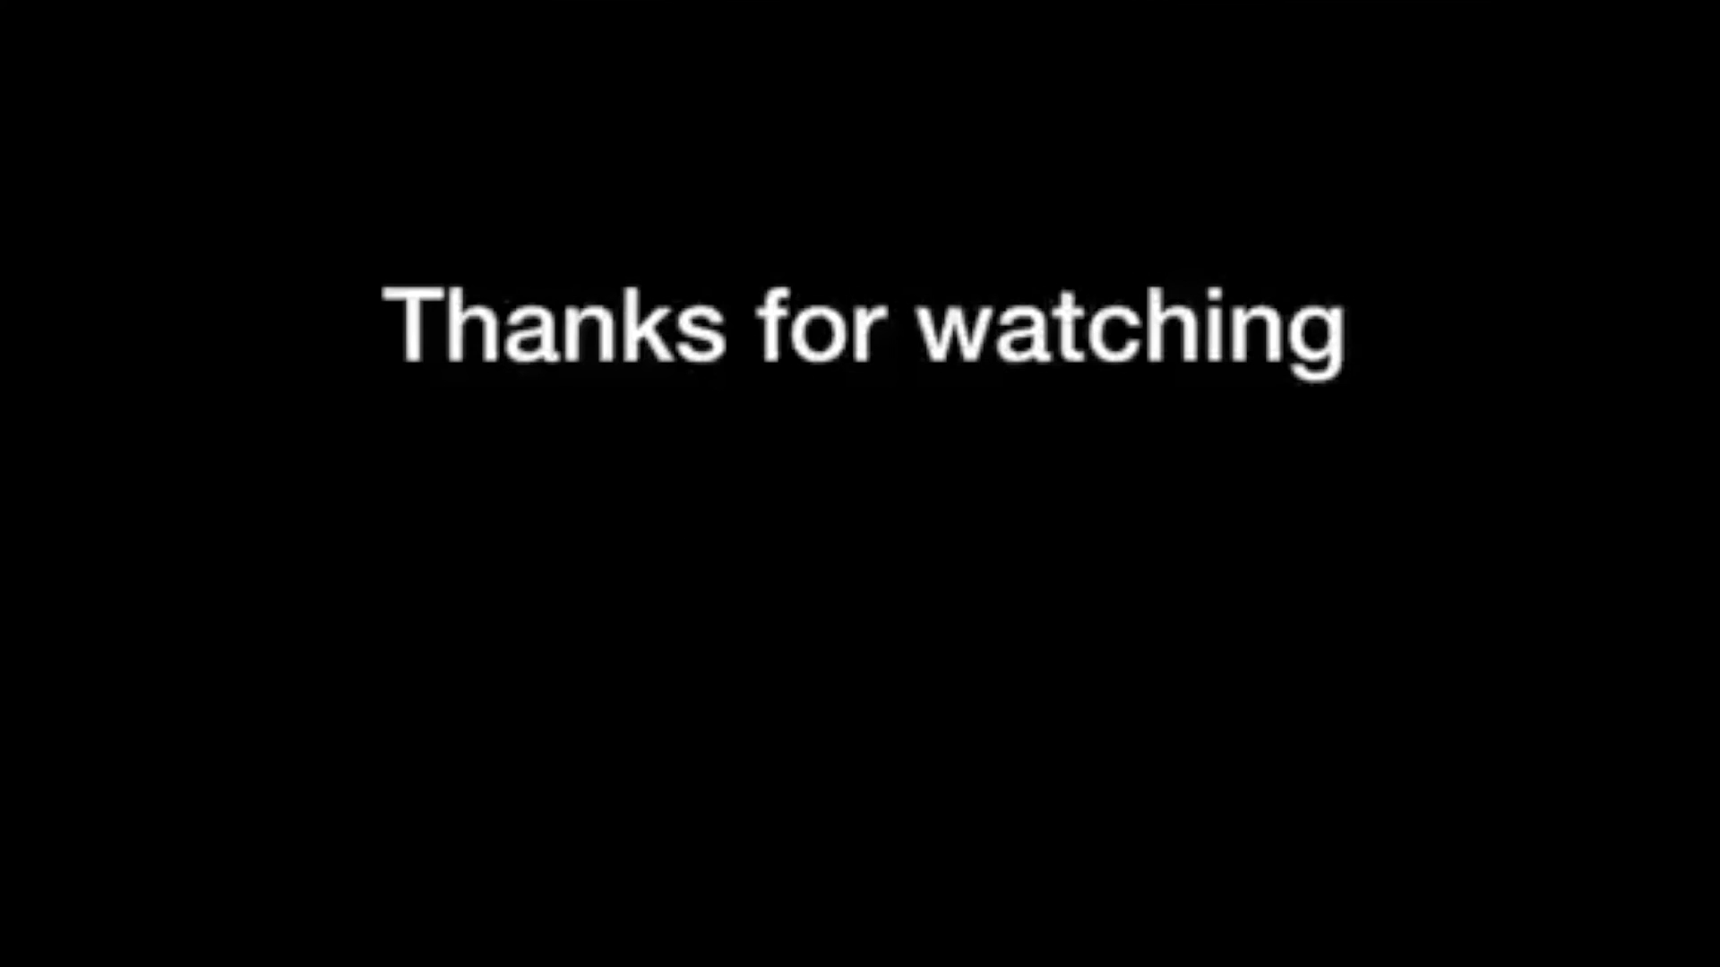